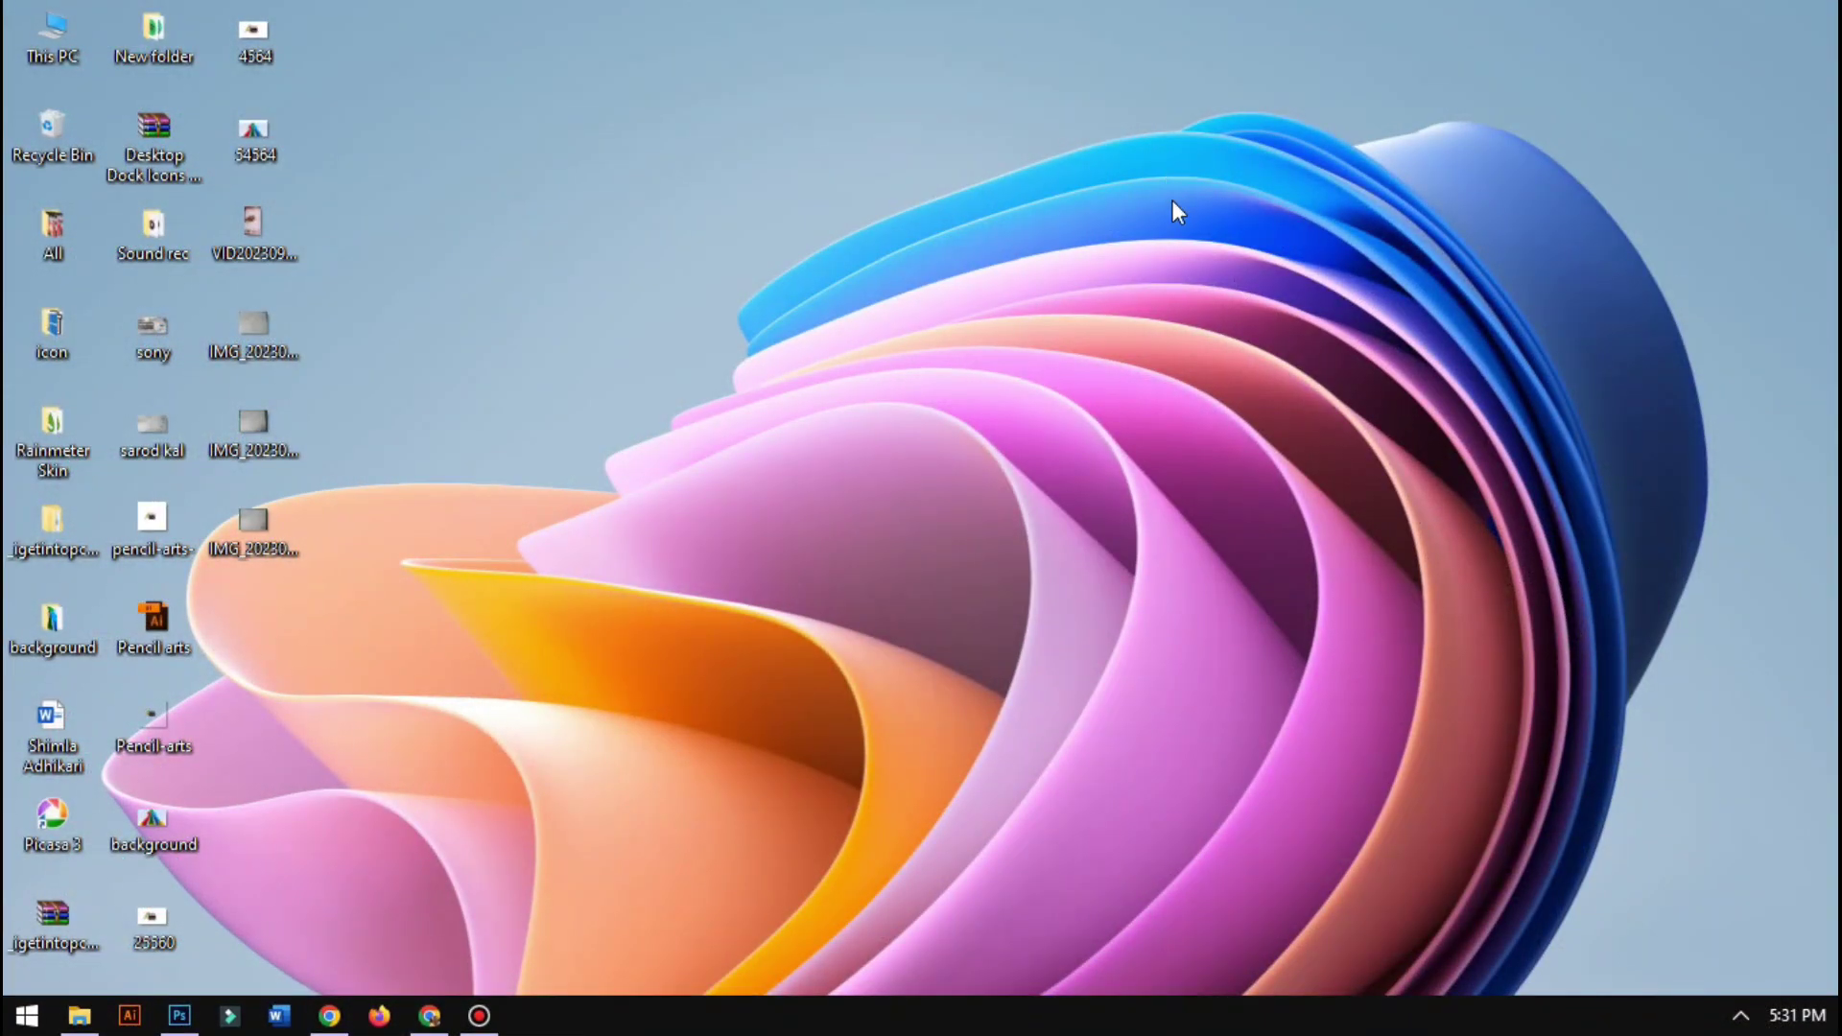
Hide all the icons on the Windows desktop
{"action": "right_click", "coordinate": [721, 190]}
{"action": "mouse_move", "coordinate": [798, 202]}
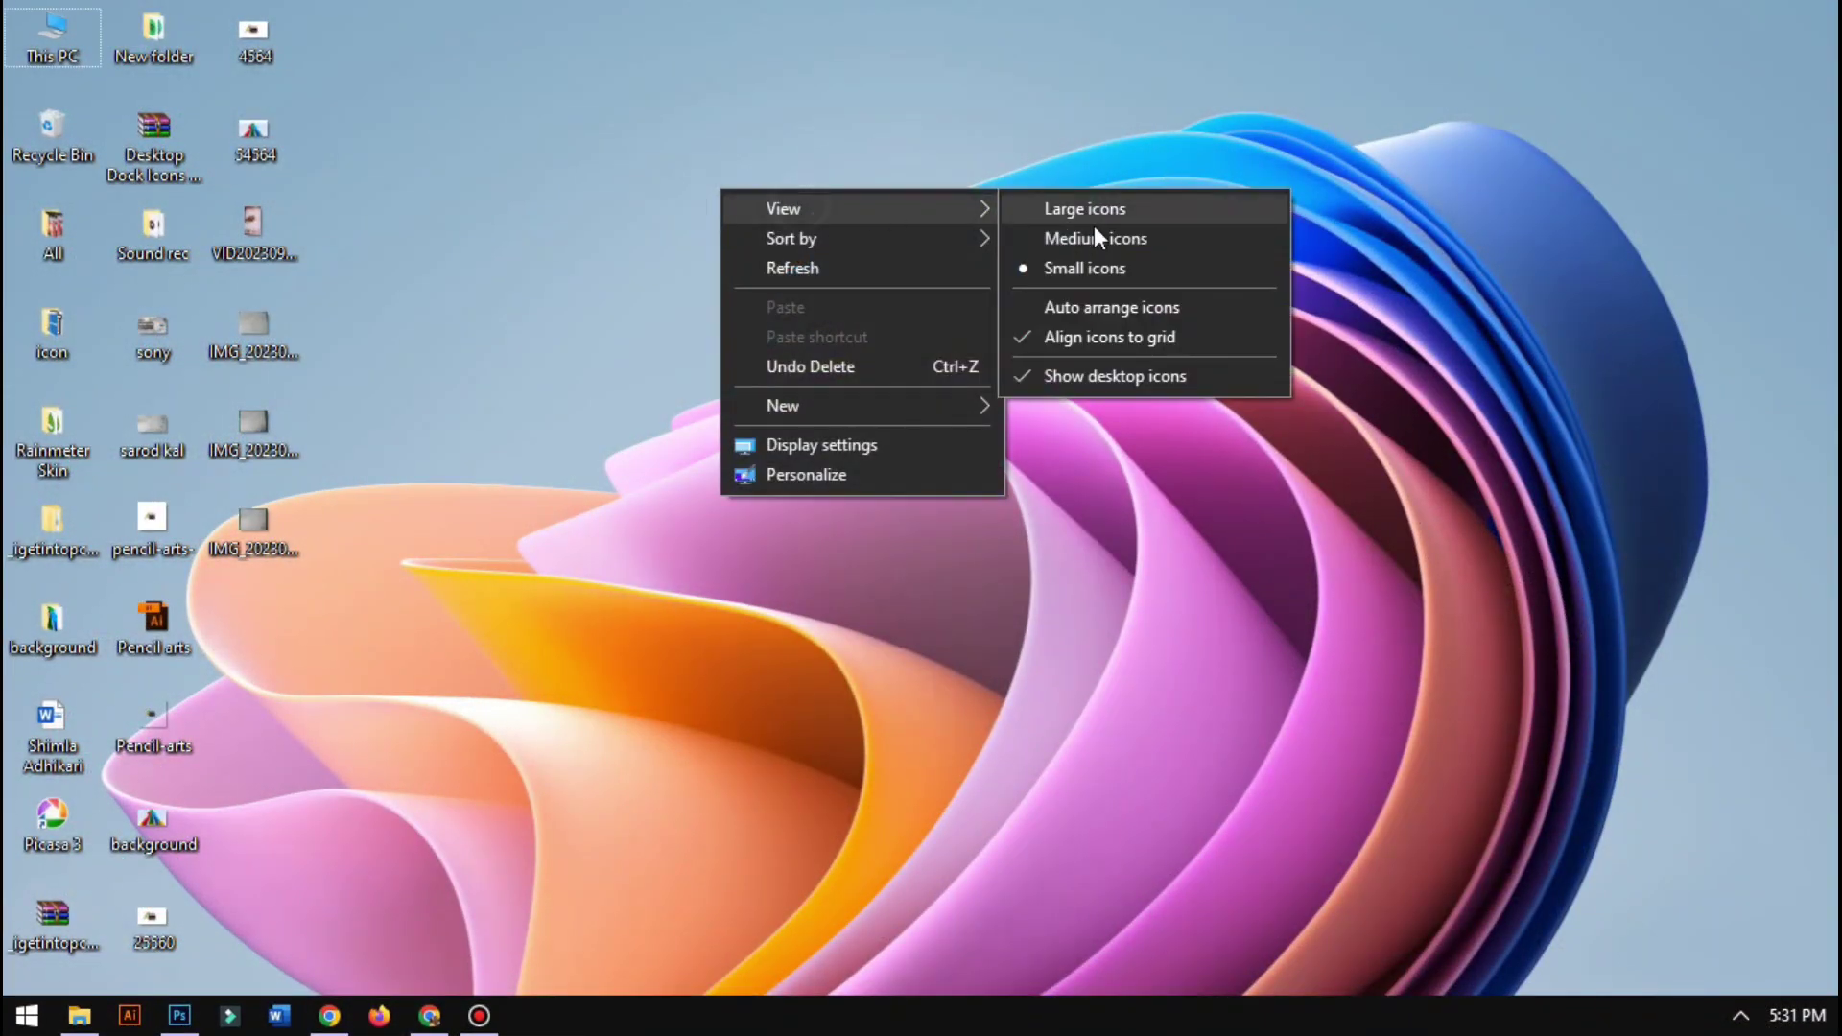
{"action": "left_click", "coordinate": [1065, 376]}
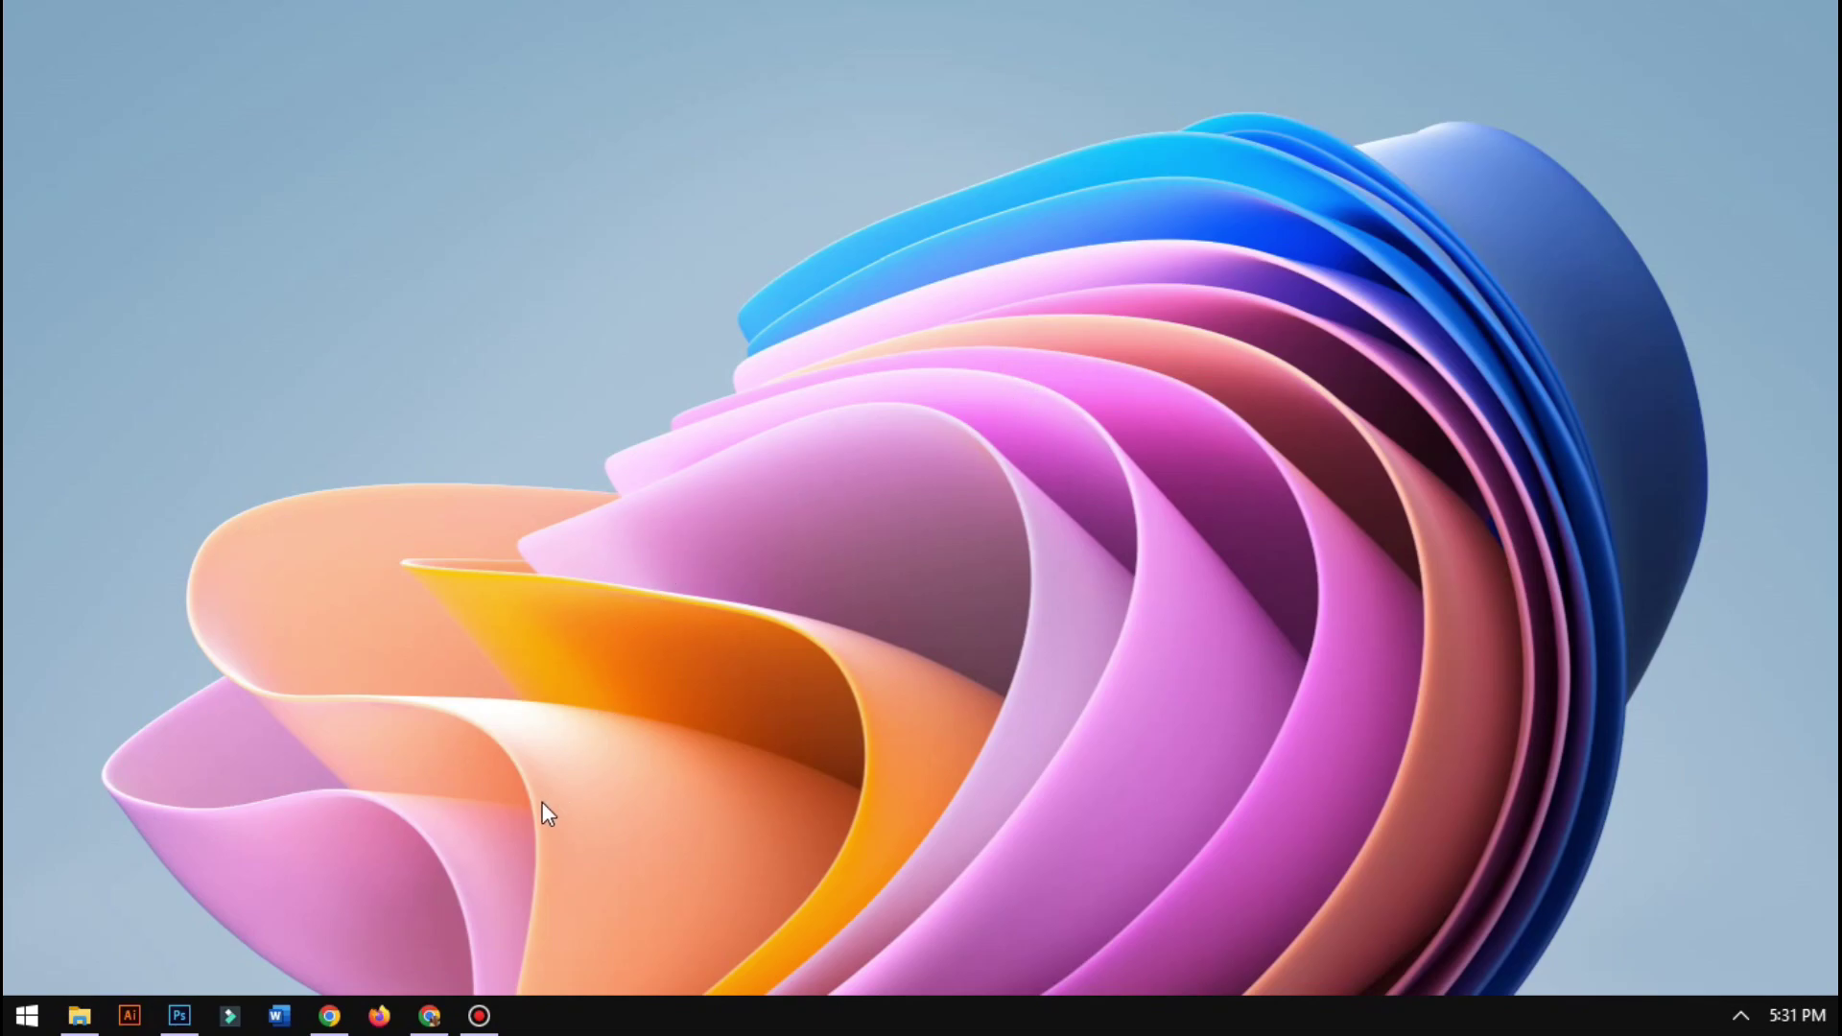
Switch to Chrome and download MLWapp V2.6 from the MyLiveWallpapers how-to page
{"action": "left_click", "coordinate": [430, 1017]}
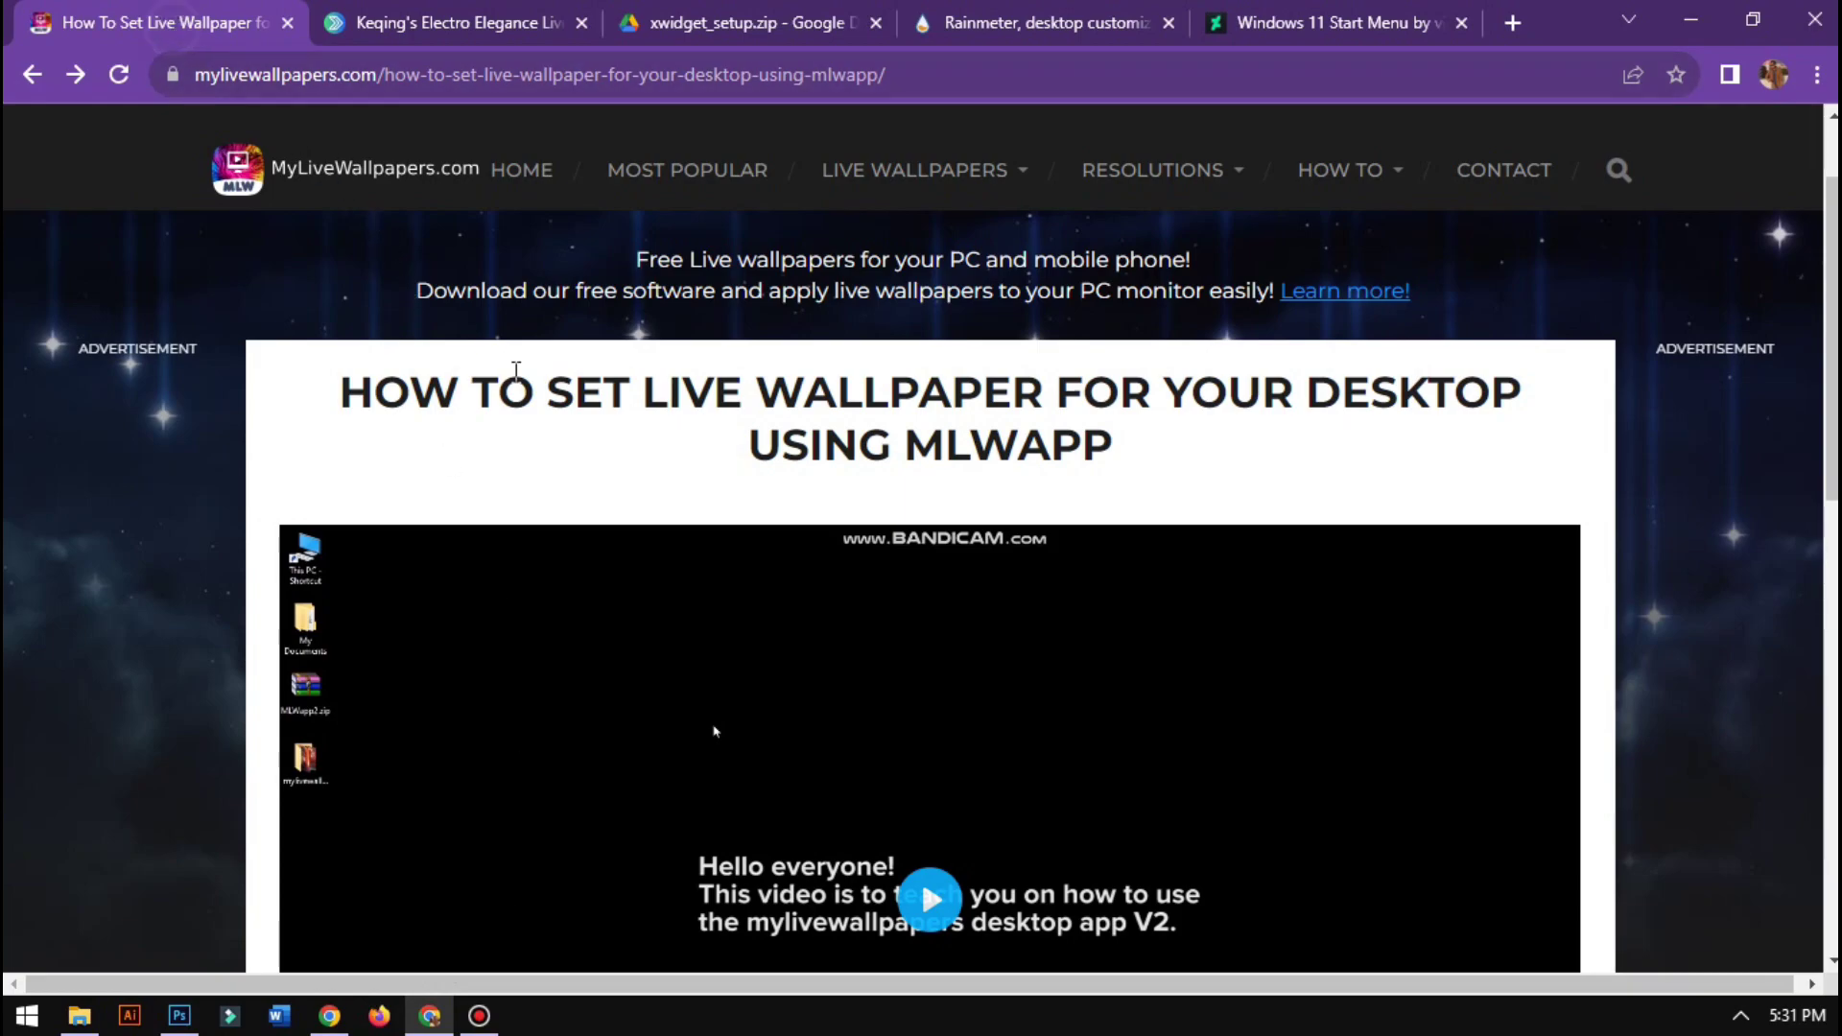
{"action": "scroll", "coordinate": [563, 436], "scroll_direction": "down", "scroll_amount": 8}
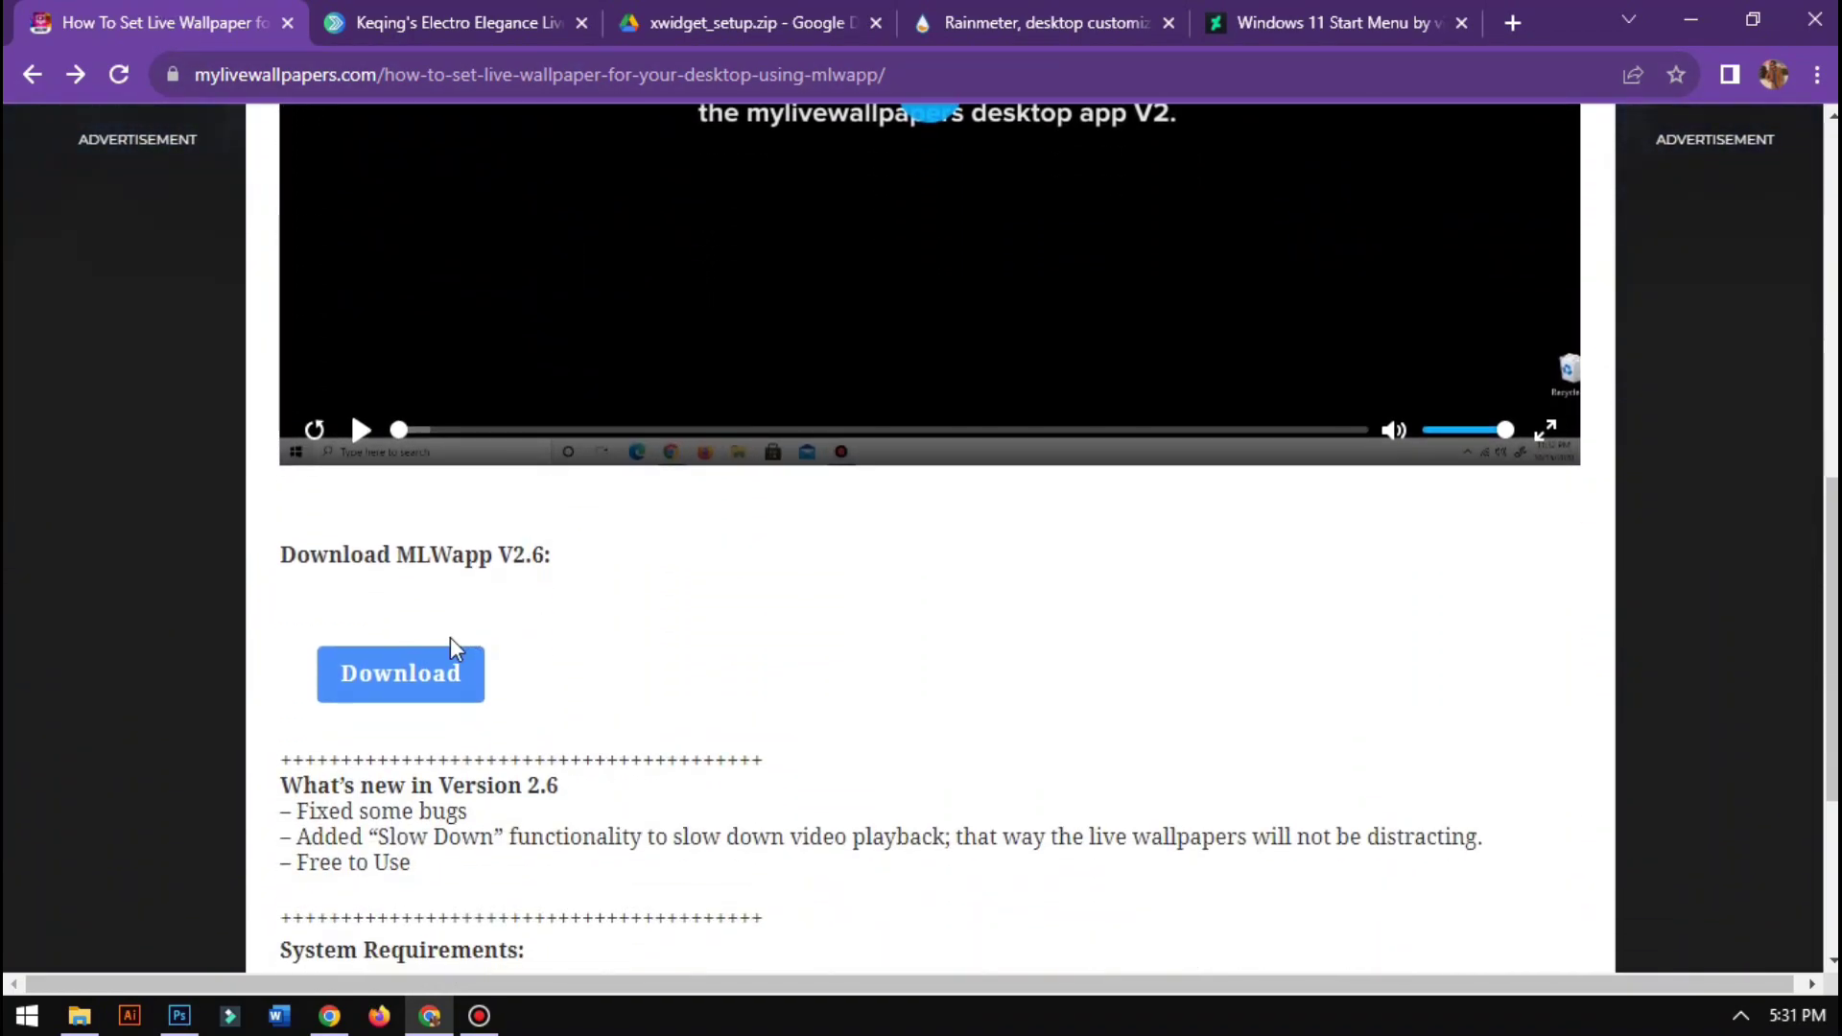
{"action": "left_click", "coordinate": [423, 685]}
{"action": "left_click", "coordinate": [1686, 75]}
{"action": "left_click", "coordinate": [1686, 77]}
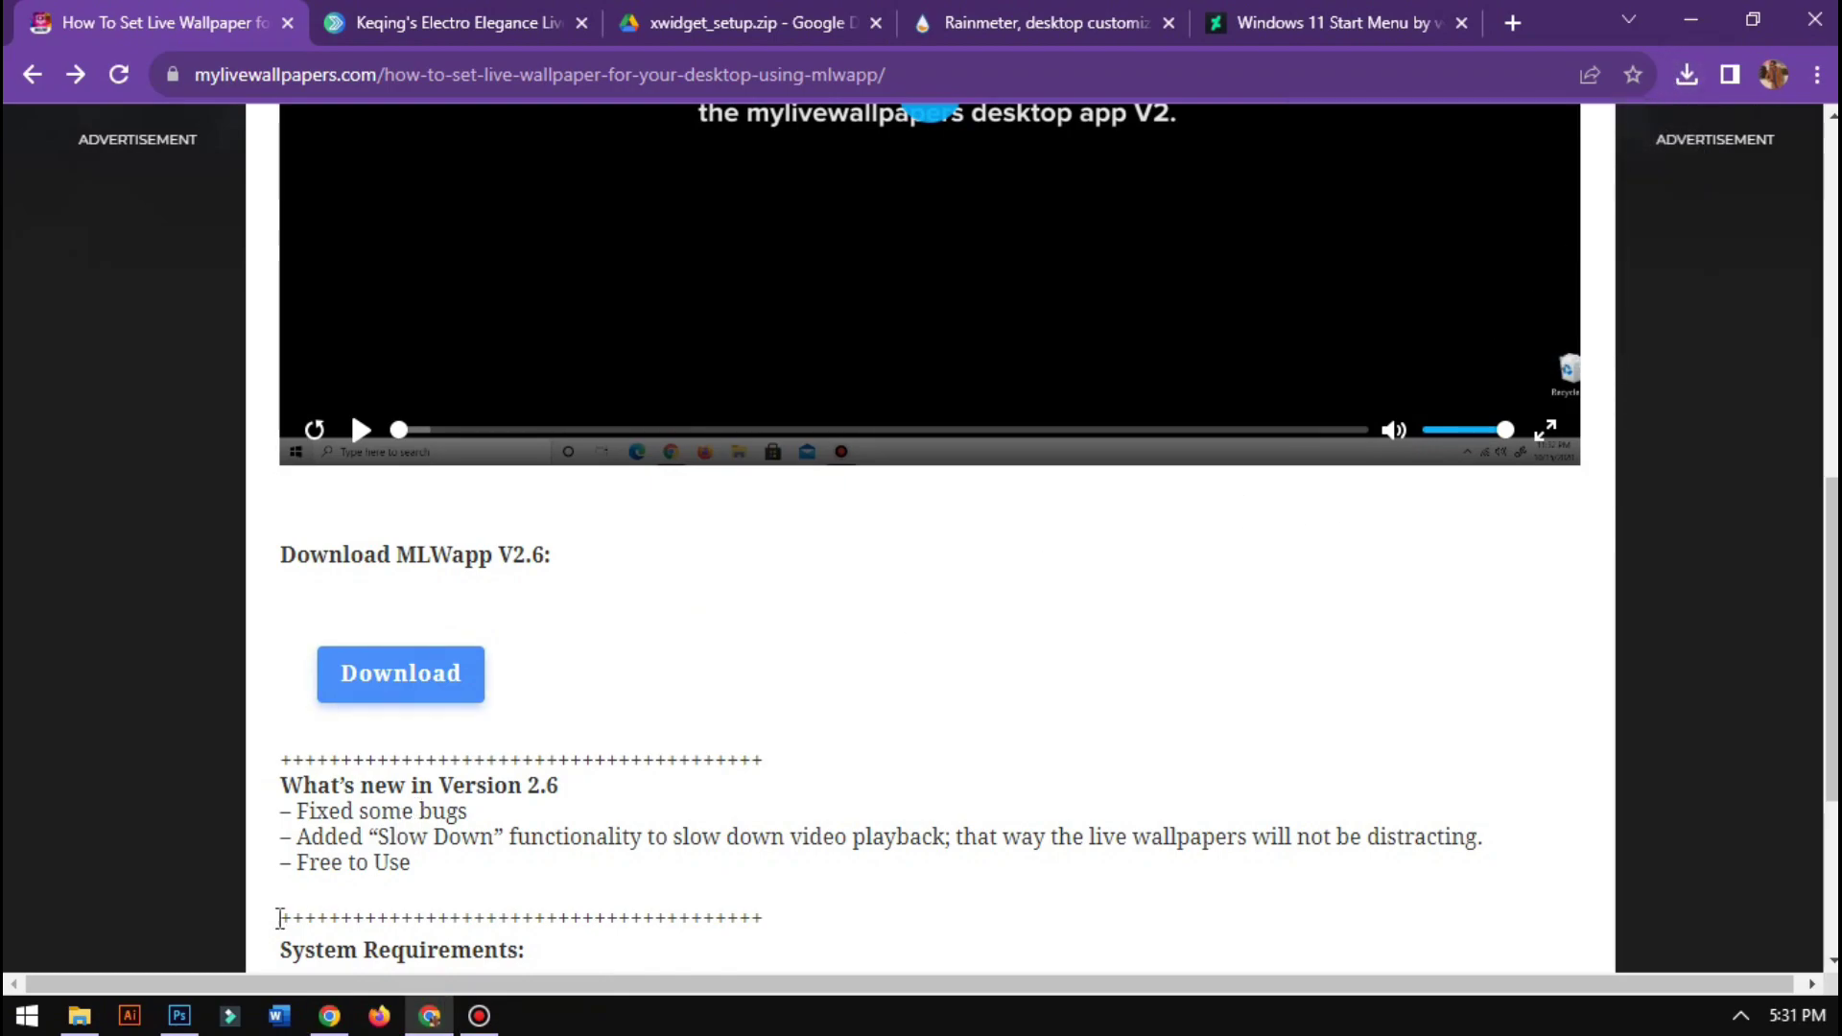
Switch to File Explorer and extract the MLWapp2.6 archive into its own folder in Downloads
{"action": "left_click", "coordinate": [79, 1015]}
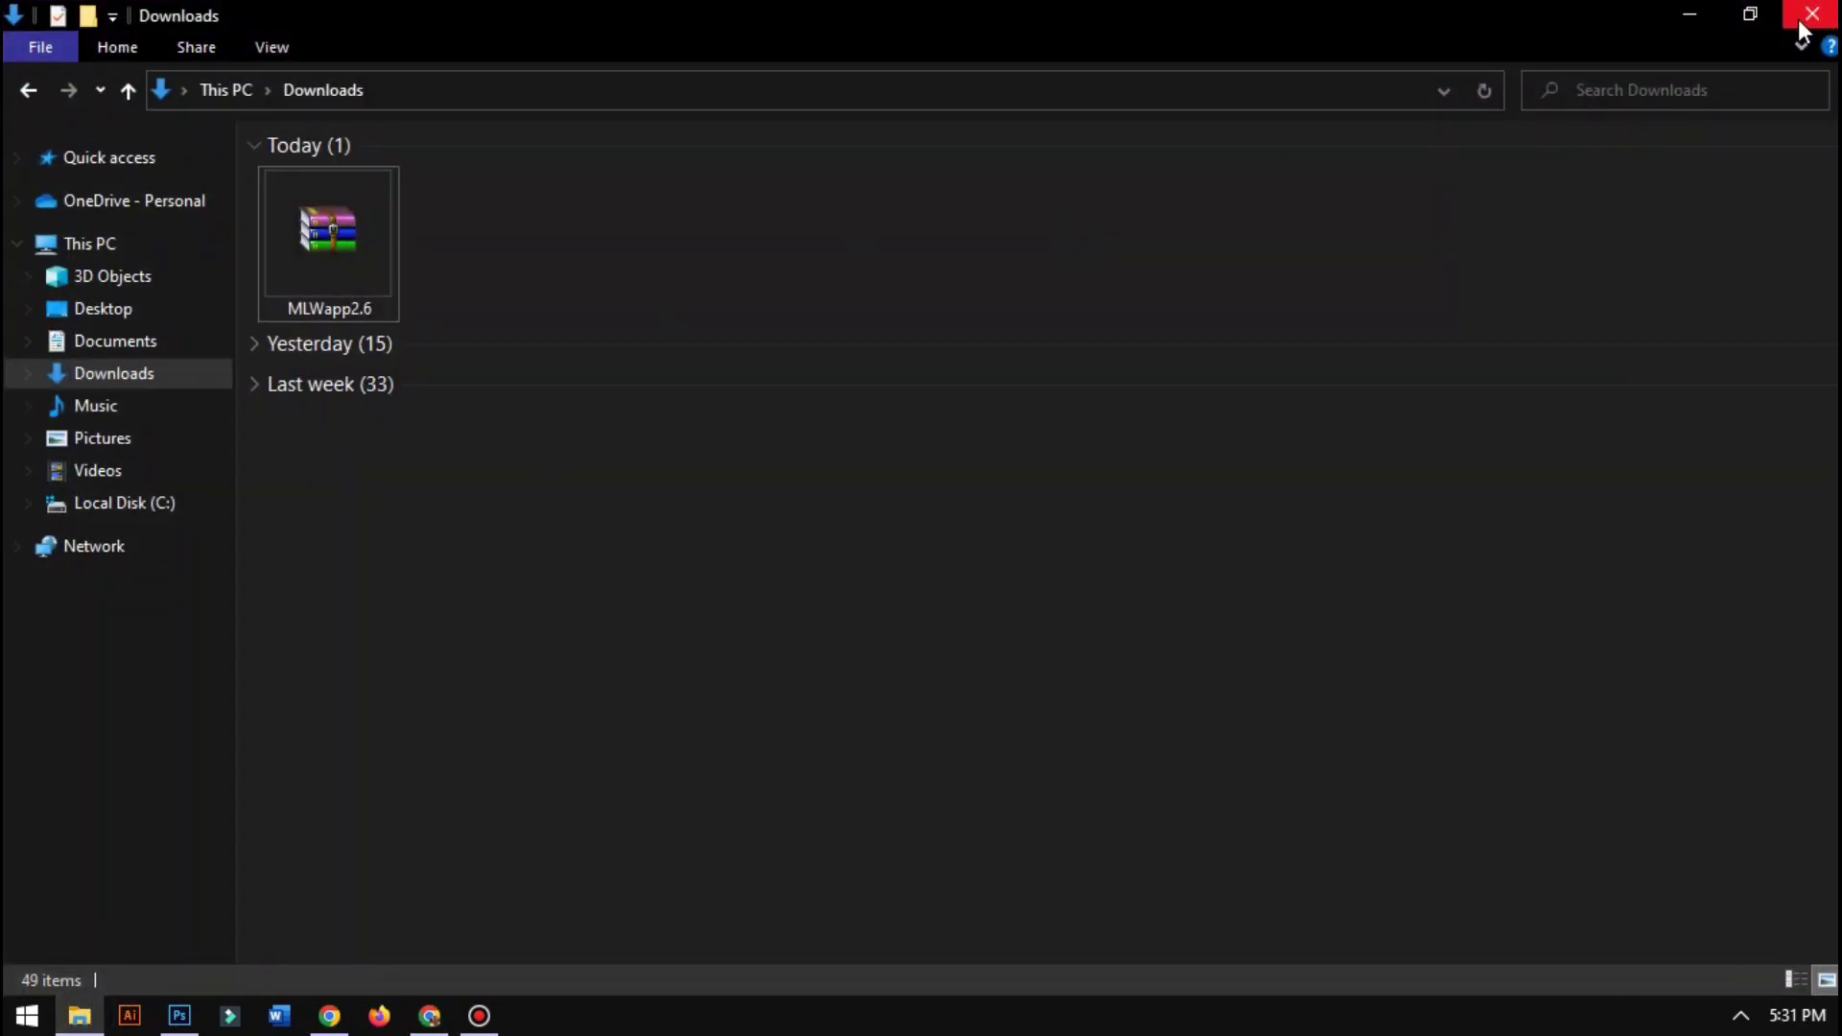
{"action": "left_click", "coordinate": [1750, 13]}
{"action": "left_click", "coordinate": [1690, 19]}
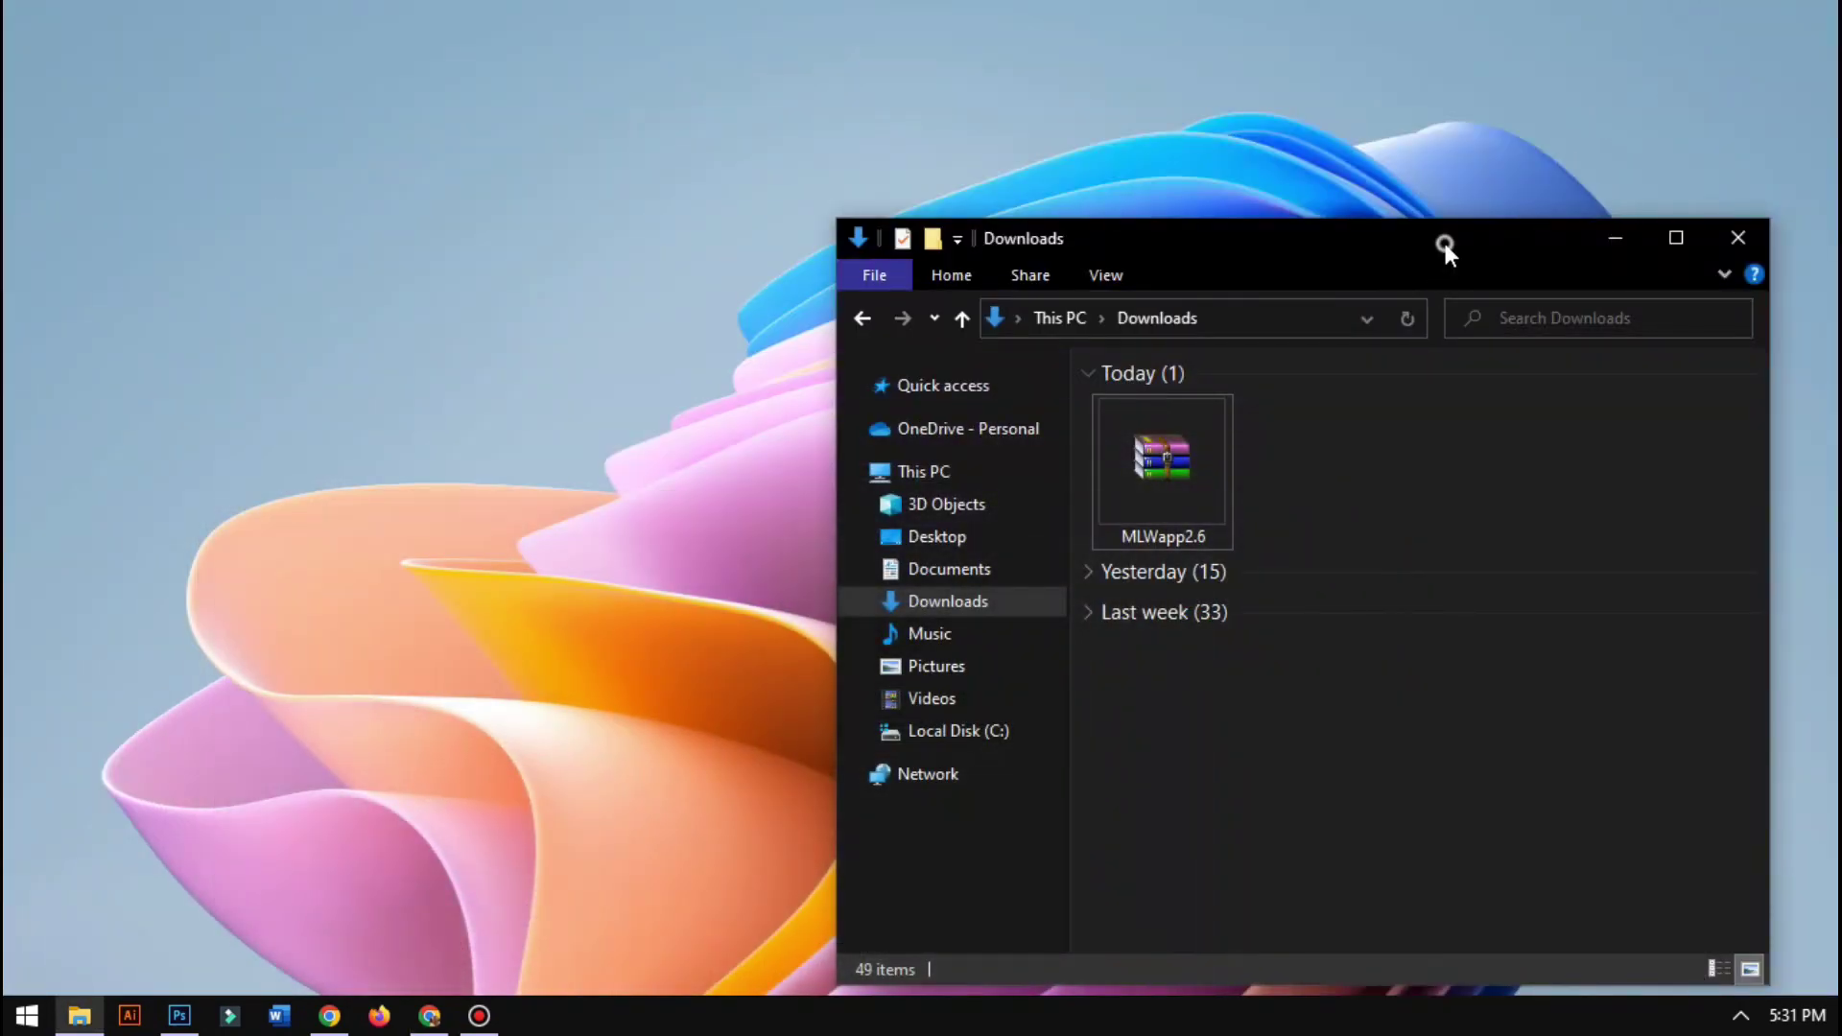
{"action": "left_click_drag", "start_coordinate": [1445, 243], "coordinate": [1078, 171]}
{"action": "left_click", "coordinate": [796, 393]}
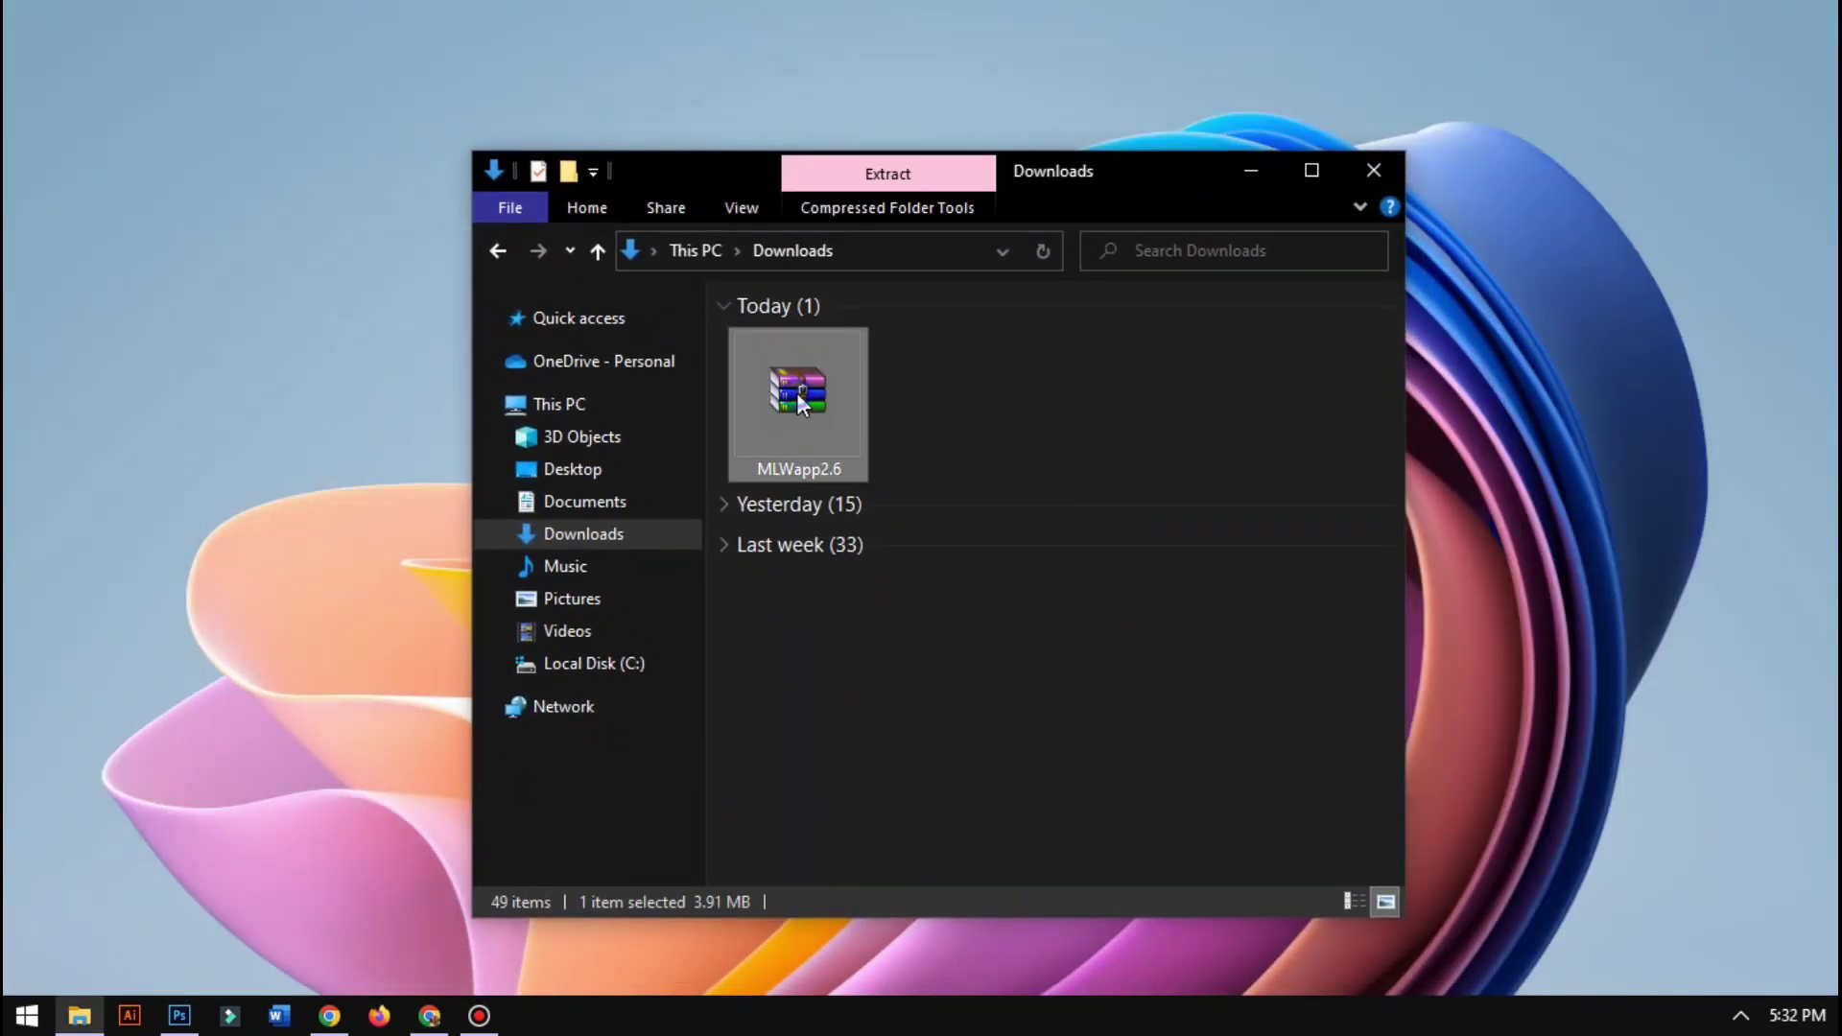
{"action": "right_click", "coordinate": [796, 393]}
{"action": "left_click", "coordinate": [937, 564]}
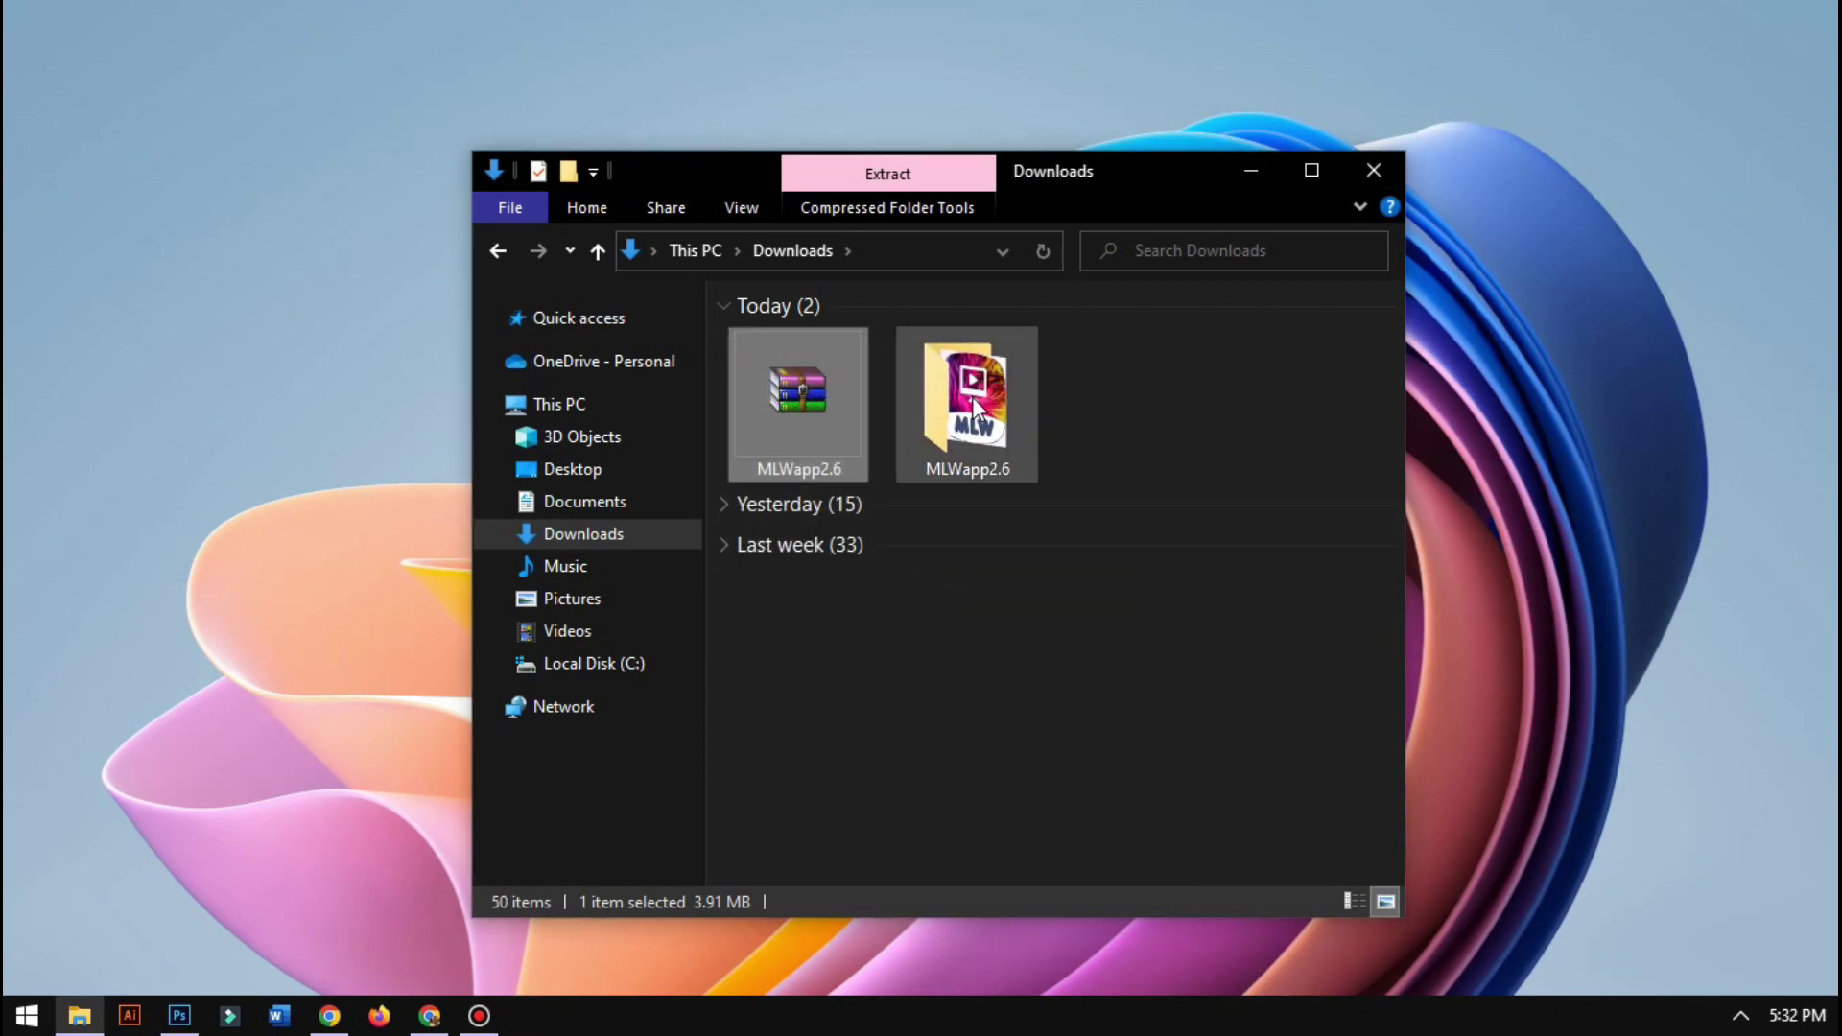
Install MLWapp 2.6 in C:\Program Files\MLWapp from the extracted folder, launch it, and minimize the open windows
{"action": "double_click", "coordinate": [971, 403]}
{"action": "double_click", "coordinate": [821, 338]}
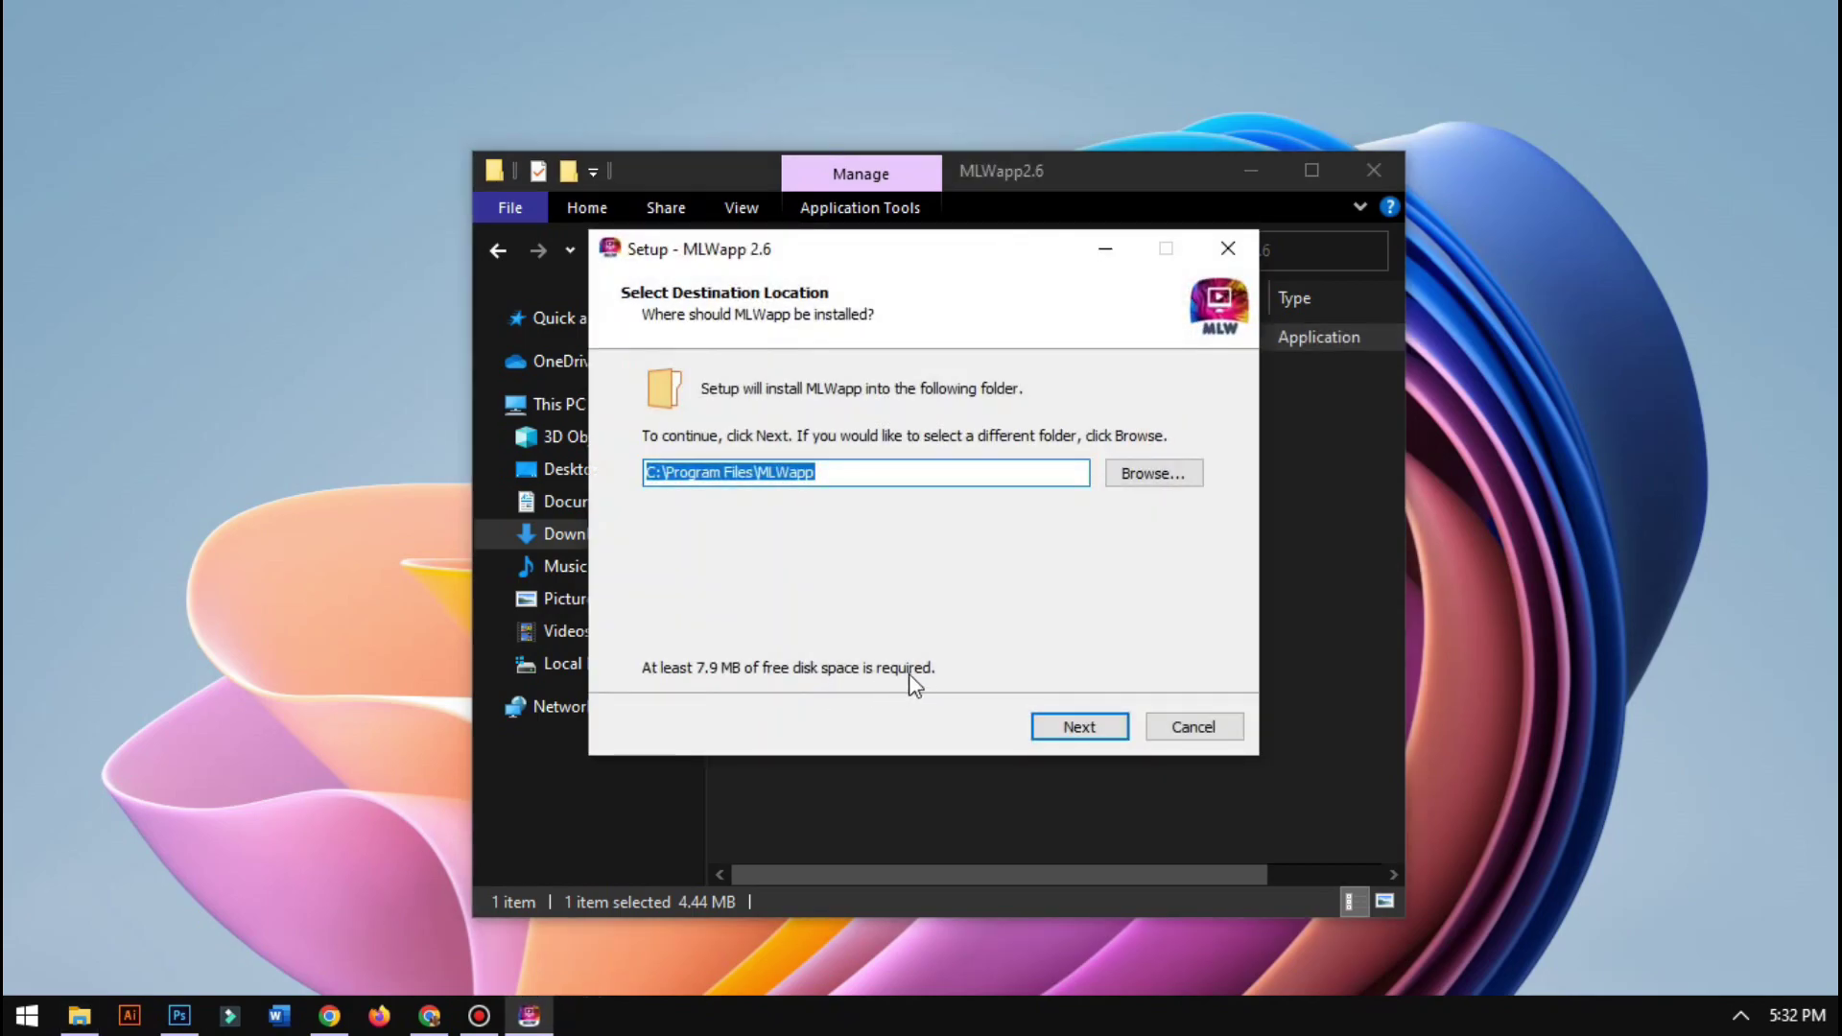
{"action": "left_click", "coordinate": [1068, 731]}
{"action": "left_click", "coordinate": [1062, 722]}
{"action": "left_click", "coordinate": [1063, 726]}
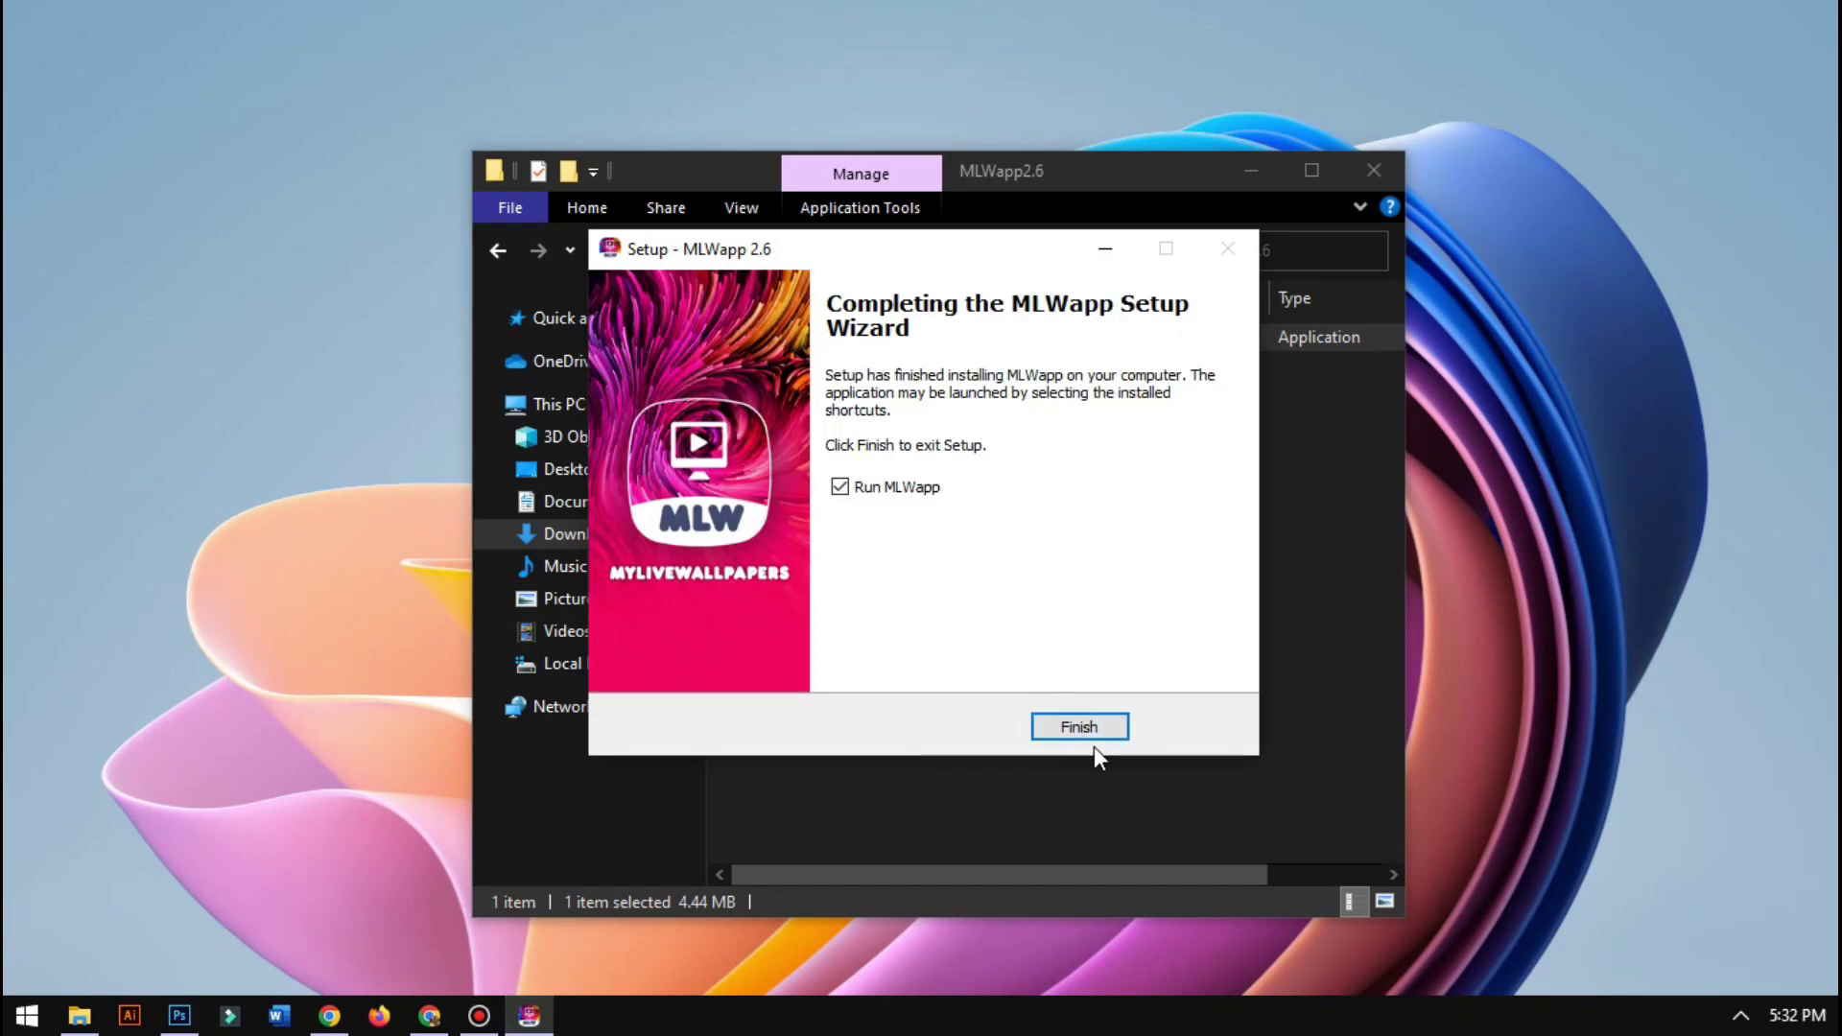
{"action": "left_click", "coordinate": [1080, 728]}
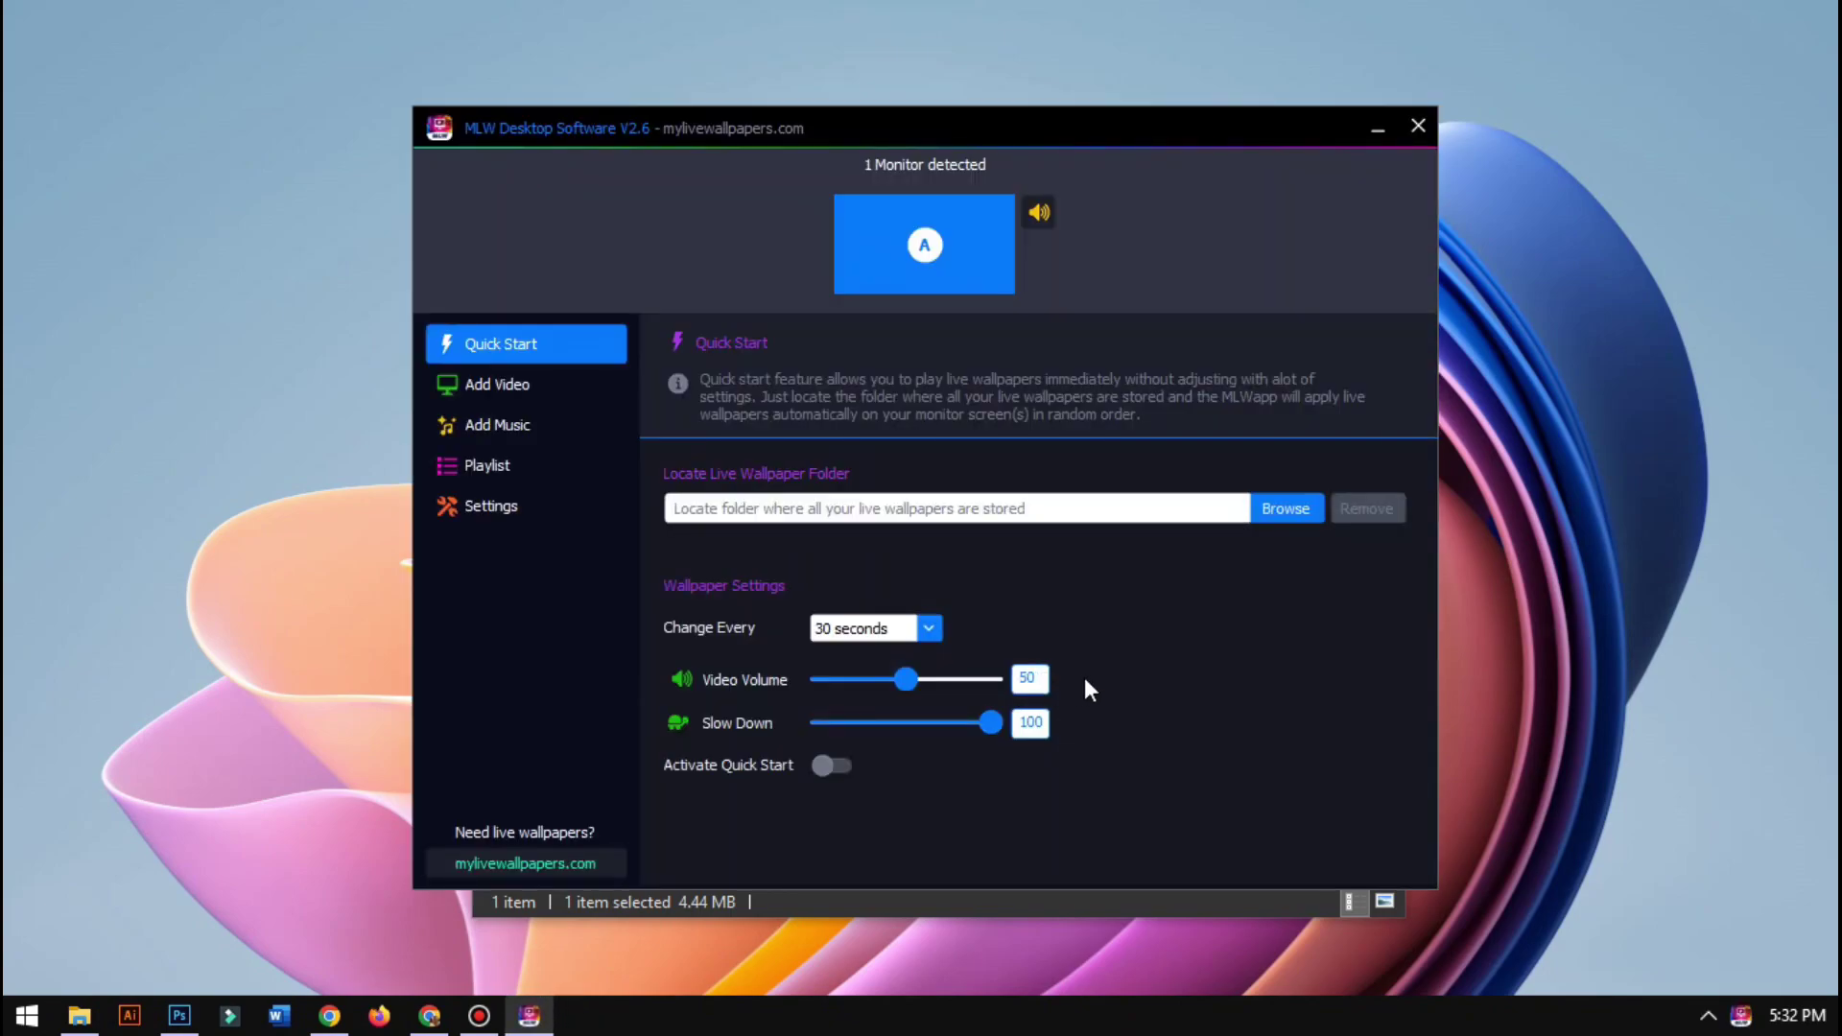
{"action": "left_click", "coordinate": [1378, 129]}
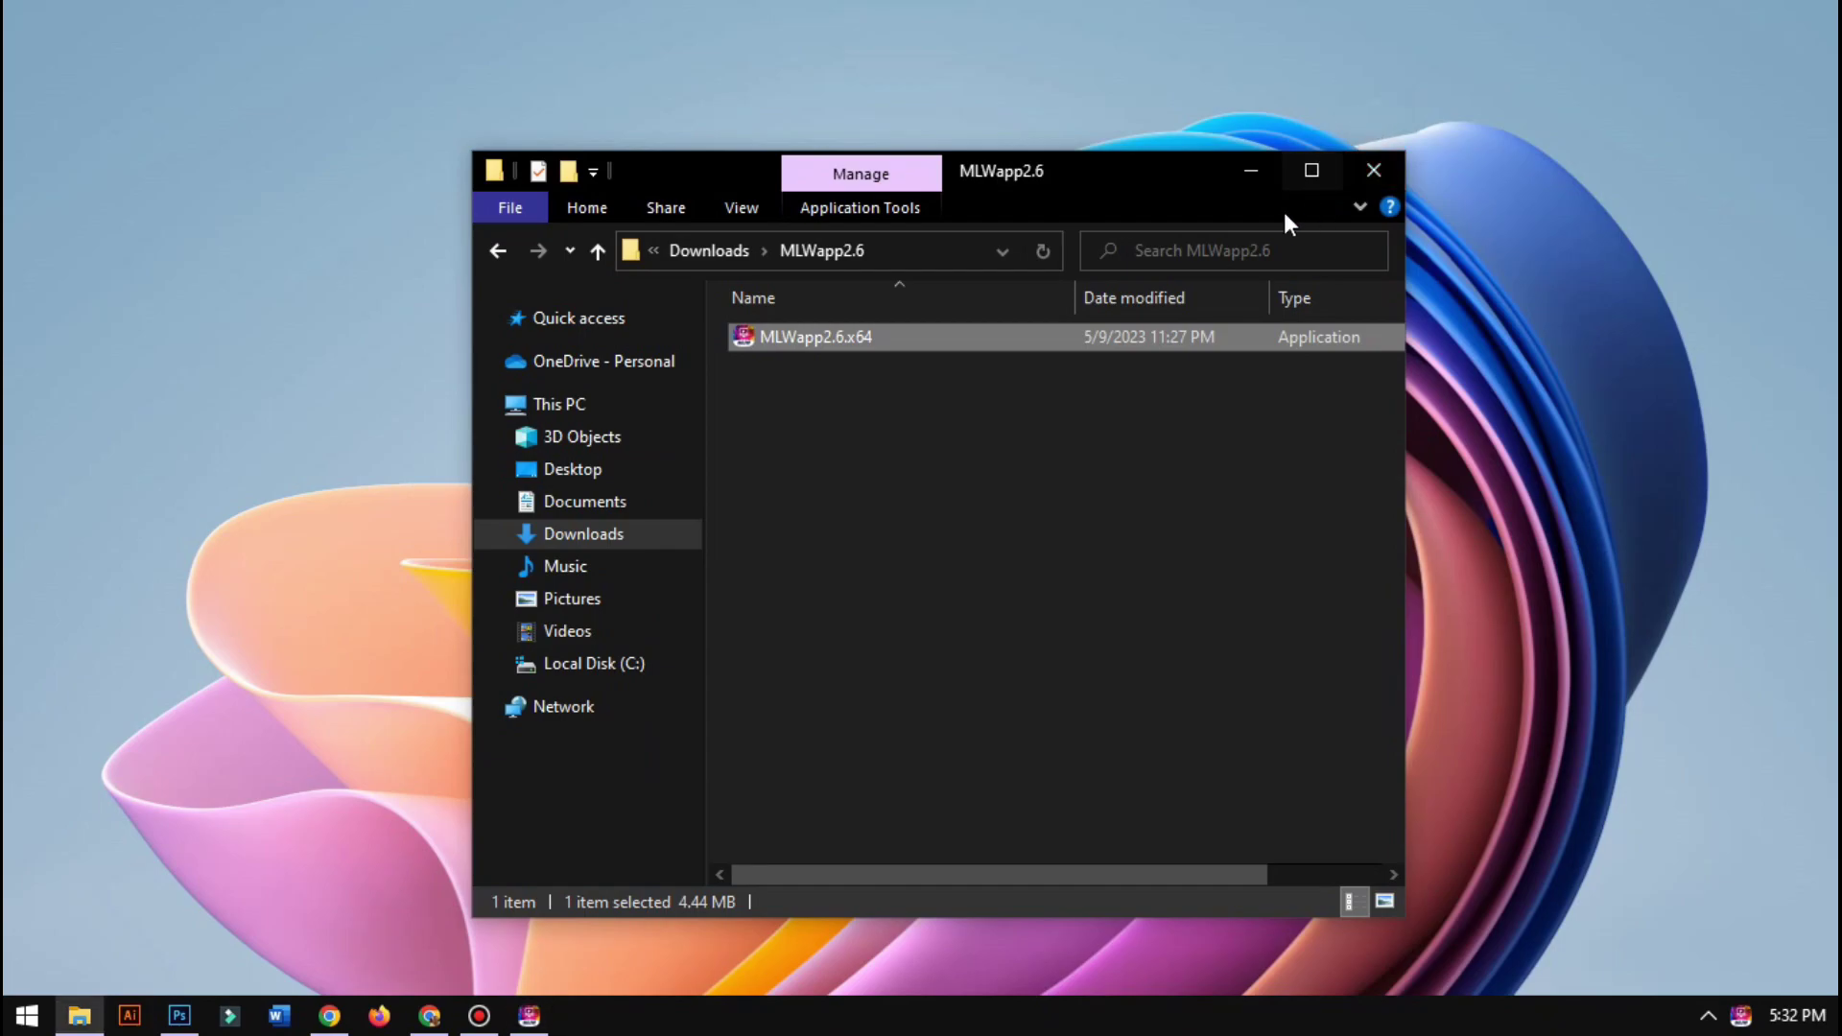
{"action": "left_click", "coordinate": [1252, 171]}
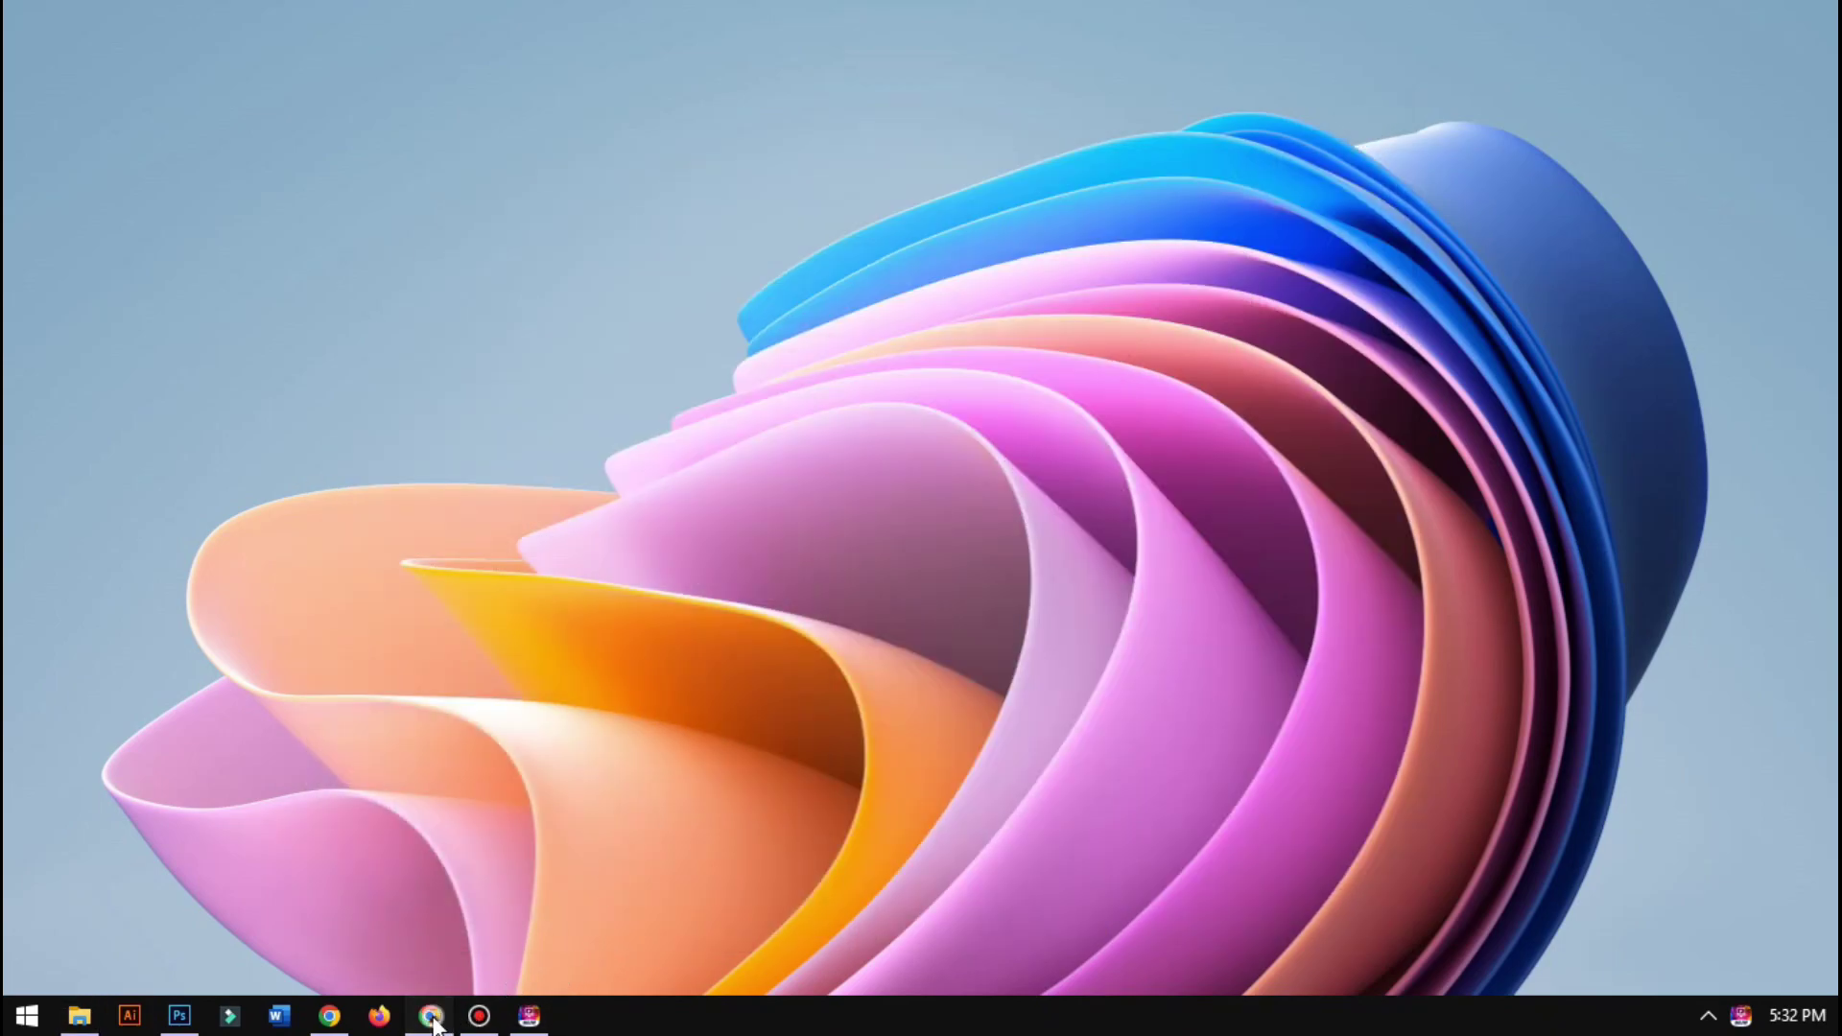
Switch to Chrome and download the HD 1920x1080 mp4 of the Keqing's Electro Elegance live wallpaper for PC
{"action": "left_click", "coordinate": [432, 1019]}
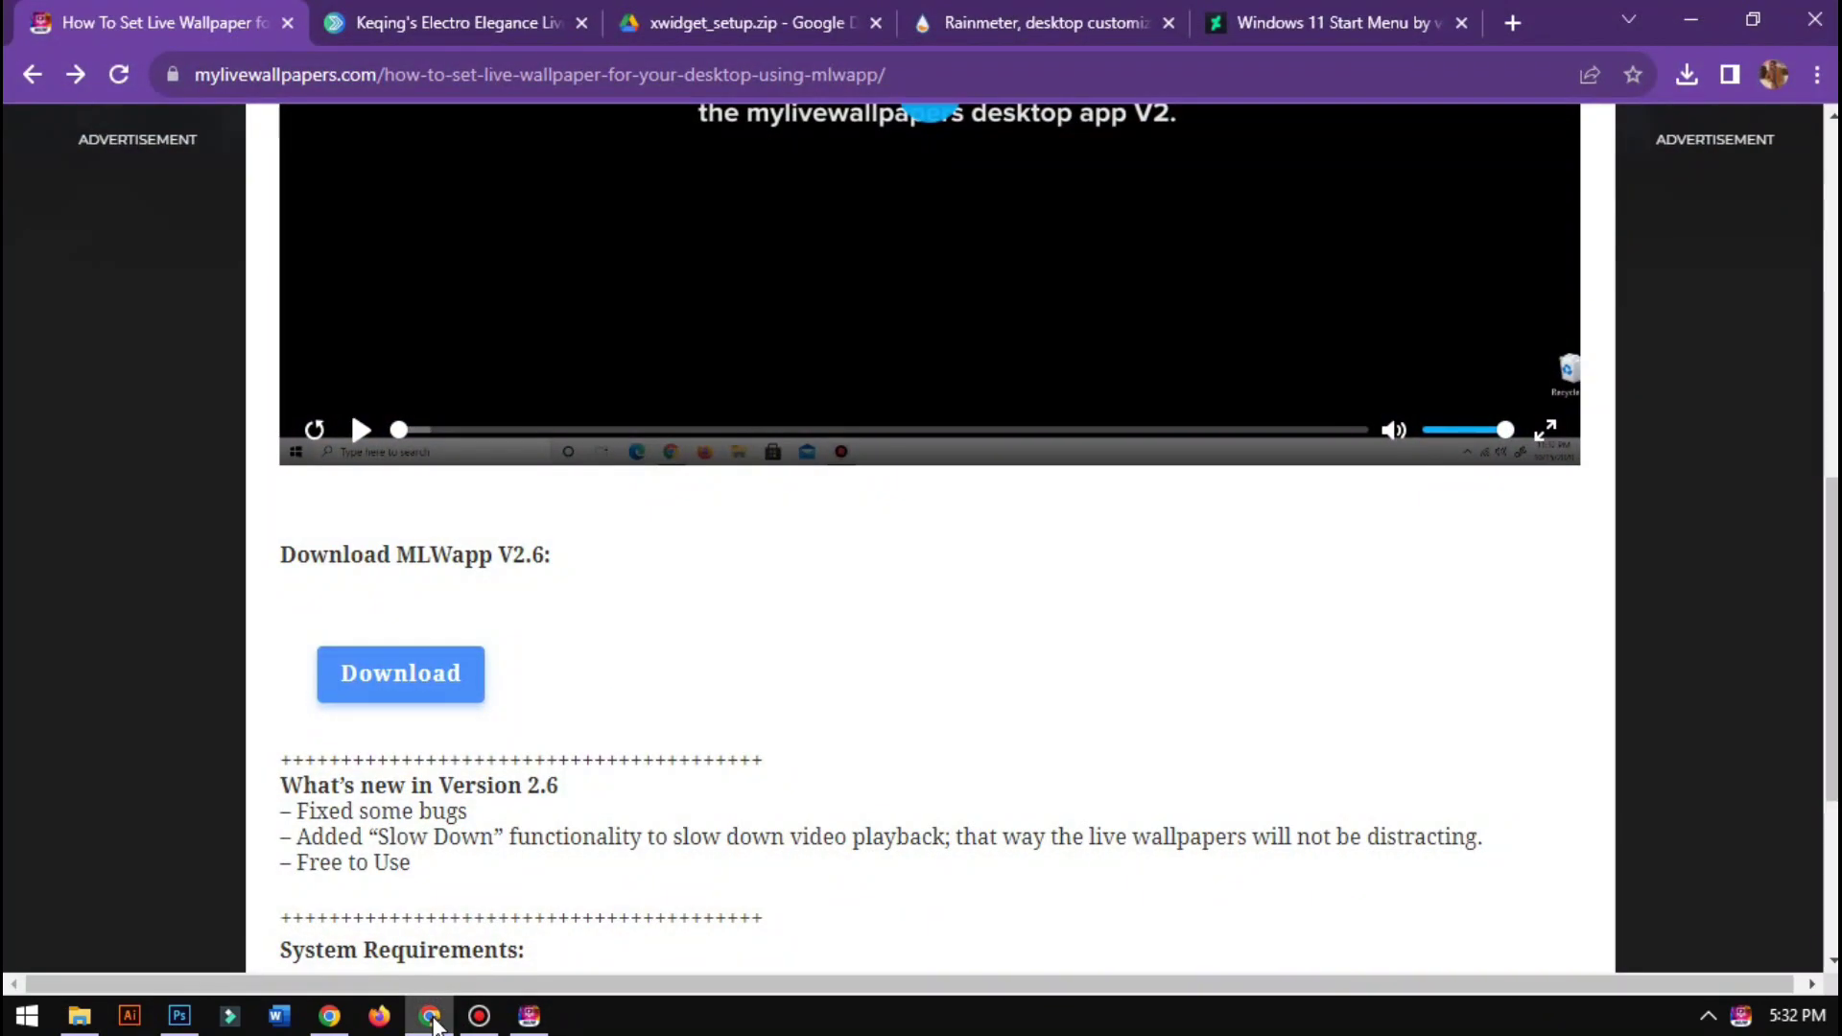
{"action": "left_click", "coordinate": [423, 25]}
{"action": "scroll", "coordinate": [724, 495], "scroll_direction": "down", "scroll_amount": 7}
{"action": "scroll", "coordinate": [617, 534], "scroll_direction": "down", "scroll_amount": 5}
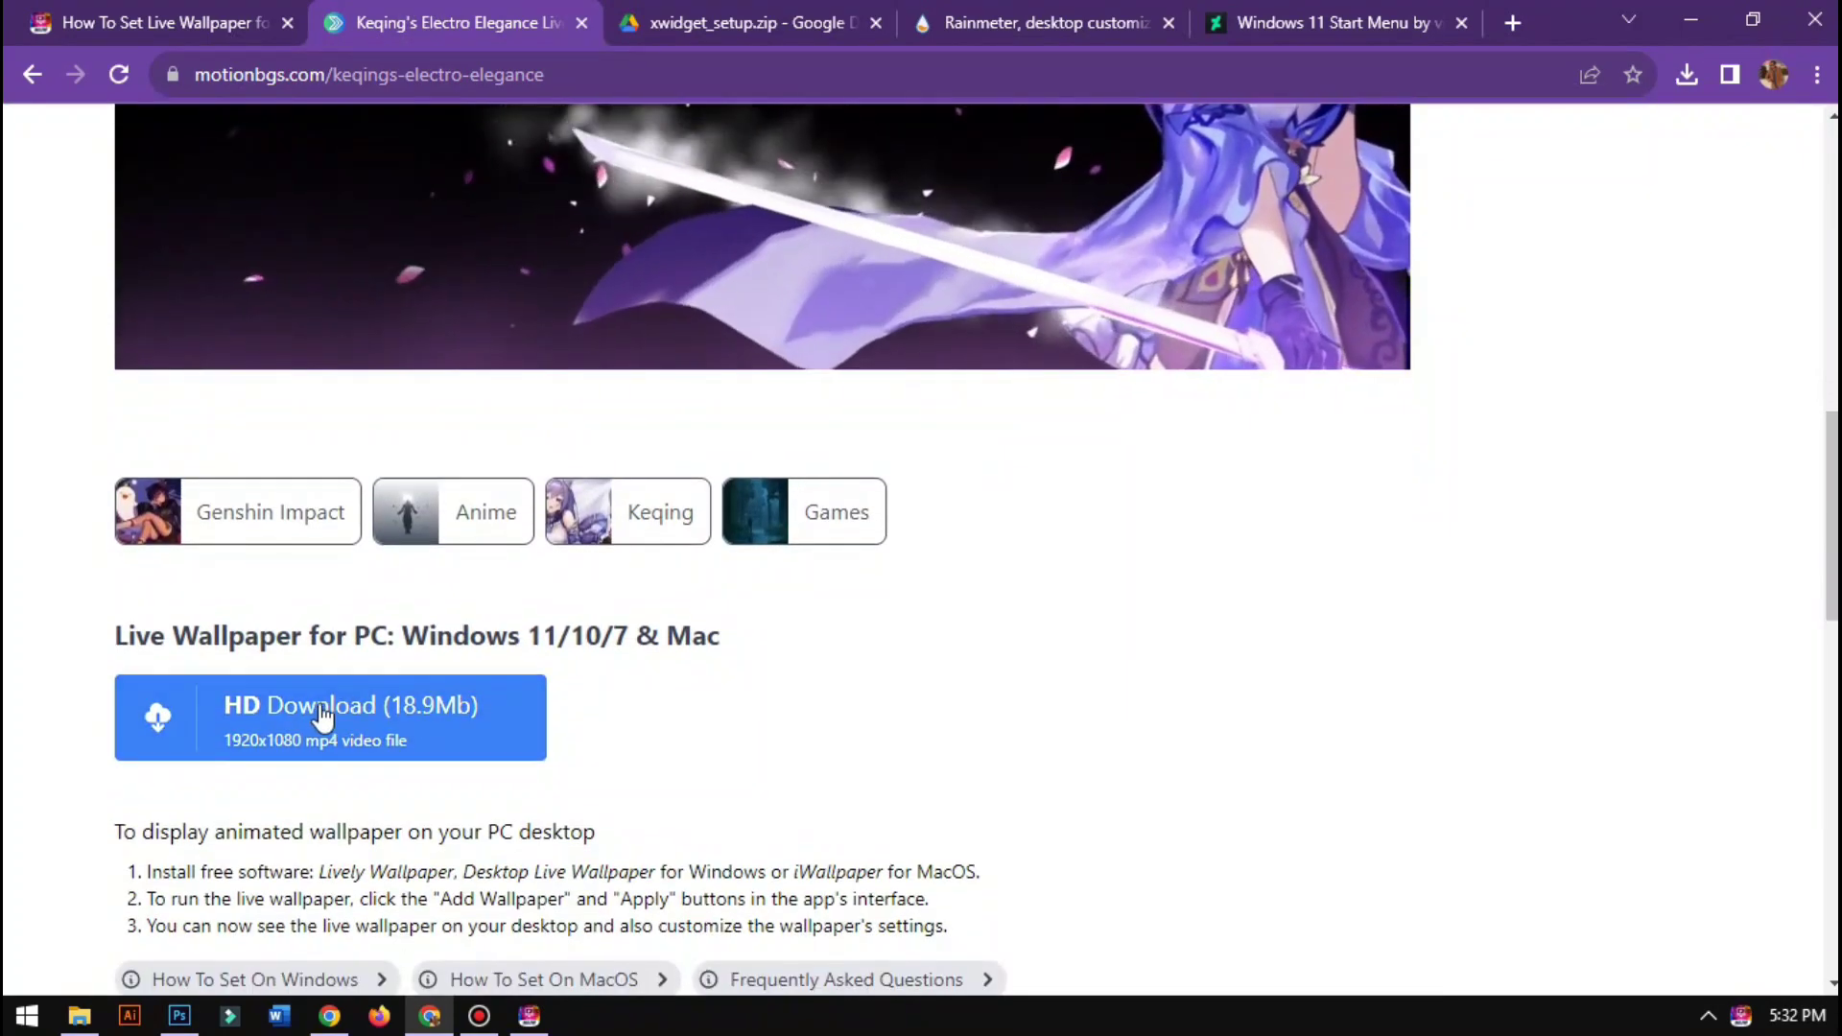
{"action": "left_click", "coordinate": [342, 714]}
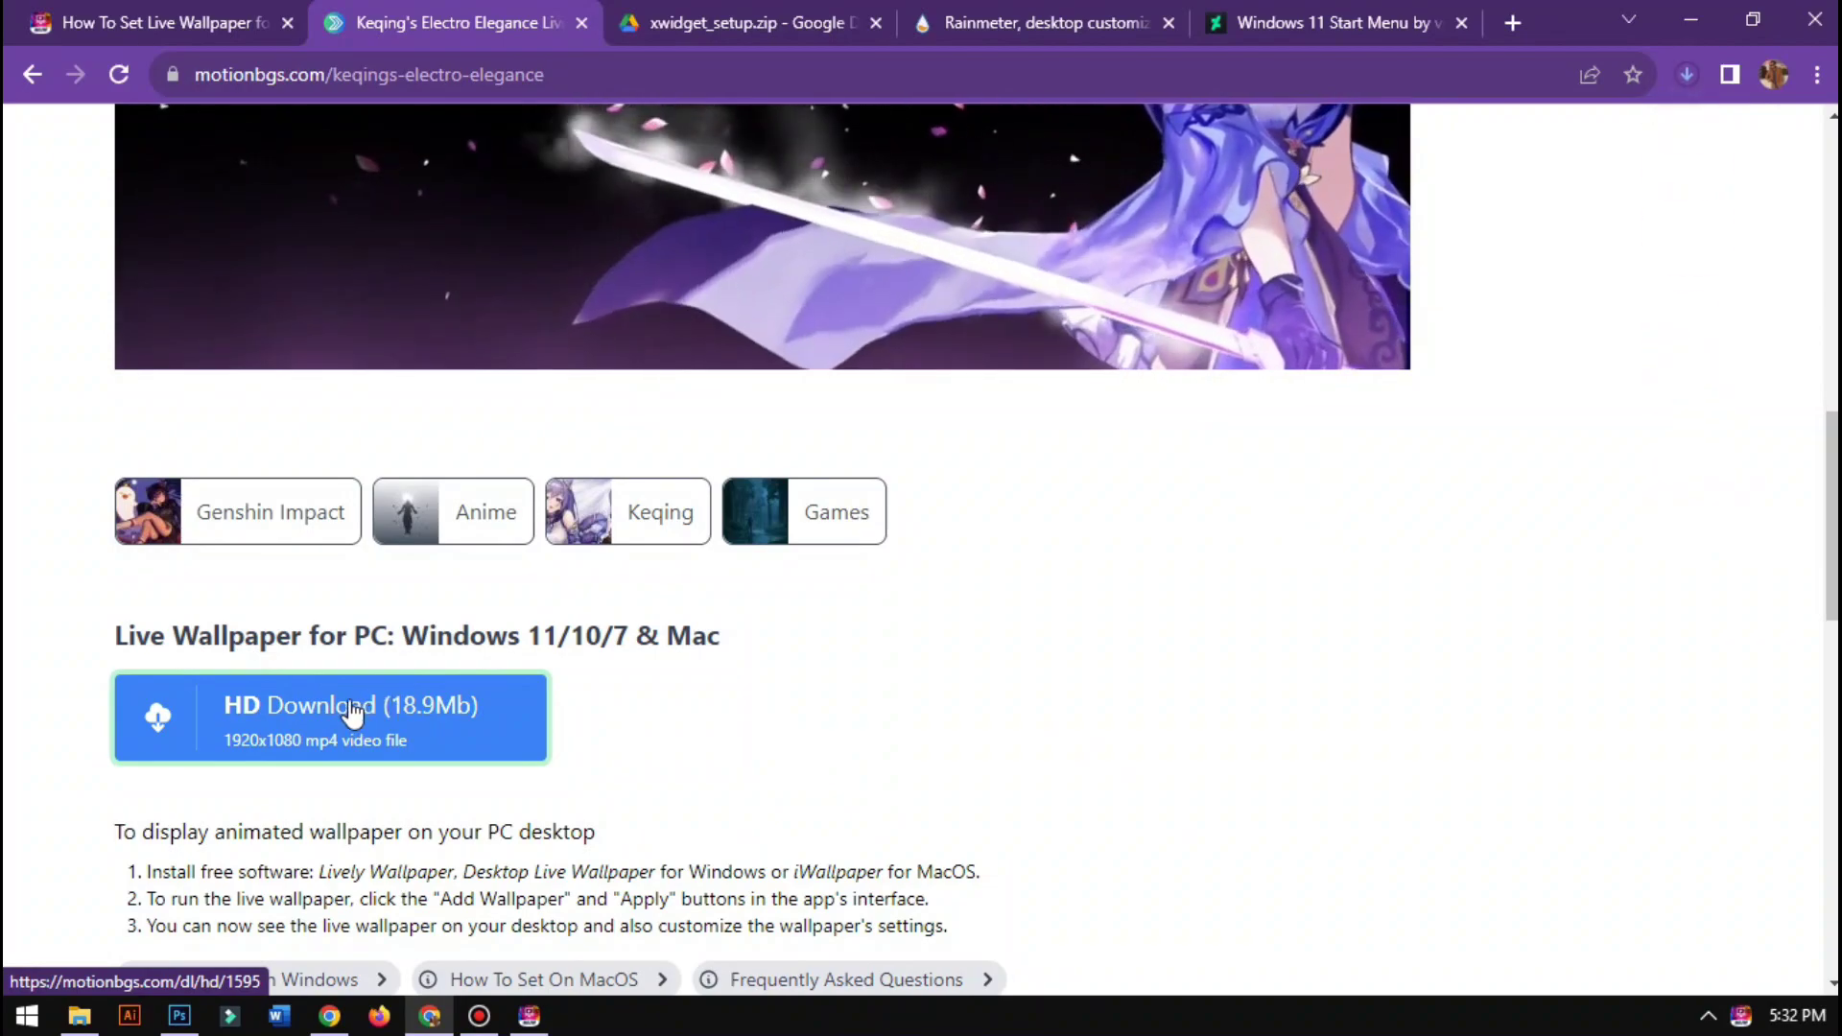
{"action": "scroll", "coordinate": [352, 711], "scroll_direction": "up", "scroll_amount": 6}
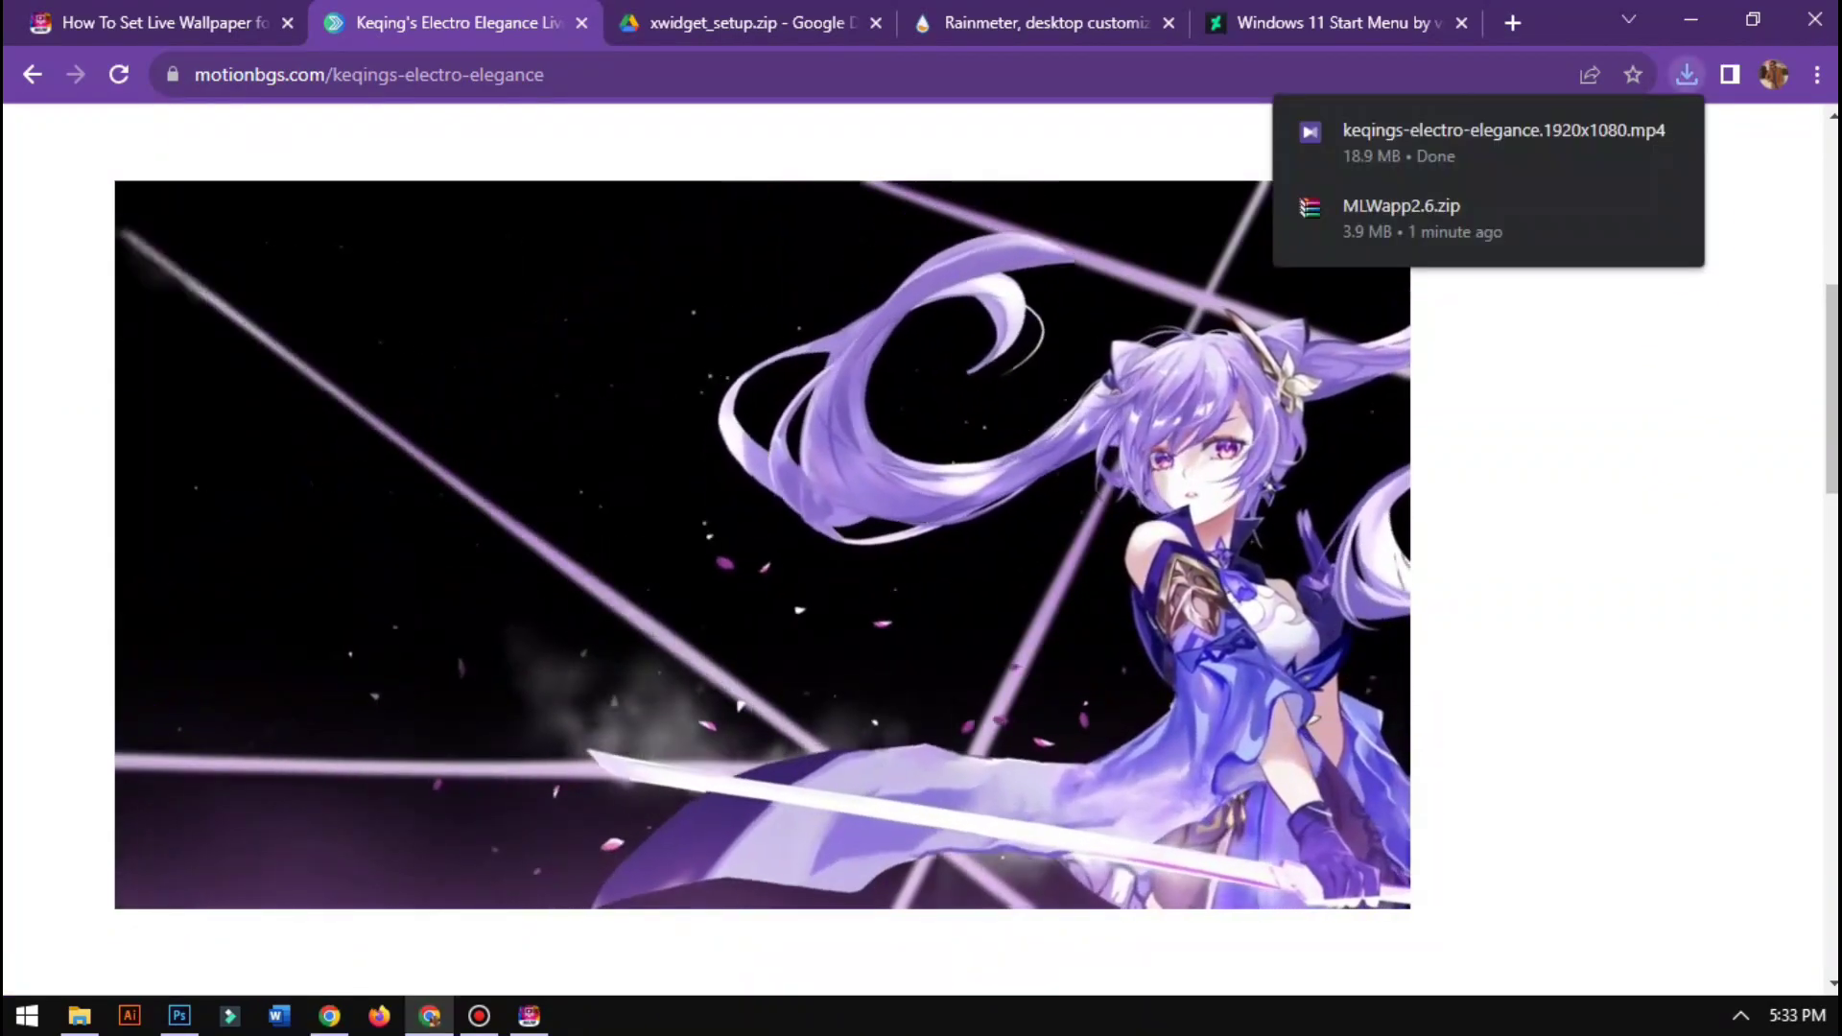
Switch to File Explorer and show the Downloads folder containing the downloaded wallpaper video
{"action": "left_click", "coordinate": [1689, 15]}
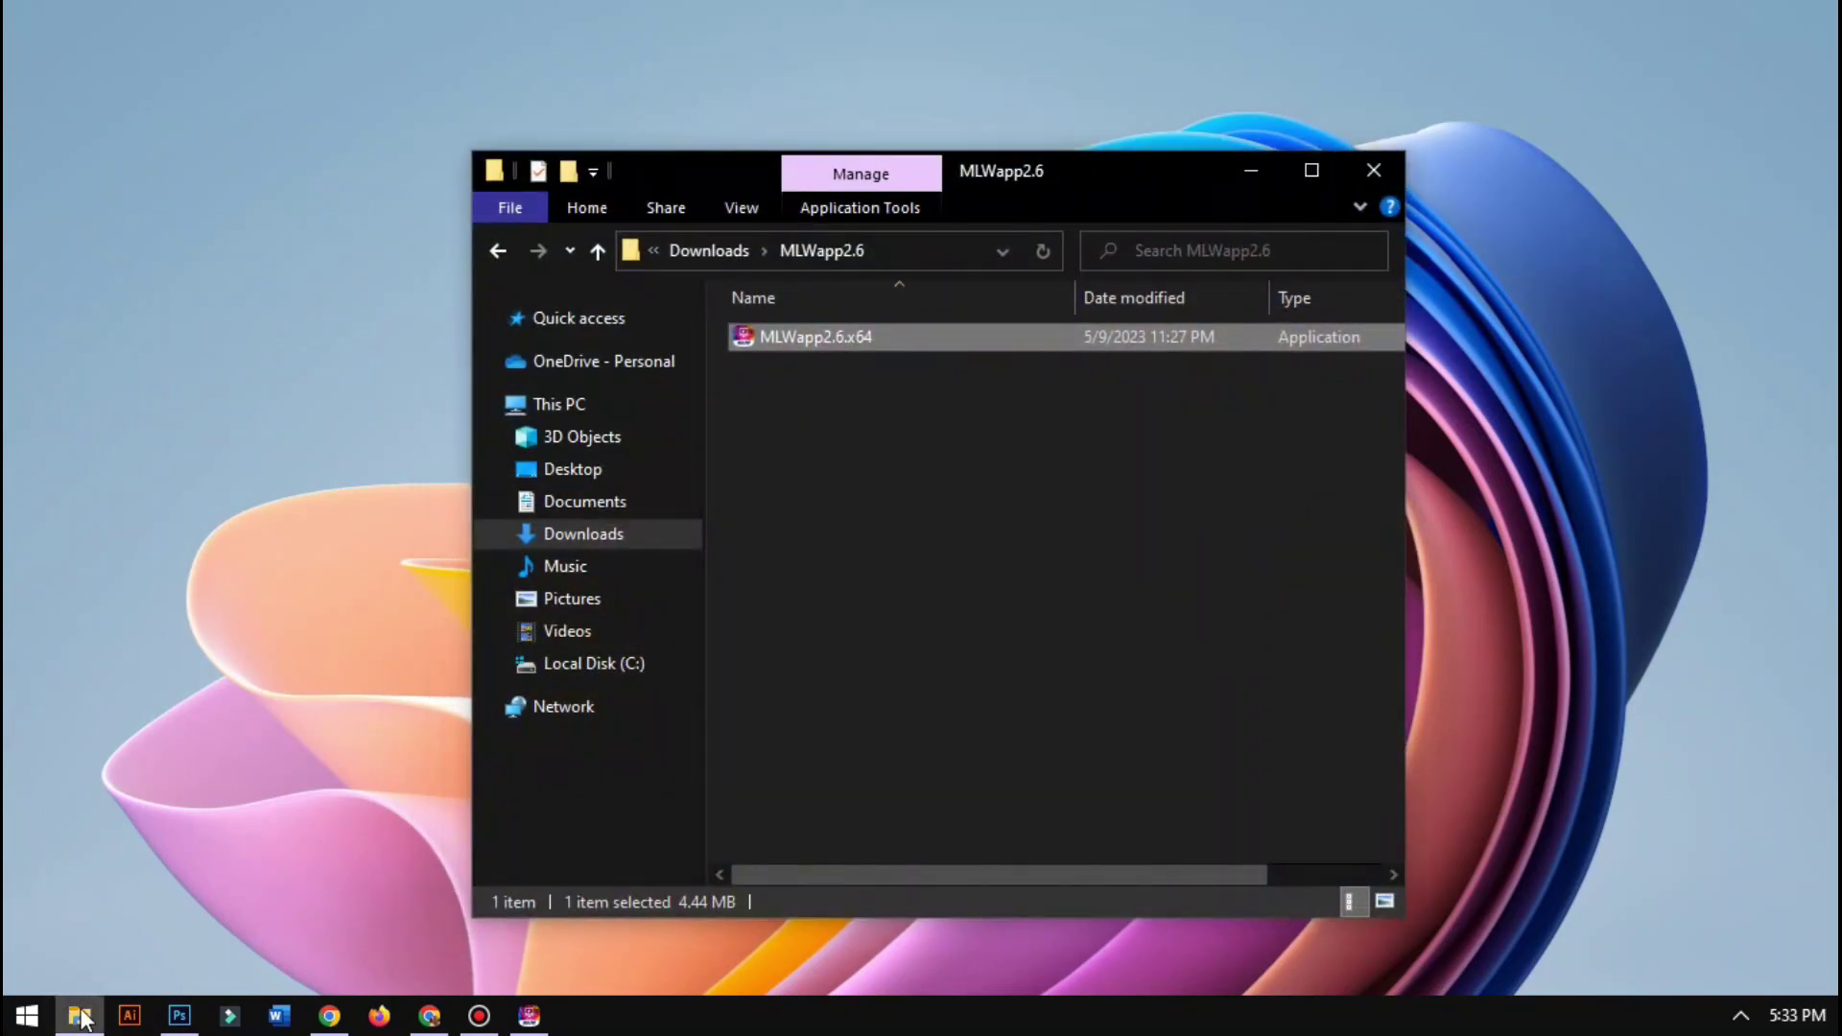
{"action": "left_click", "coordinate": [629, 529]}
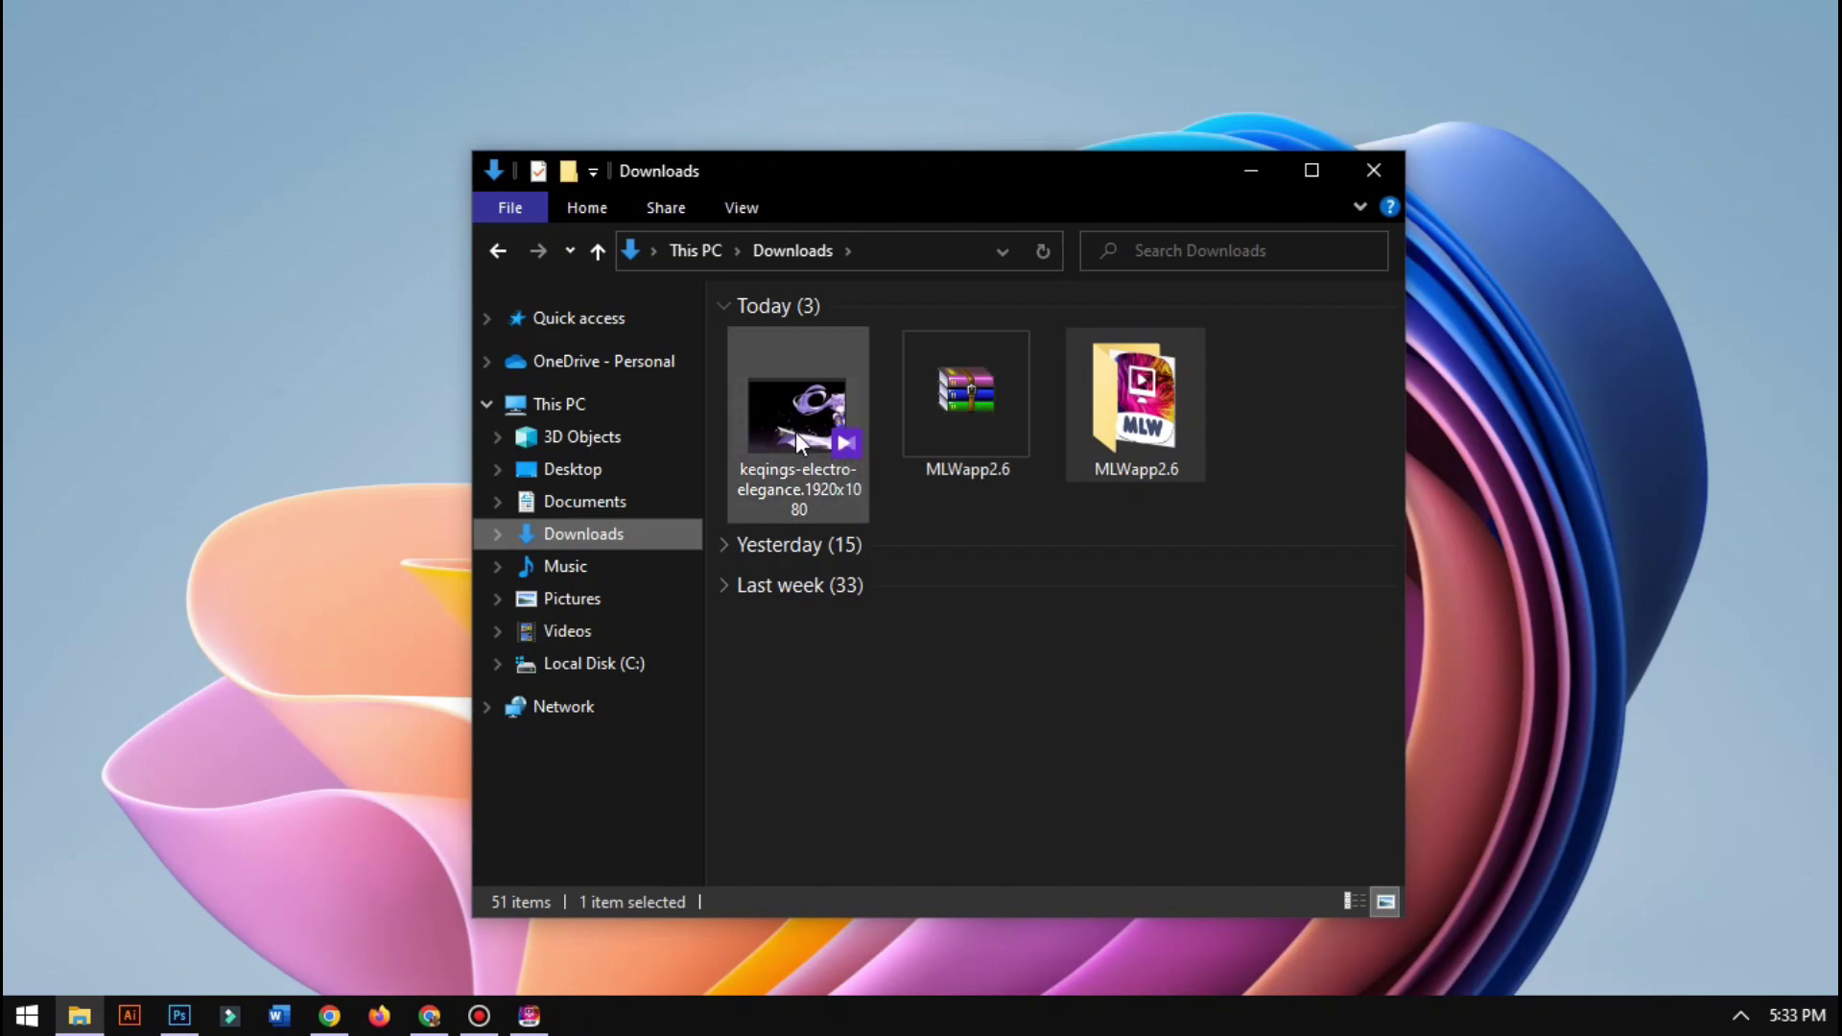
{"action": "left_click_drag", "start_coordinate": [1124, 216], "coordinate": [1027, 172]}
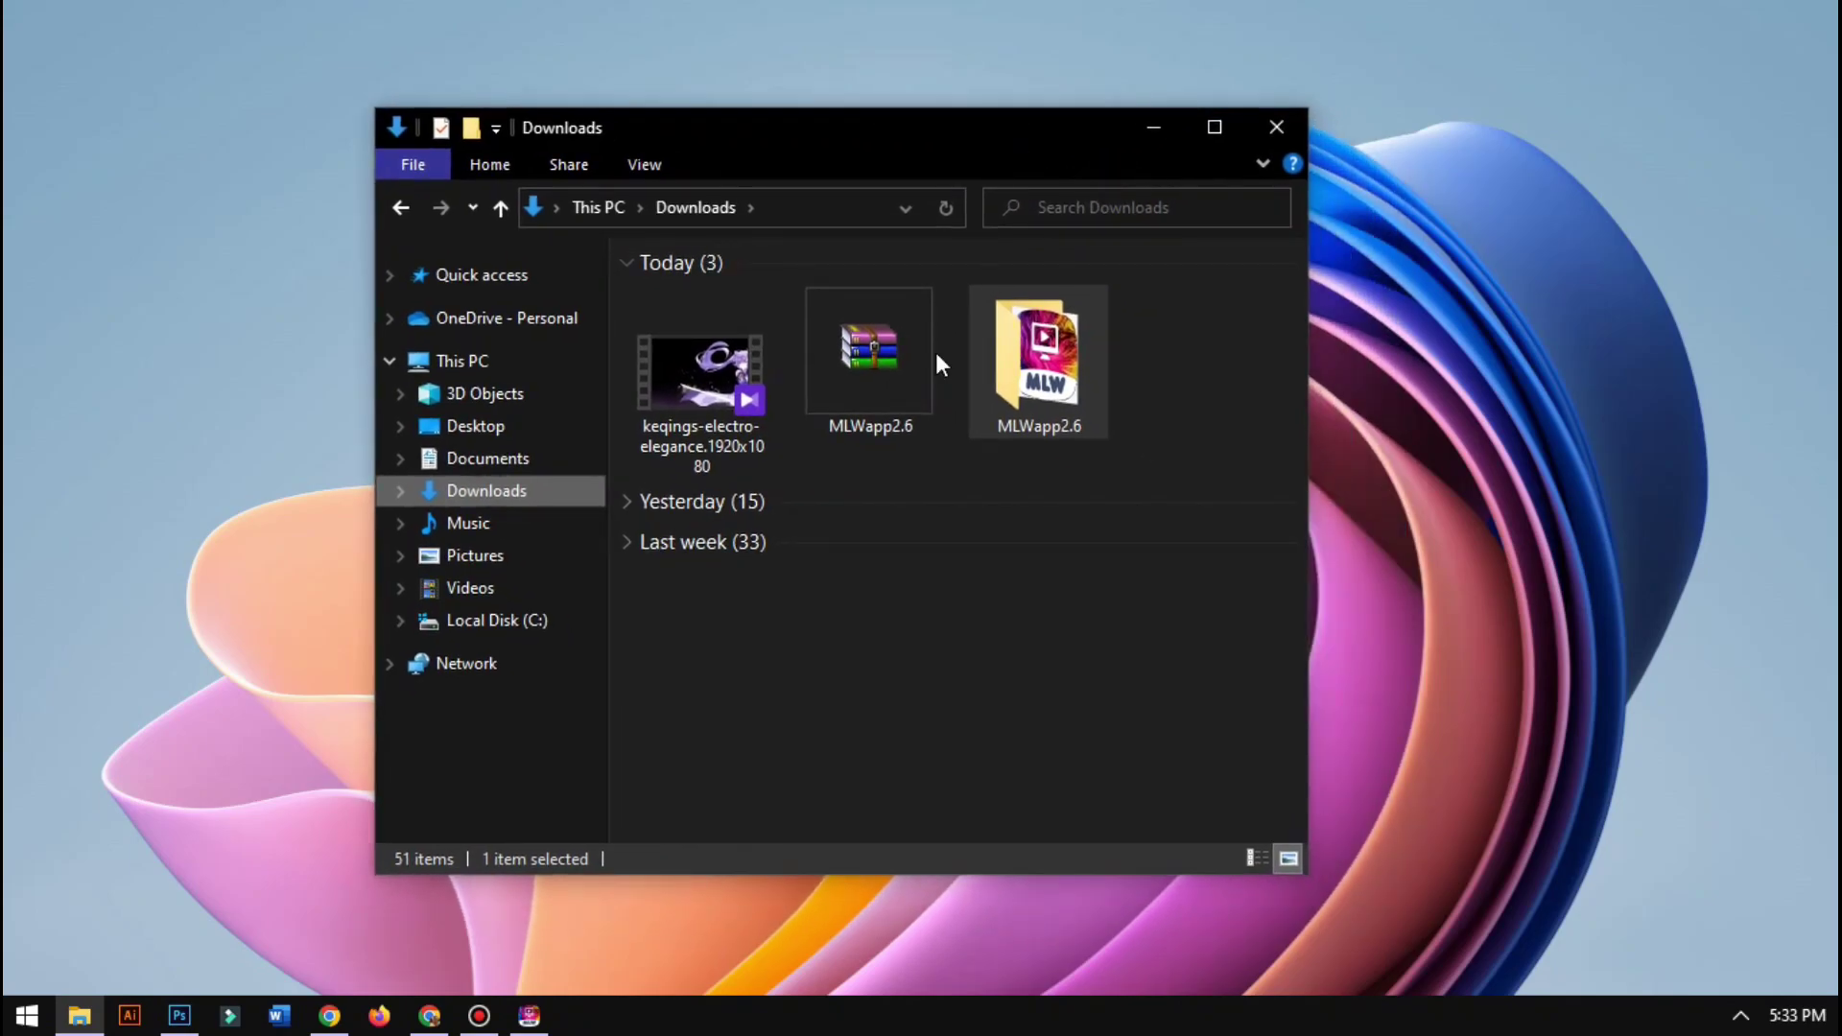
Switch to MLW Desktop Software and add keqings-electro-elegance.1920x1080 from Downloads as Monitor A's live wallpaper
{"action": "left_click", "coordinate": [530, 1019]}
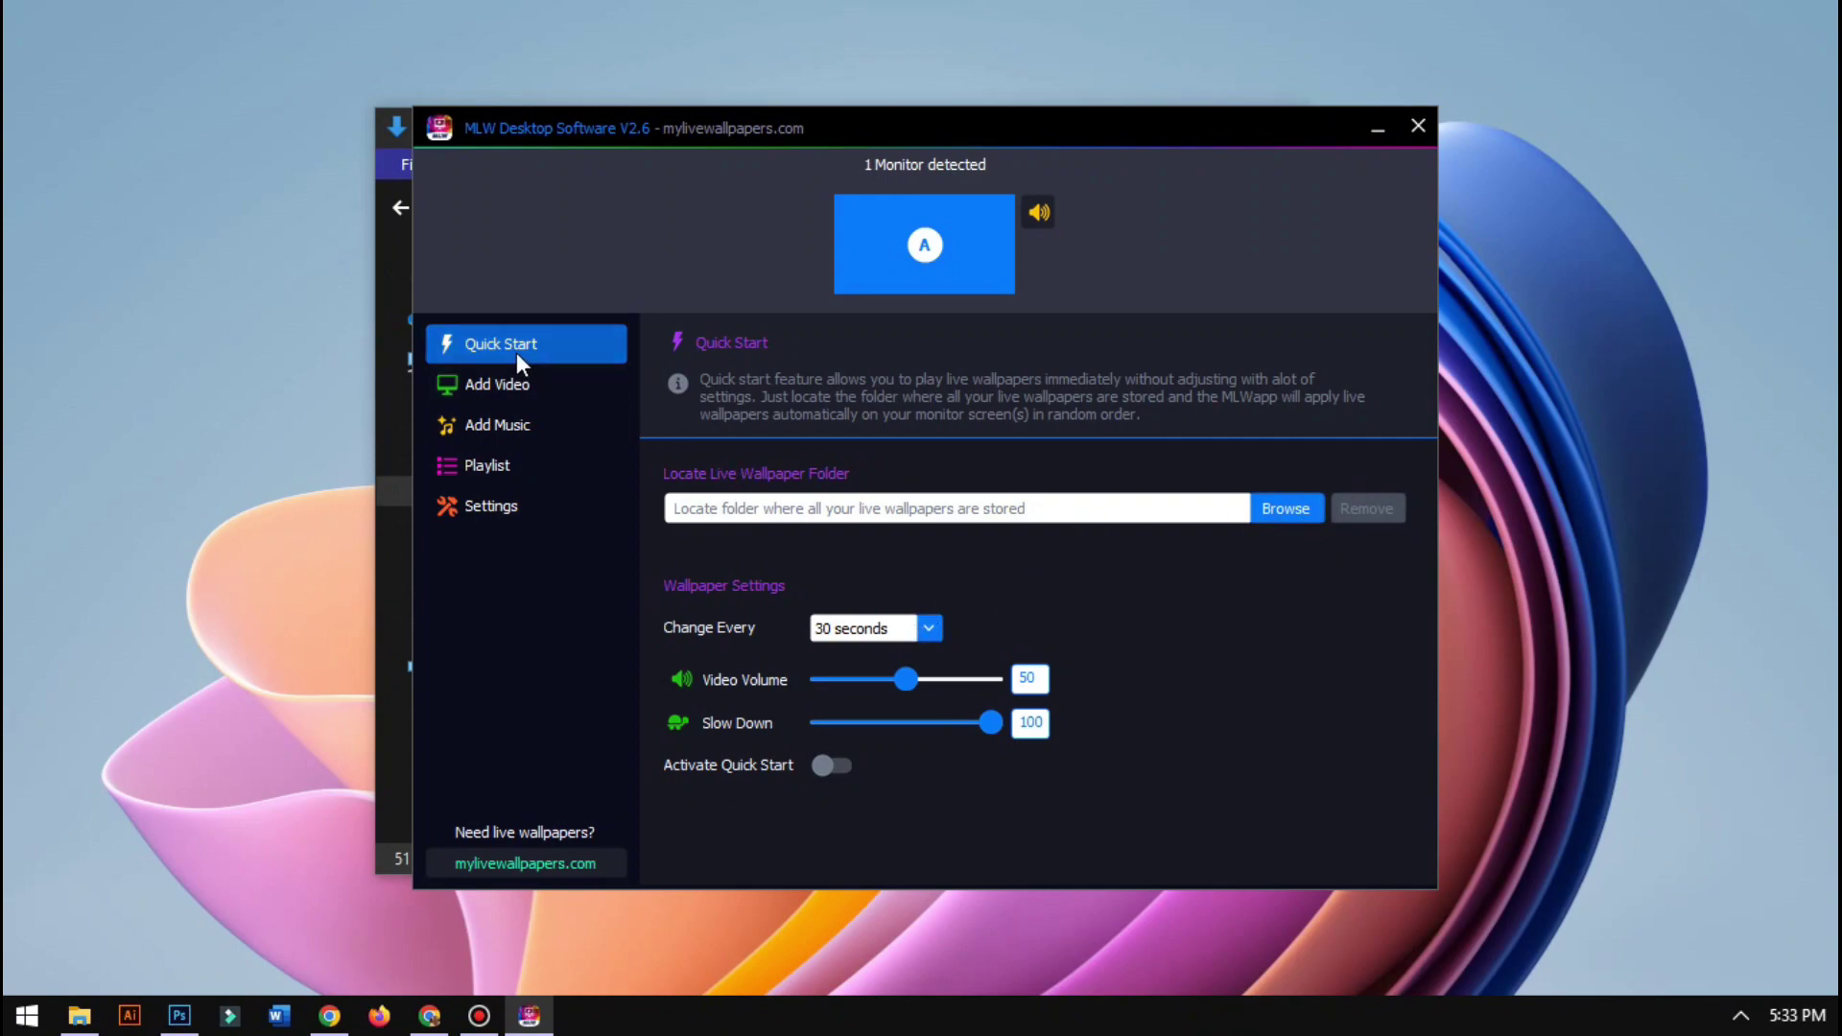
{"action": "left_click", "coordinate": [506, 384]}
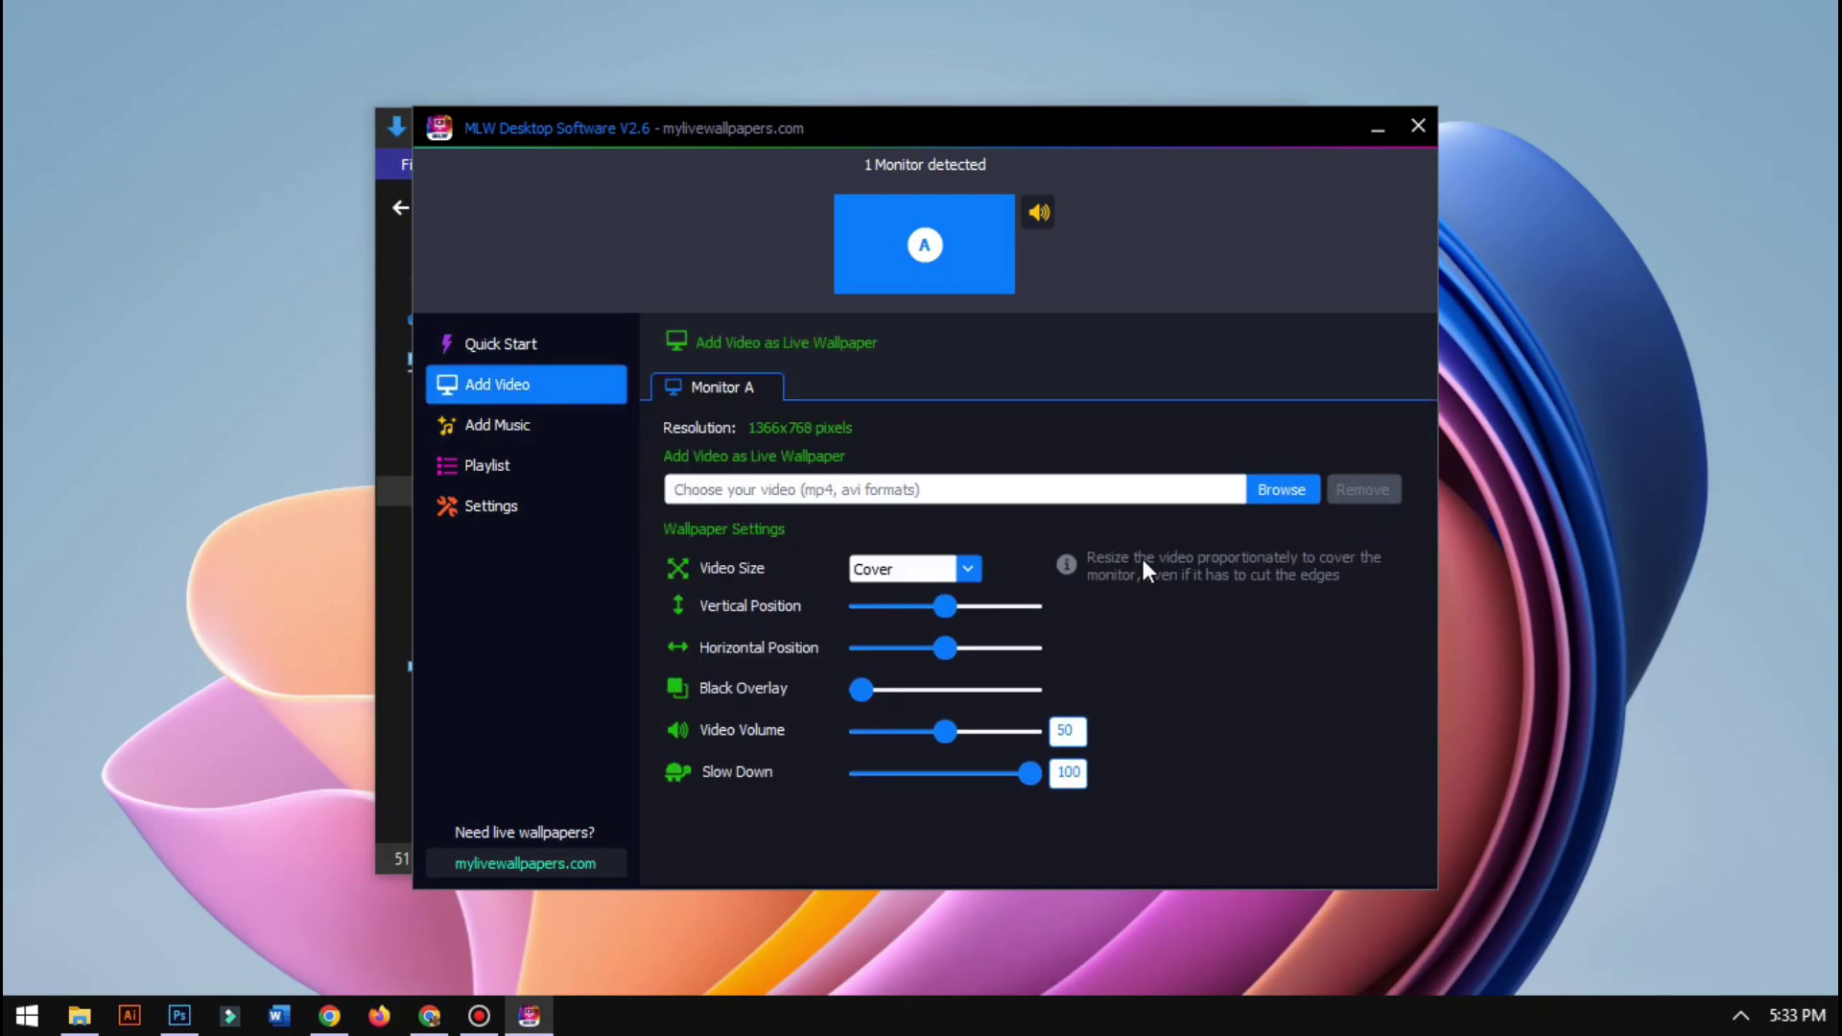
{"action": "left_click", "coordinate": [1276, 491]}
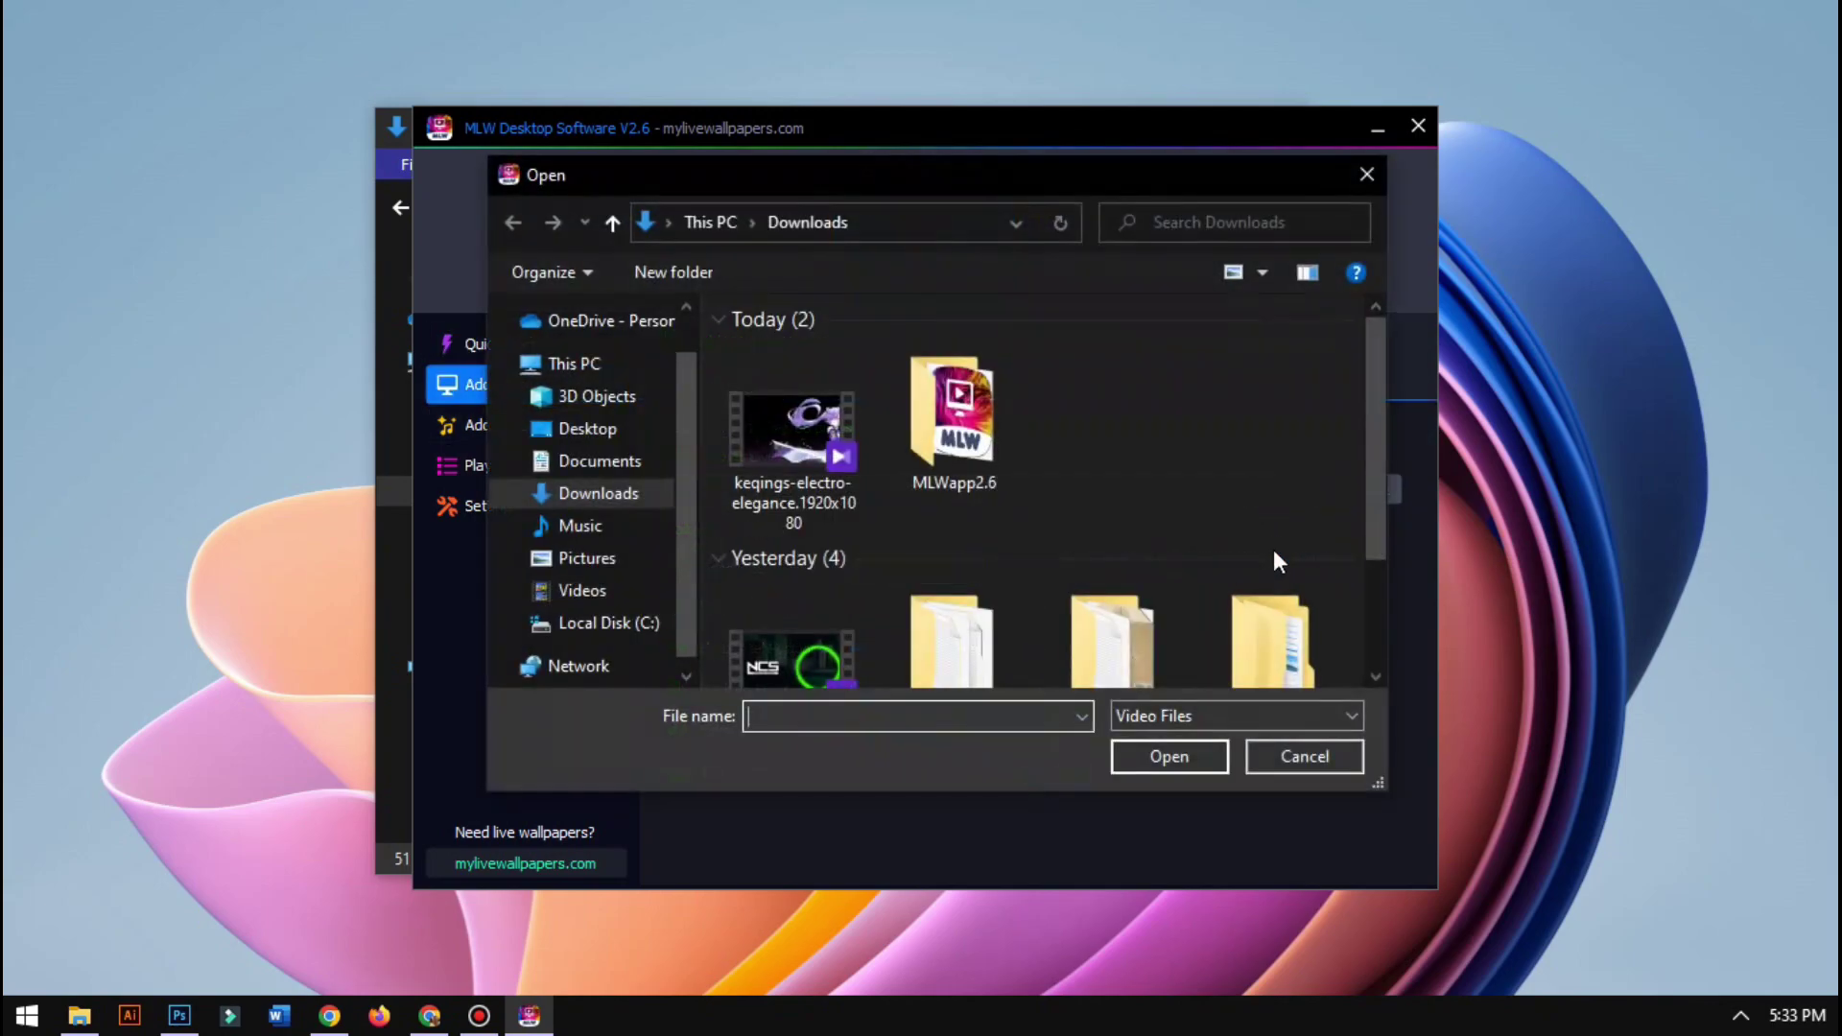
{"action": "left_click", "coordinate": [721, 562]}
{"action": "left_click", "coordinate": [773, 441]}
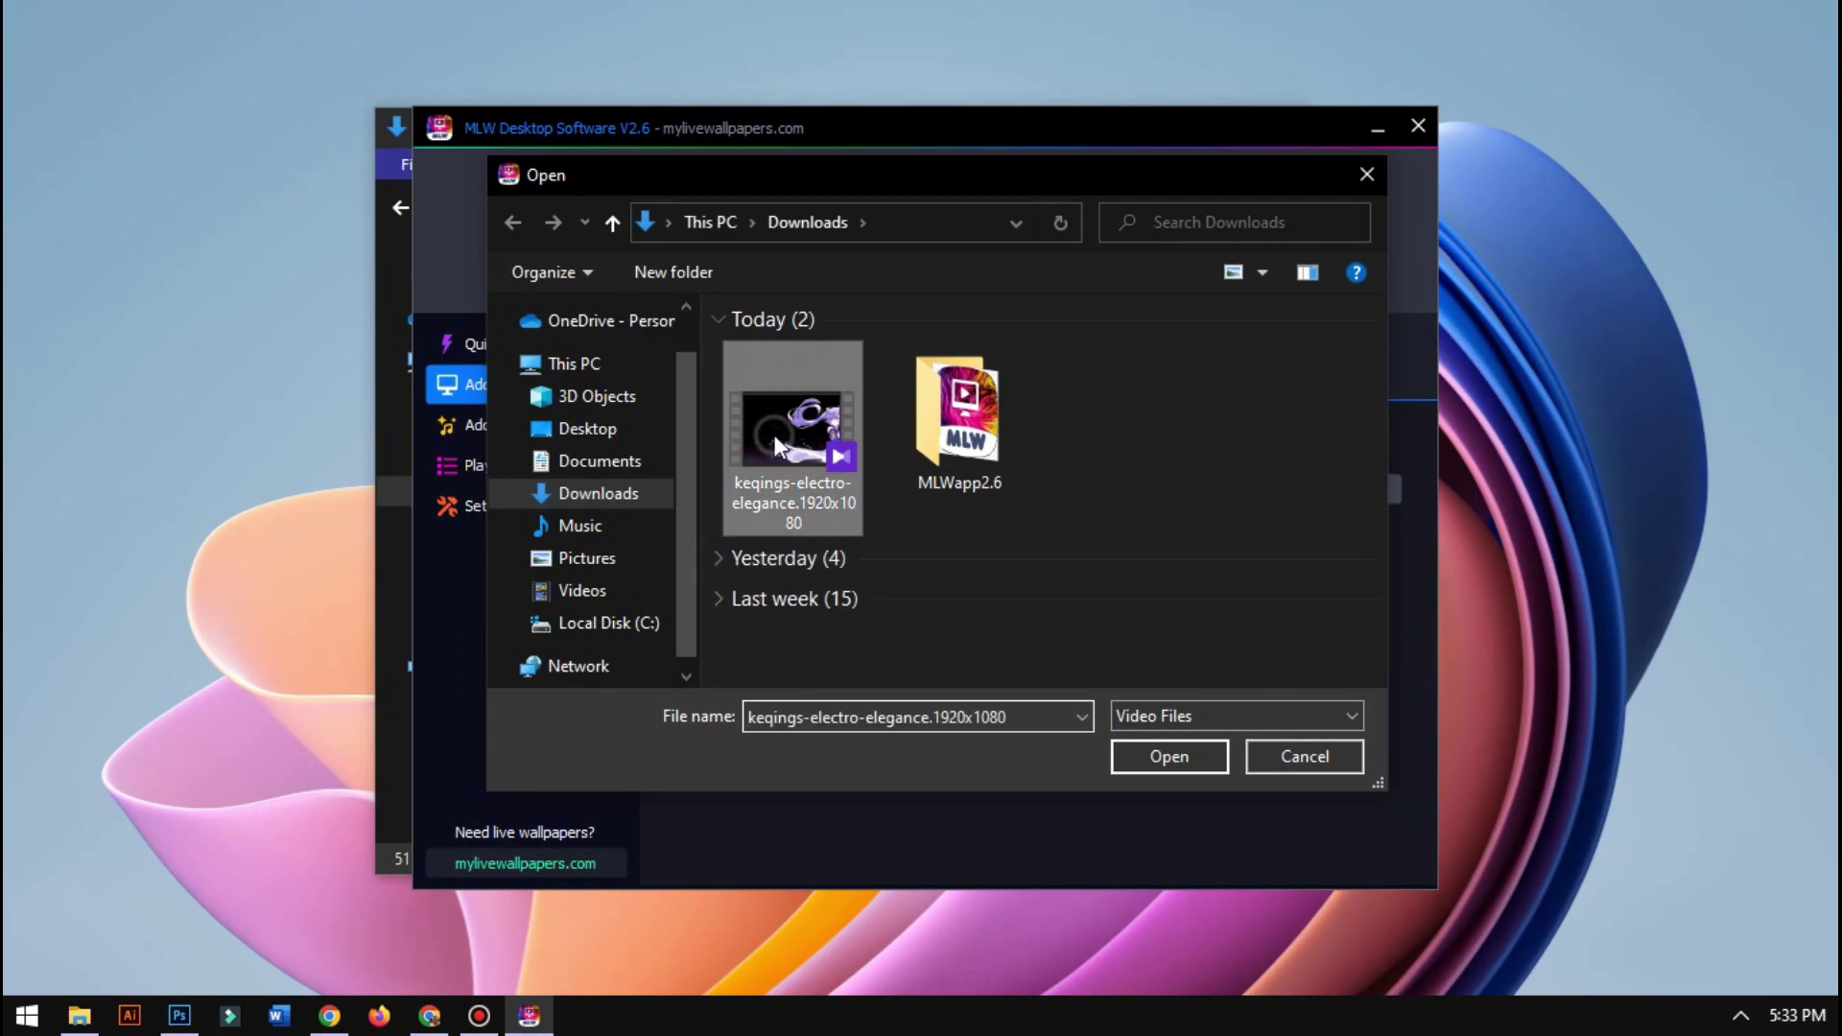
{"action": "left_click", "coordinate": [1163, 757]}
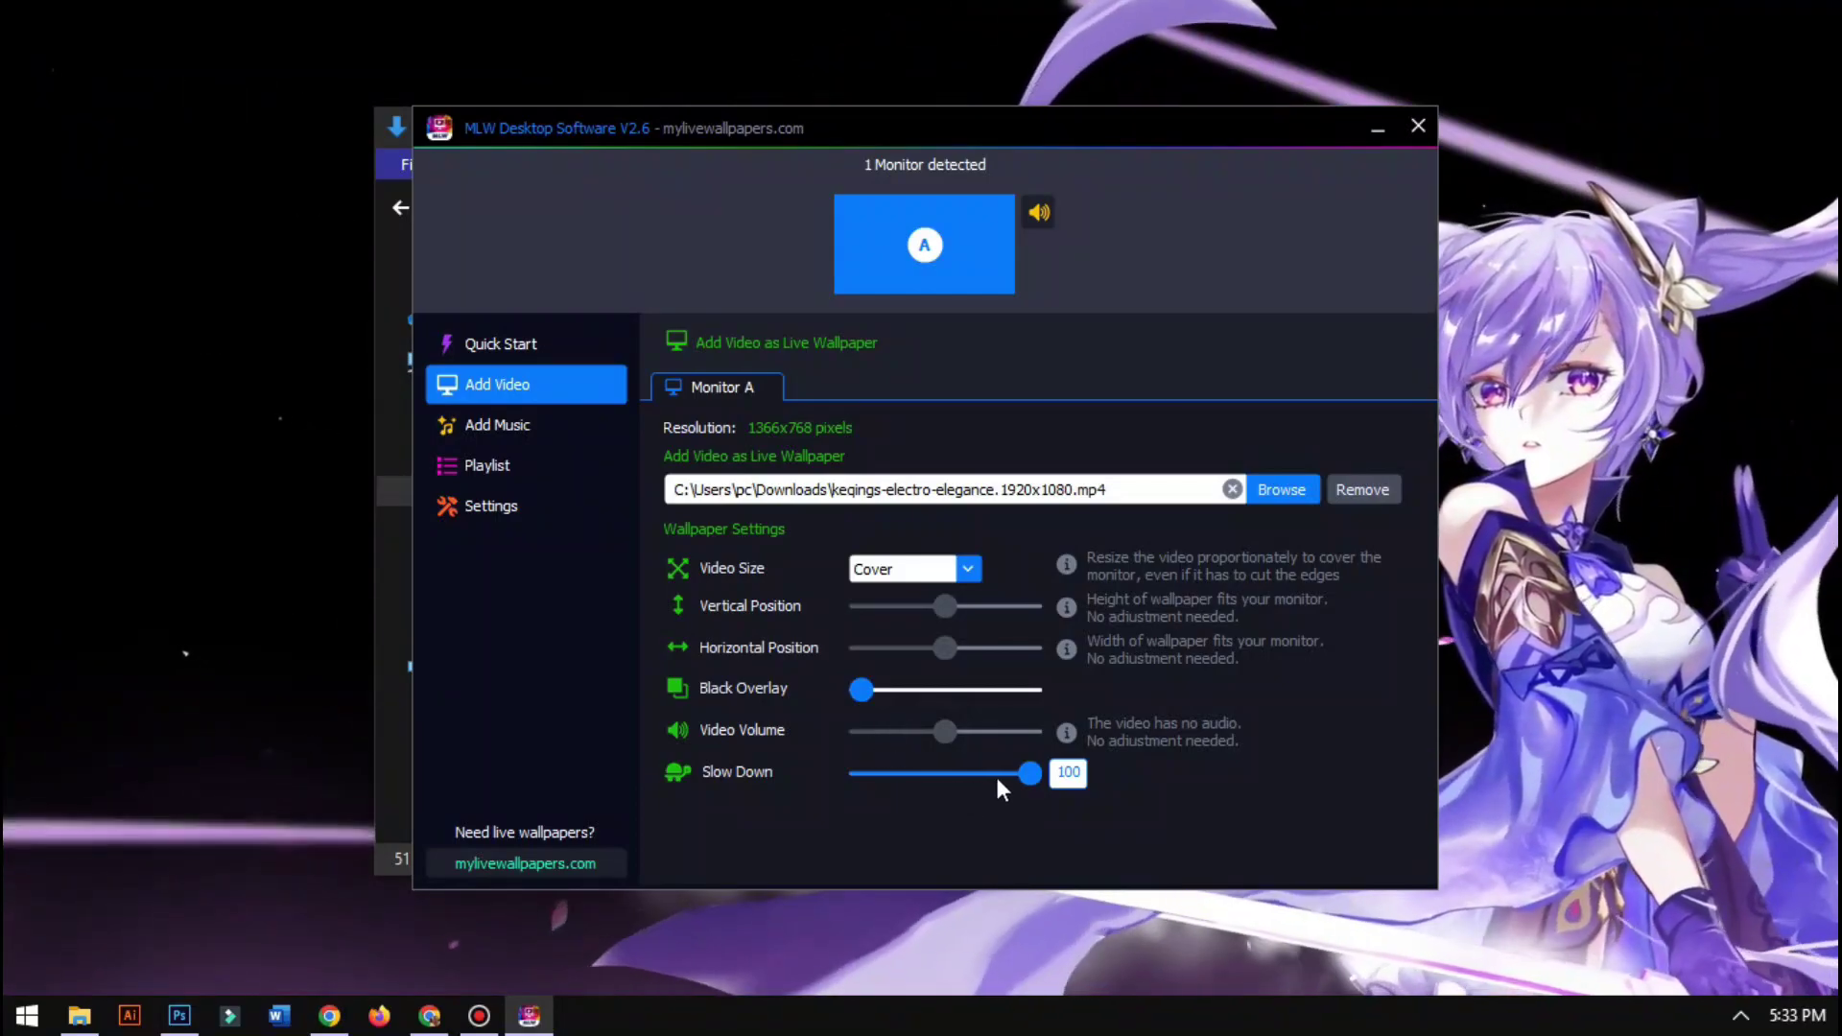
Set the live wallpaper's Slow Down value to 18 and keep the Black Overlay at its minimum
{"action": "left_click_drag", "start_coordinate": [1030, 773], "coordinate": [902, 767]}
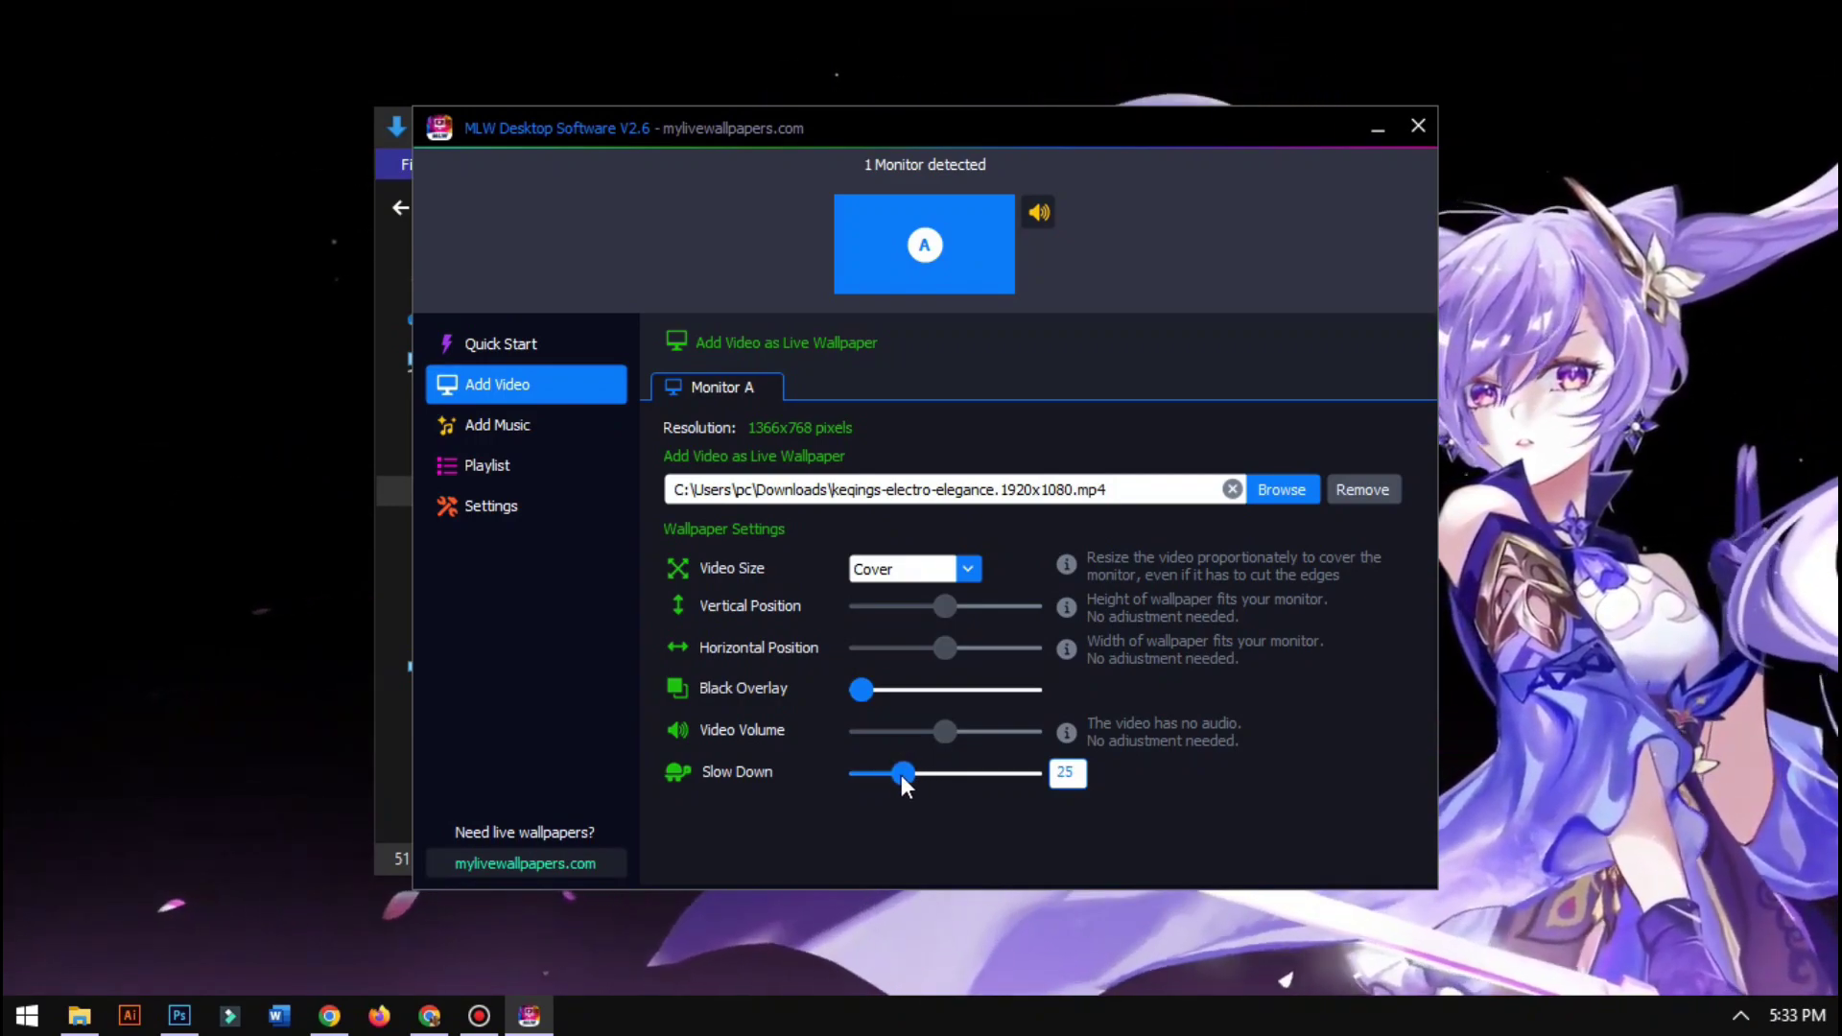
{"action": "left_click_drag", "start_coordinate": [896, 771], "coordinate": [884, 769]}
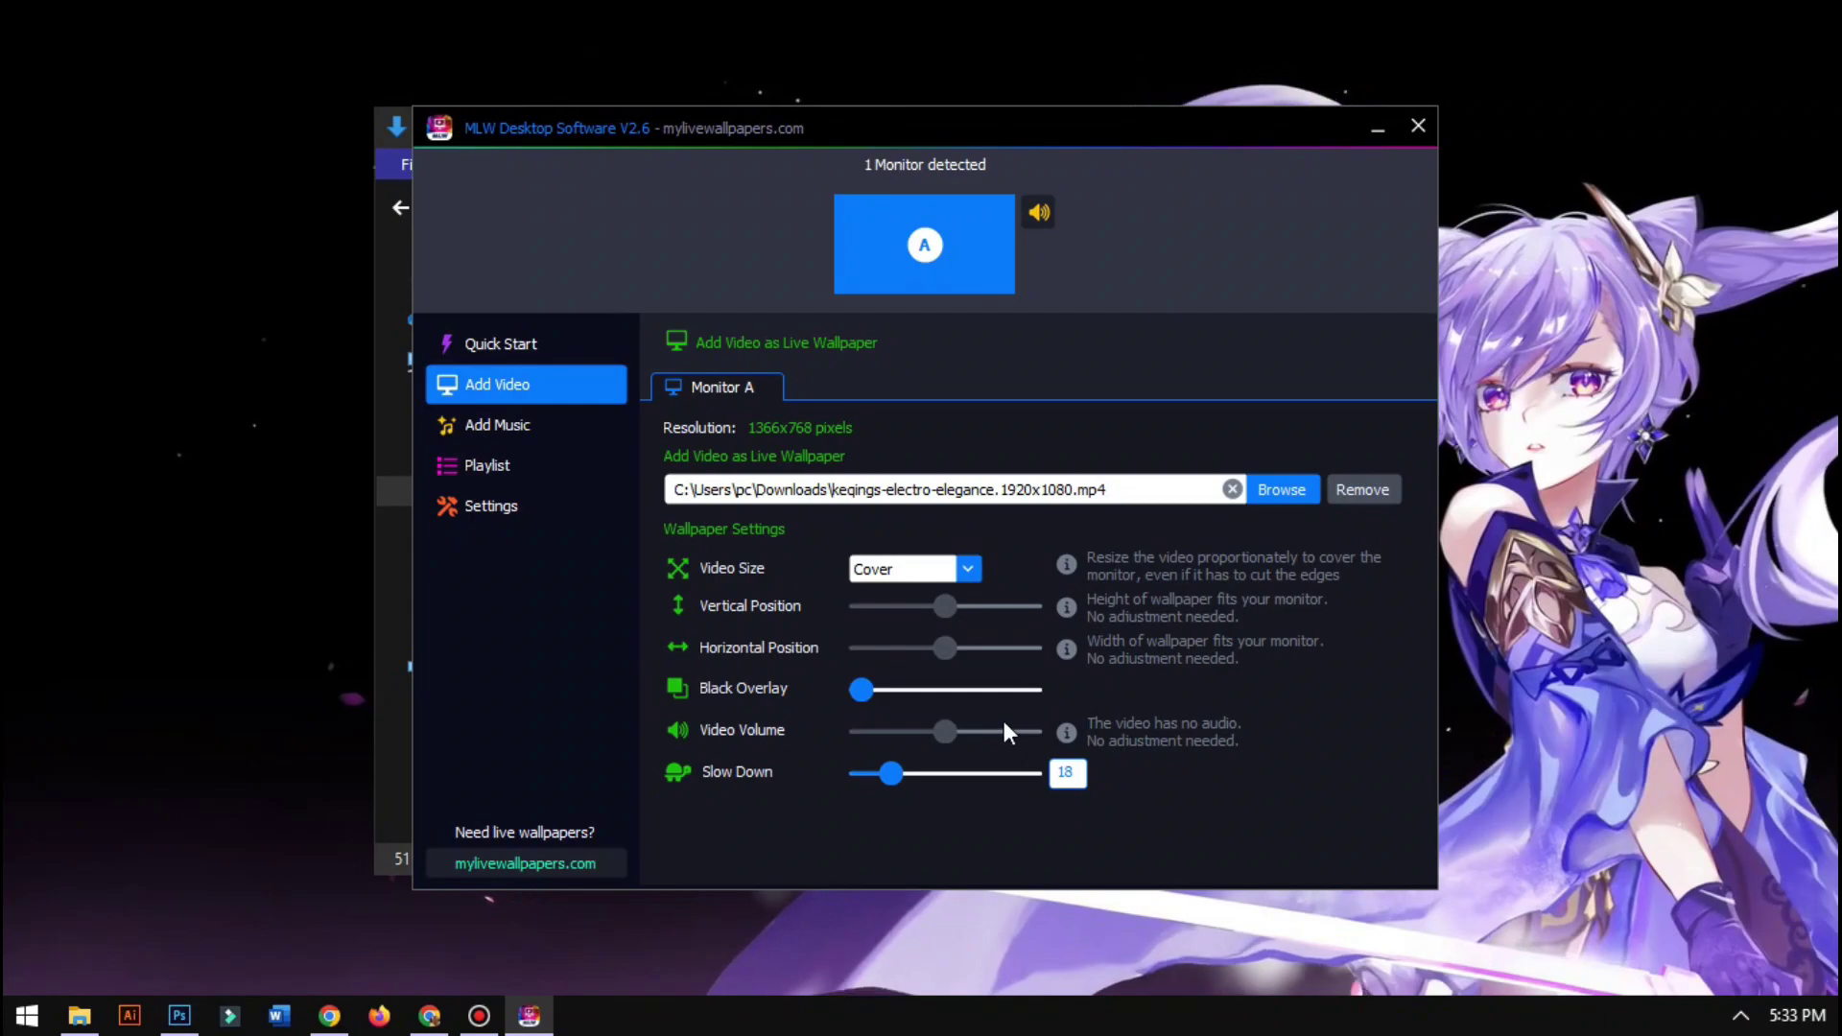
{"action": "mouse_move", "coordinate": [861, 689]}
{"action": "left_mouse_down"}
{"action": "mouse_move", "coordinate": [946, 688]}
{"action": "mouse_move", "coordinate": [852, 688]}
{"action": "left_mouse_up"}
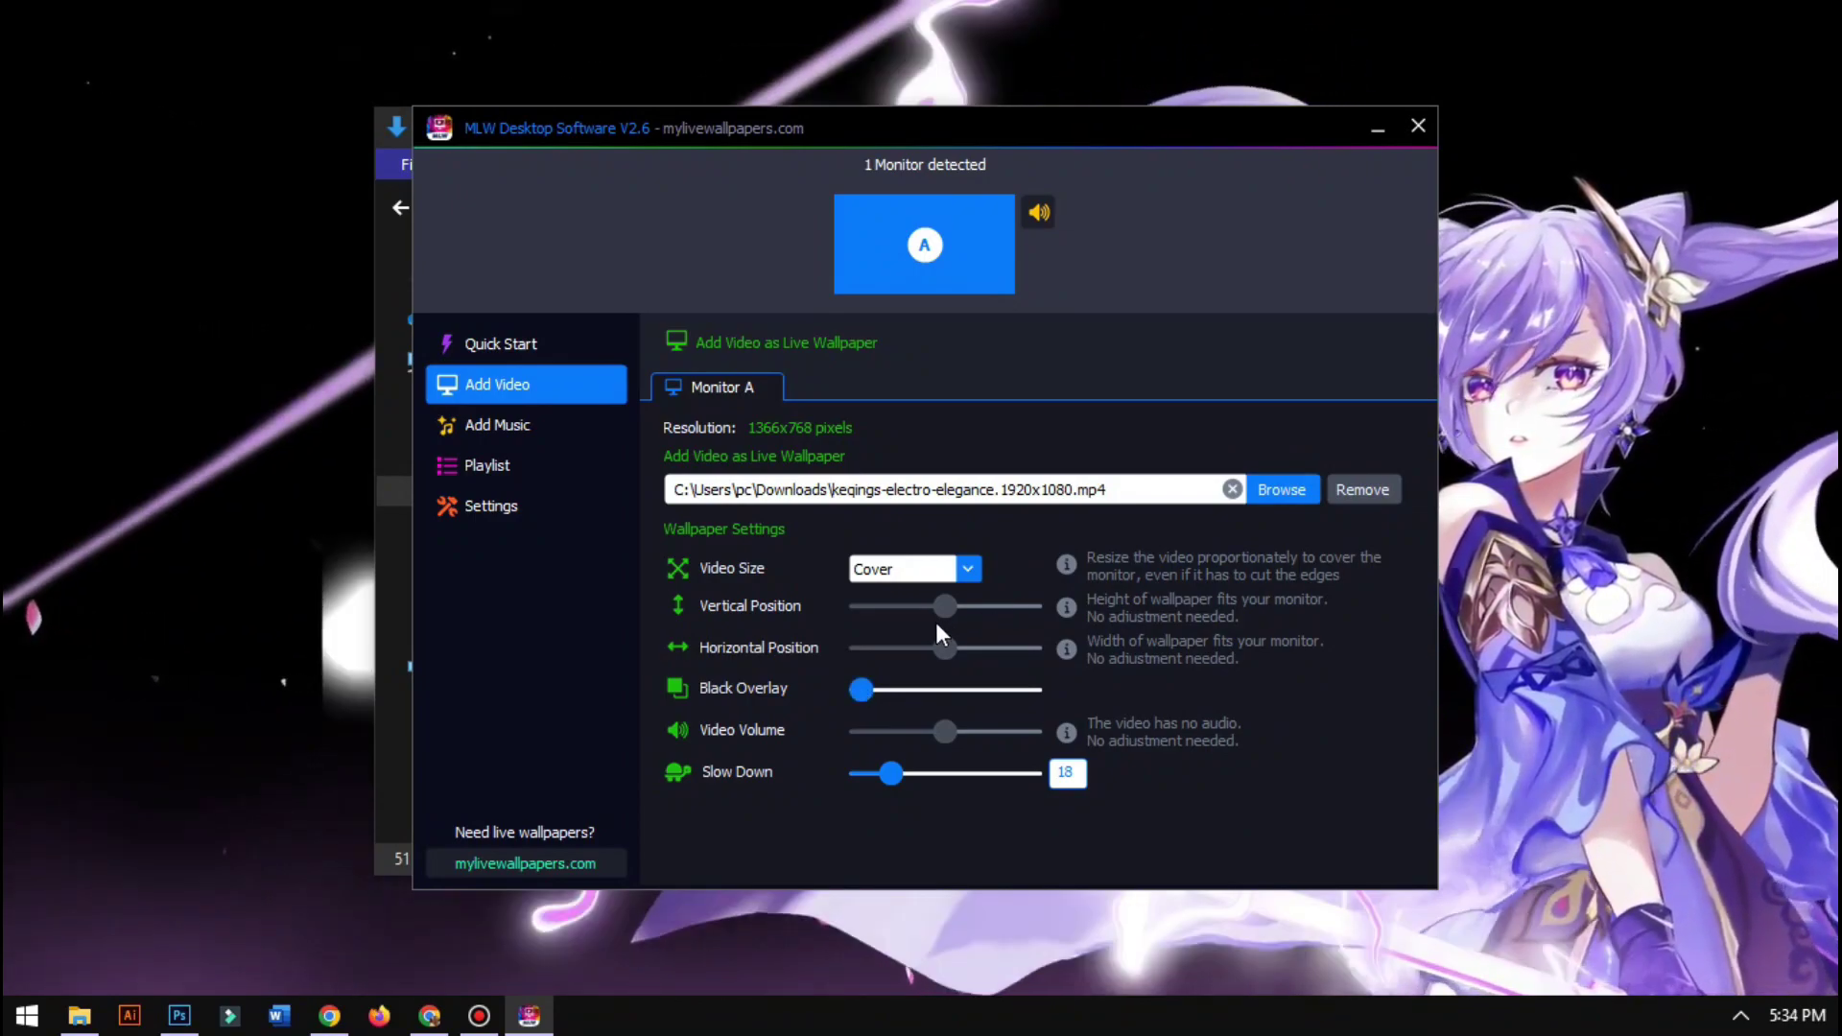
Mute Monitor A's wallpaper sound, close the wallpaper software's window, and minimize the Downloads window
{"action": "left_click", "coordinate": [1036, 209]}
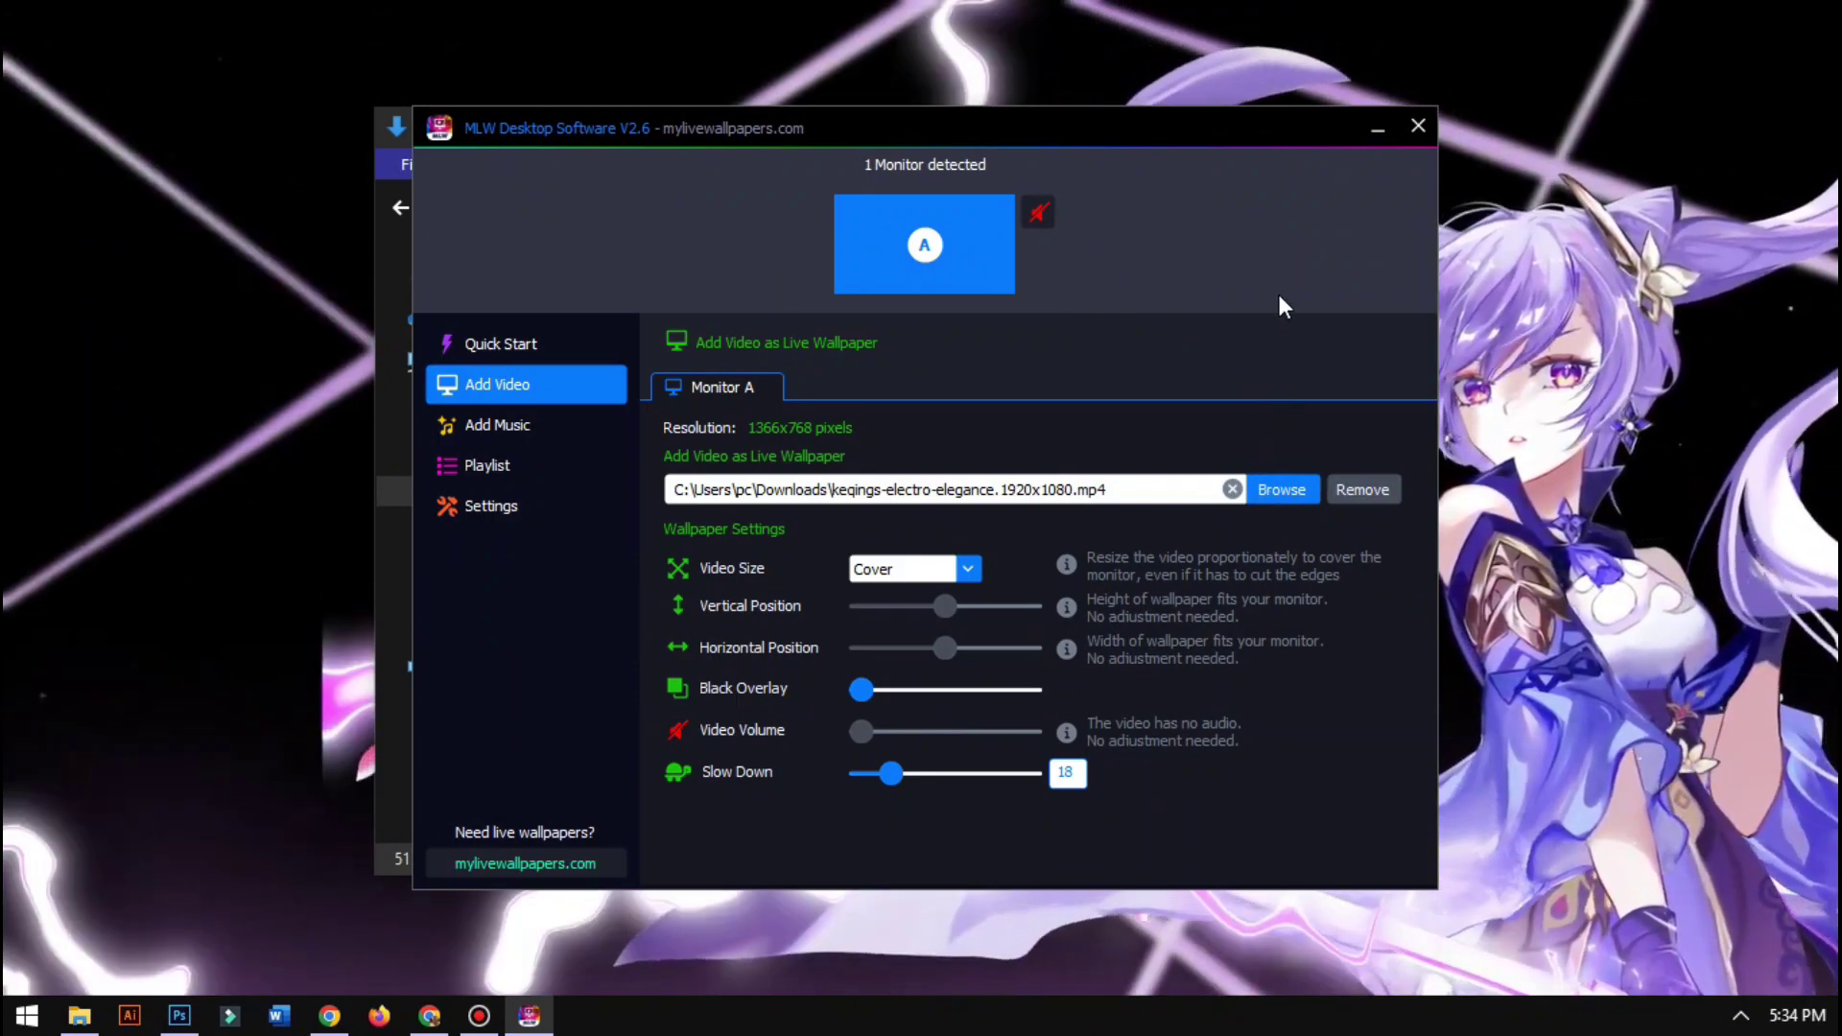
{"action": "left_click", "coordinate": [1411, 128]}
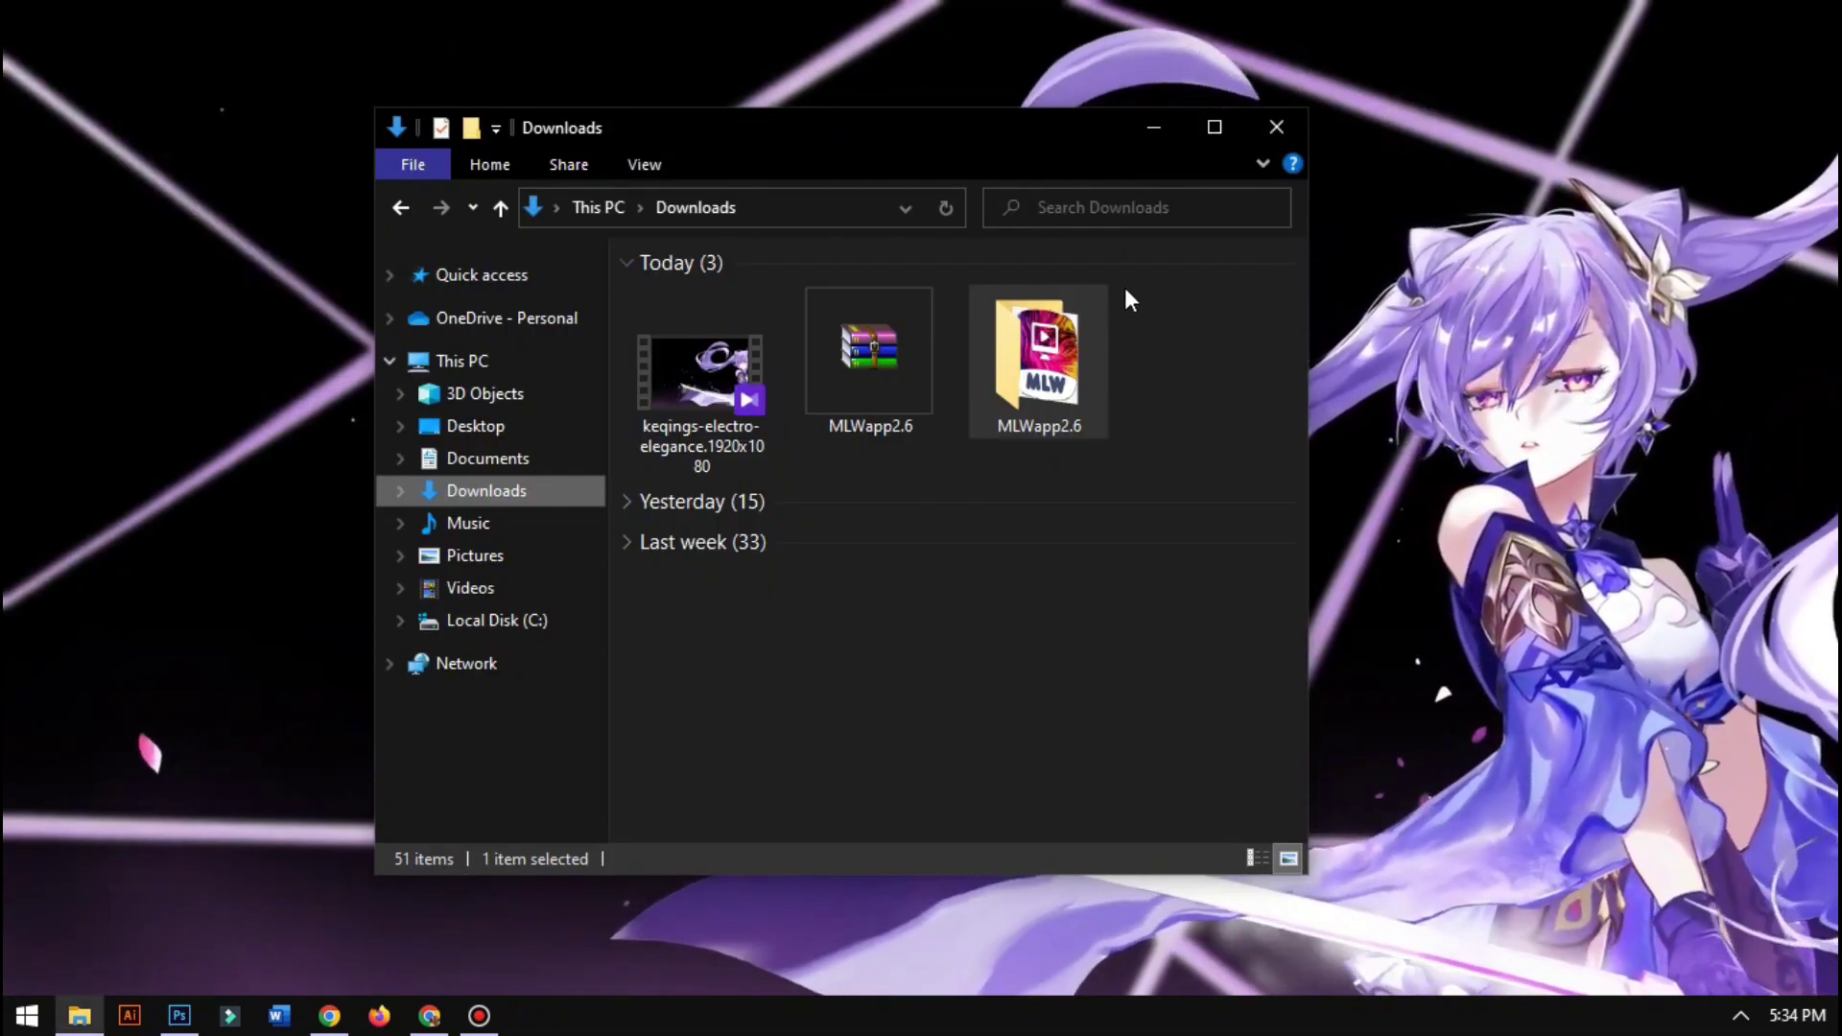
{"action": "left_click", "coordinate": [1154, 128]}
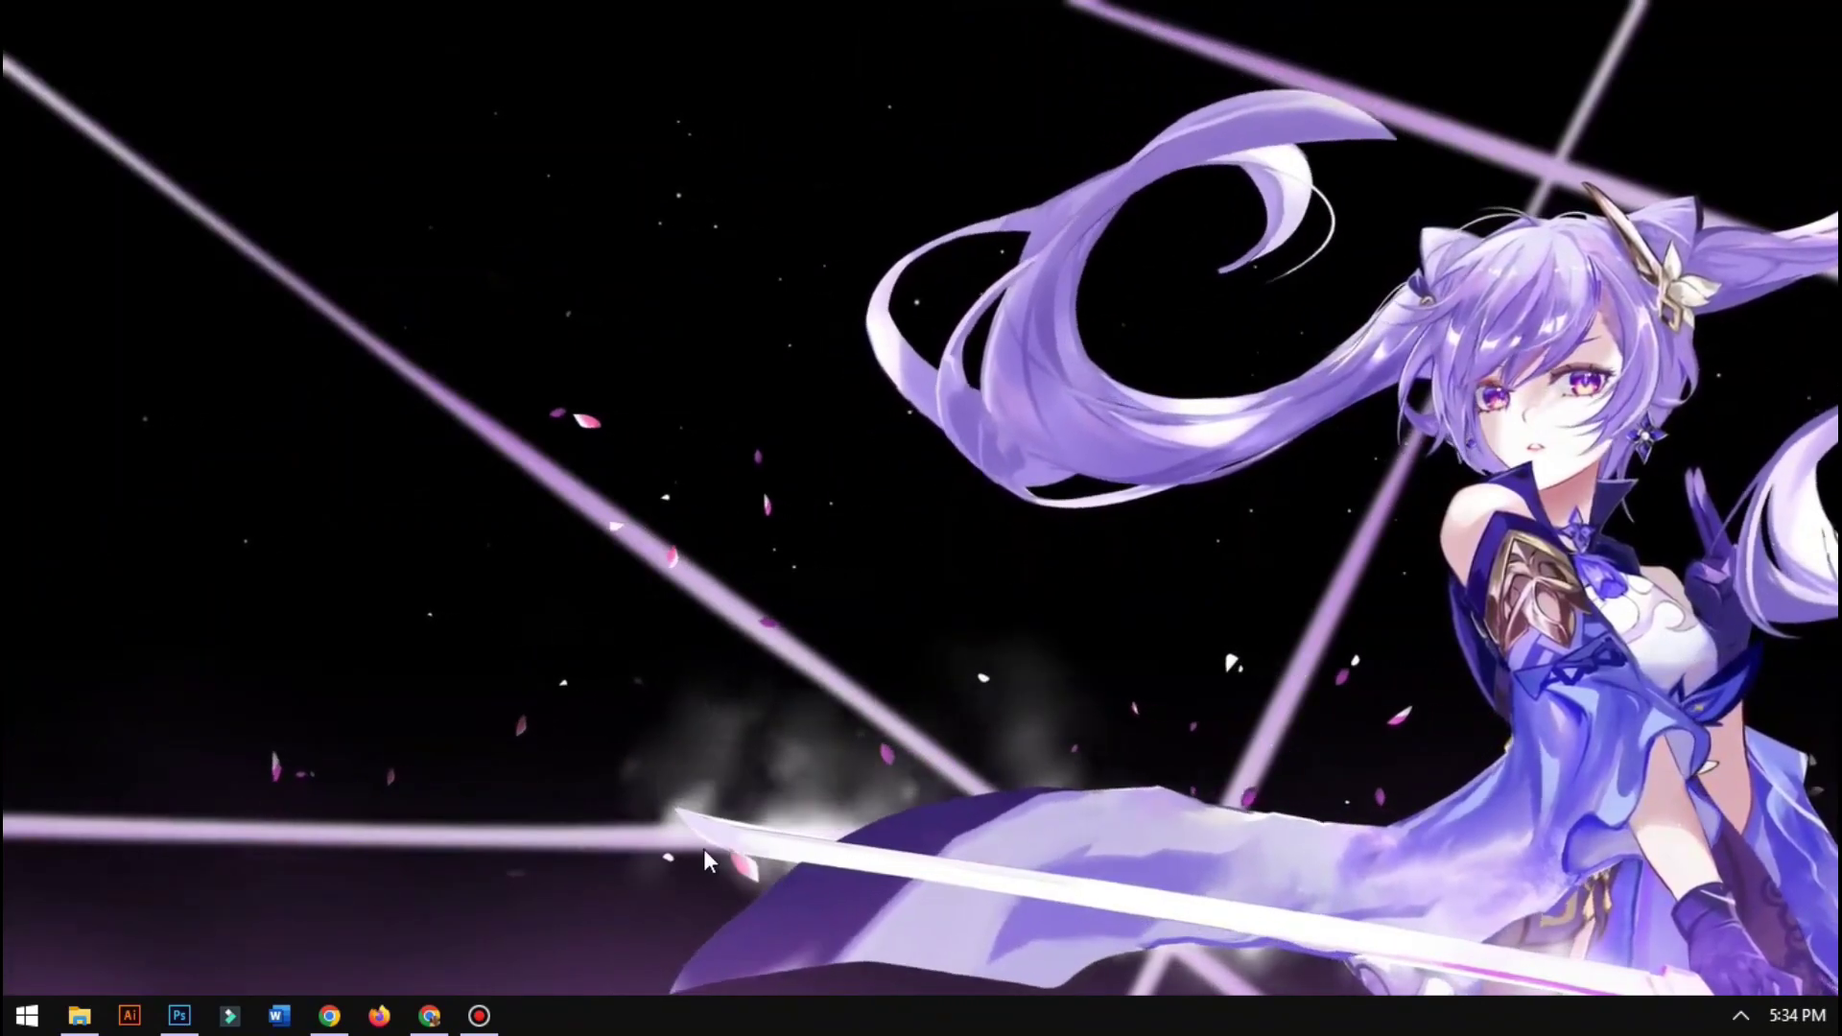
Switch to Chrome and download xwidget_setup.zip from its Google Drive page
{"action": "left_click", "coordinate": [418, 1023]}
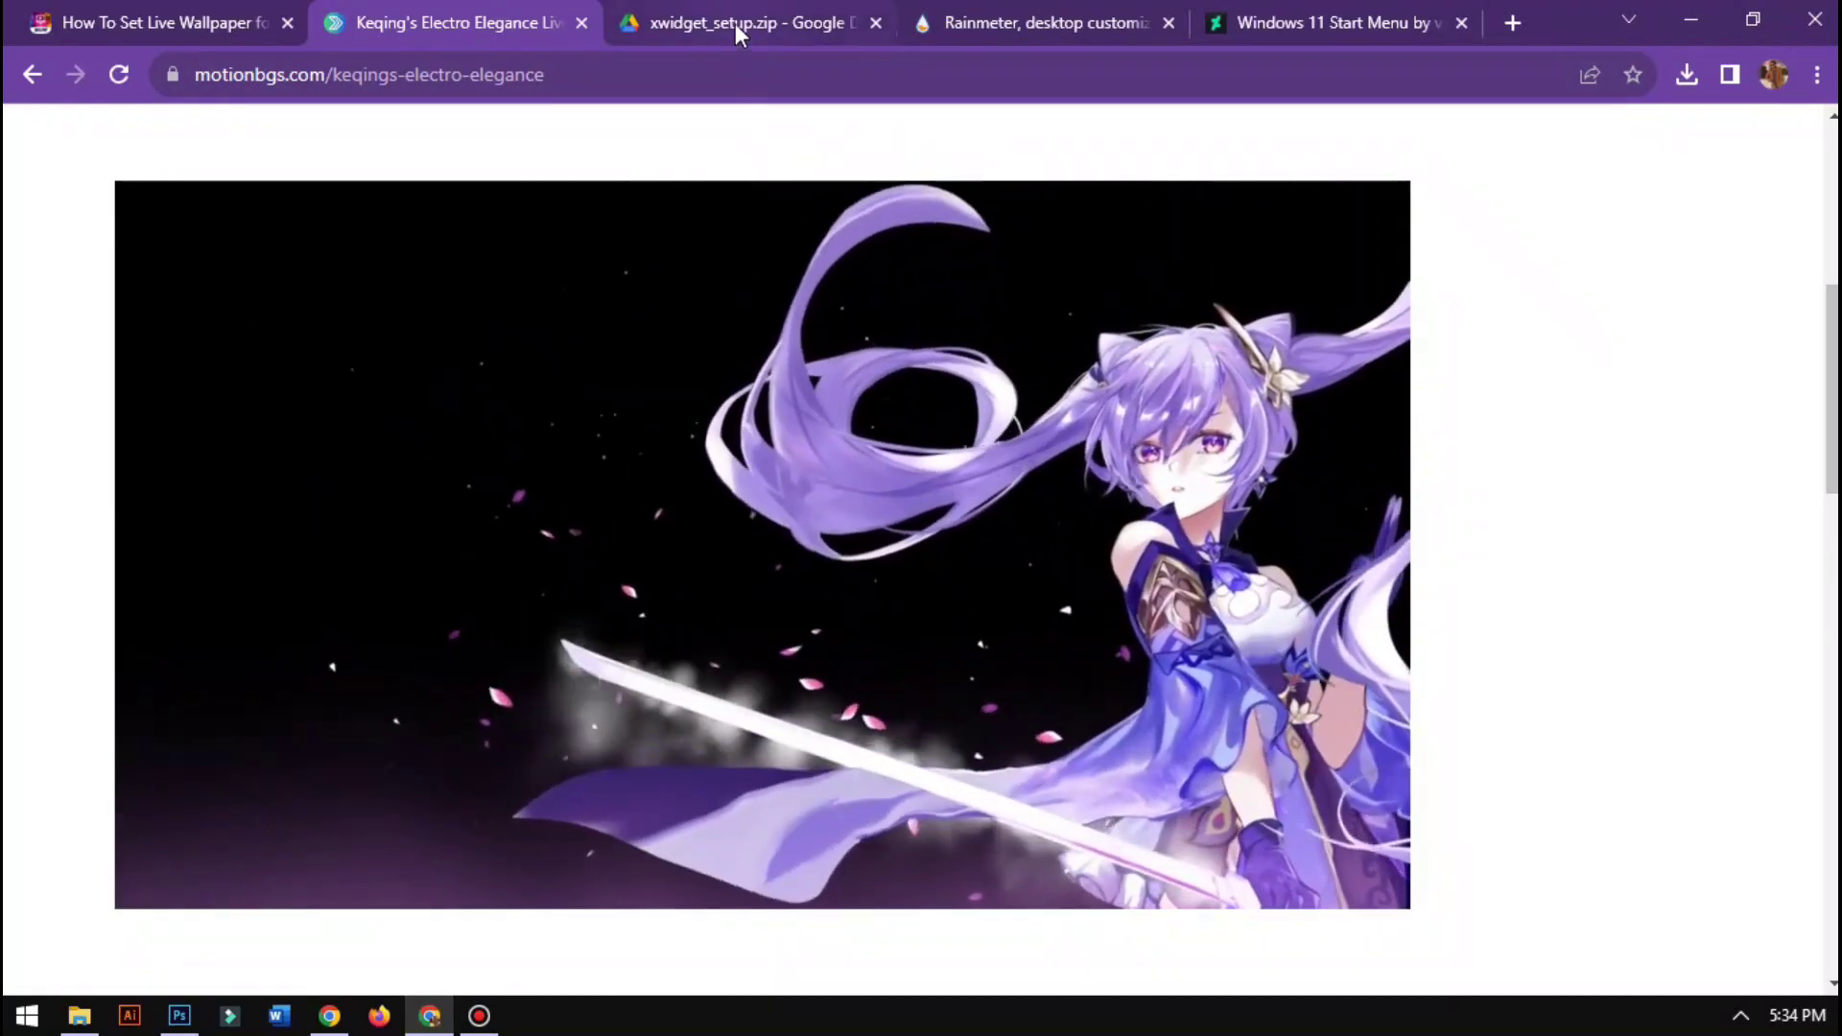
{"action": "left_click", "coordinate": [733, 22]}
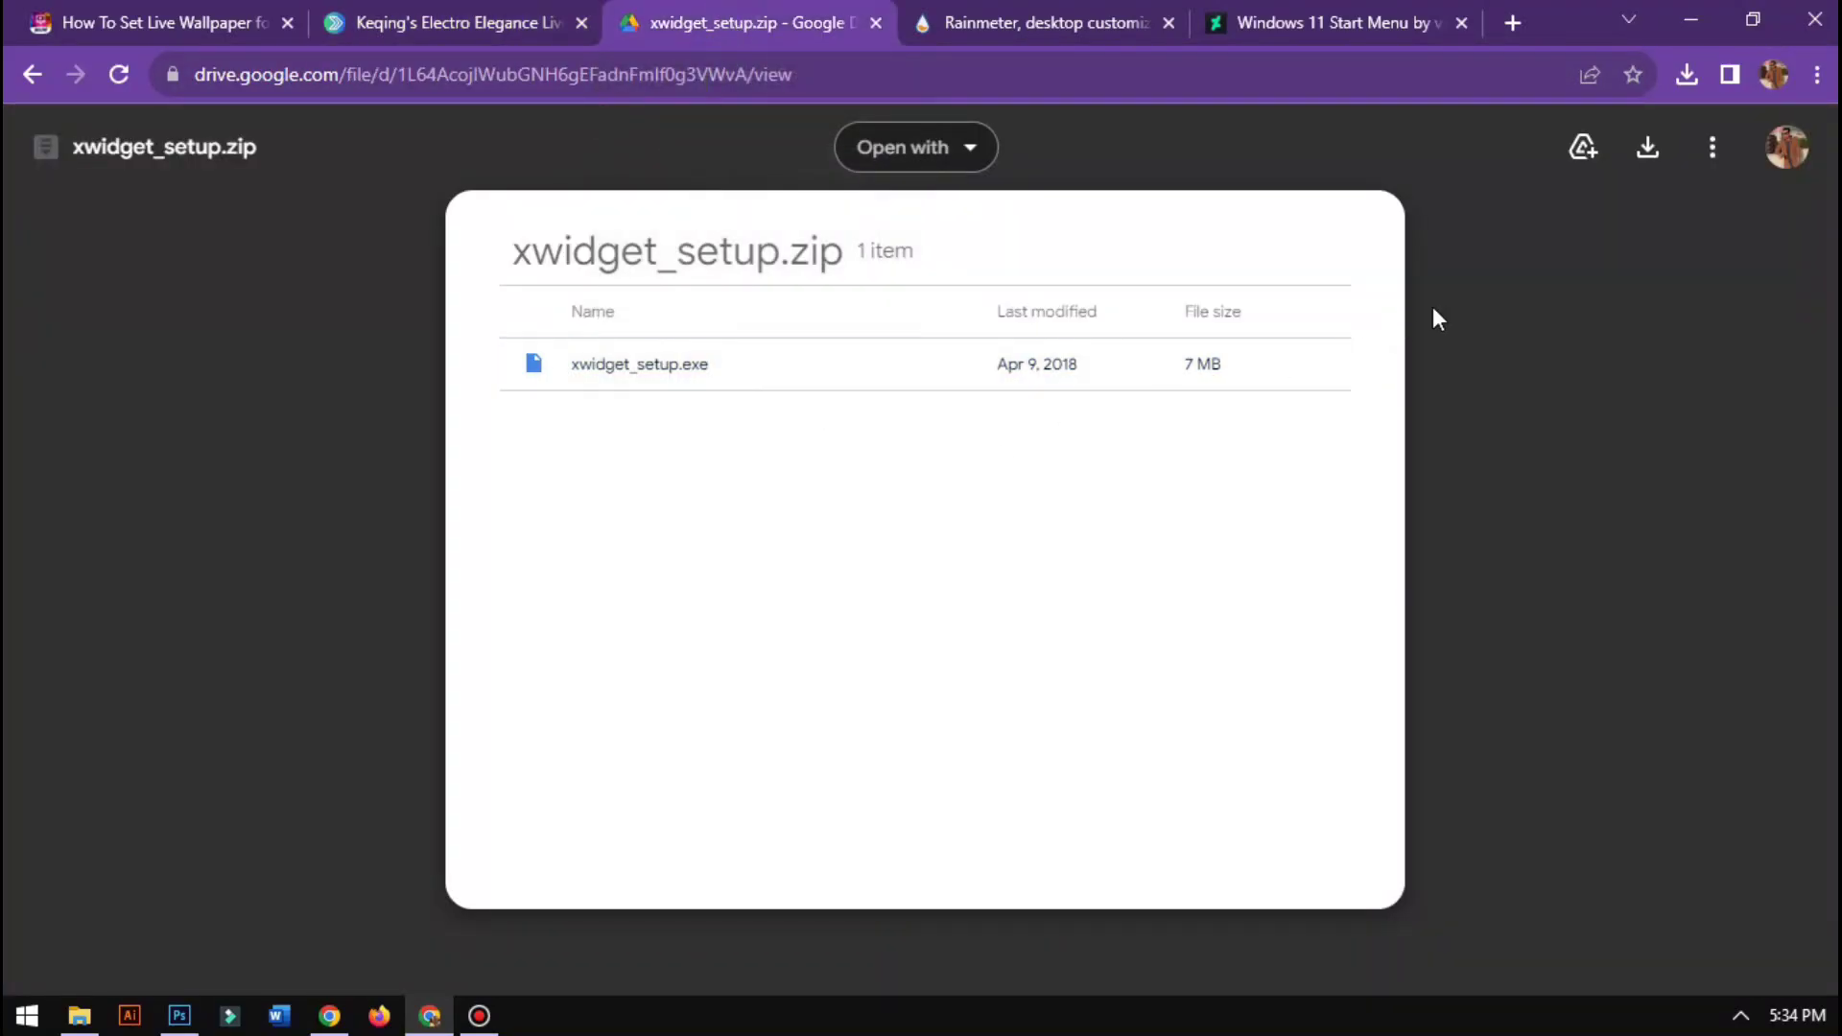
{"action": "left_click", "coordinate": [1646, 149]}
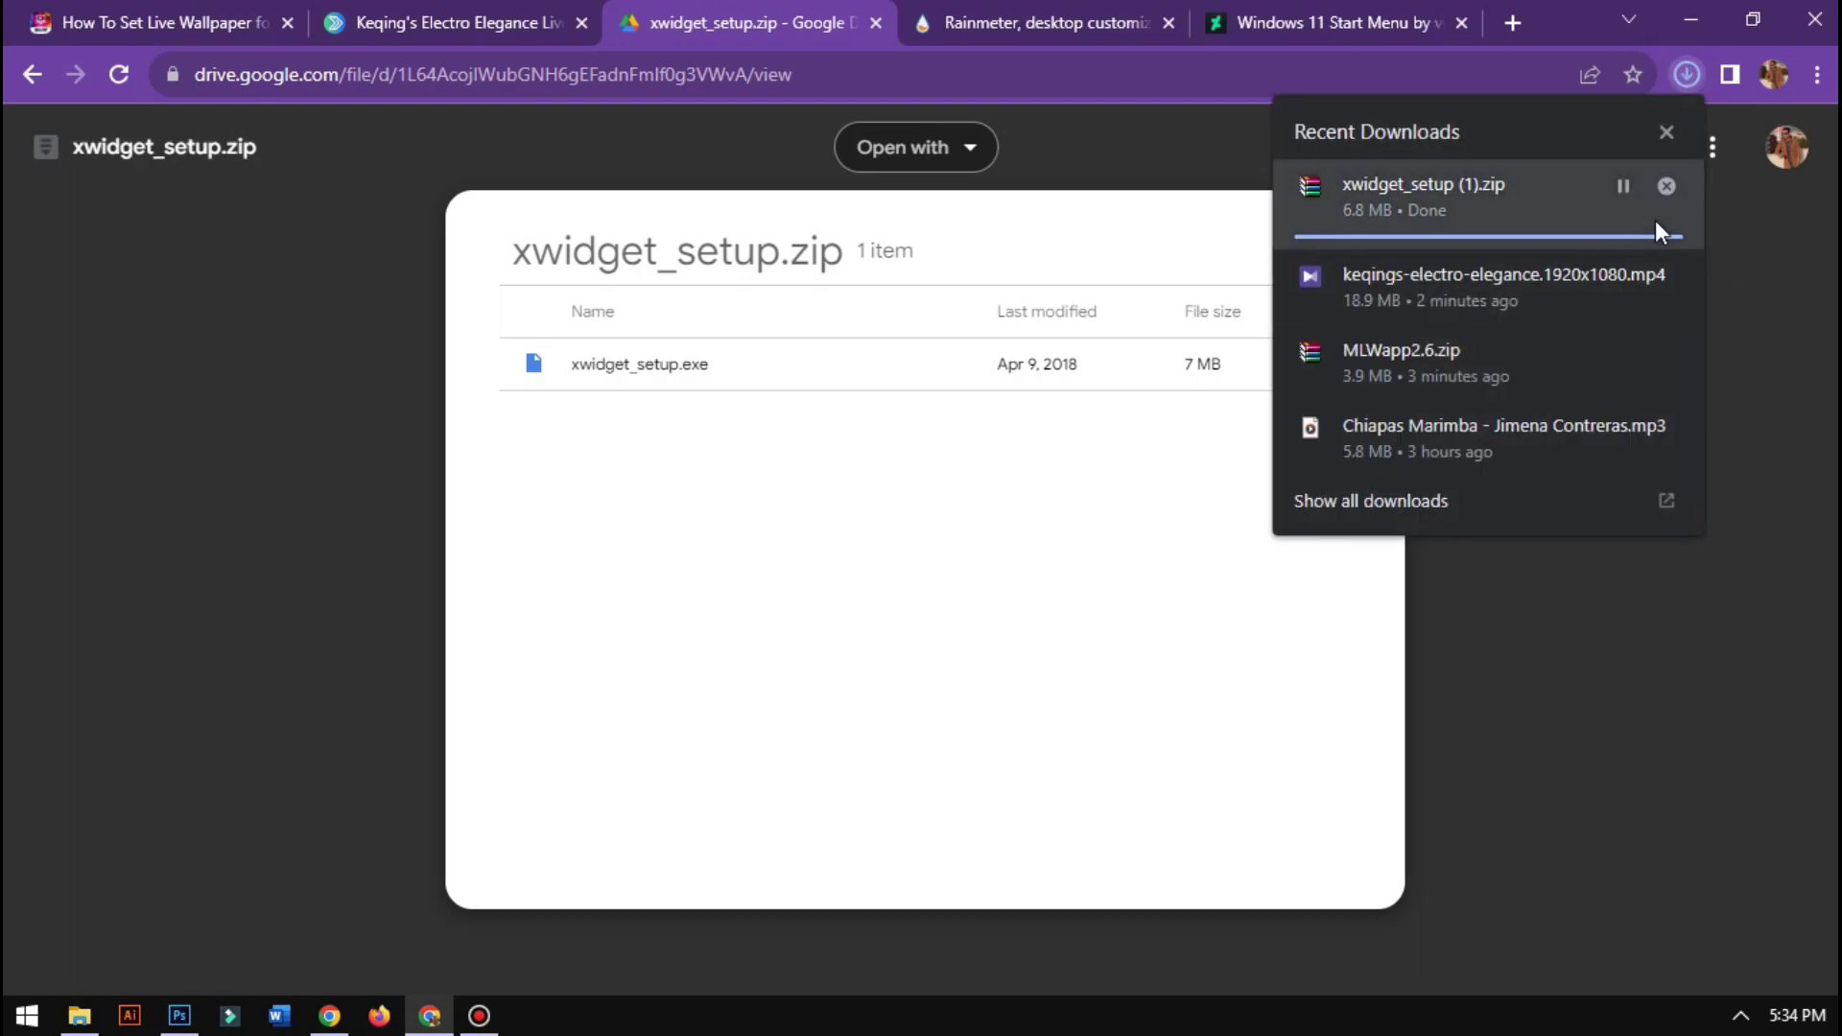
Switch to File Explorer's Downloads folder, minimize Chrome, and extract the xwidget_setup (1) archive into a folder of the same name
{"action": "left_click", "coordinate": [1685, 75]}
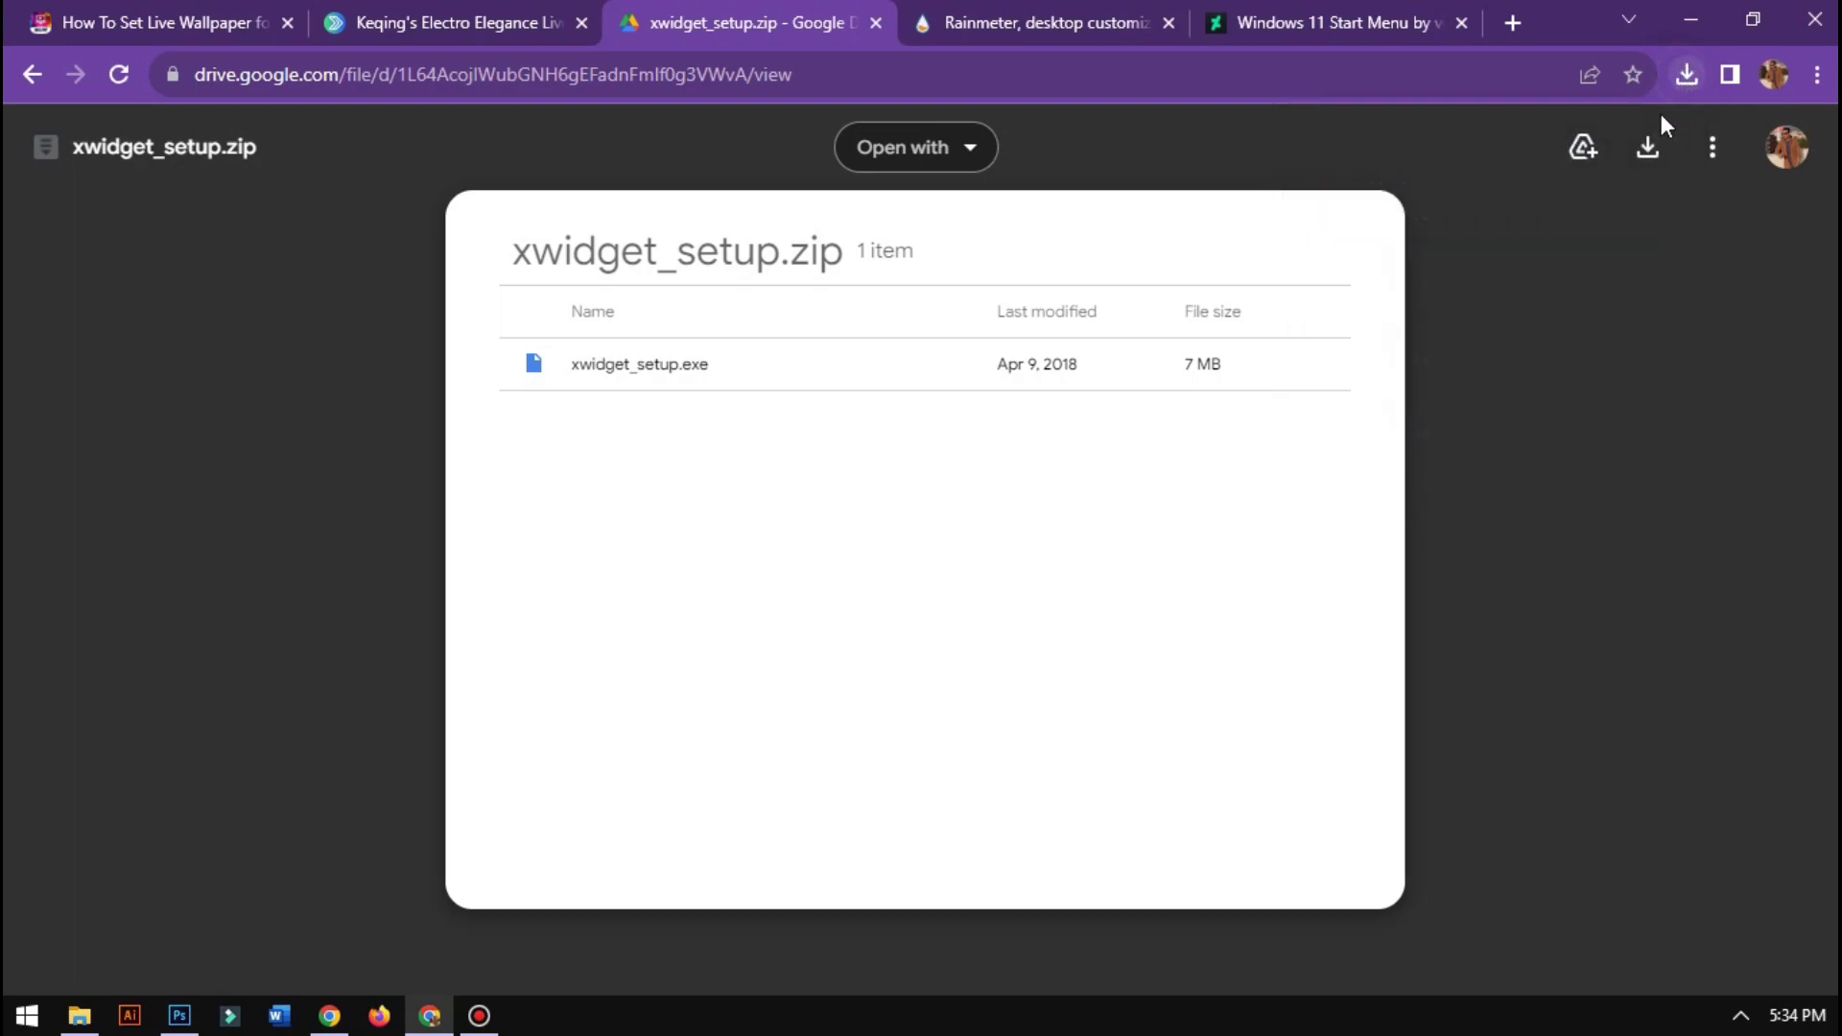
{"action": "left_click", "coordinate": [69, 1025]}
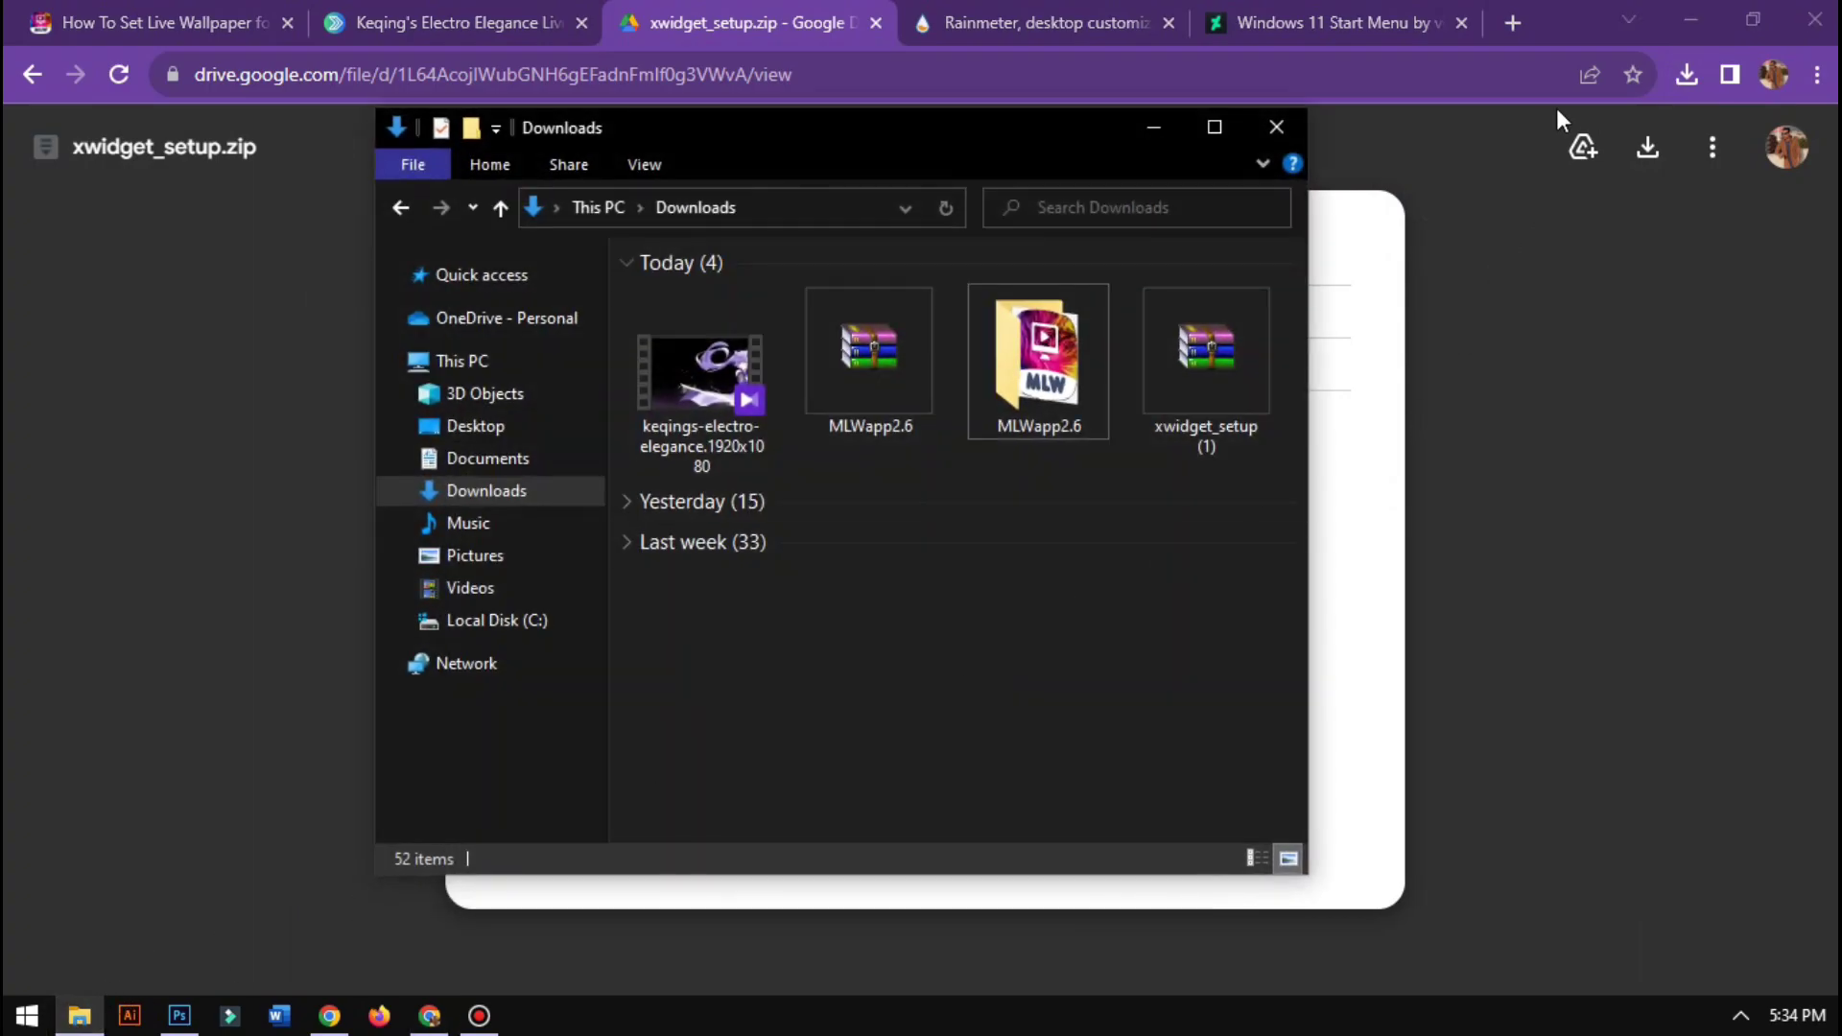
{"action": "left_click", "coordinate": [1694, 13]}
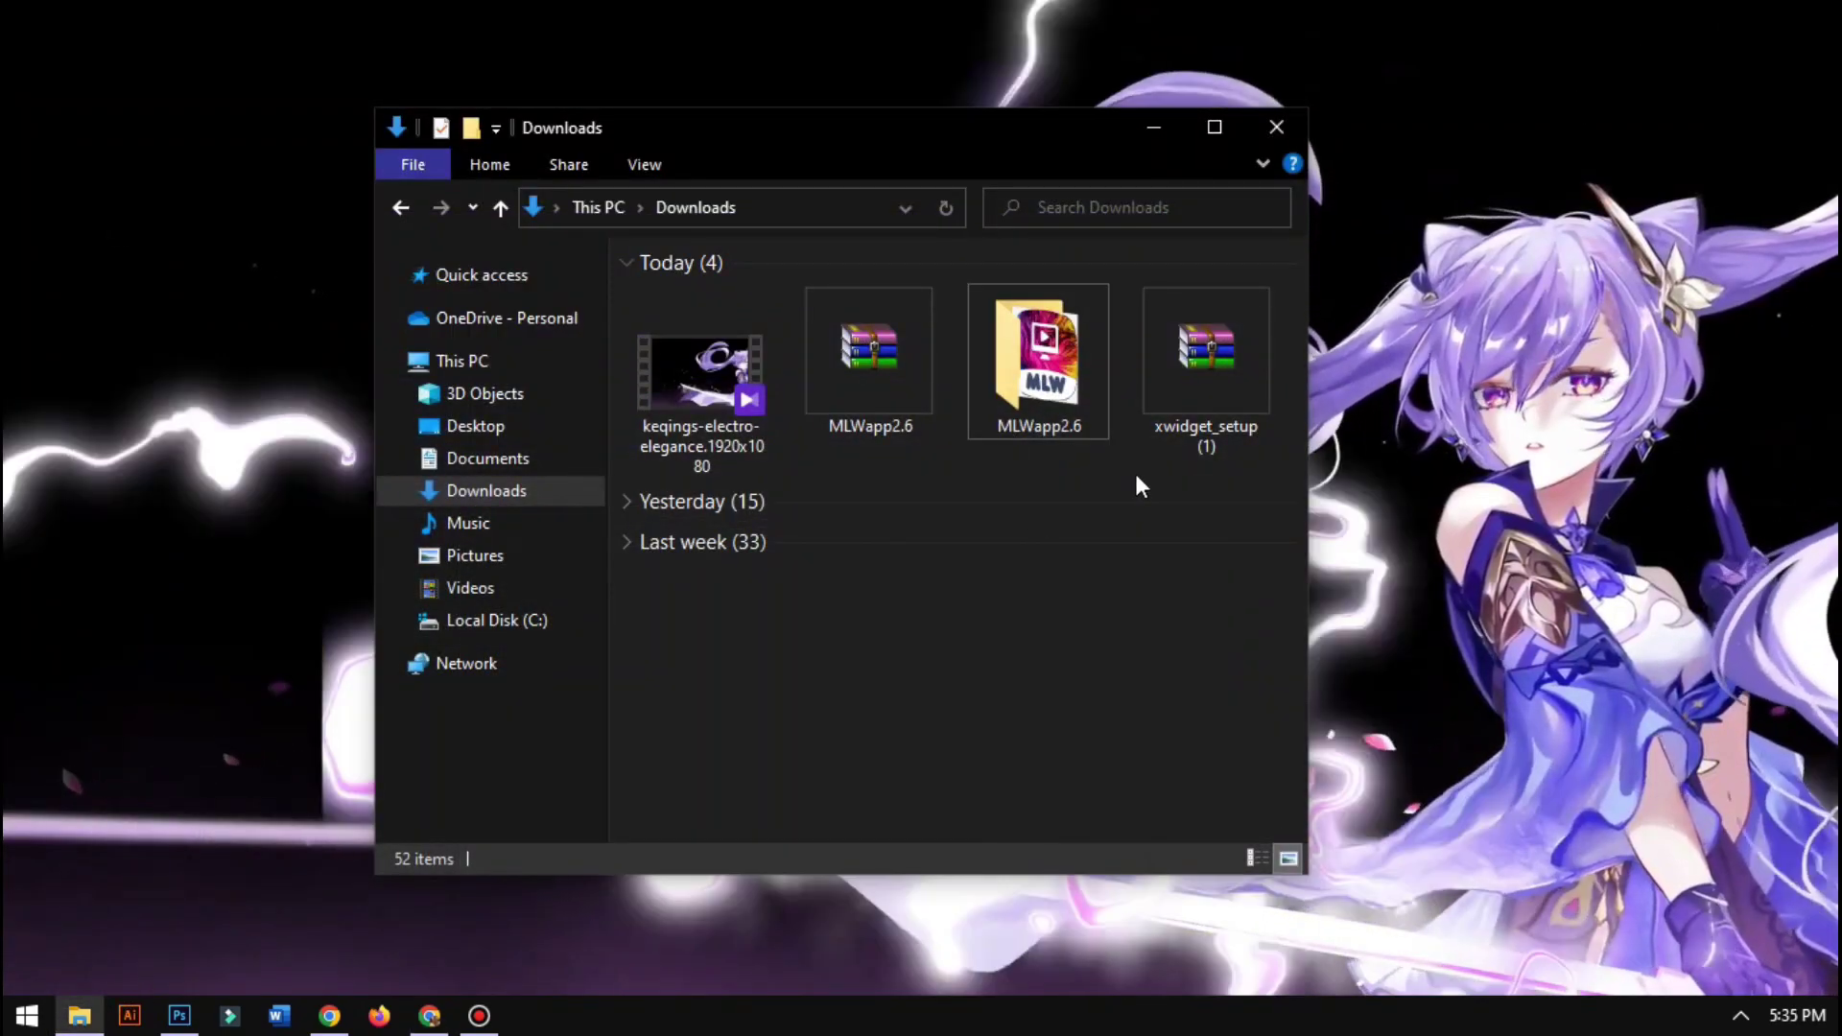
{"action": "left_click", "coordinate": [1200, 347]}
{"action": "right_click", "coordinate": [1200, 348]}
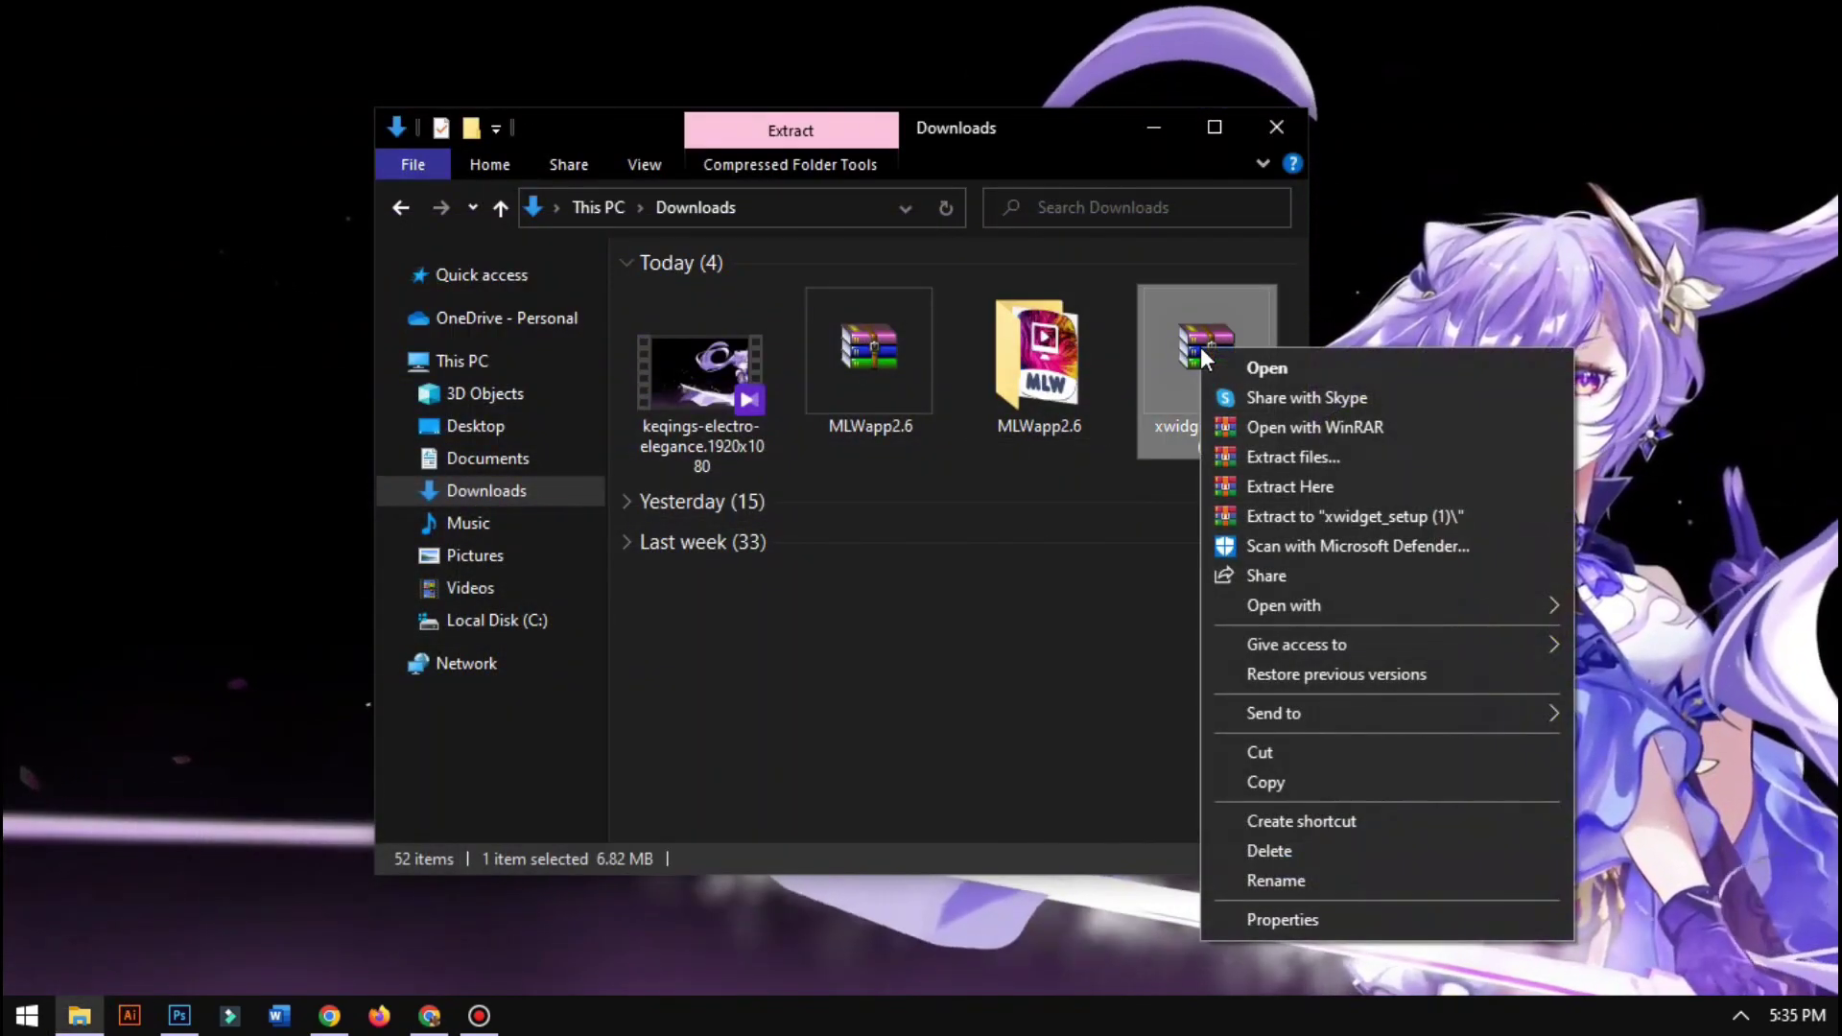
{"action": "left_click", "coordinate": [1315, 518]}
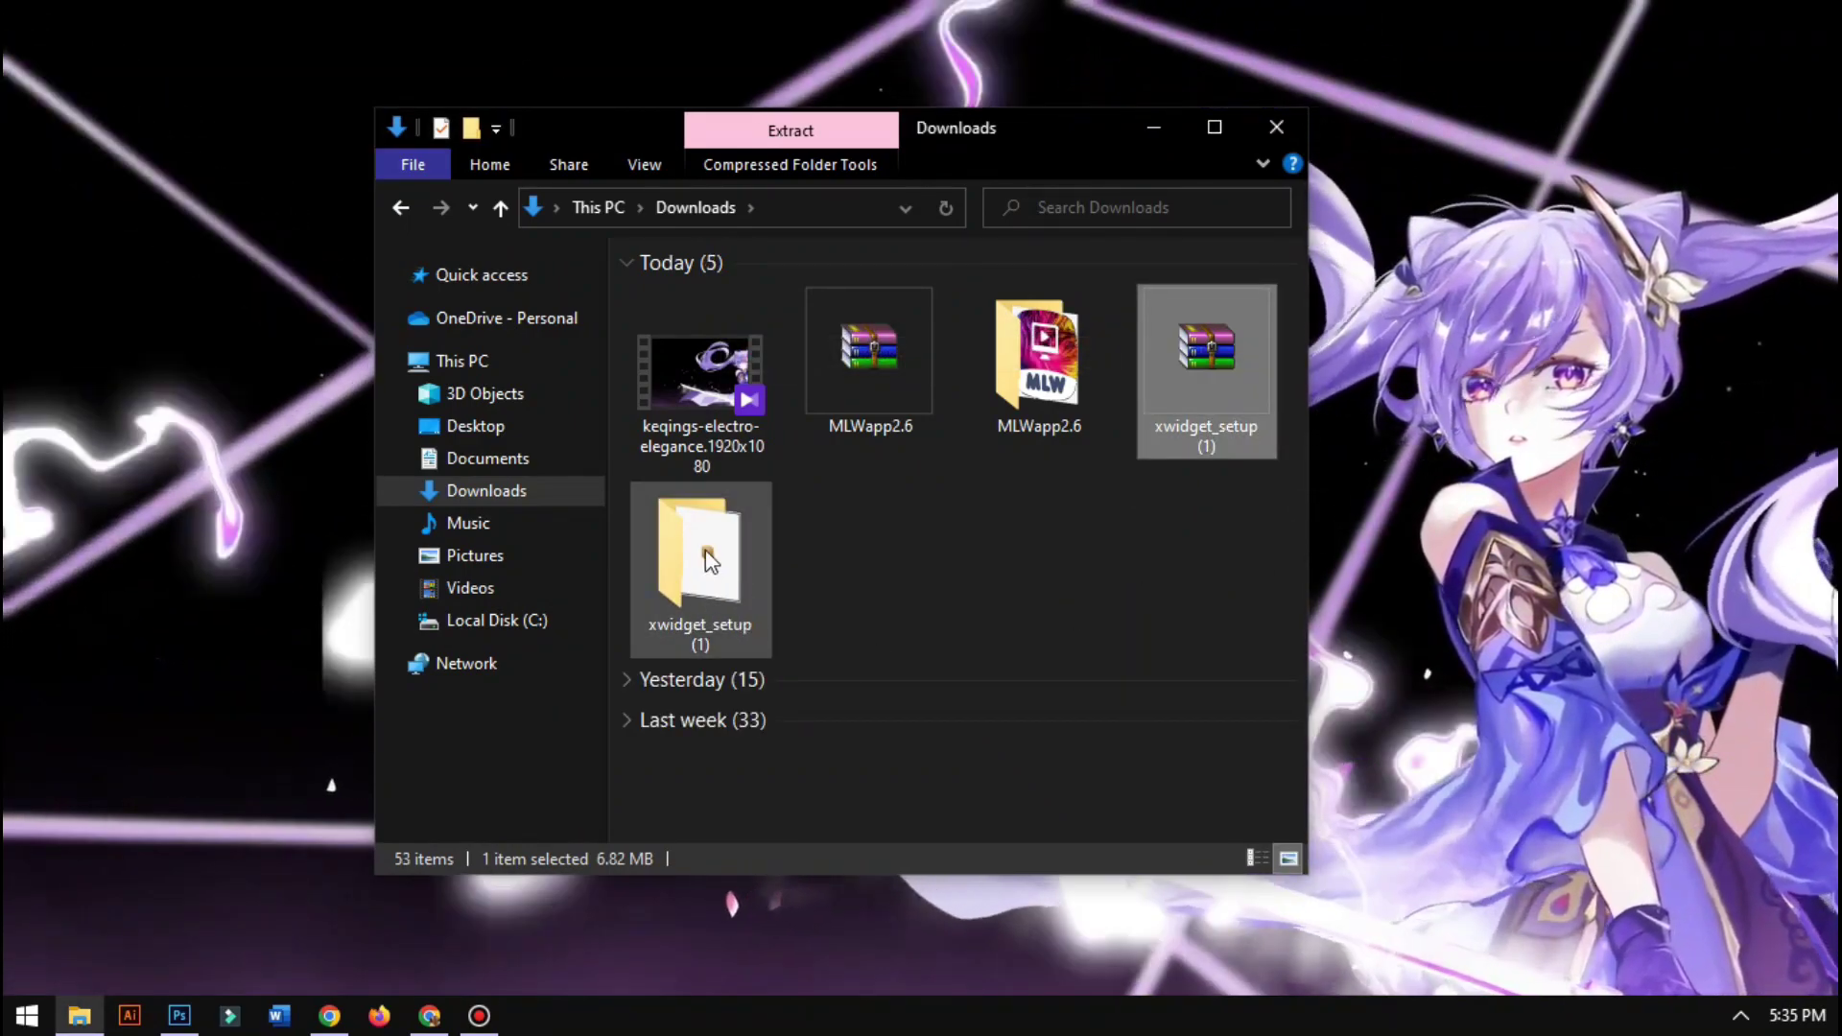
Open the extracted xwidget_setup (1) folder and launch the xwidget_setup application
{"action": "left_click", "coordinate": [708, 554]}
{"action": "double_click", "coordinate": [708, 556]}
{"action": "double_click", "coordinate": [723, 293]}
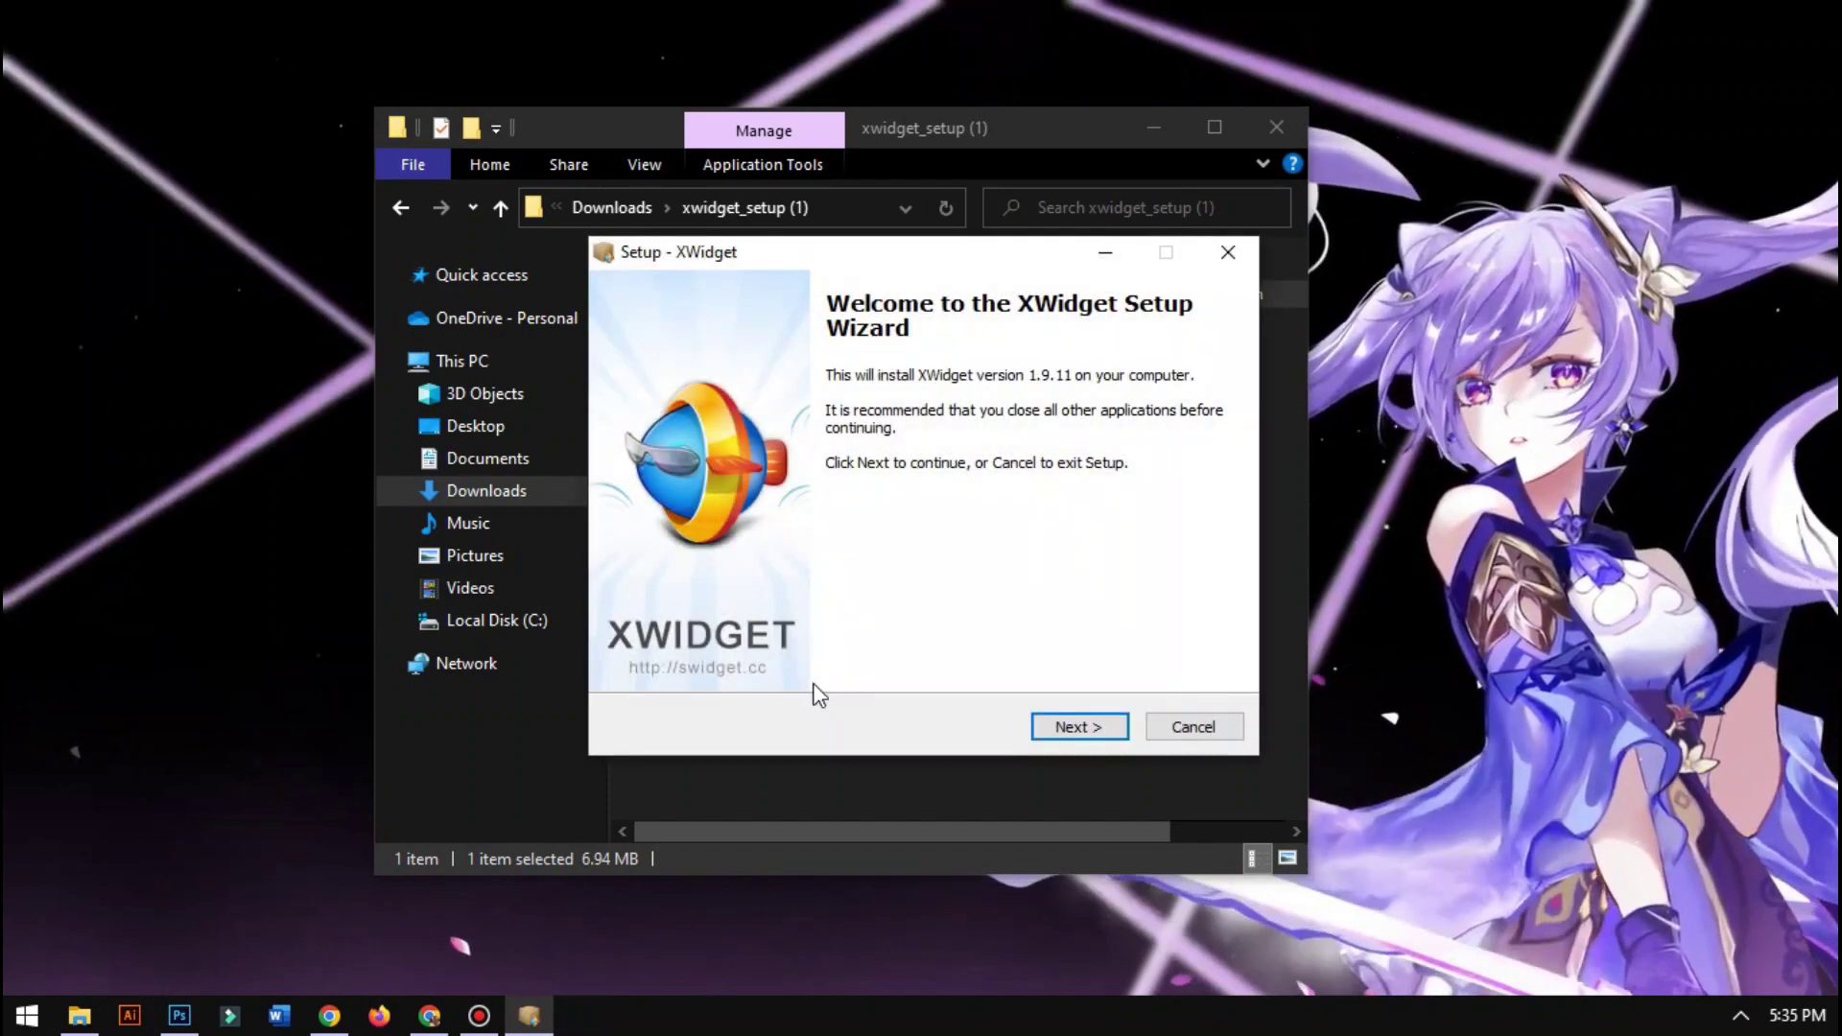
Install XWidget in C:\Program Files (x86)\XWidget with a desktop shortcut, automatically closing applications, then launch it and continue with the free version
{"action": "left_click", "coordinate": [1057, 726]}
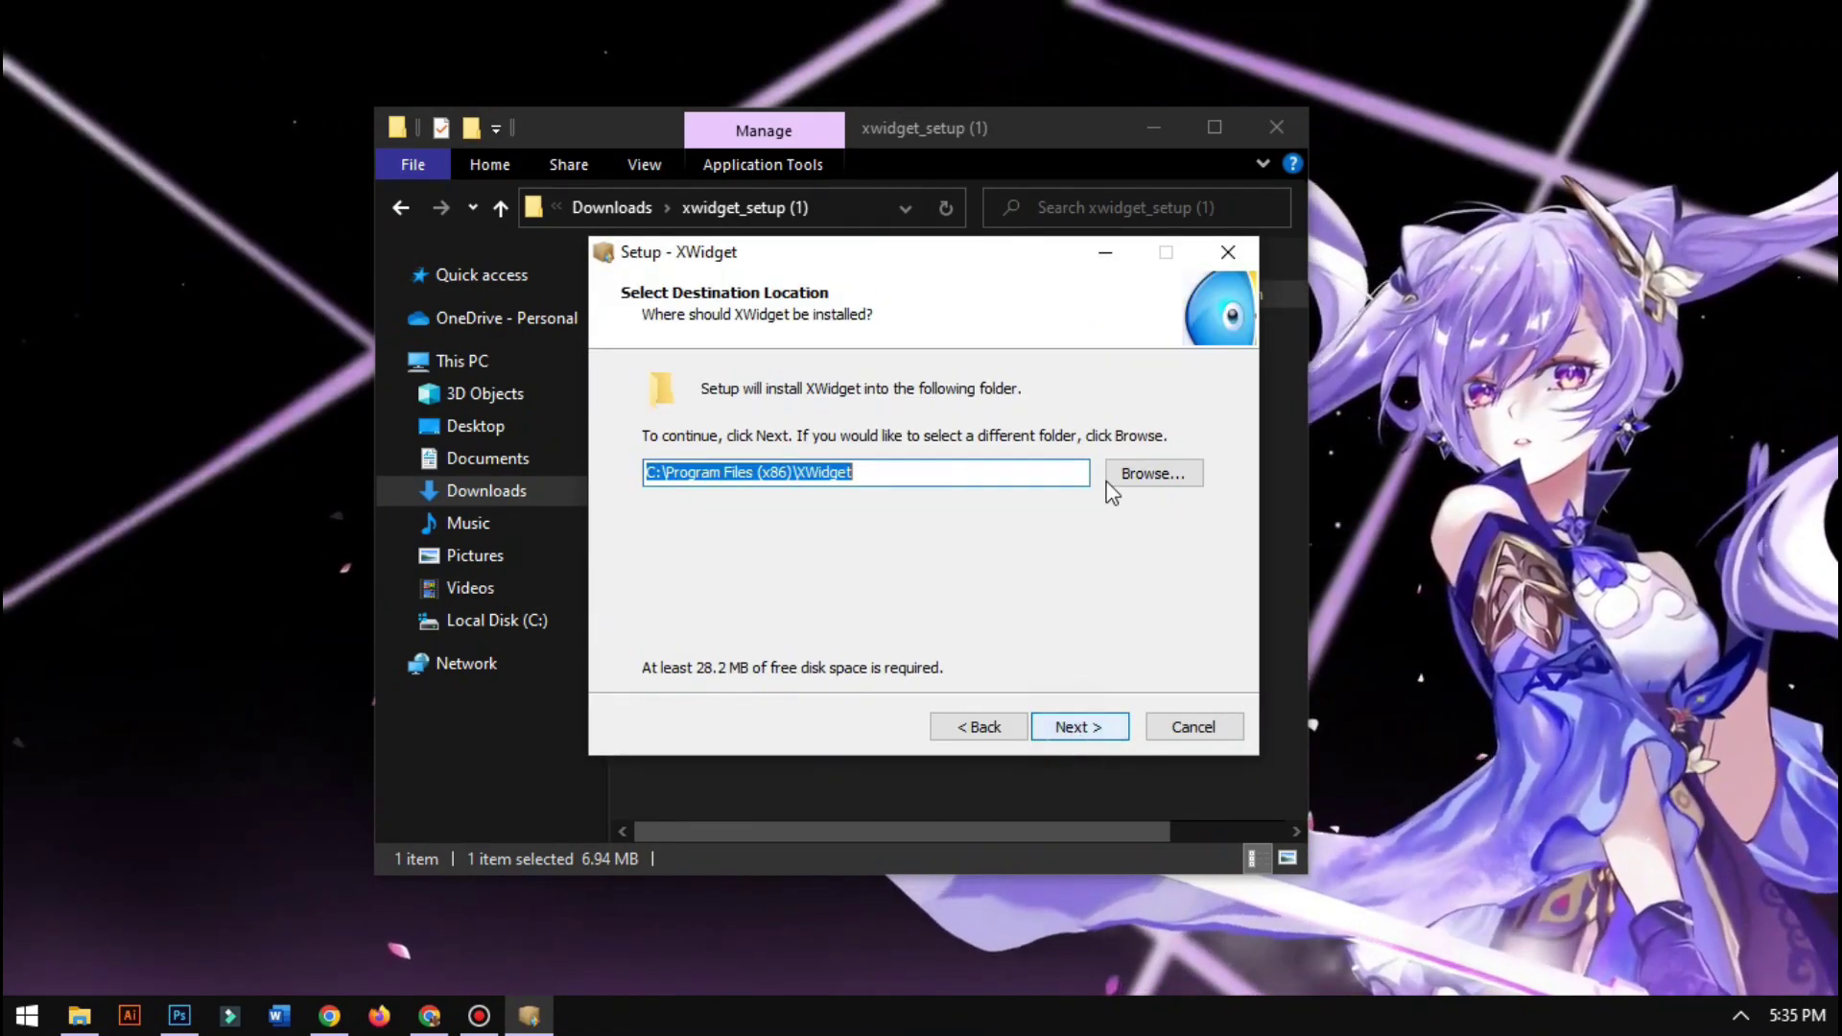
{"action": "left_click", "coordinate": [1145, 135]}
{"action": "left_click", "coordinate": [1073, 727]}
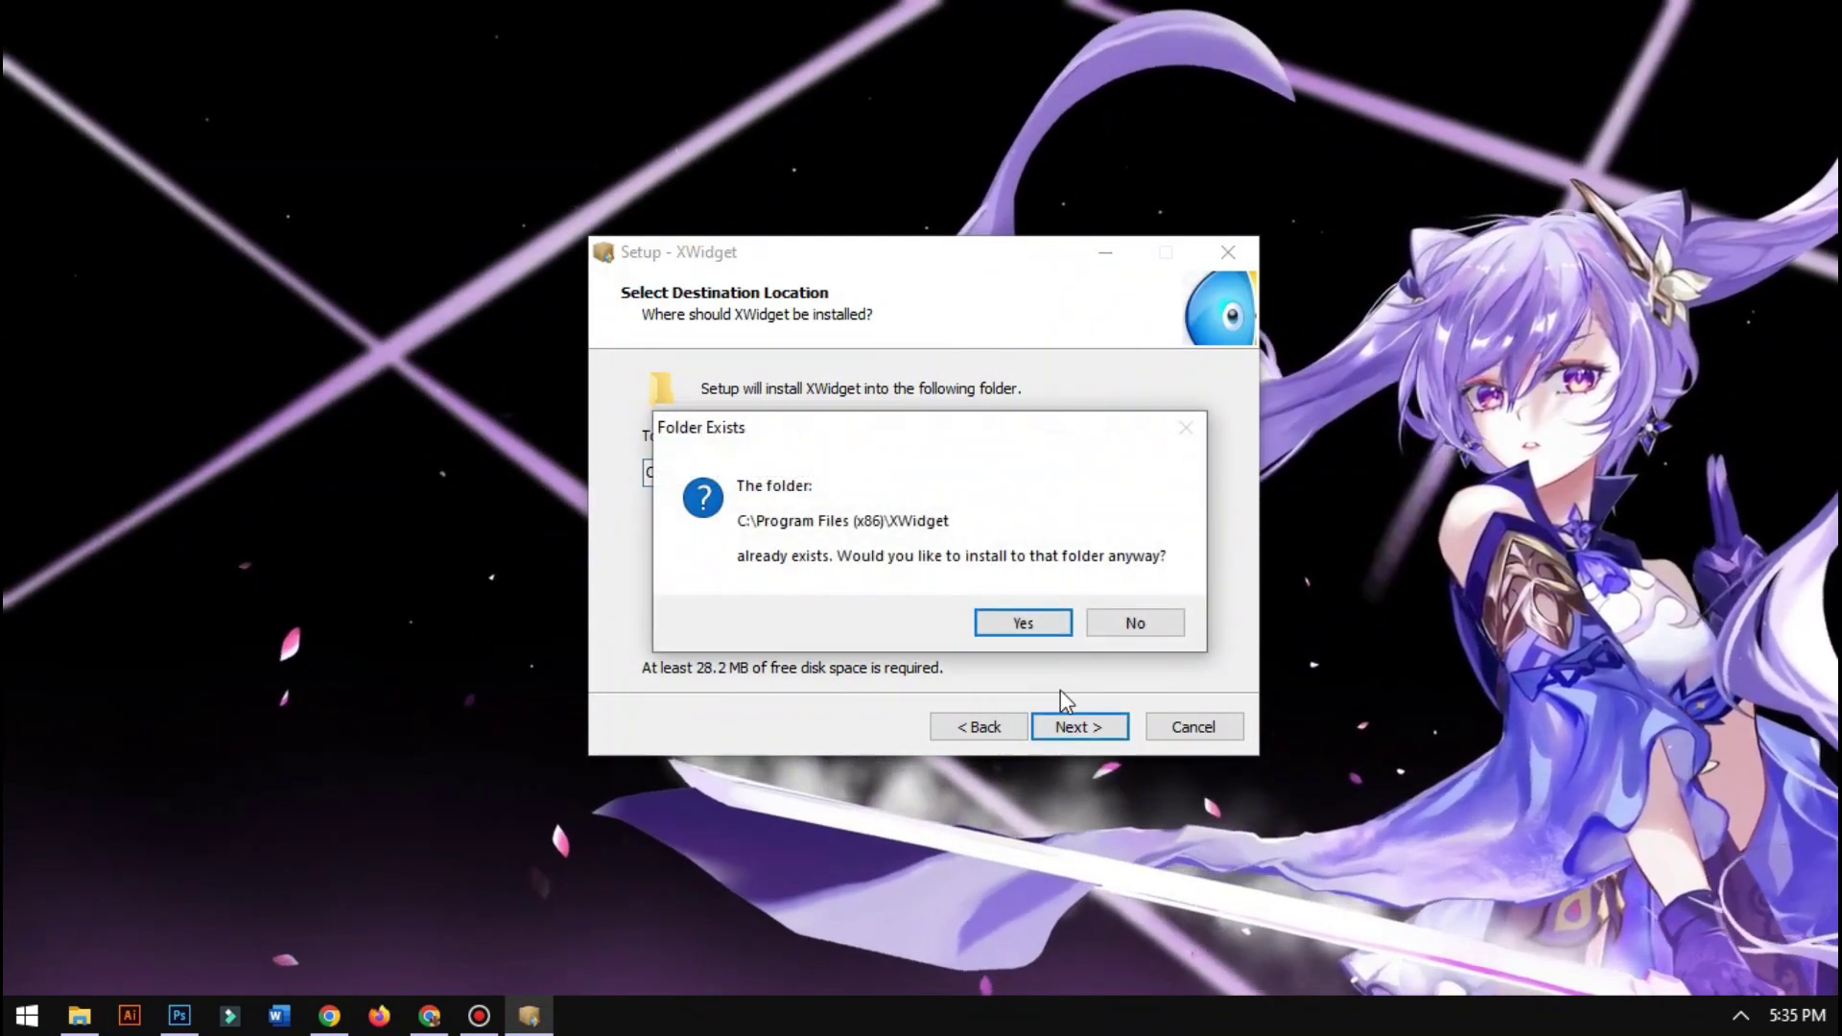
{"action": "left_click", "coordinate": [1020, 625]}
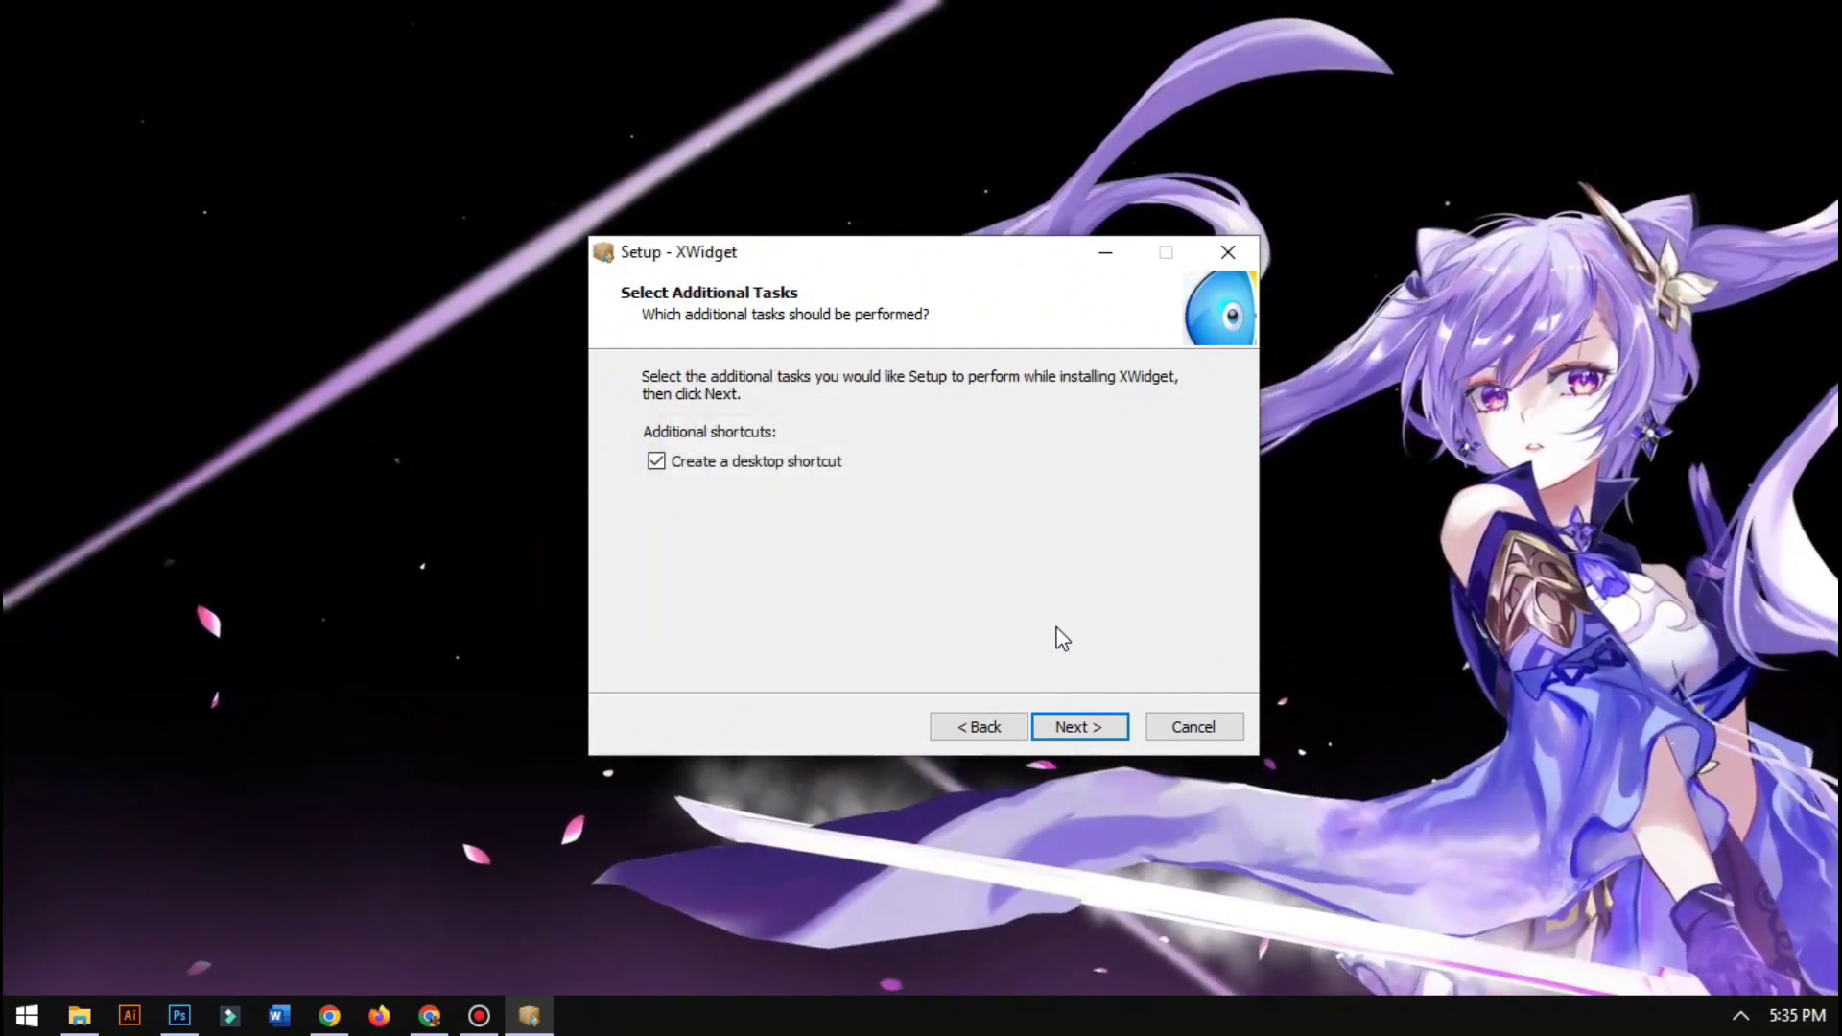
{"action": "left_click", "coordinate": [1098, 735]}
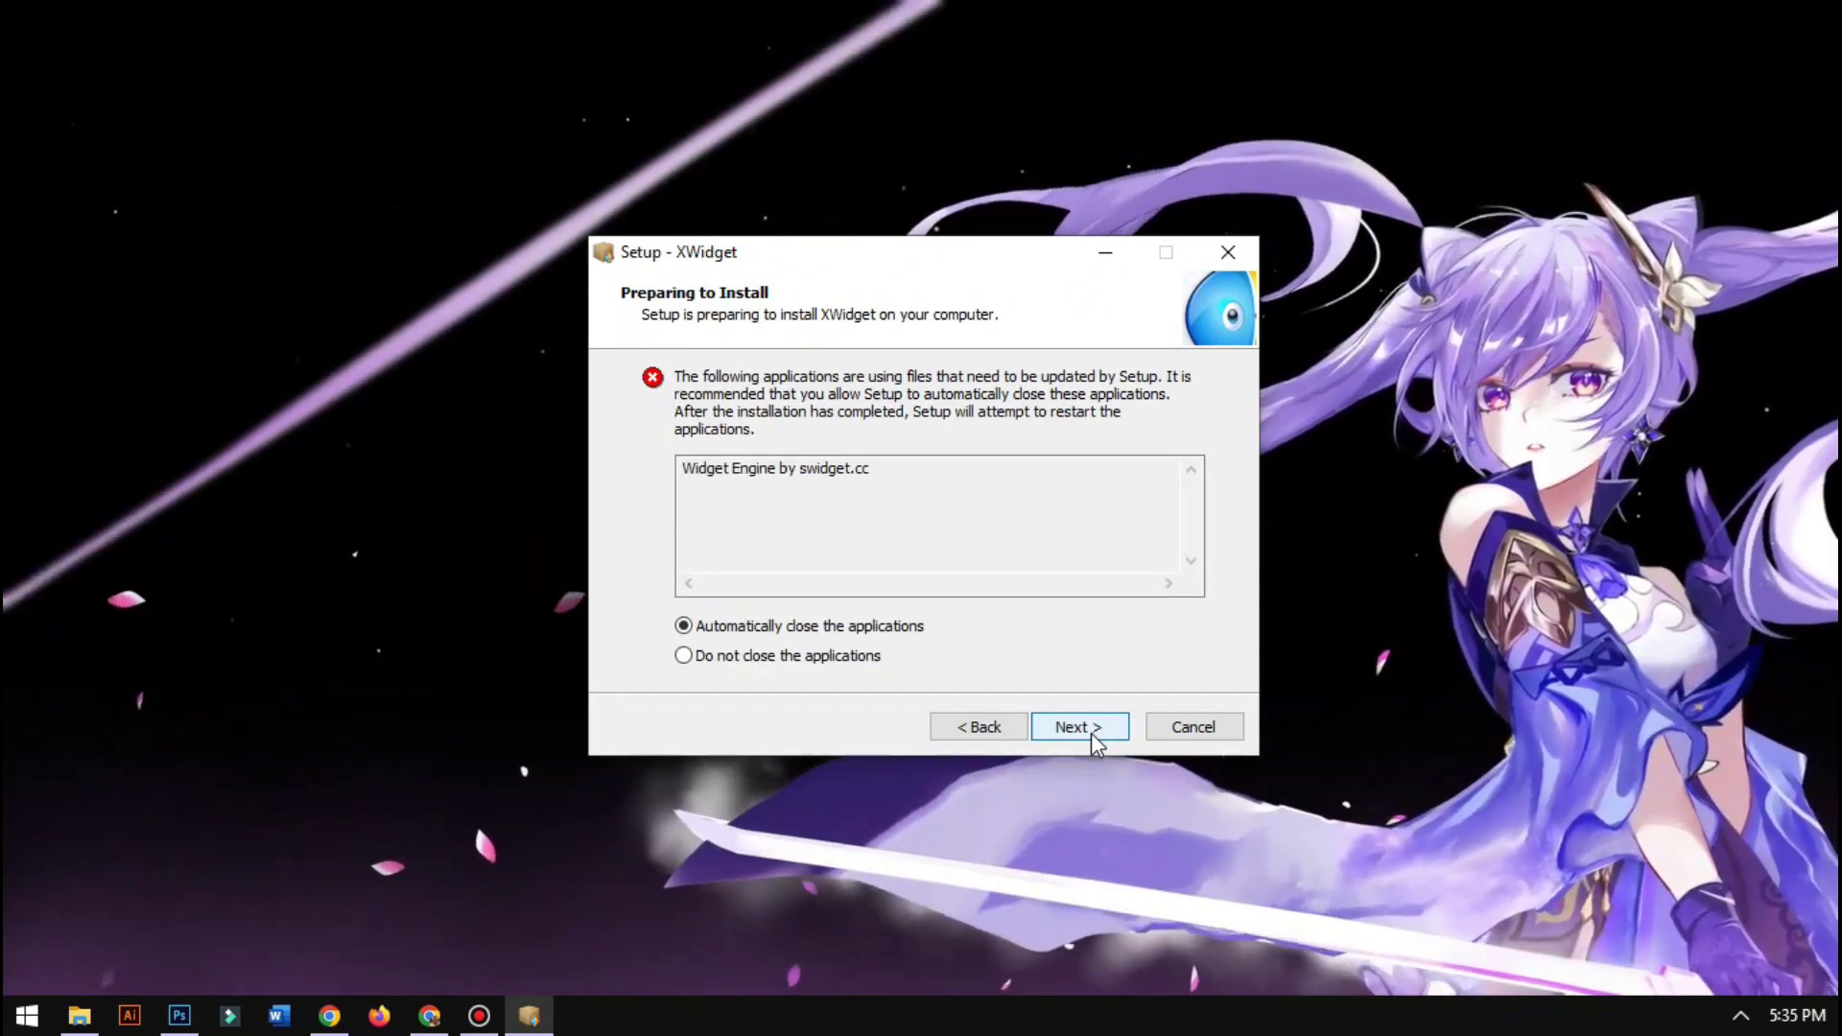
{"action": "left_click", "coordinate": [1091, 733]}
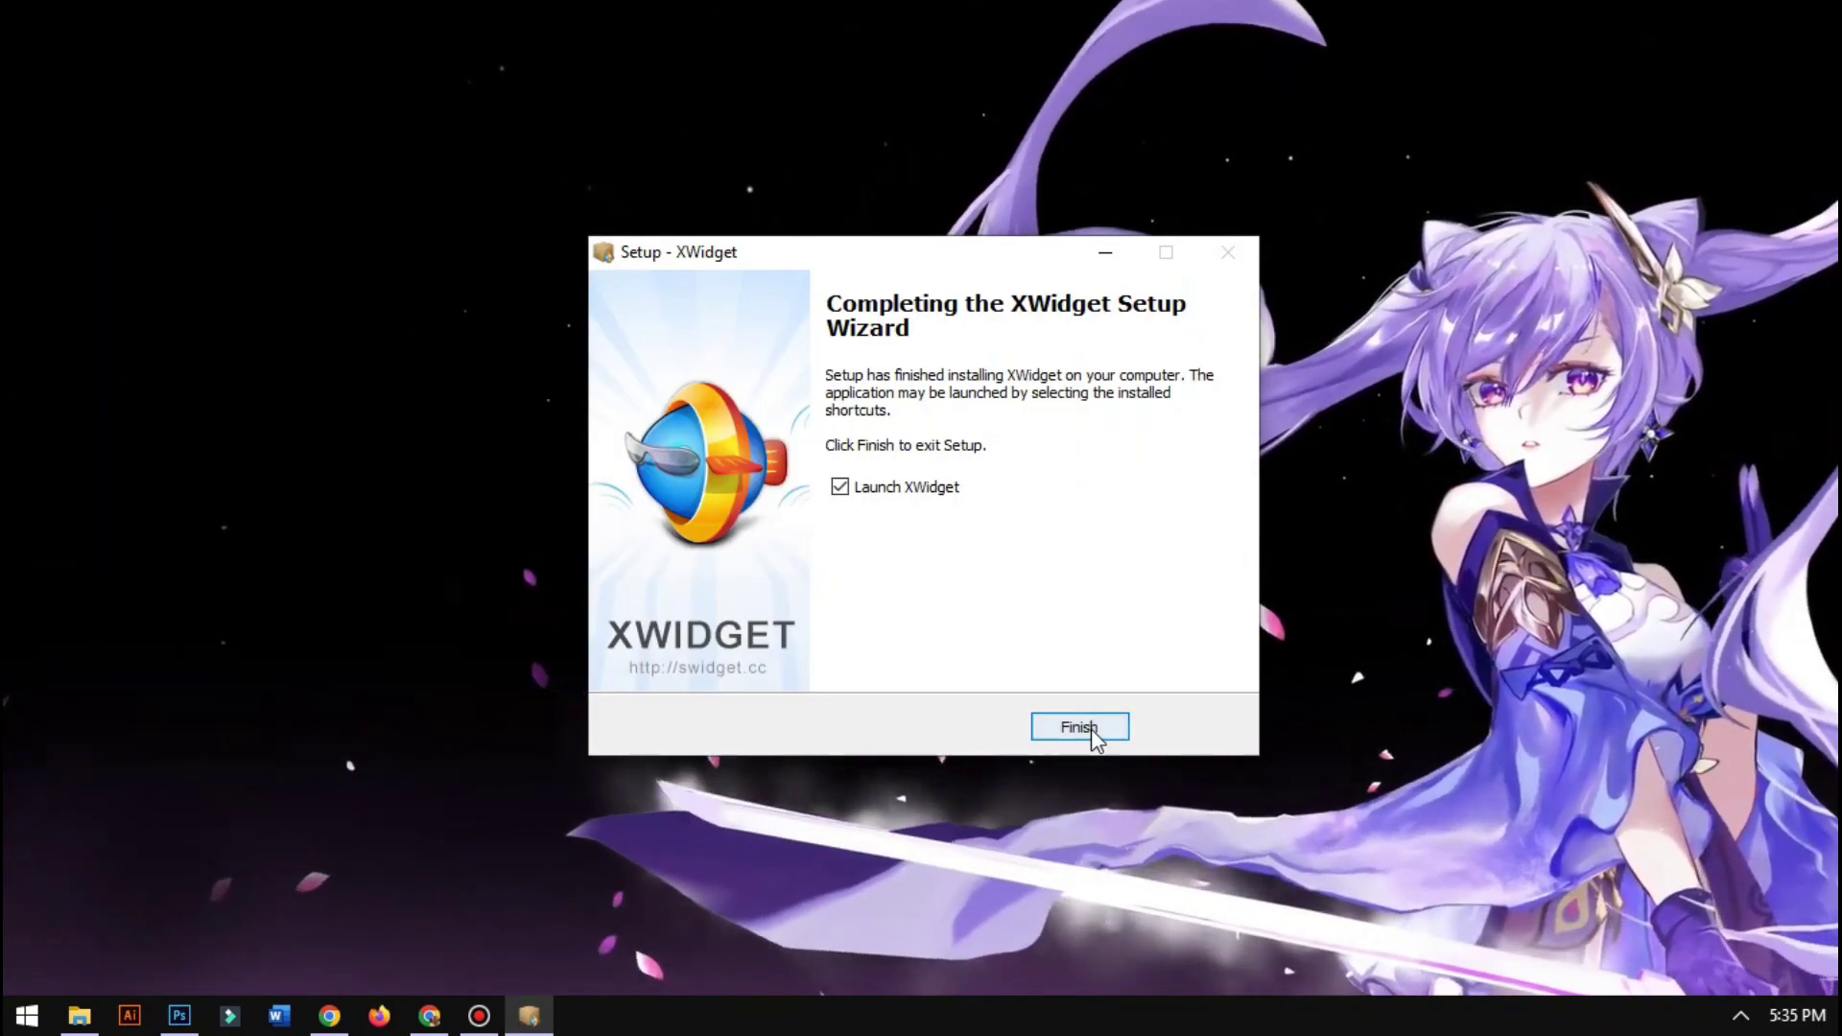
{"action": "left_click", "coordinate": [1091, 729]}
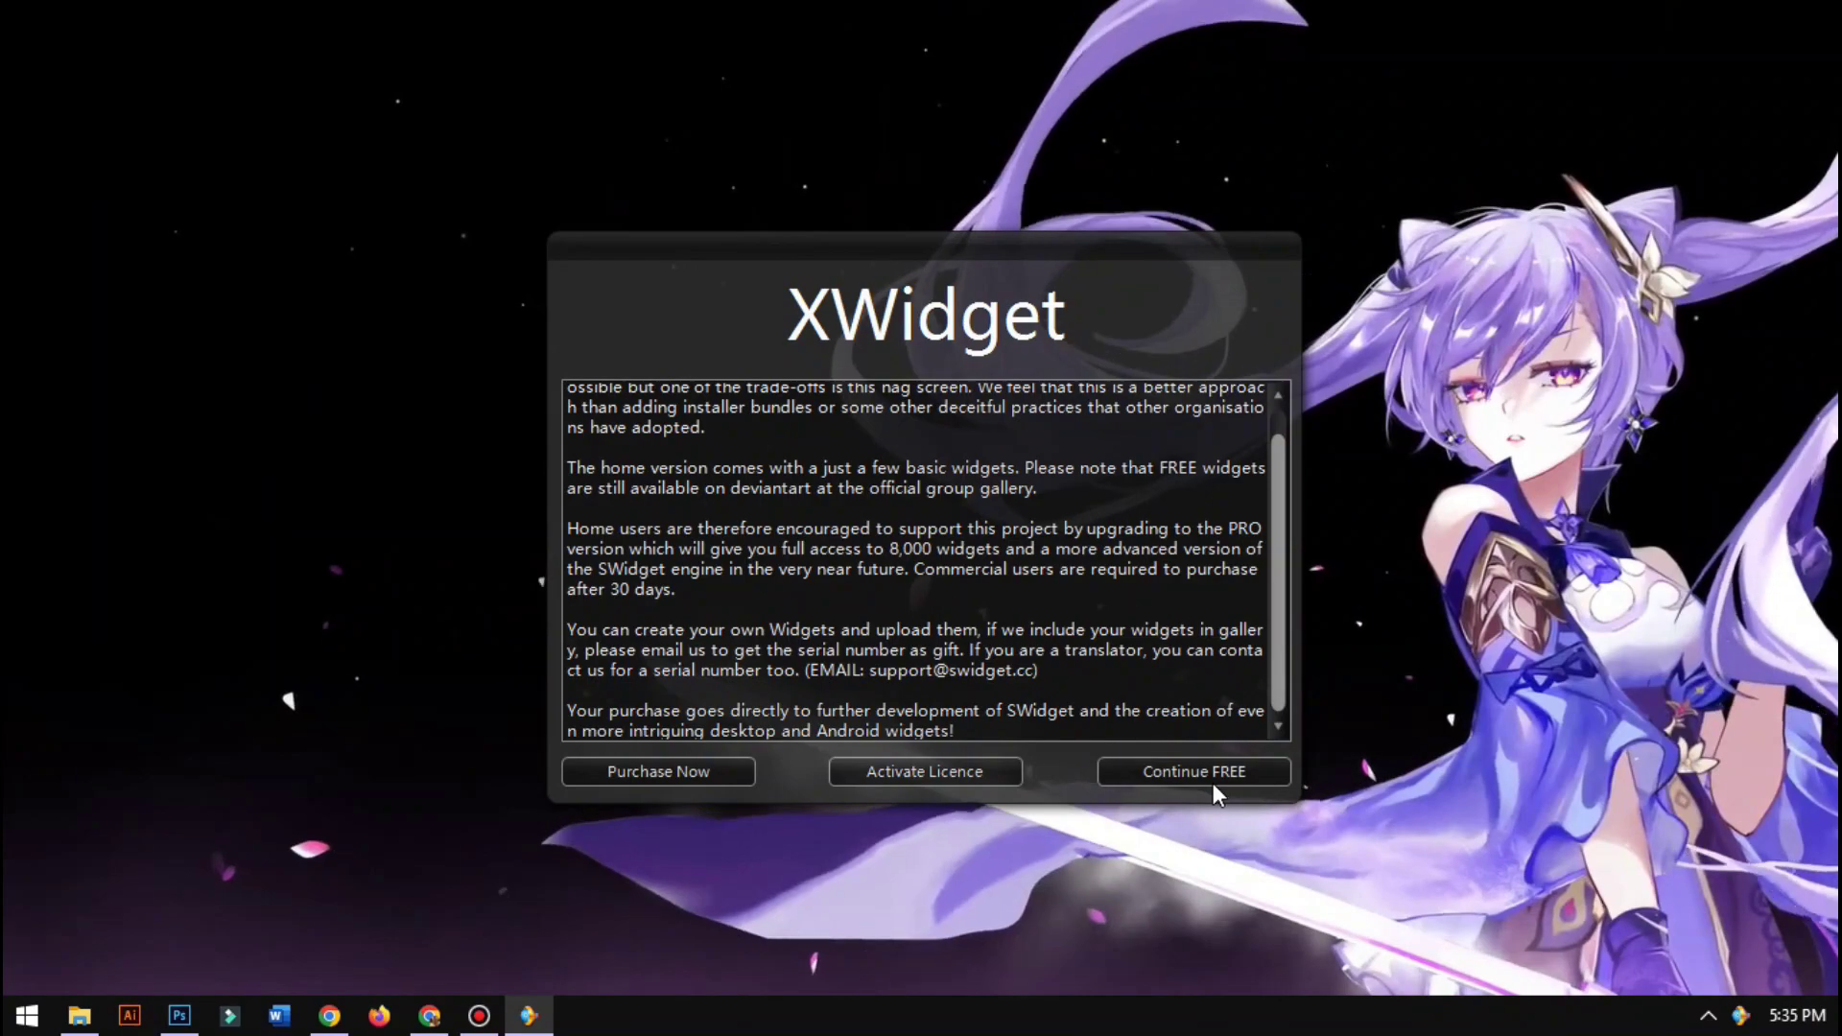
{"action": "left_click", "coordinate": [1199, 772]}
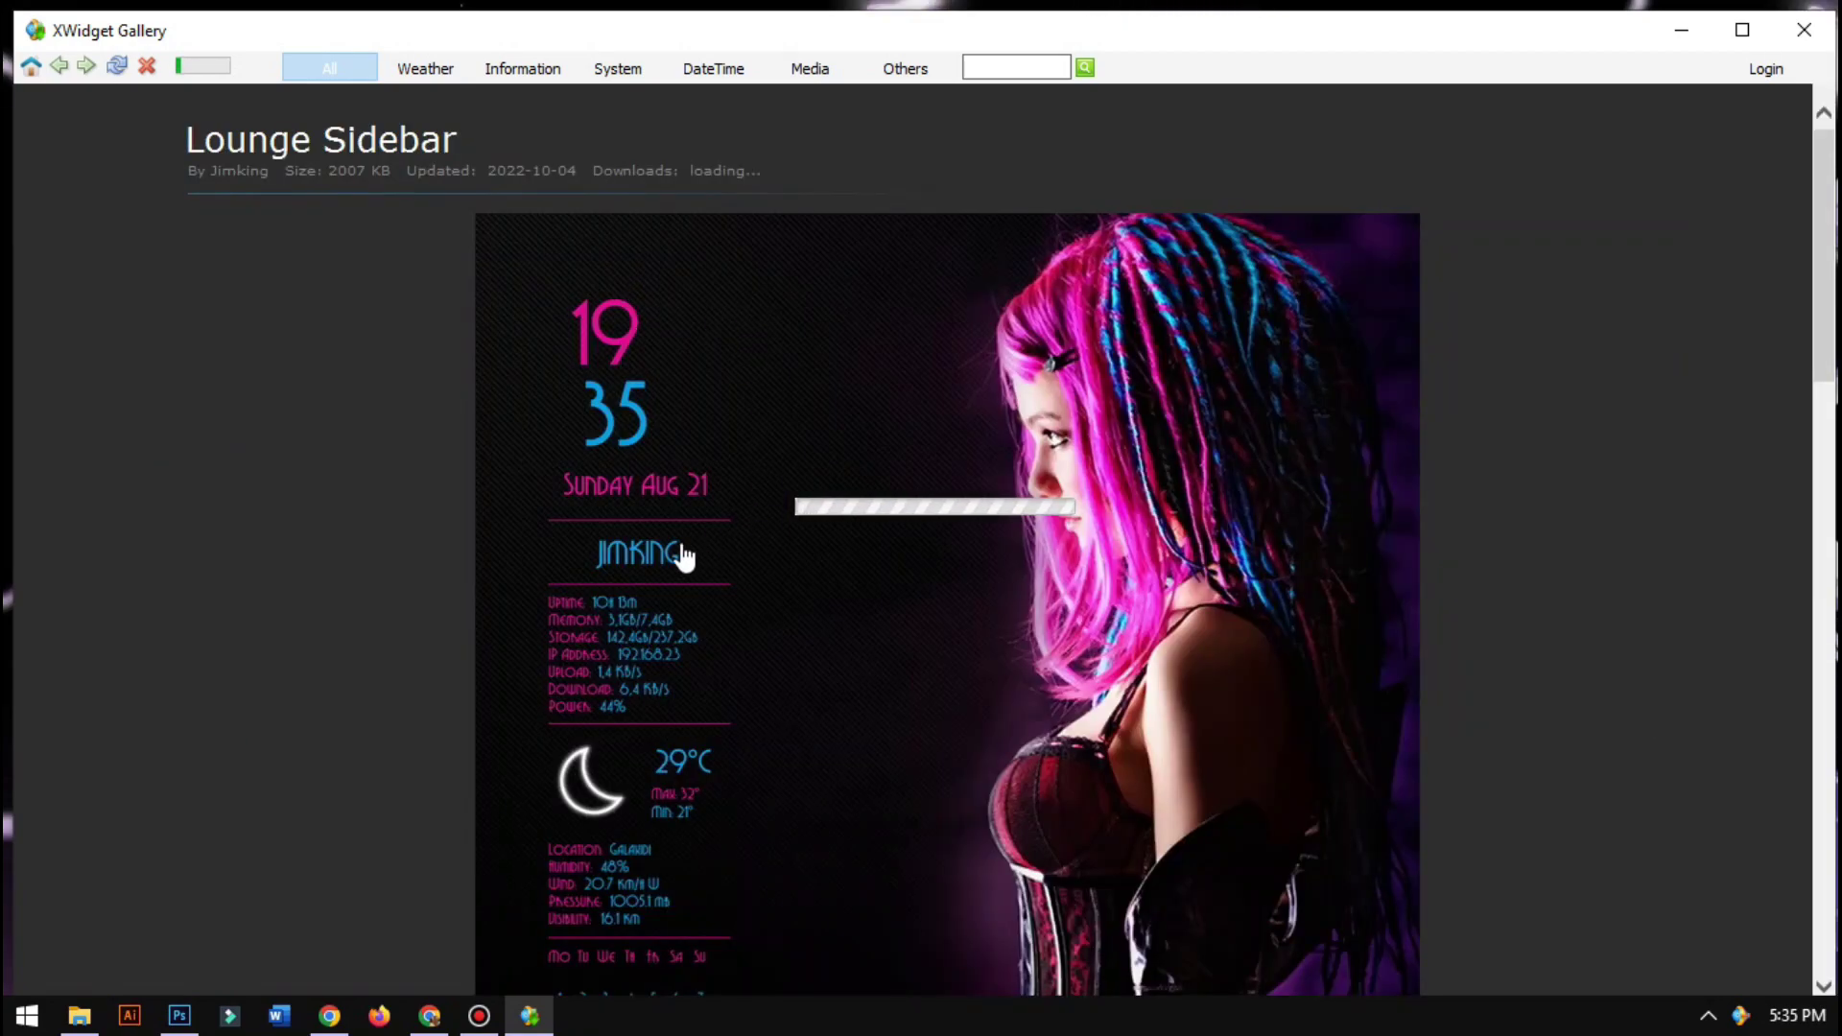
Download the free Lounge Sidebar widget from the XWidget Gallery, replacing the existing copy, and close the gallery
{"action": "scroll", "coordinate": [688, 555], "scroll_direction": "down", "scroll_amount": 15}
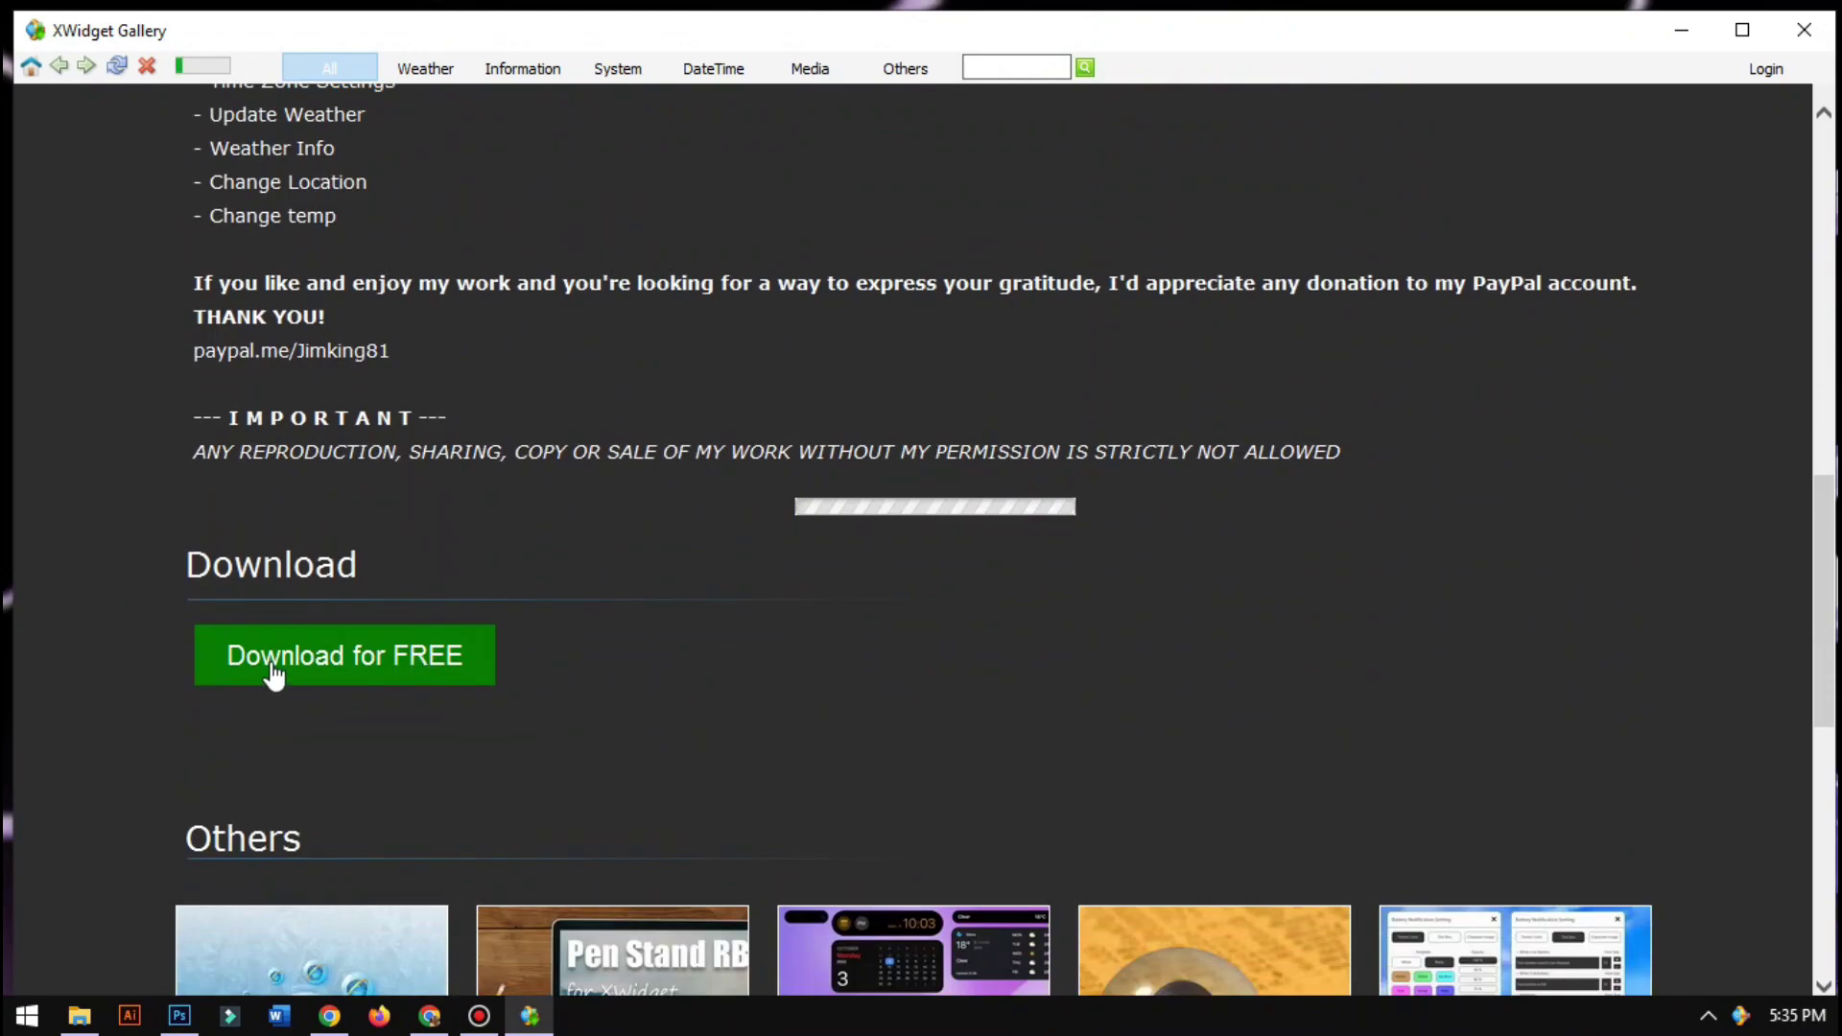
{"action": "left_click", "coordinate": [414, 666]}
{"action": "scroll", "coordinate": [435, 683], "scroll_direction": "down", "scroll_amount": 3}
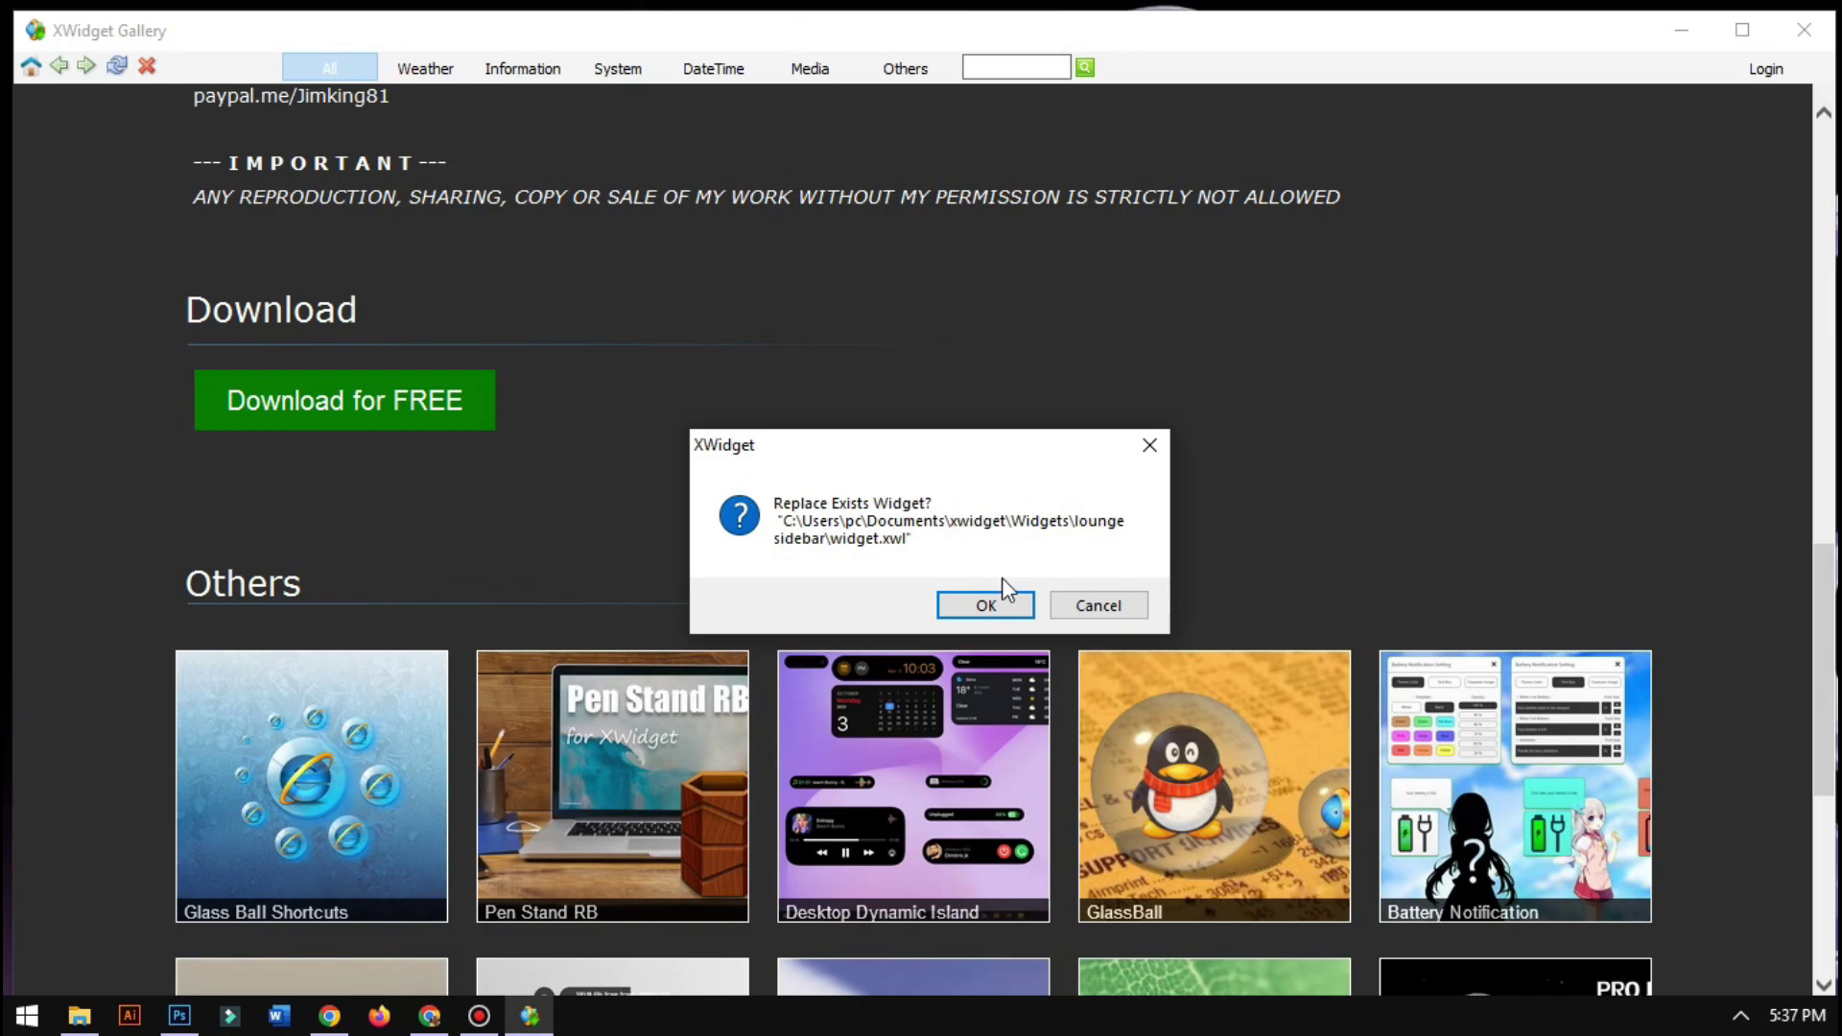
{"action": "left_click", "coordinate": [985, 611]}
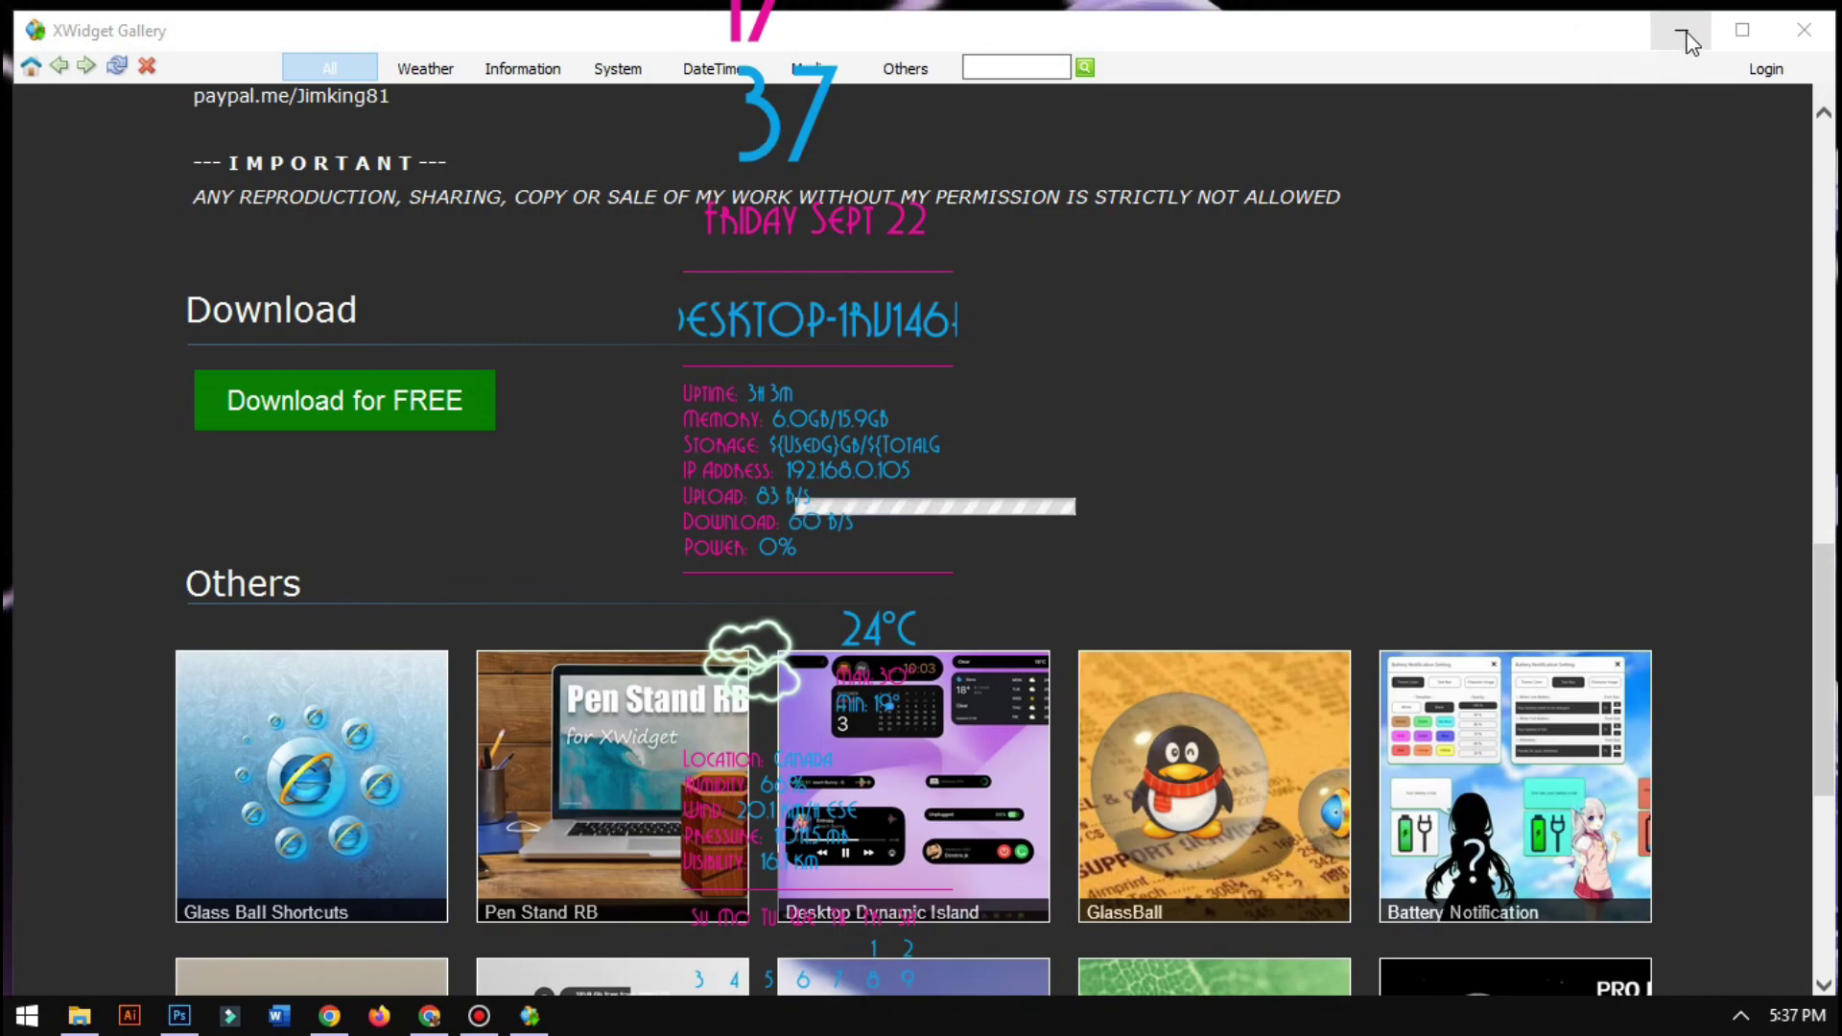
{"action": "left_click", "coordinate": [1783, 36]}
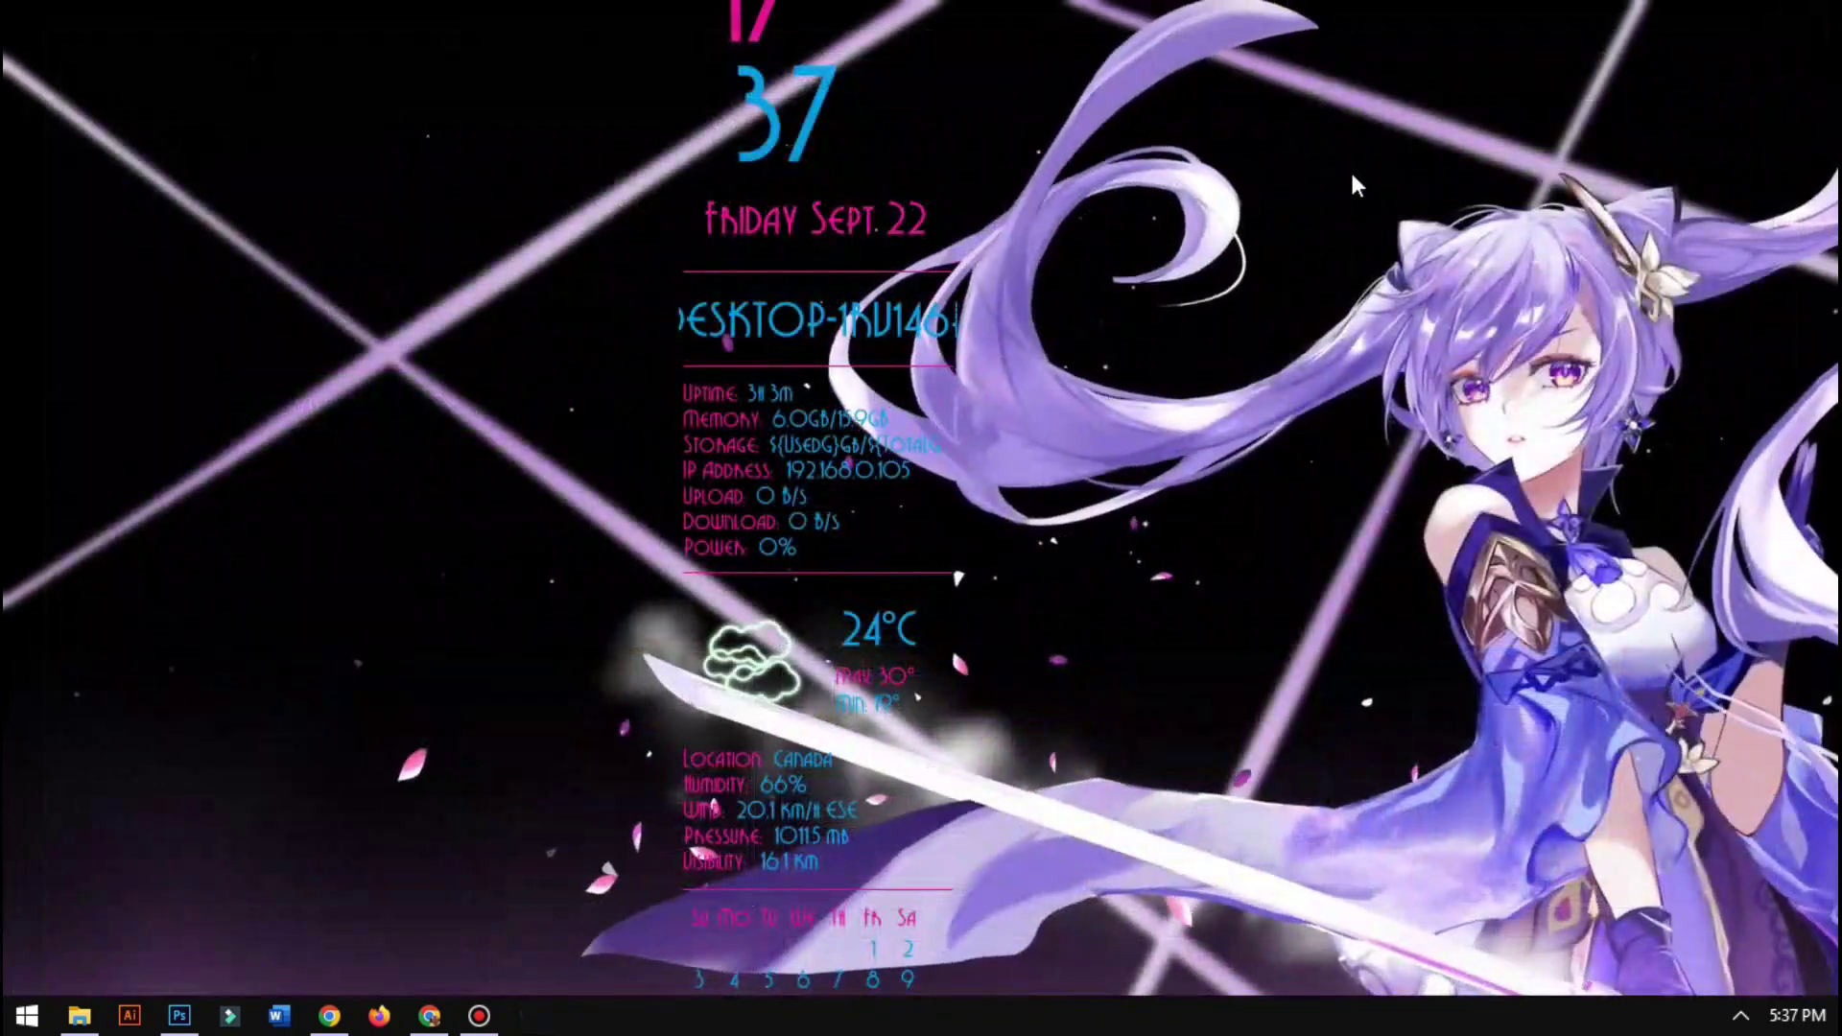
Set the Lounge Sidebar widget's zoom to 80% and place it along the left edge of the desktop
{"action": "left_click_drag", "start_coordinate": [811, 113], "coordinate": [634, 217]}
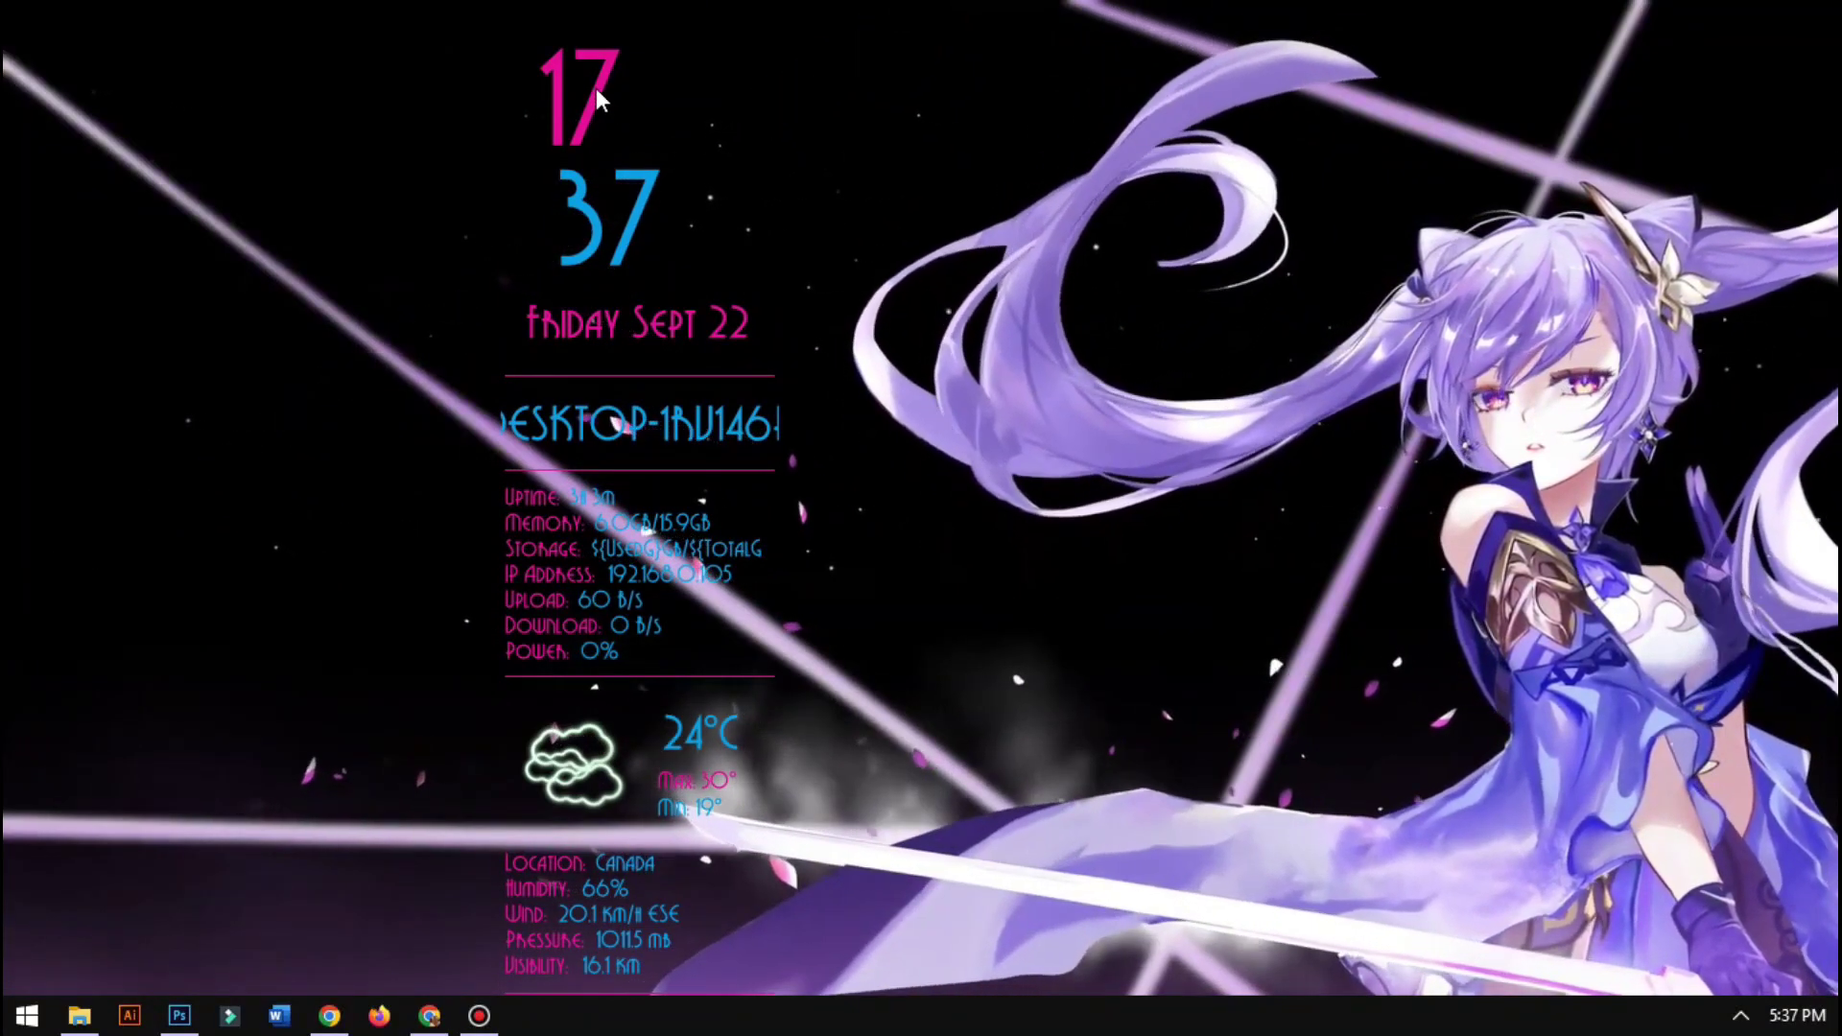
{"action": "right_click", "coordinate": [596, 89]}
{"action": "mouse_move", "coordinate": [671, 107]}
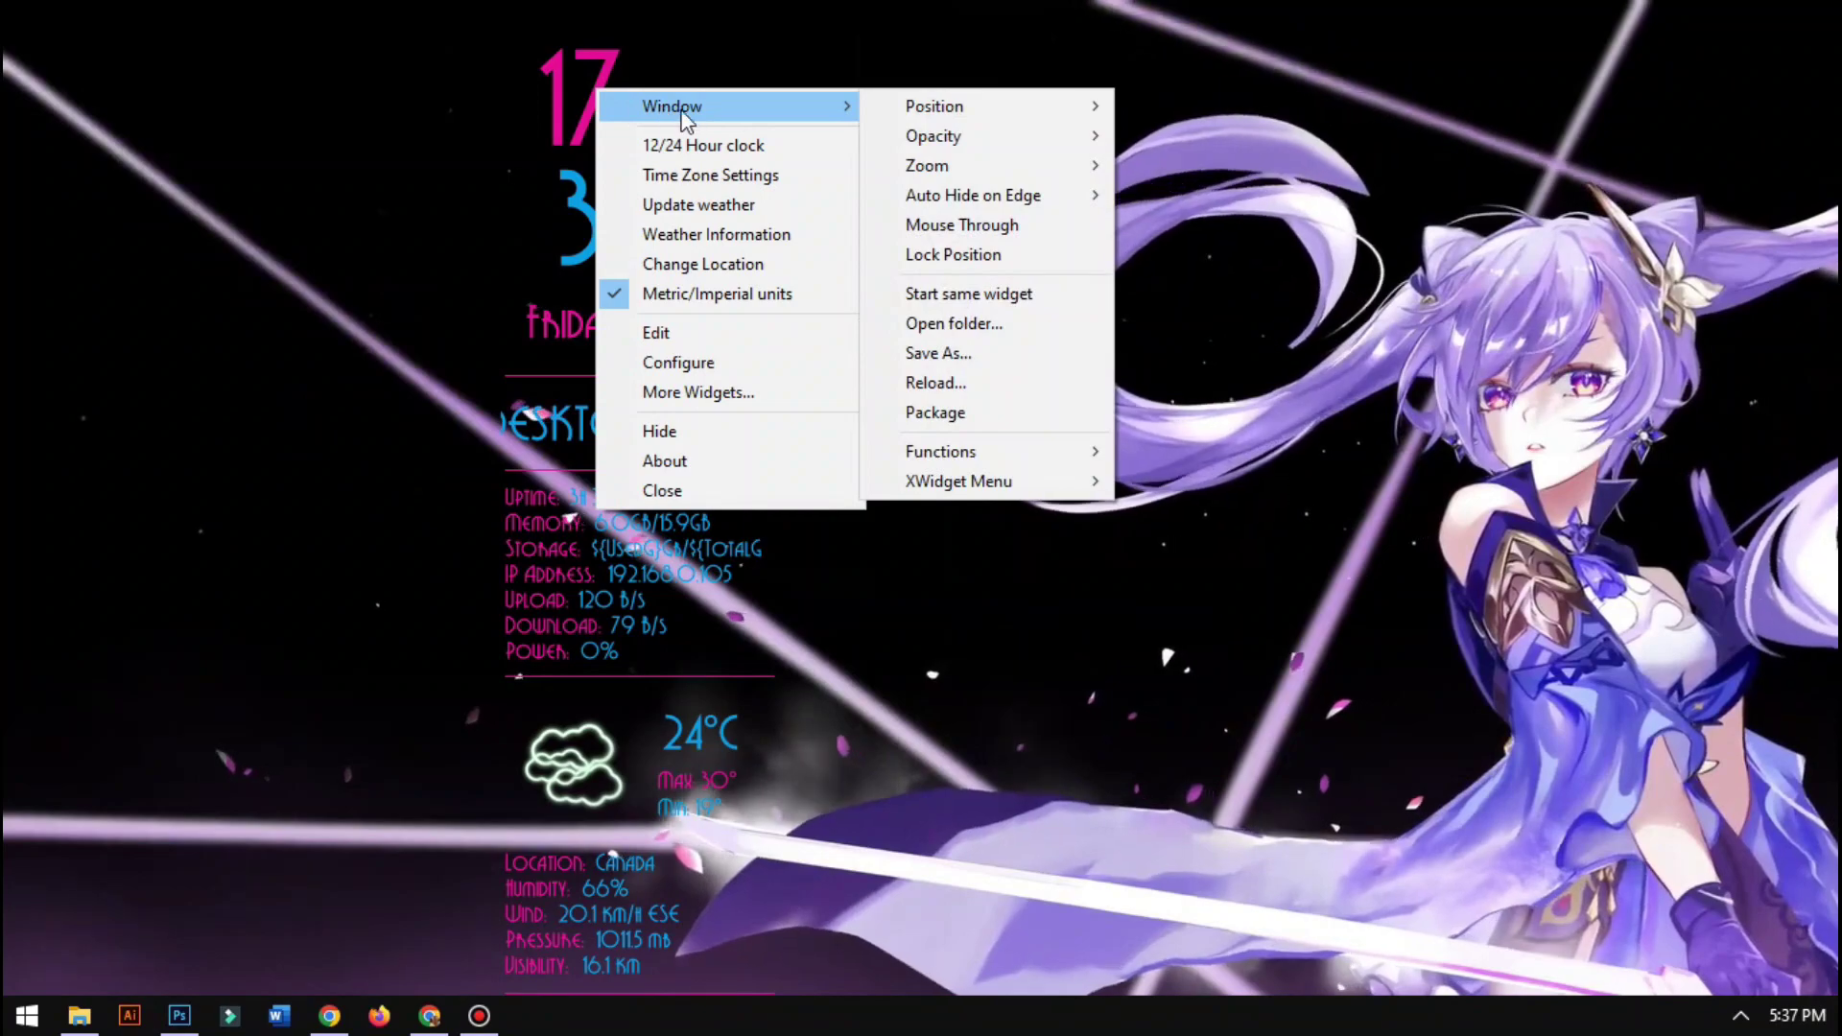
{"action": "mouse_move", "coordinate": [927, 171]}
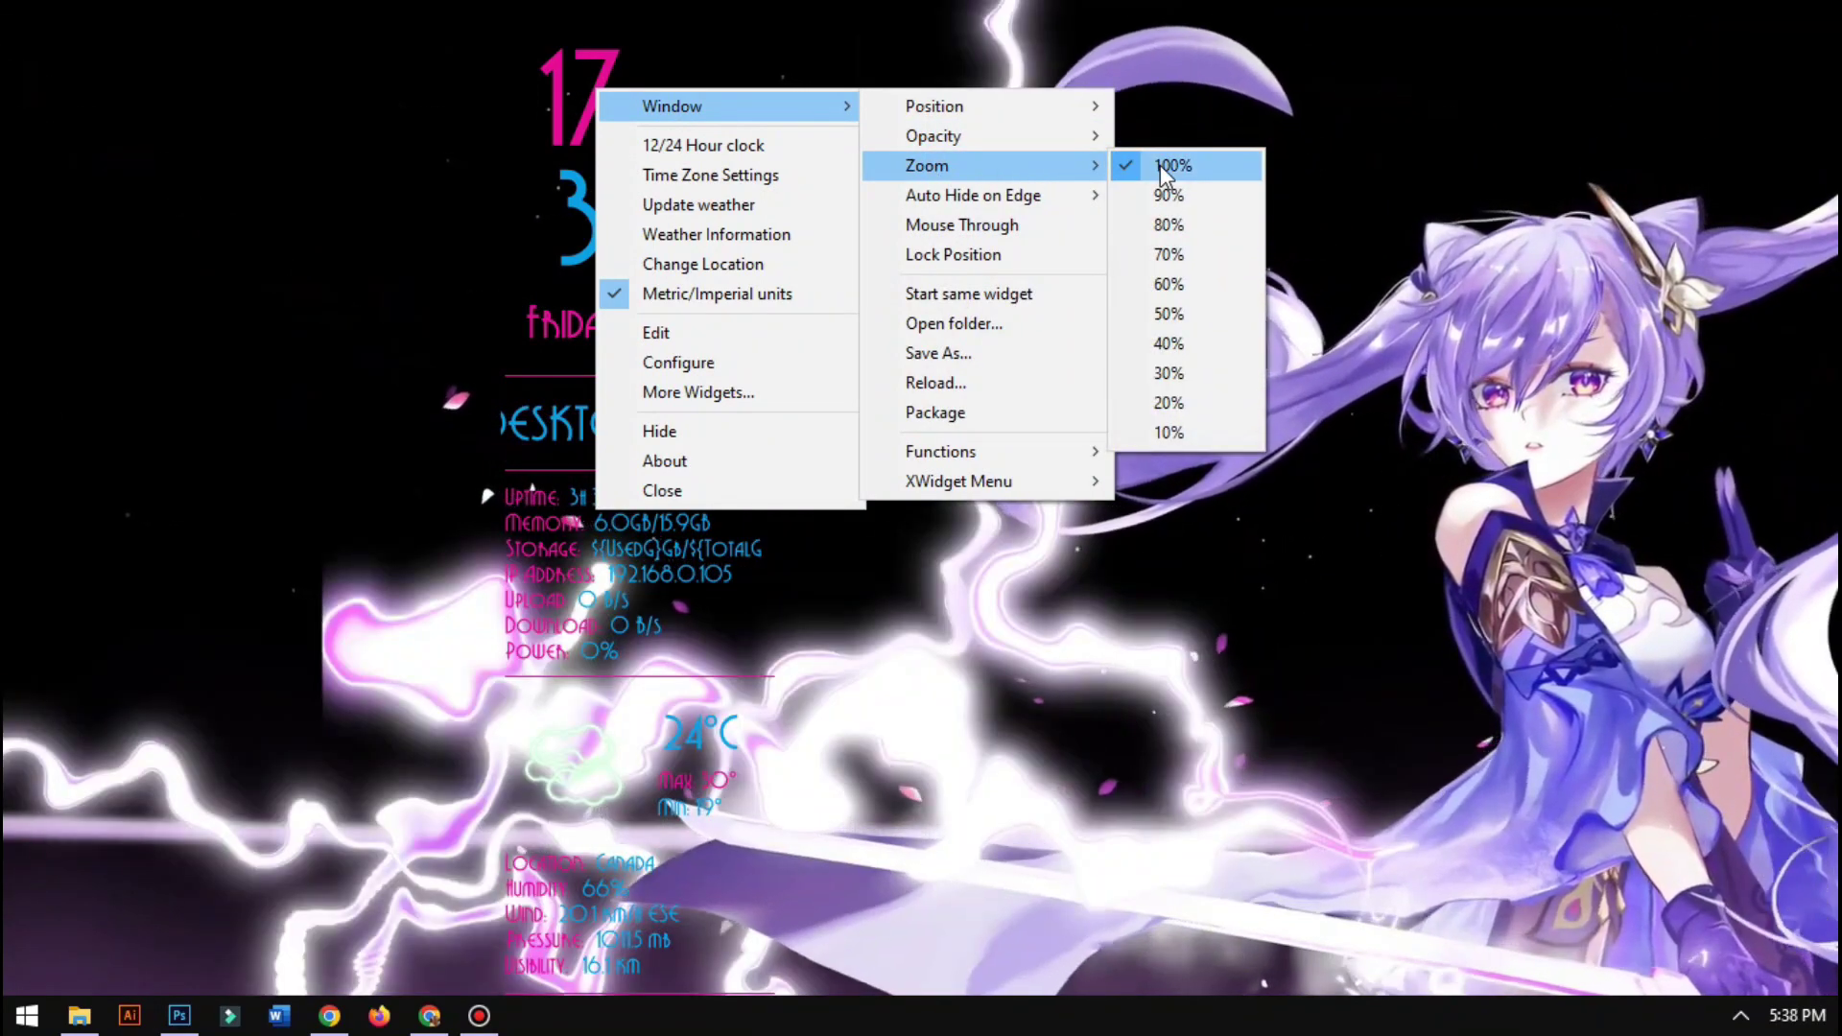
{"action": "left_click", "coordinate": [1163, 224]}
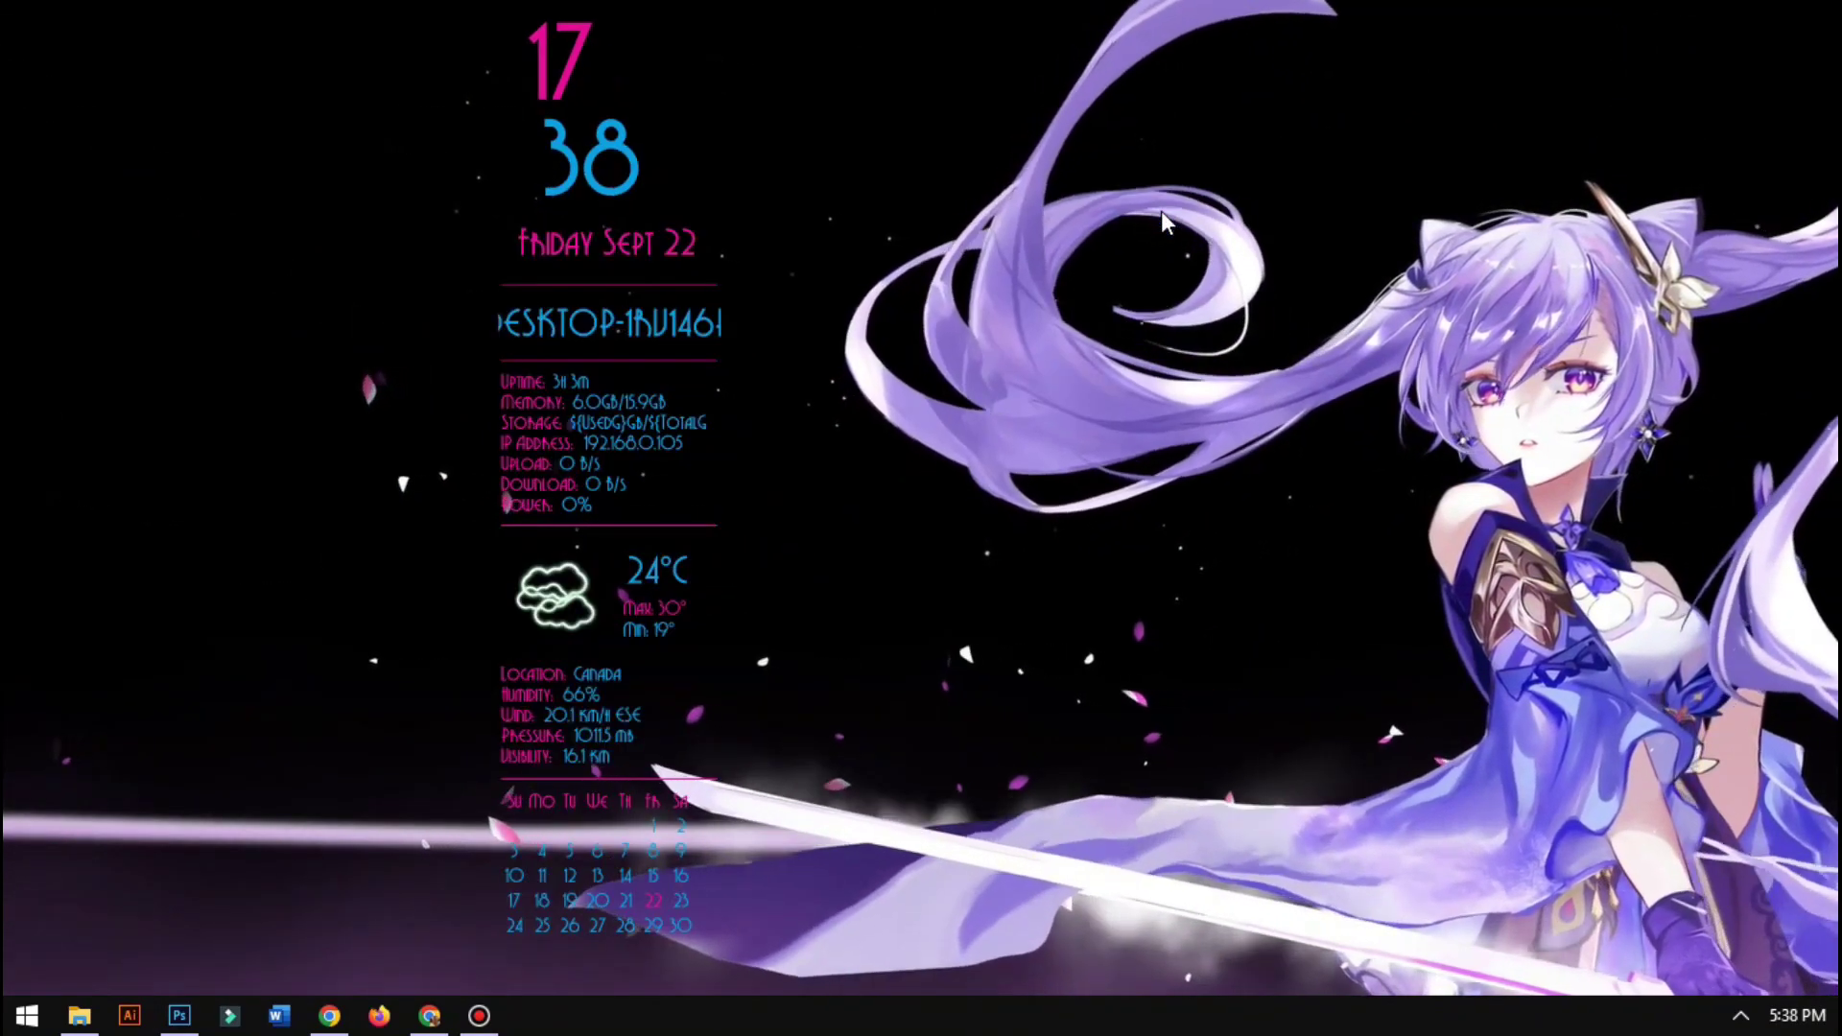
{"action": "left_click_drag", "start_coordinate": [572, 68], "coordinate": [129, 82]}
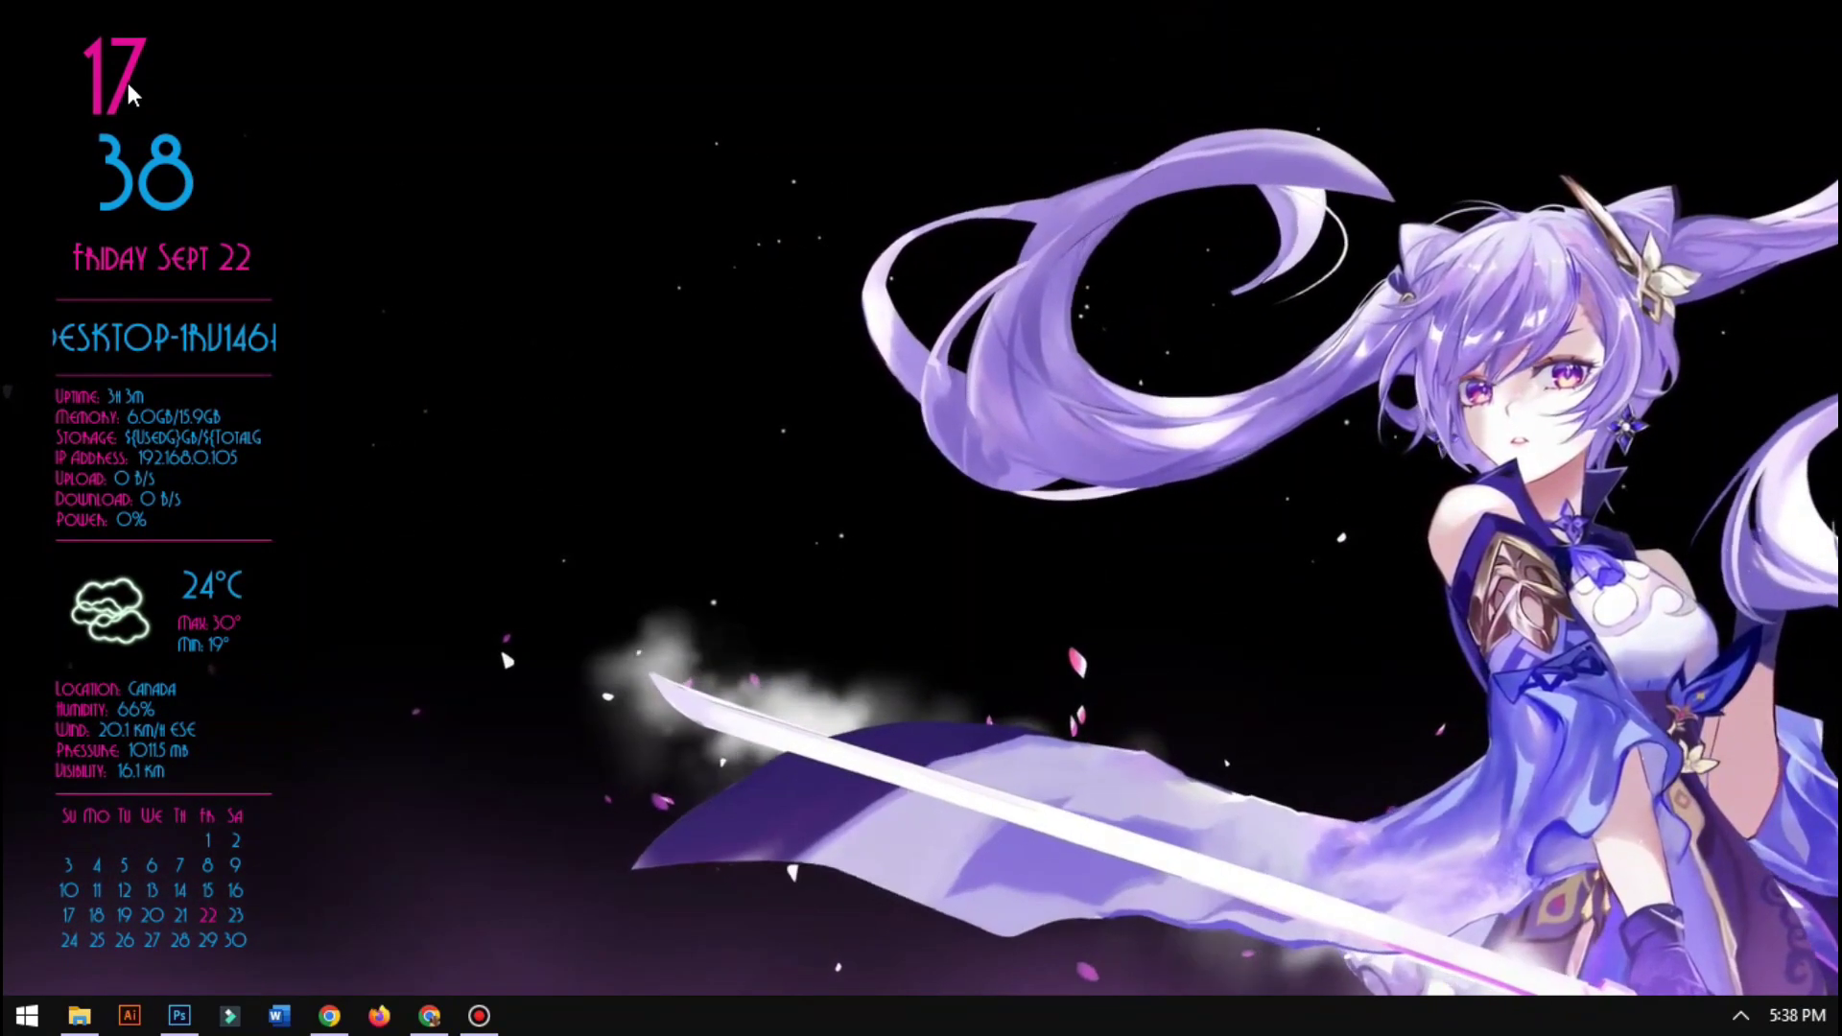
Switch the Lounge Sidebar widget's clock to the 12-hour format
{"action": "right_click", "coordinate": [128, 82]}
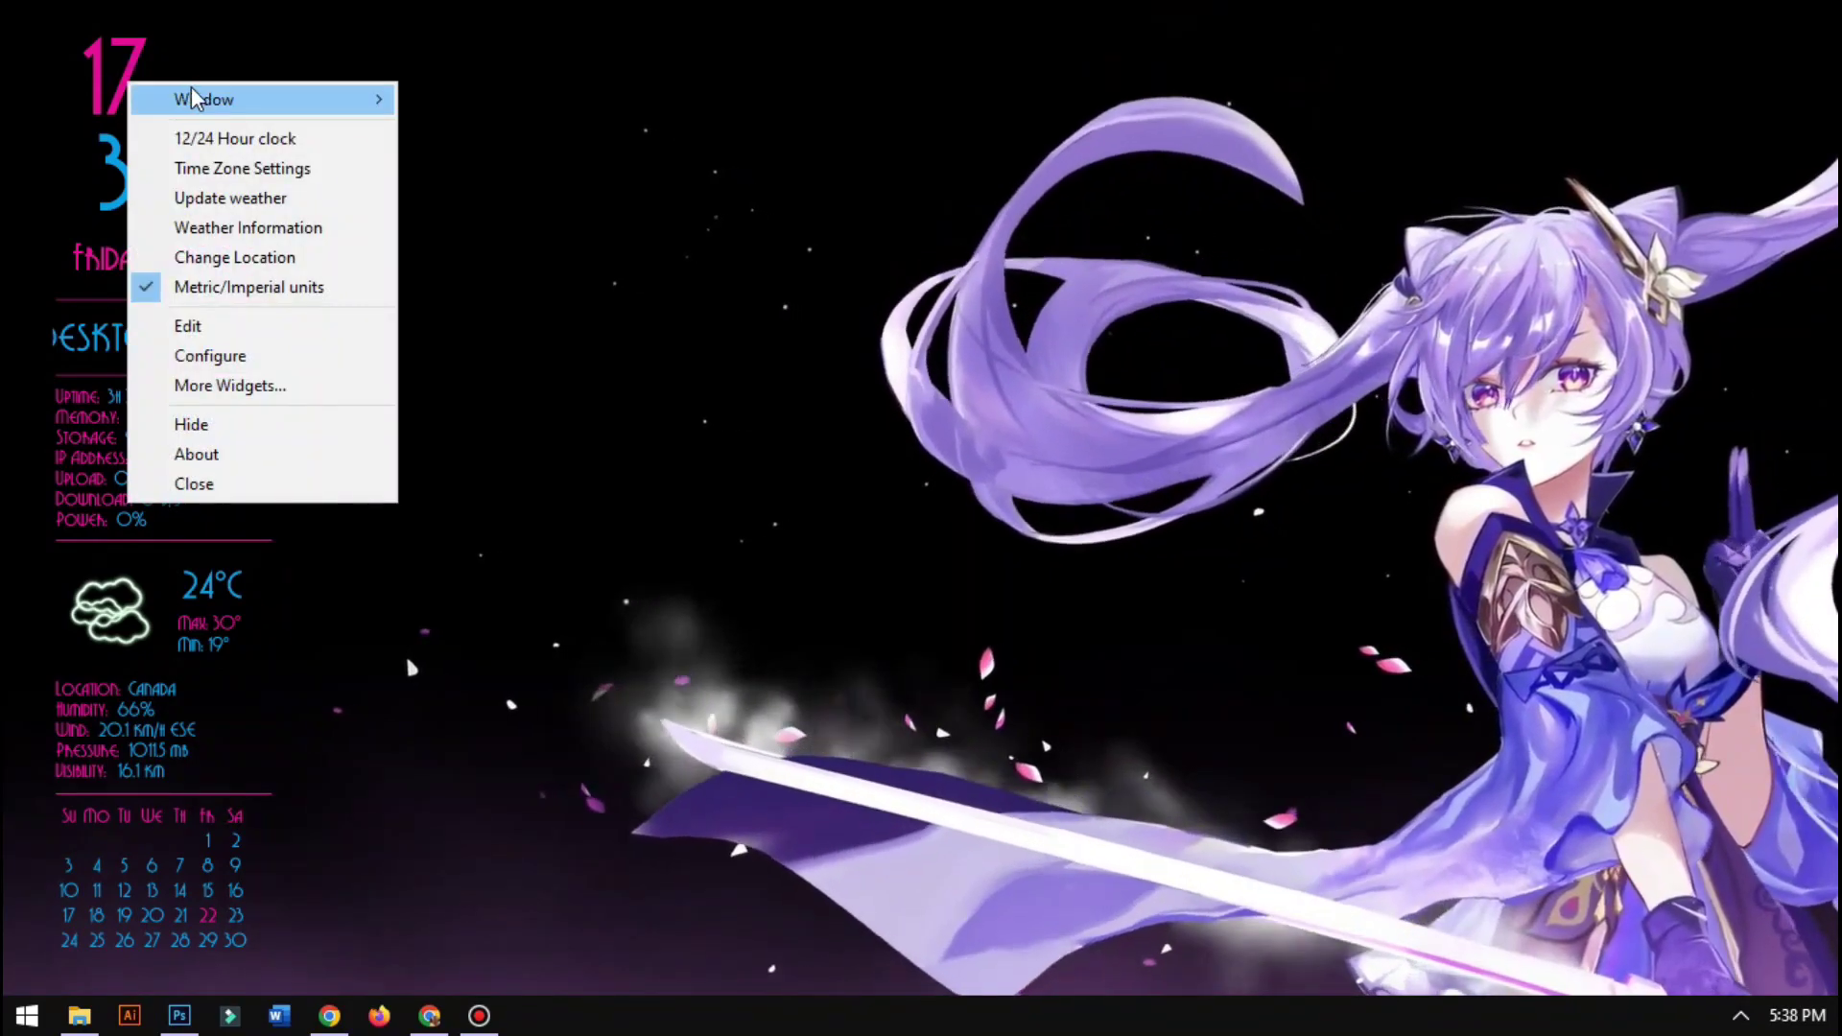
{"action": "mouse_move", "coordinate": [192, 96]}
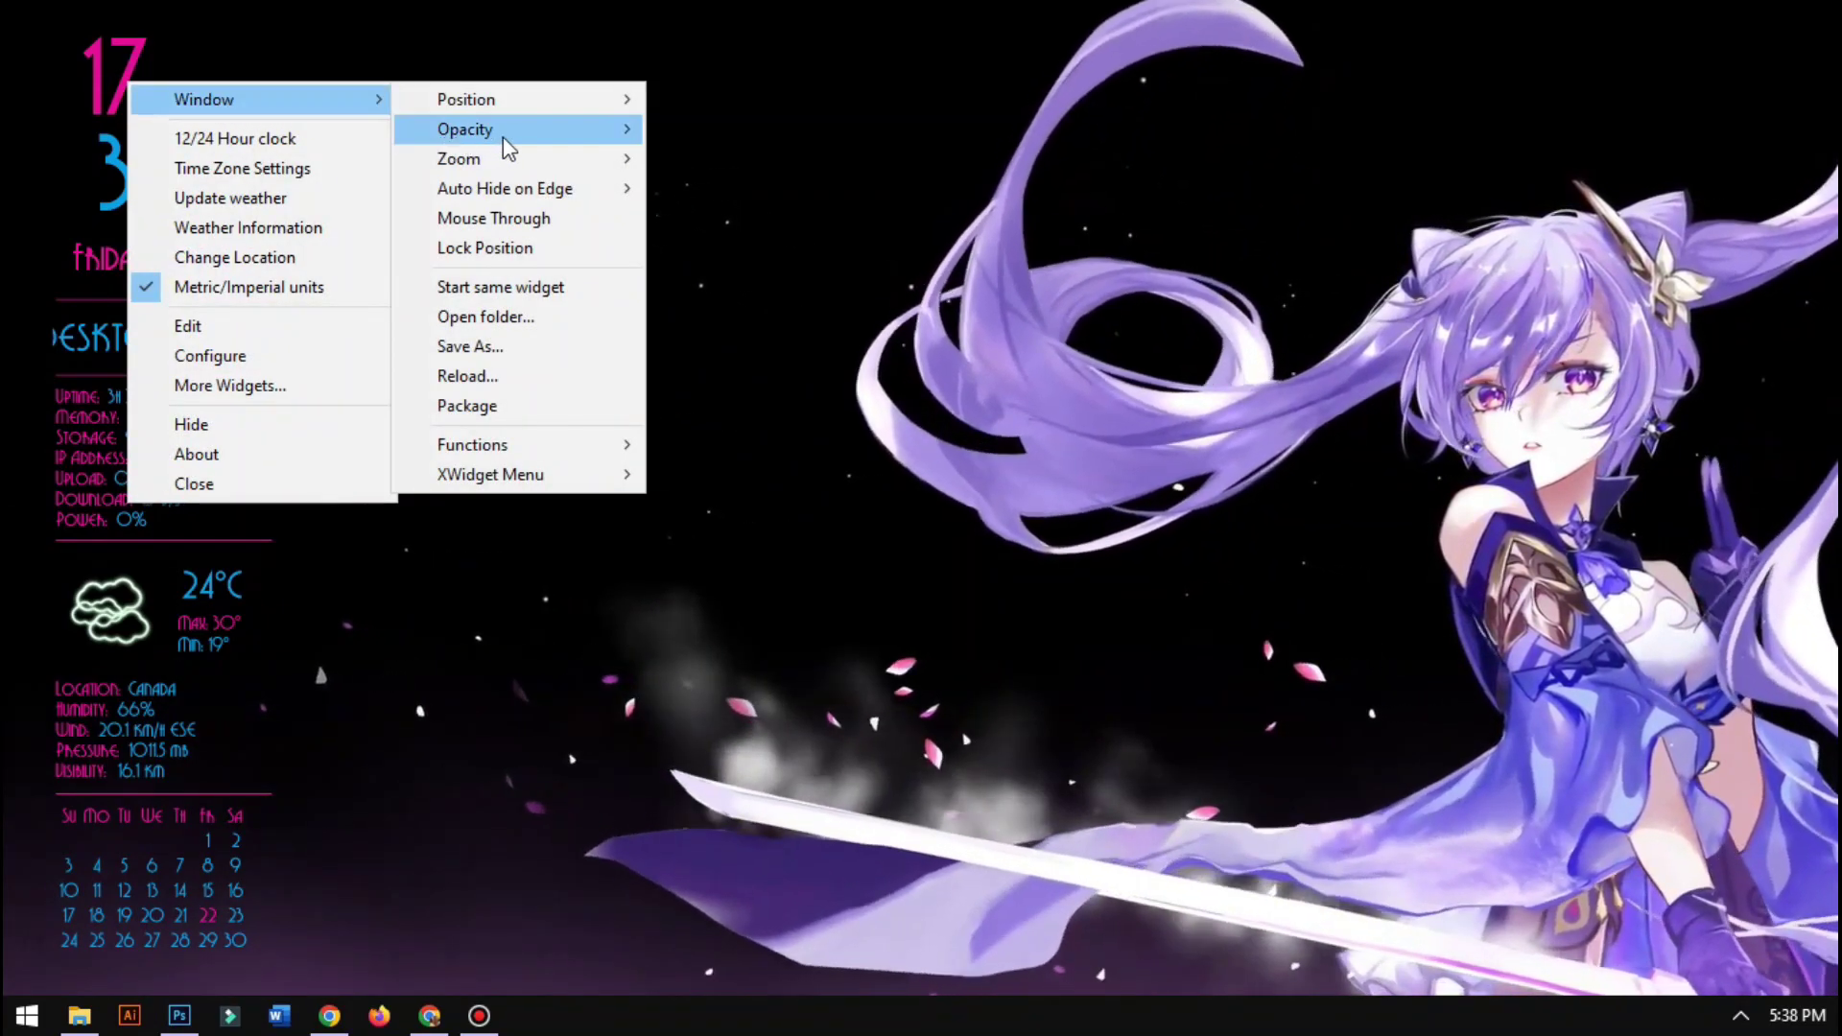
{"action": "mouse_move", "coordinate": [500, 134]}
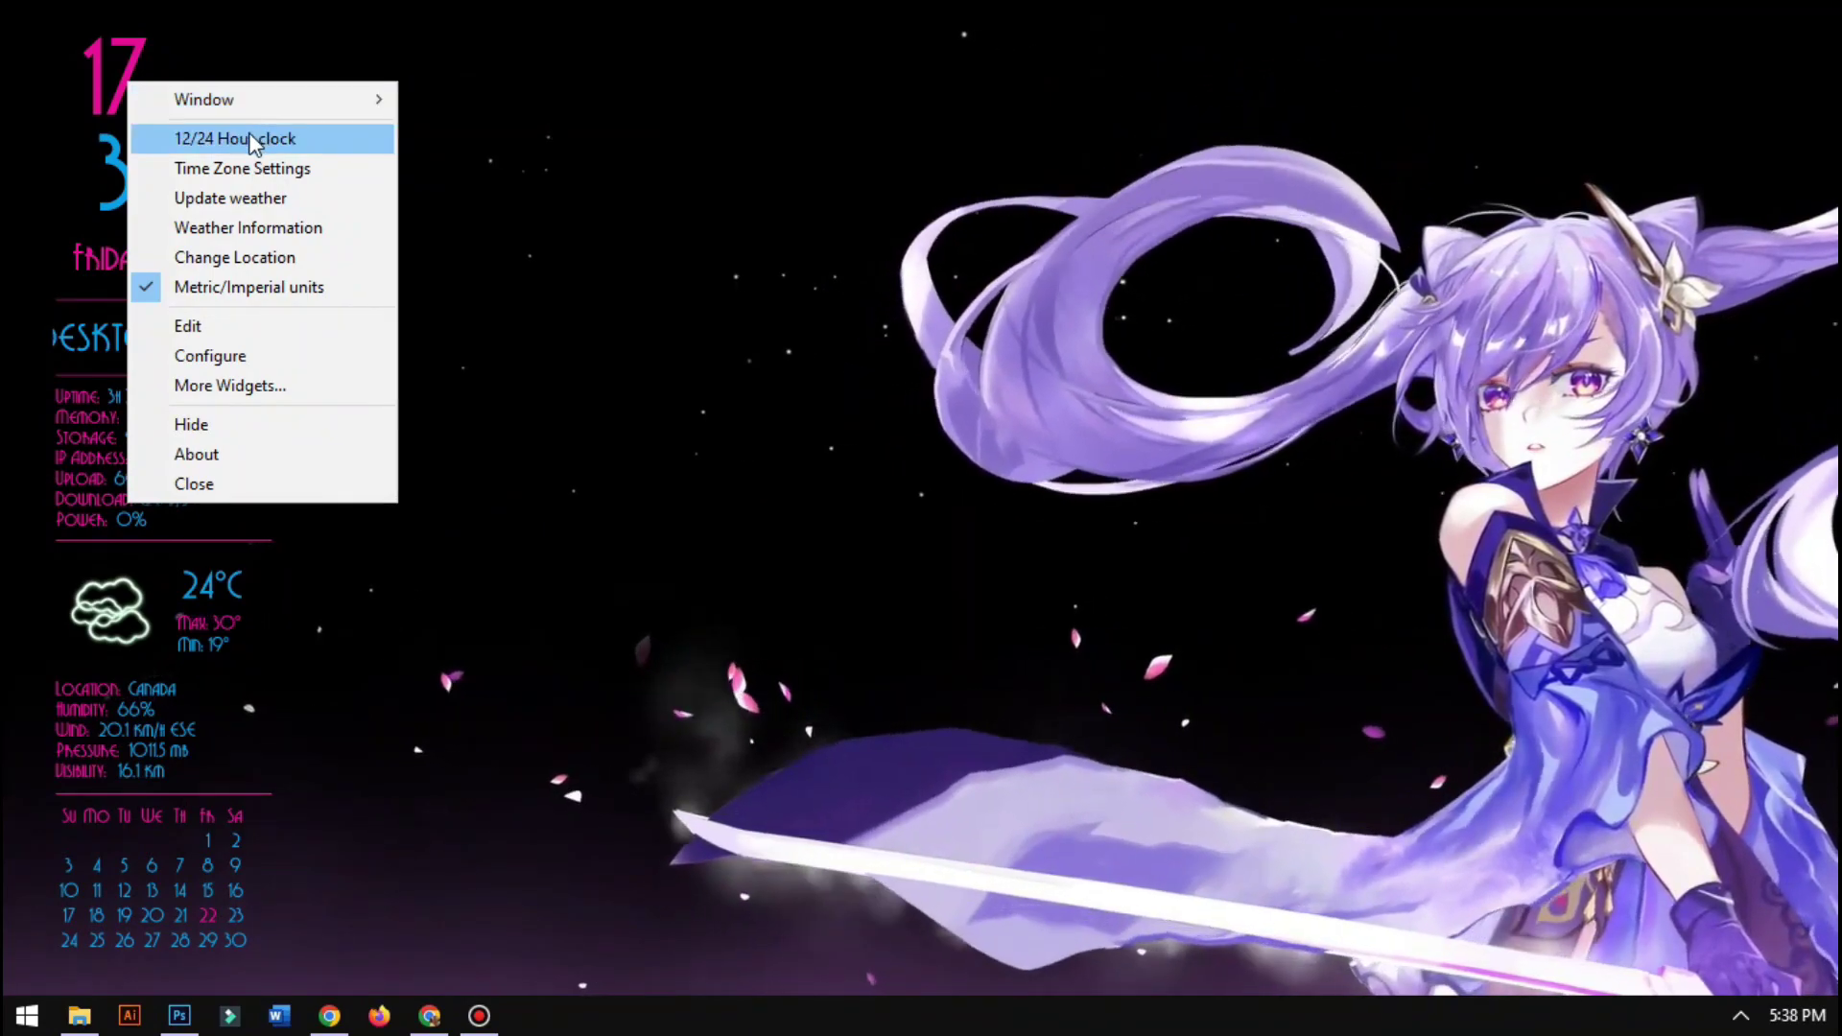
{"action": "left_click", "coordinate": [244, 141]}
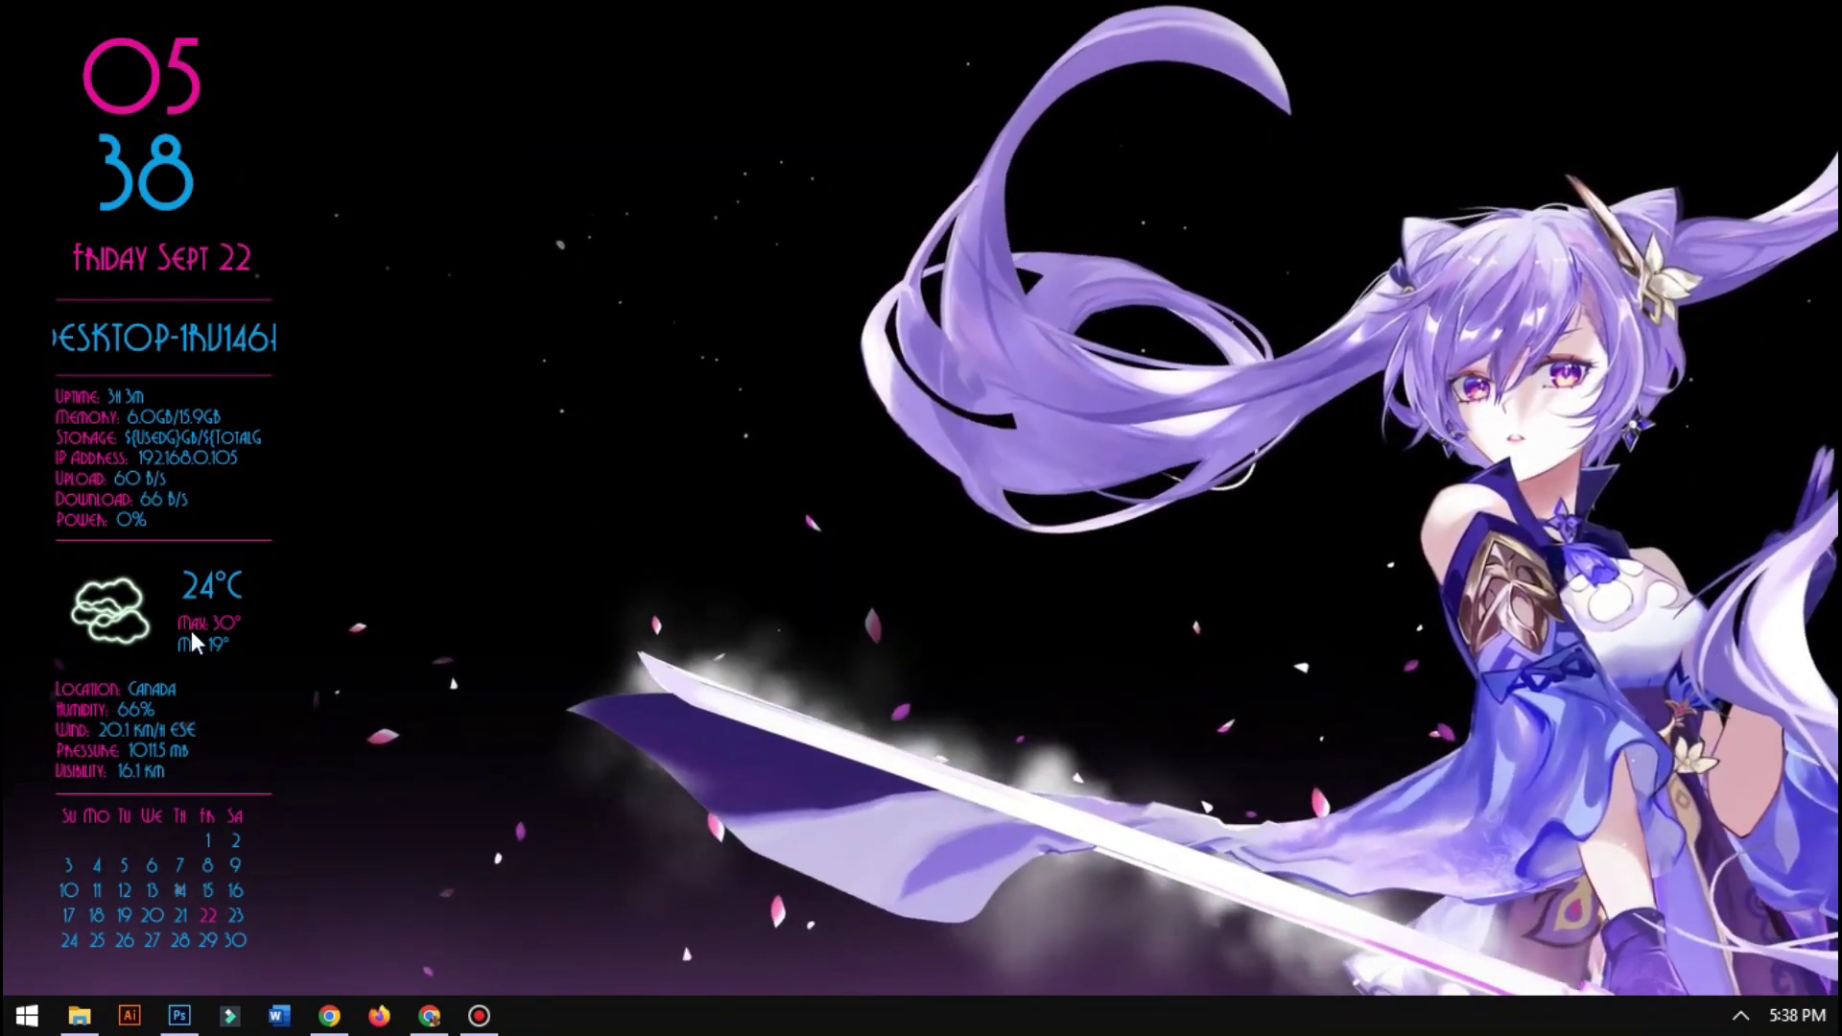
Examine the widget's weather information with its daily forecast, and close the weather details
{"action": "right_click", "coordinate": [193, 586]}
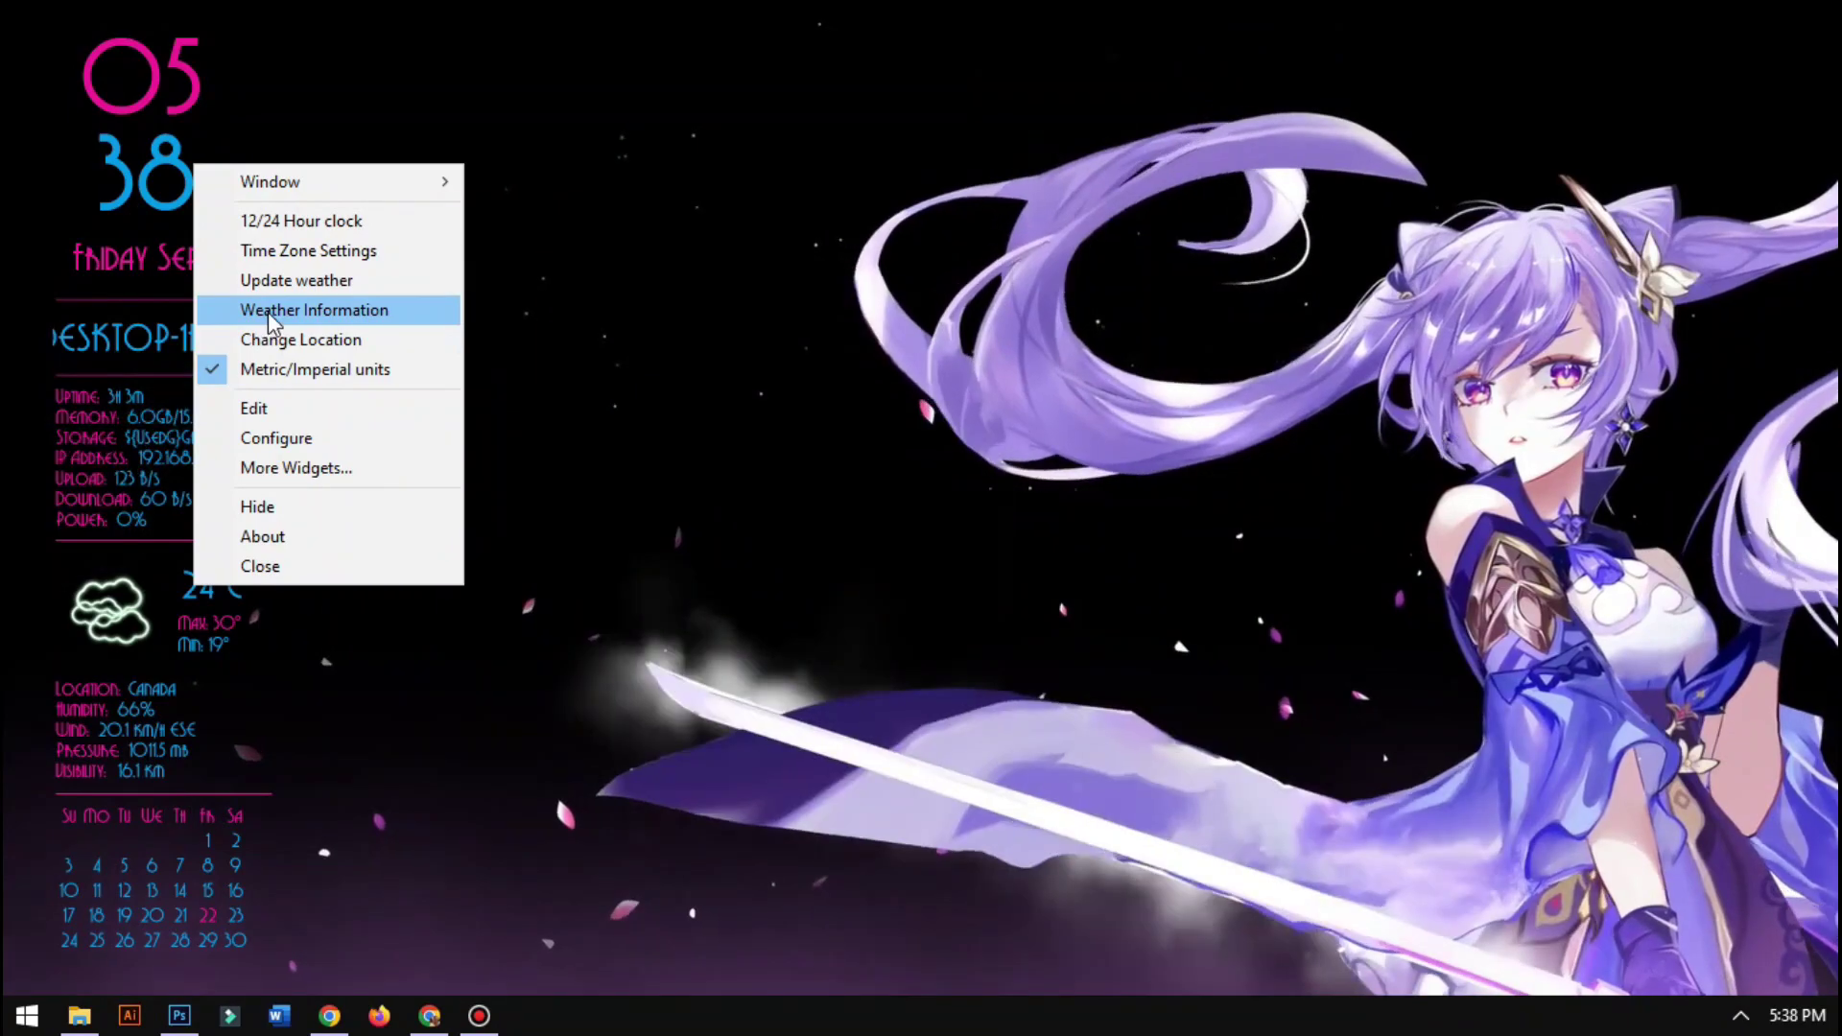
{"action": "left_click", "coordinate": [268, 313]}
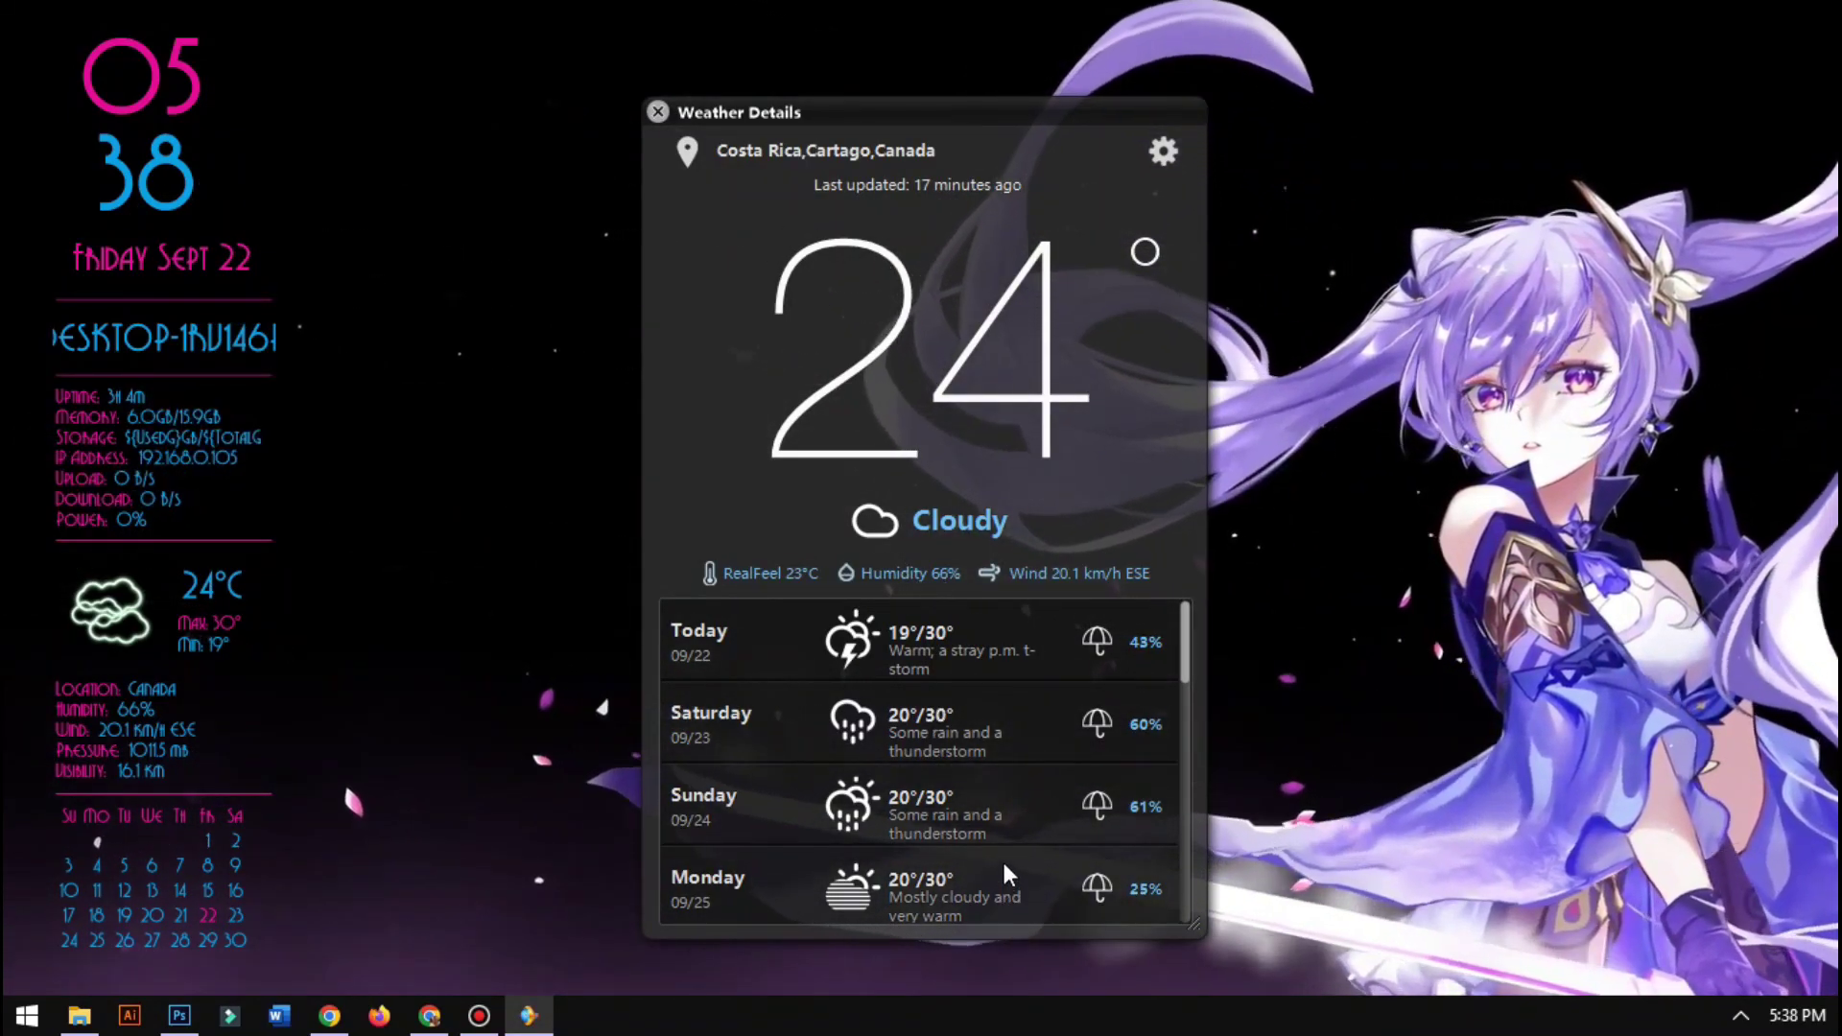
{"action": "left_click", "coordinate": [658, 111]}
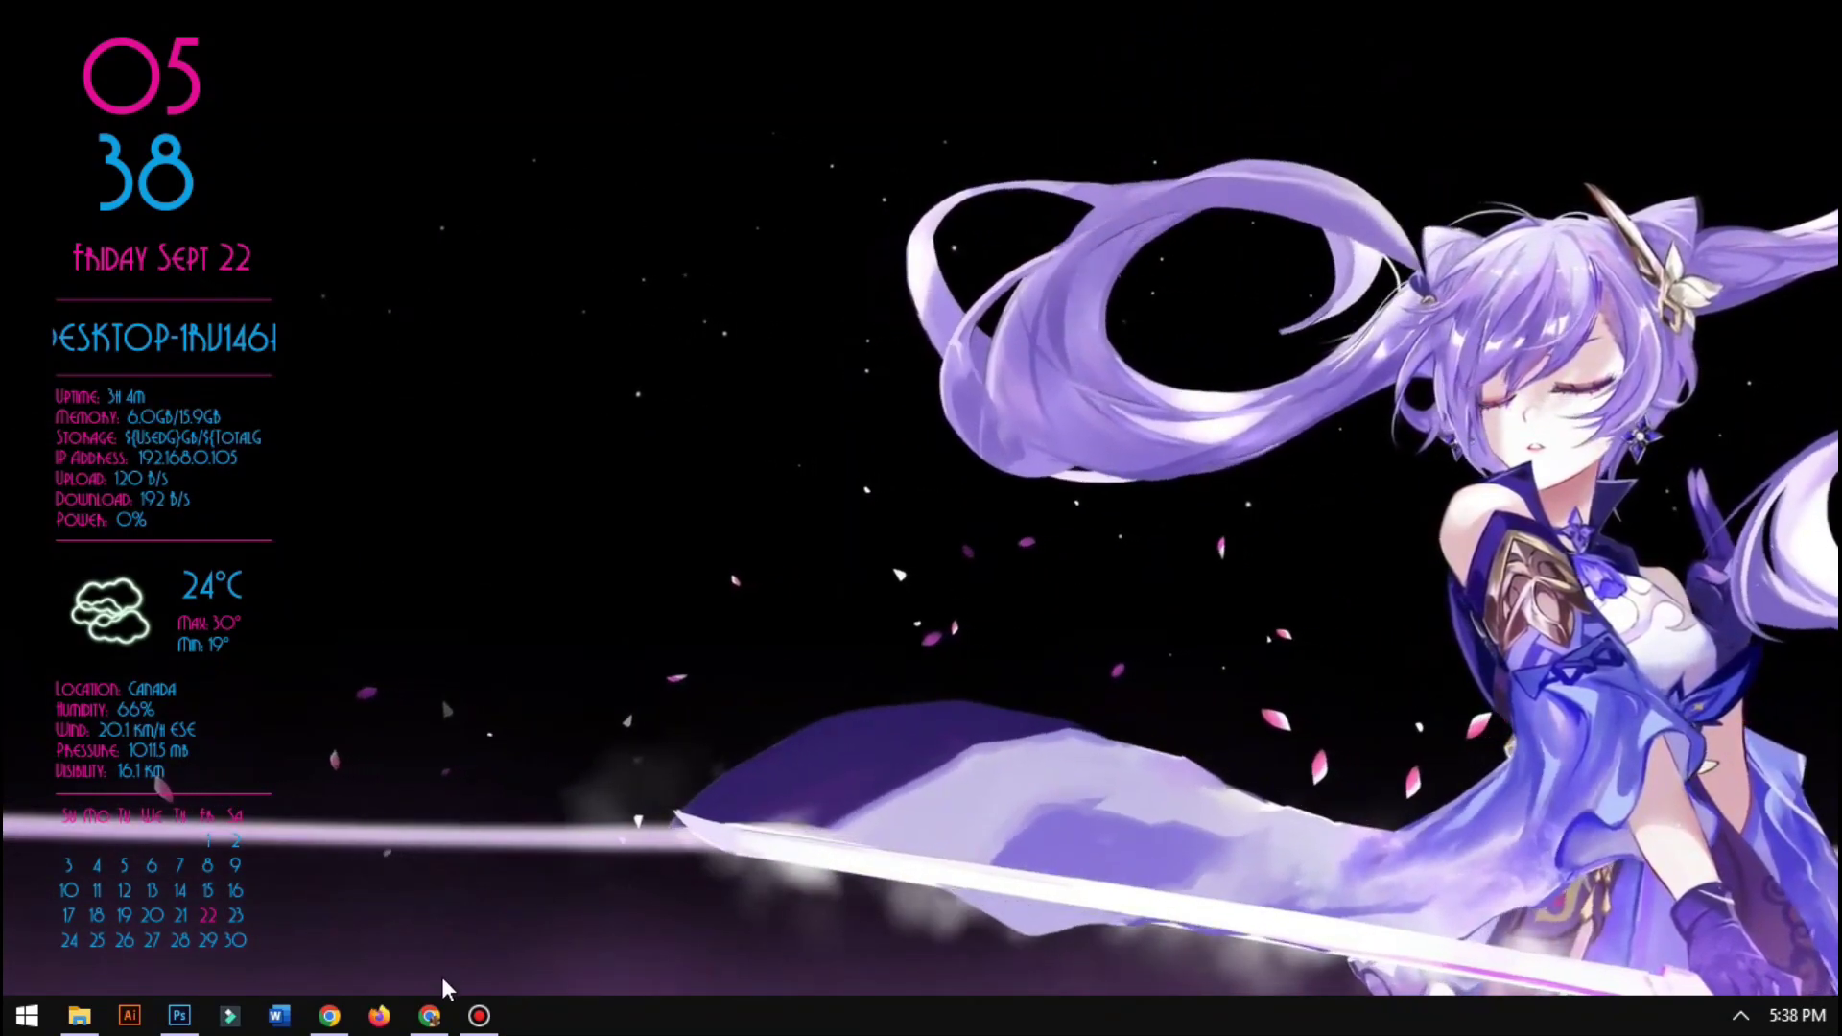
Switch to Chrome and download the Rainmeter 4.5.18 release from rainmeter.net
{"action": "left_click", "coordinate": [431, 1017]}
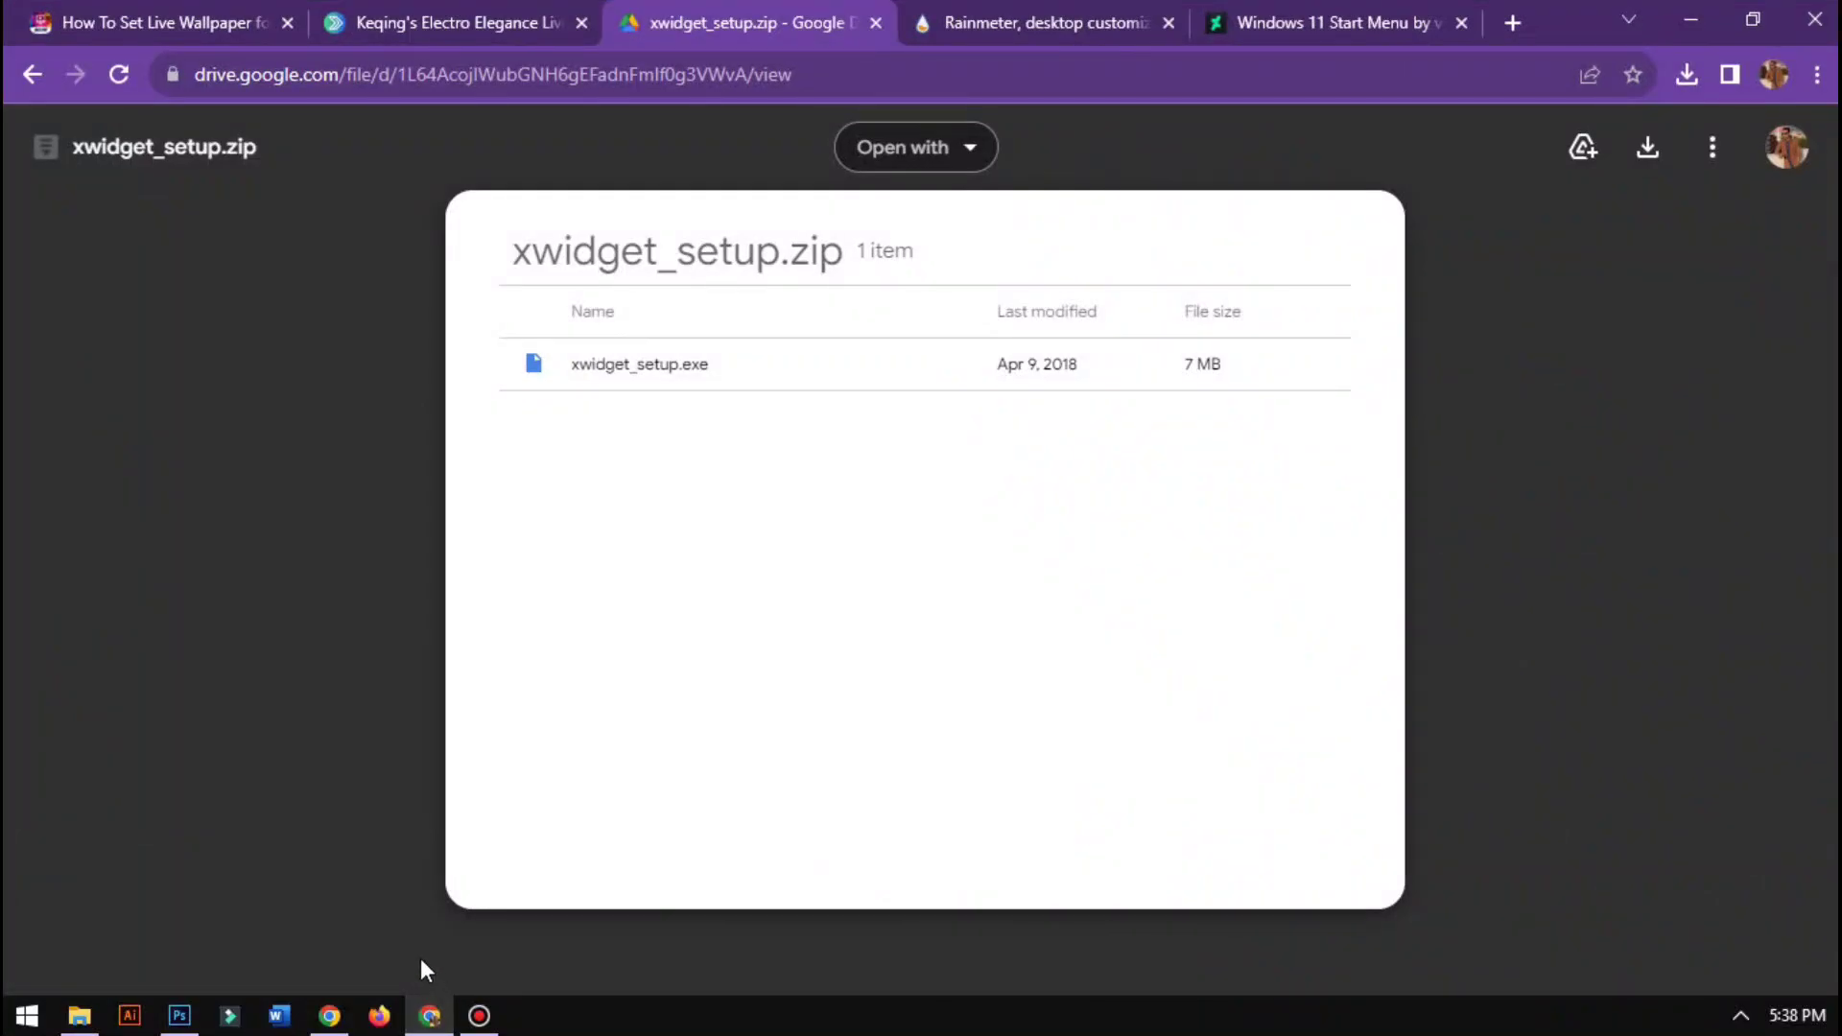
{"action": "left_click", "coordinate": [1038, 23]}
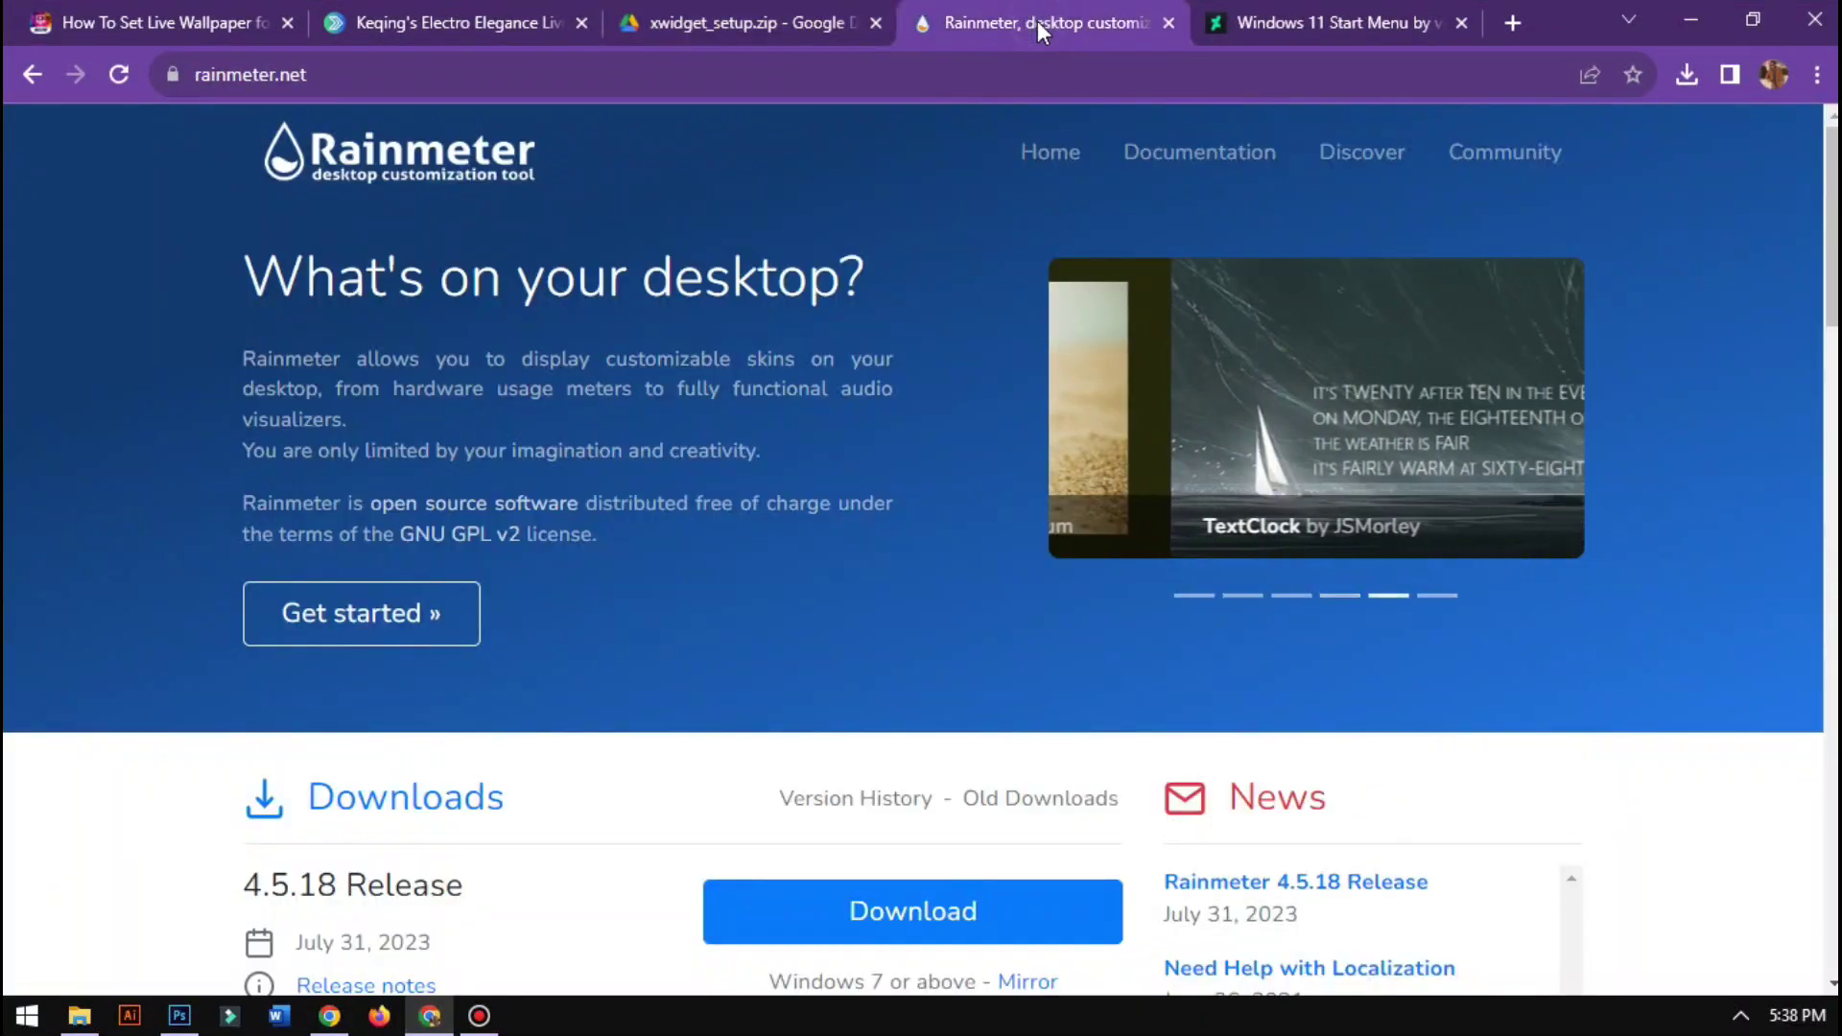
{"action": "scroll", "coordinate": [660, 751], "scroll_direction": "down", "scroll_amount": 3}
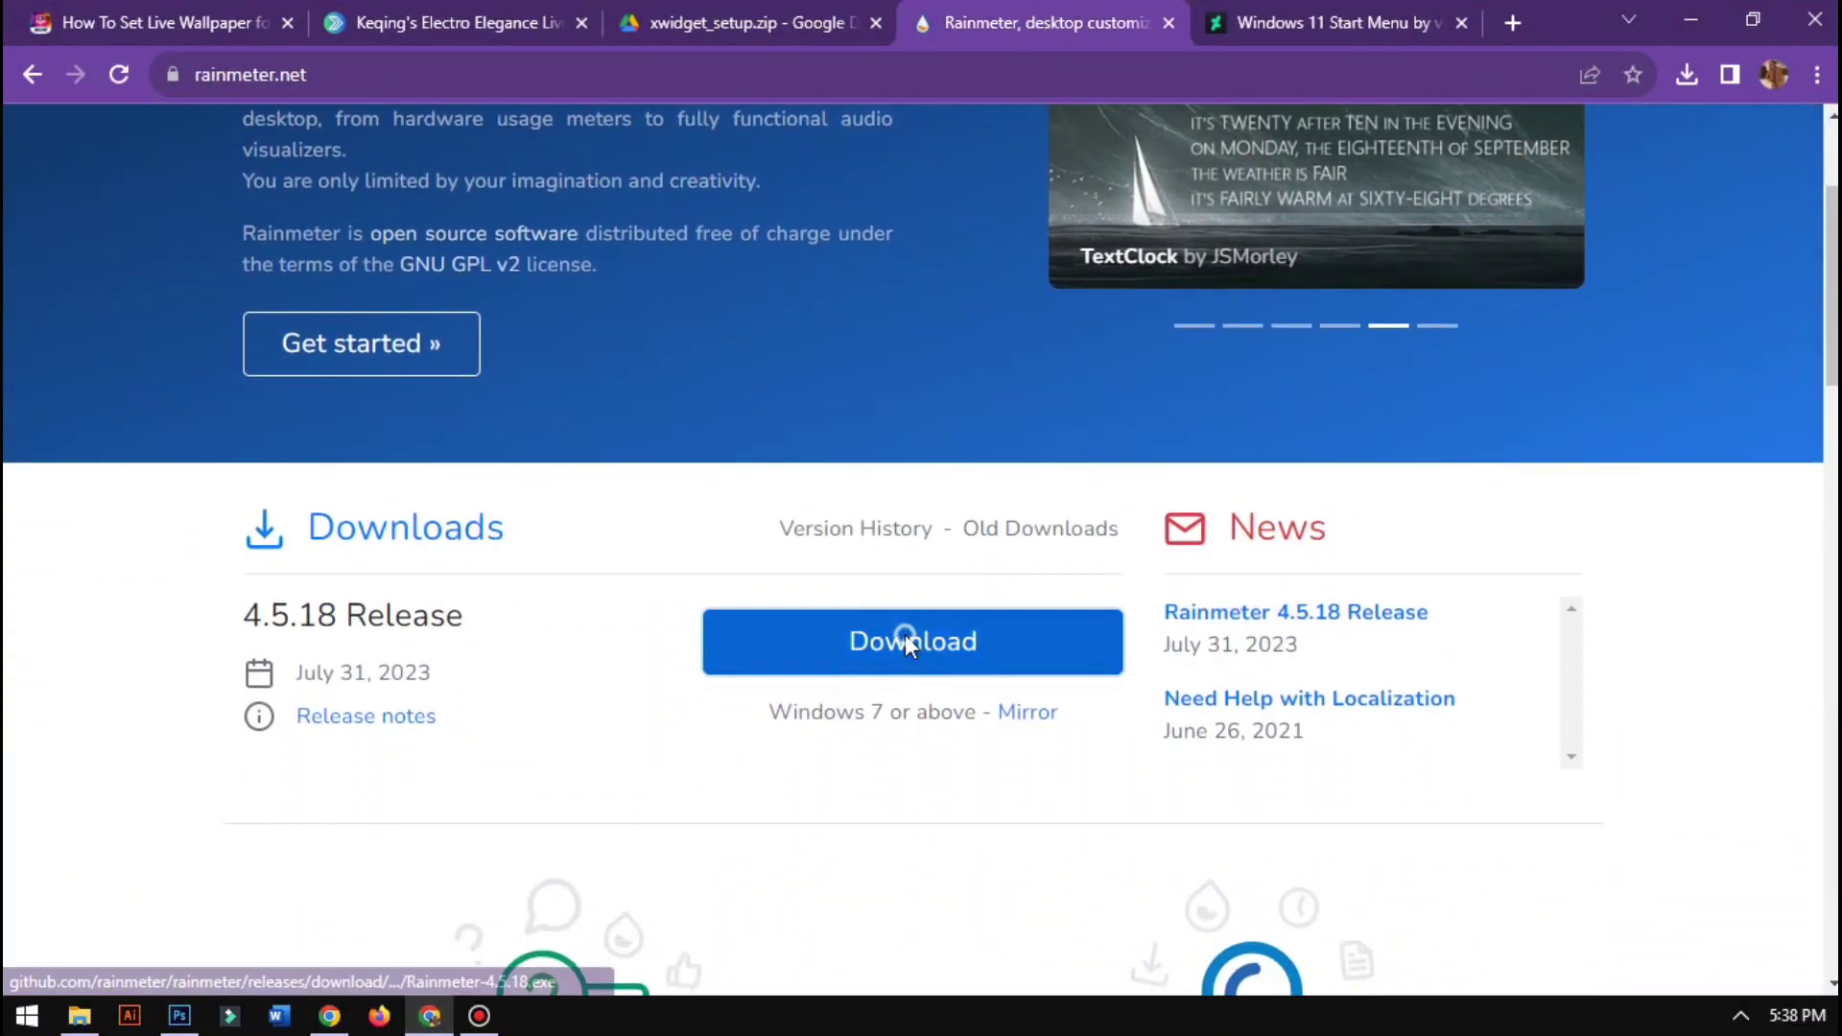
{"action": "left_click", "coordinate": [908, 645]}
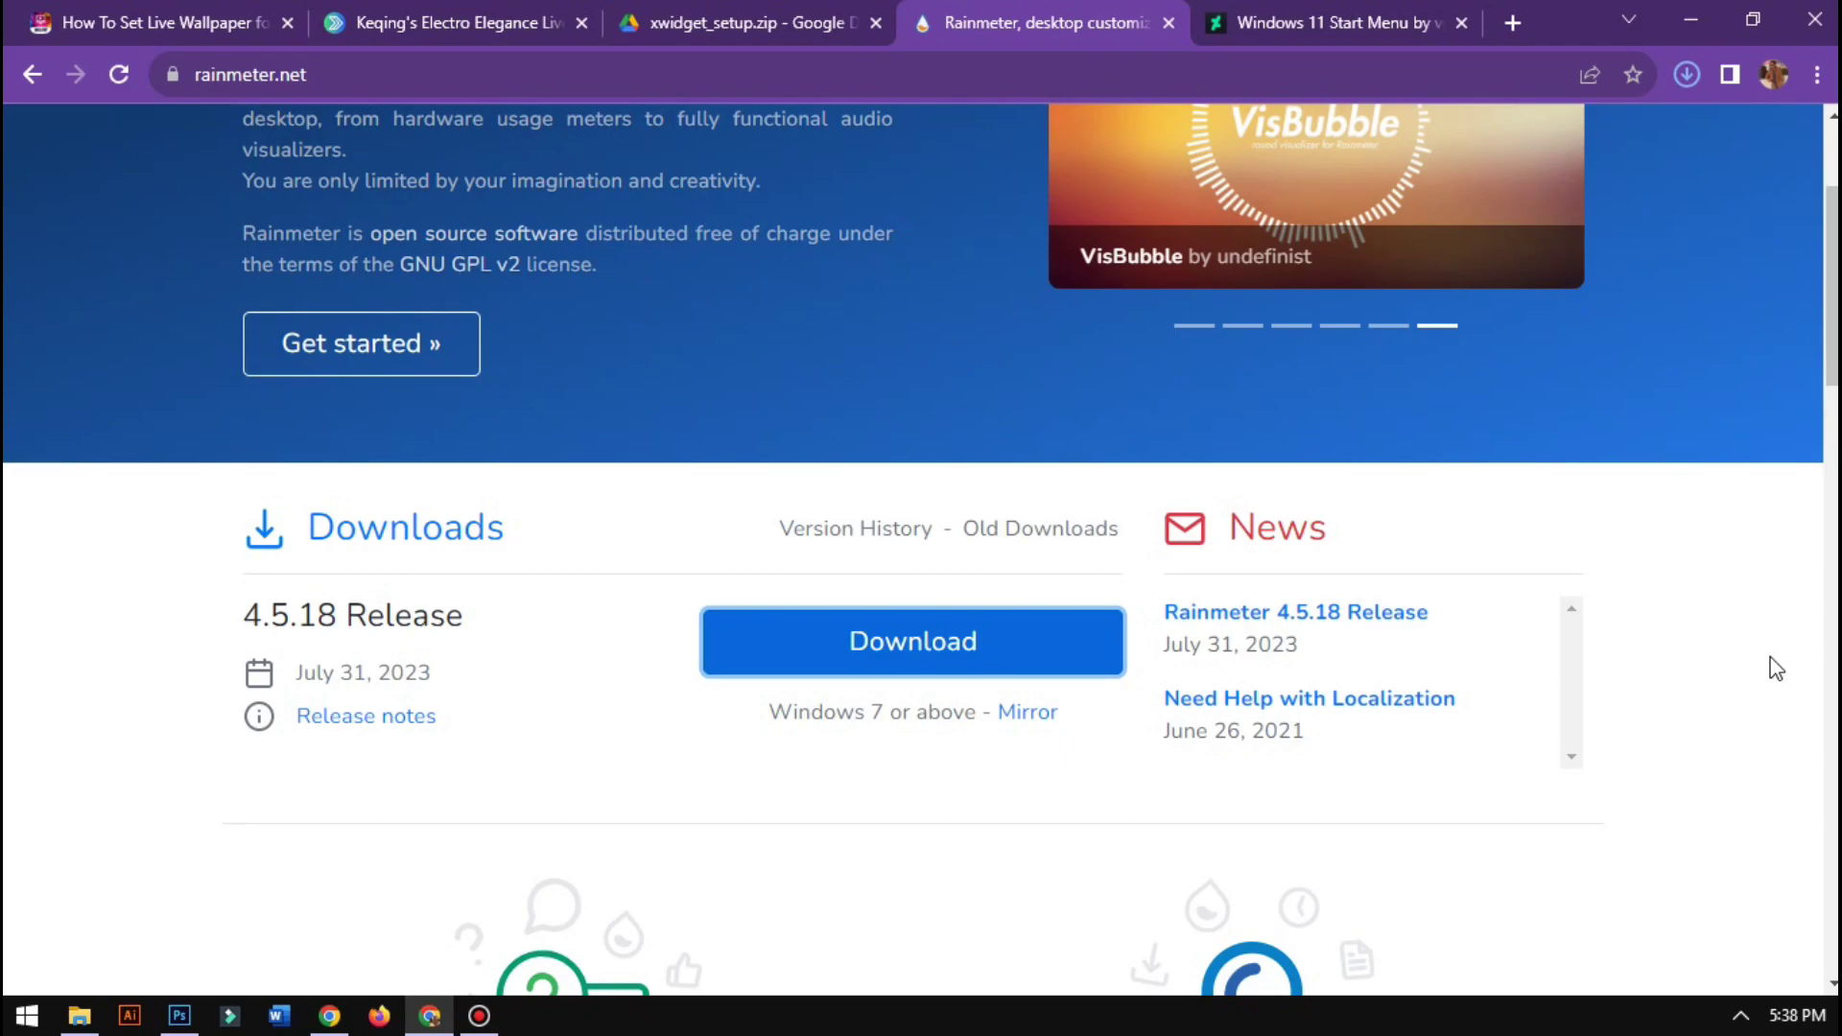
Run the downloaded Rainmeter 4.5.18 installer from the Downloads folder and complete the standard installation in English
{"action": "left_click", "coordinate": [1693, 17]}
{"action": "left_click", "coordinate": [88, 1020]}
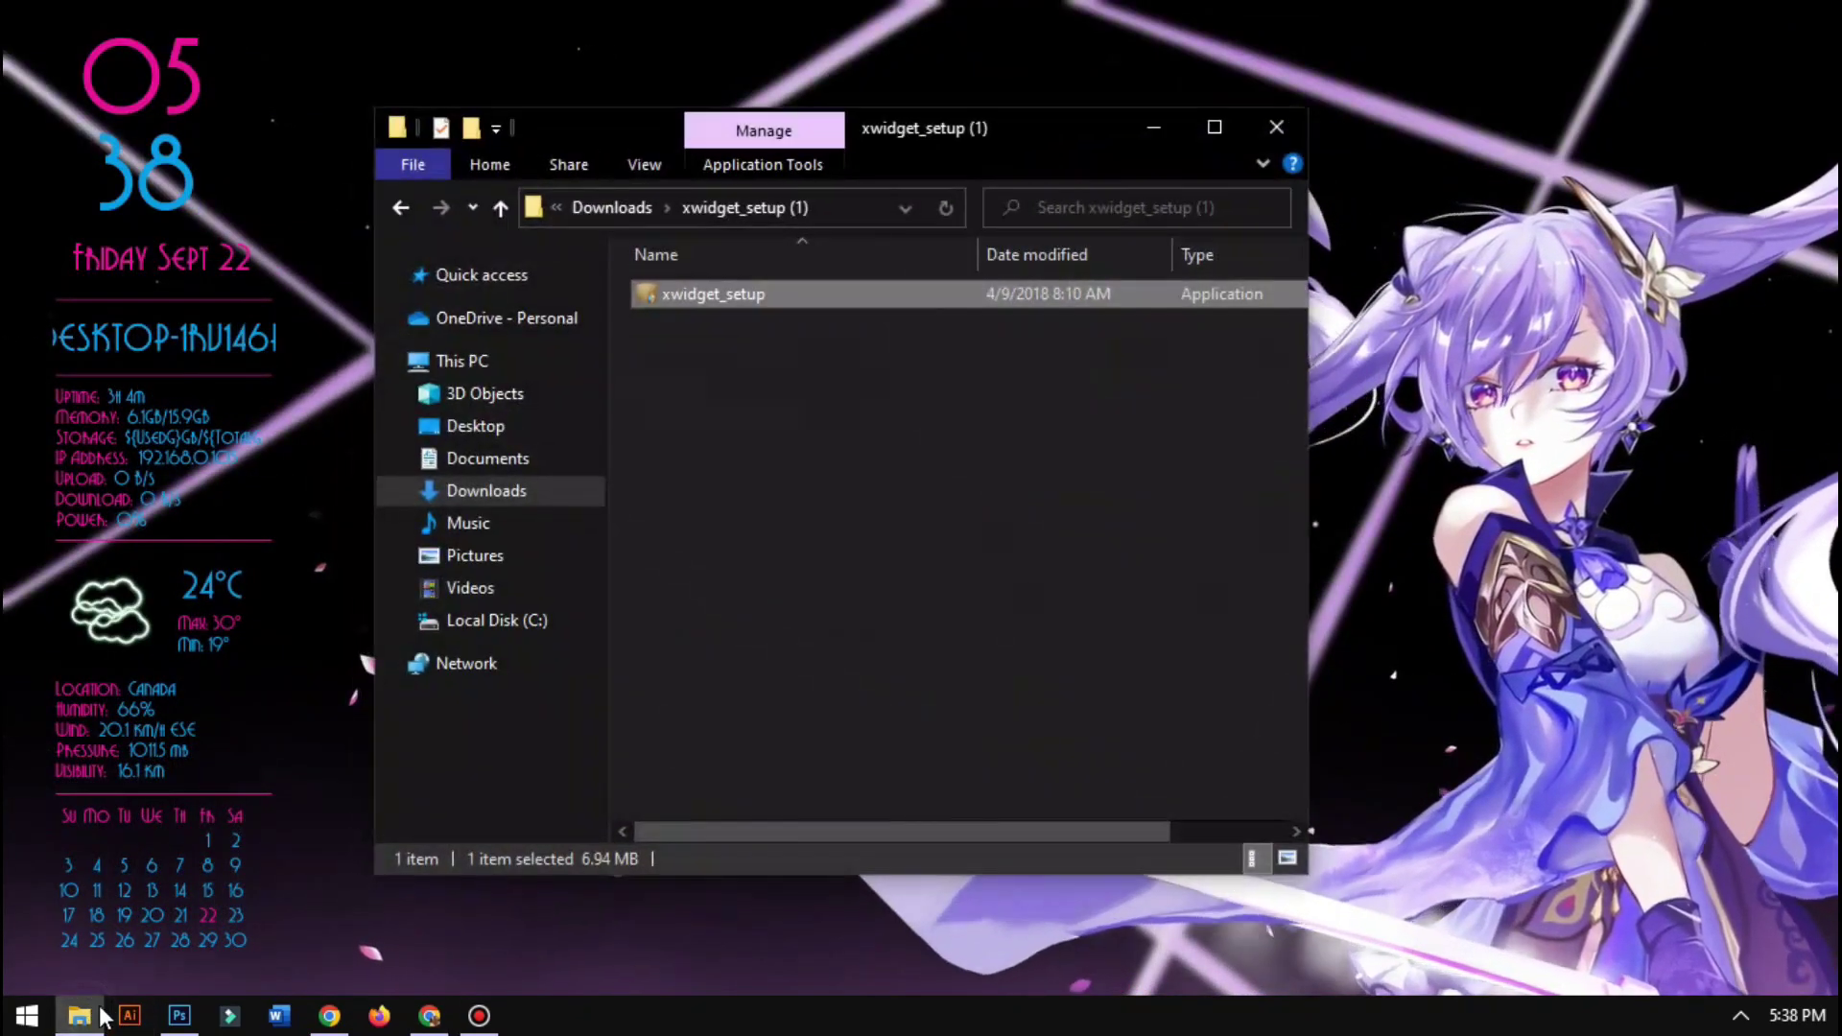
{"action": "left_click", "coordinate": [464, 495]}
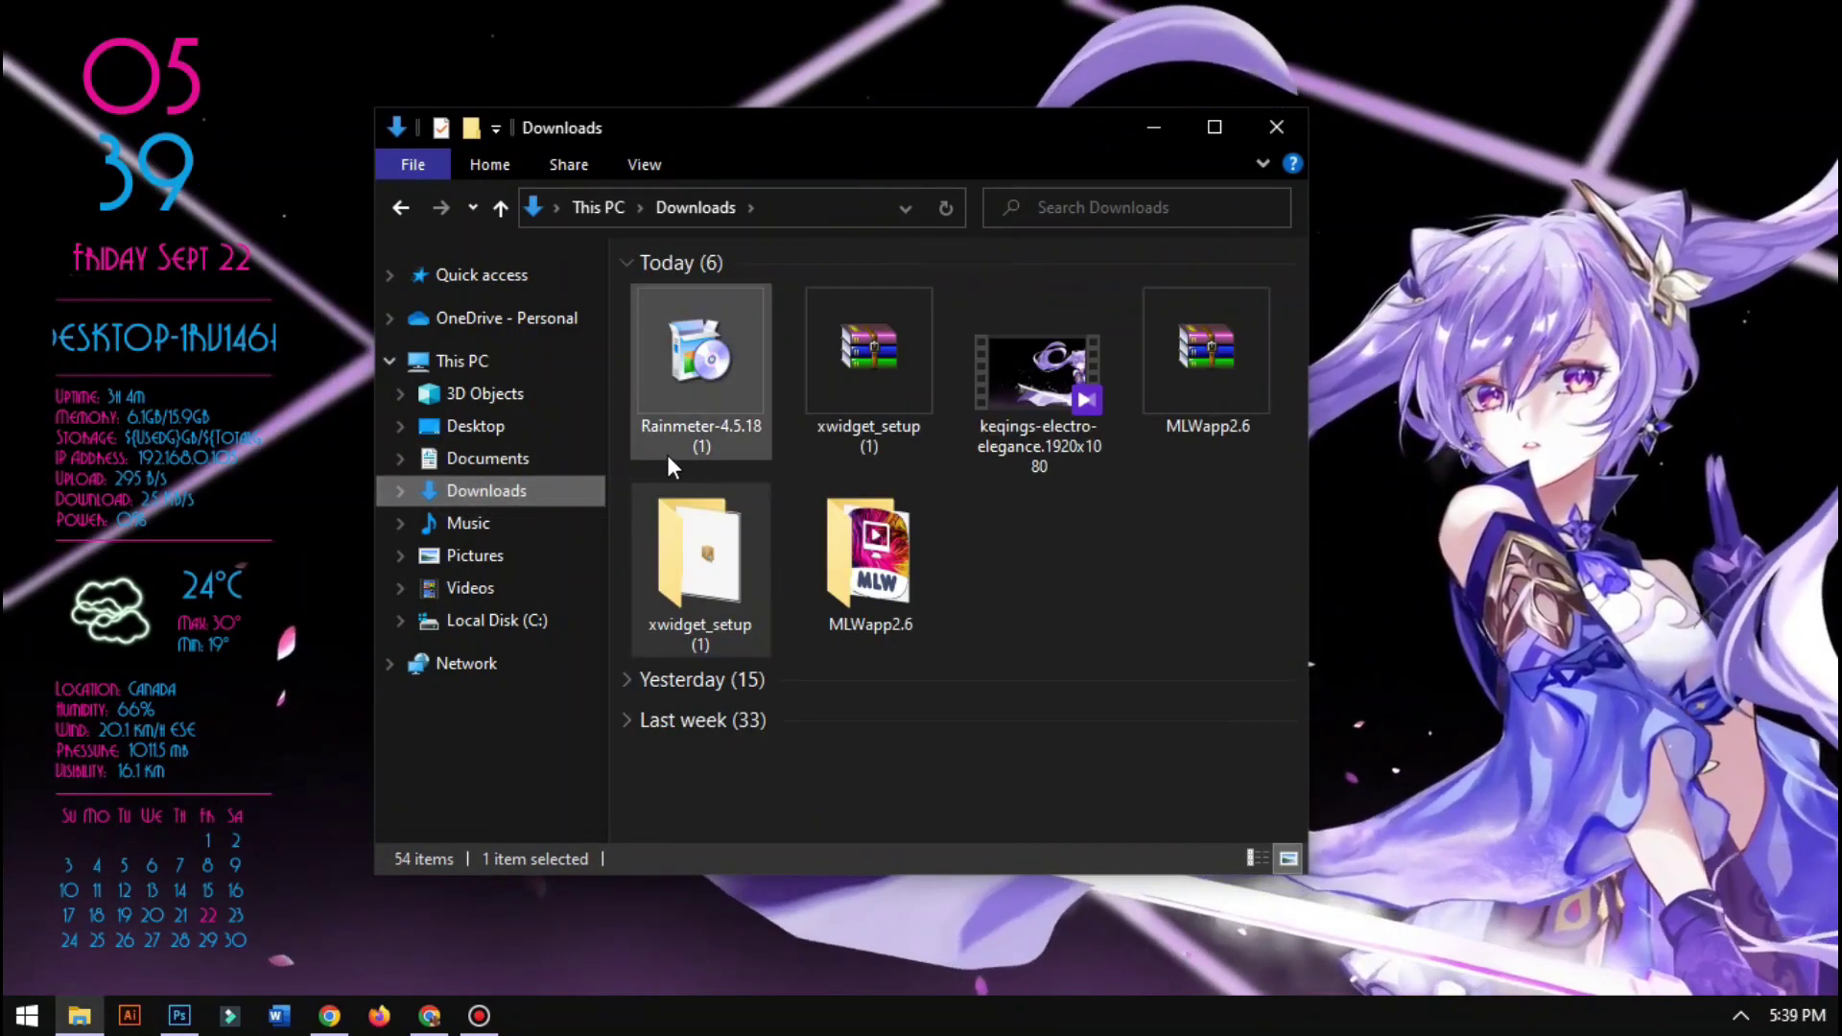
{"action": "left_click", "coordinate": [703, 390]}
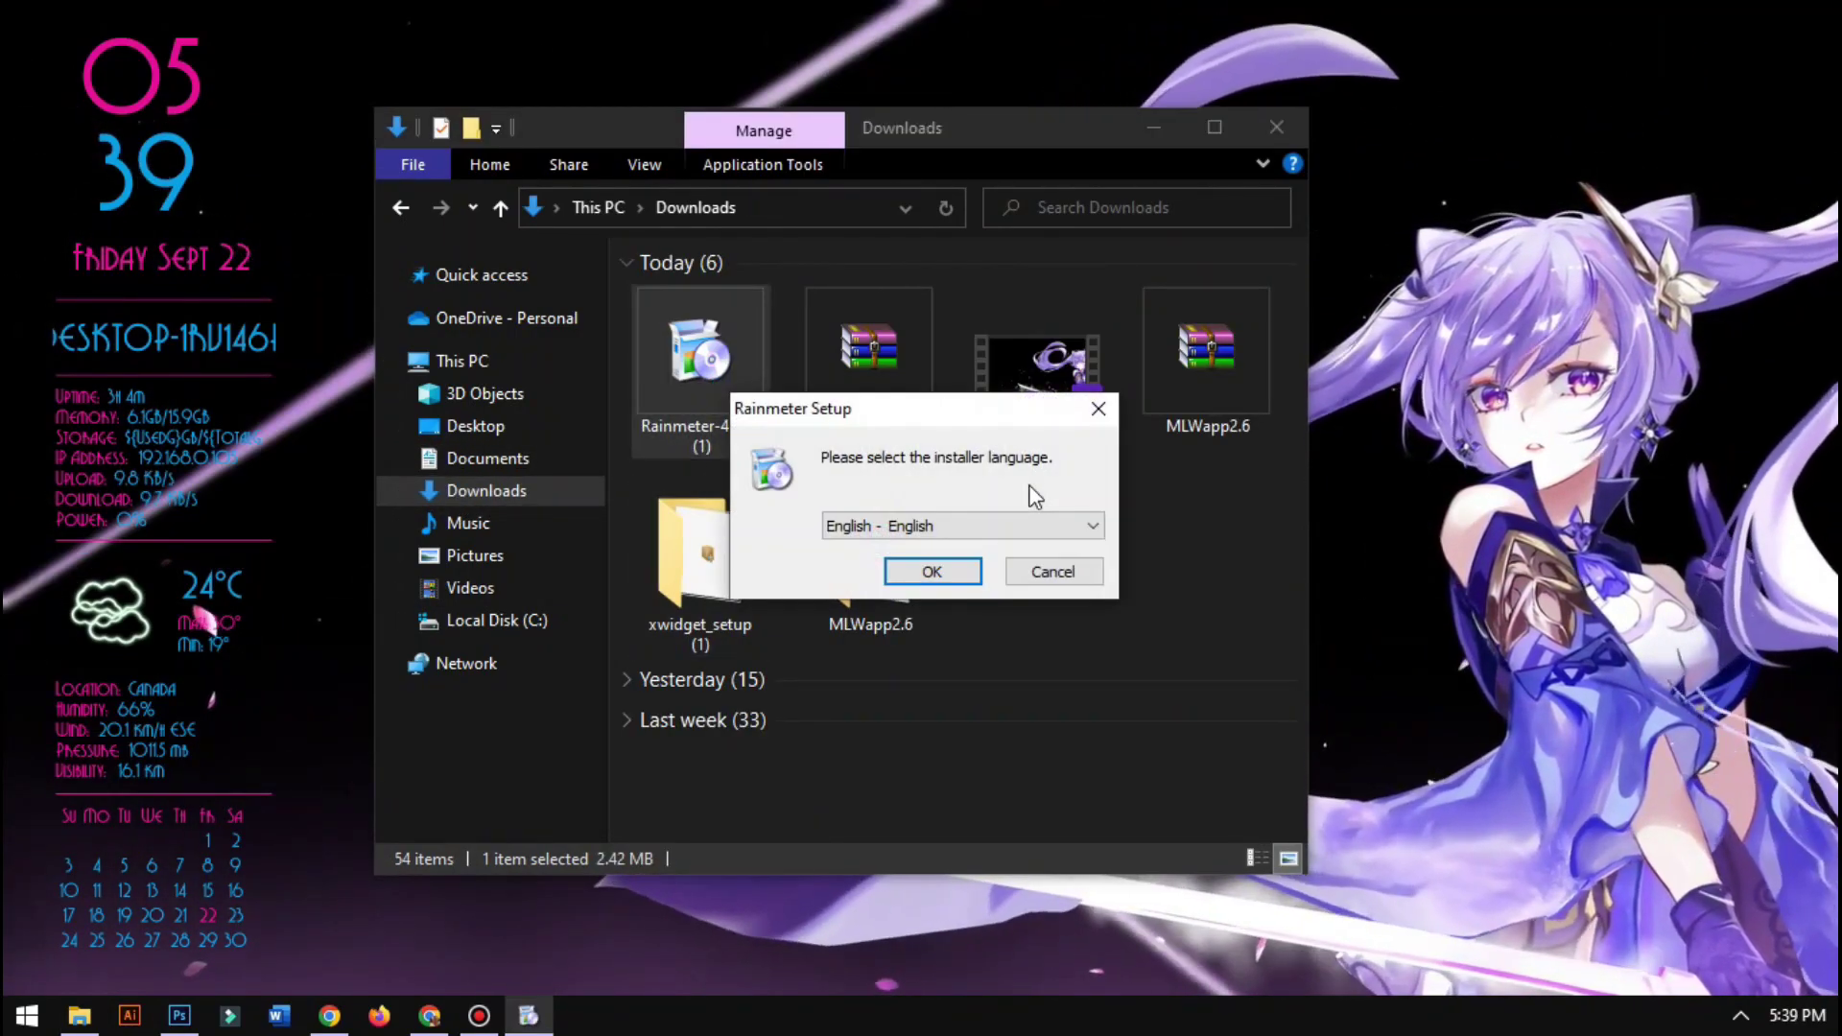
{"action": "left_click", "coordinate": [933, 573]}
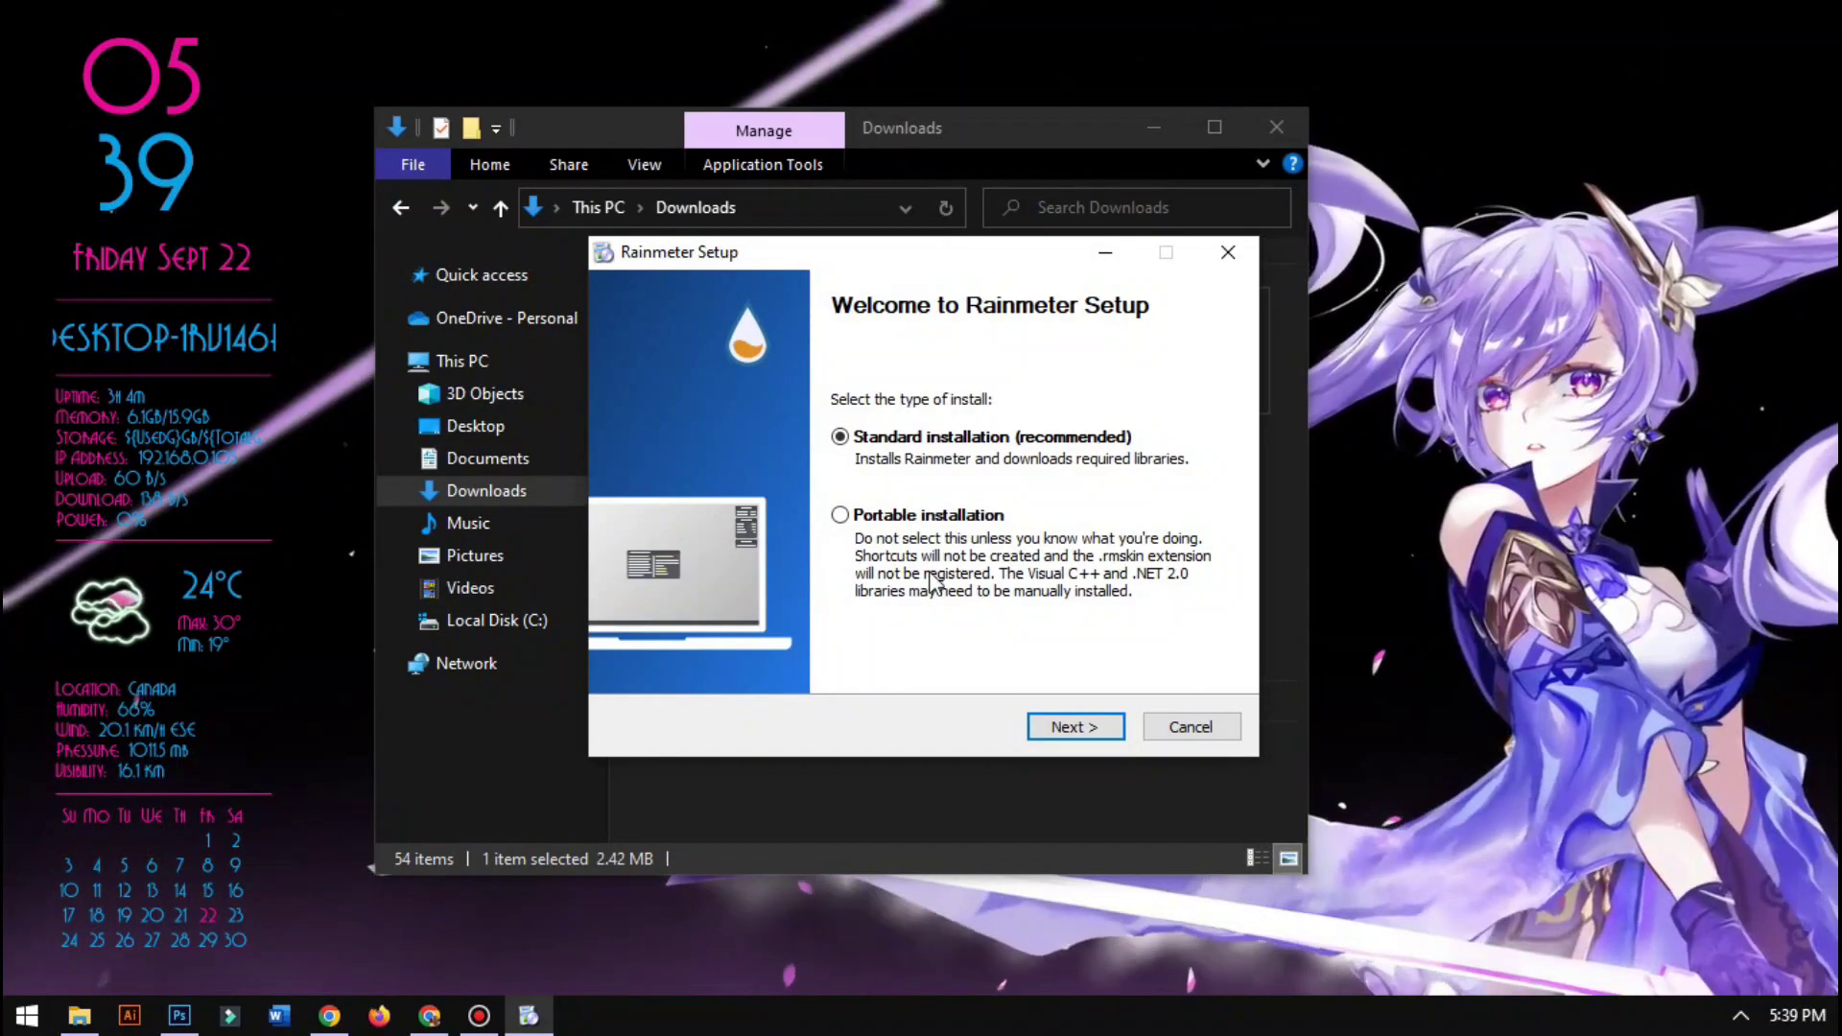
{"action": "left_click", "coordinate": [1063, 727]}
{"action": "left_click", "coordinate": [1062, 727]}
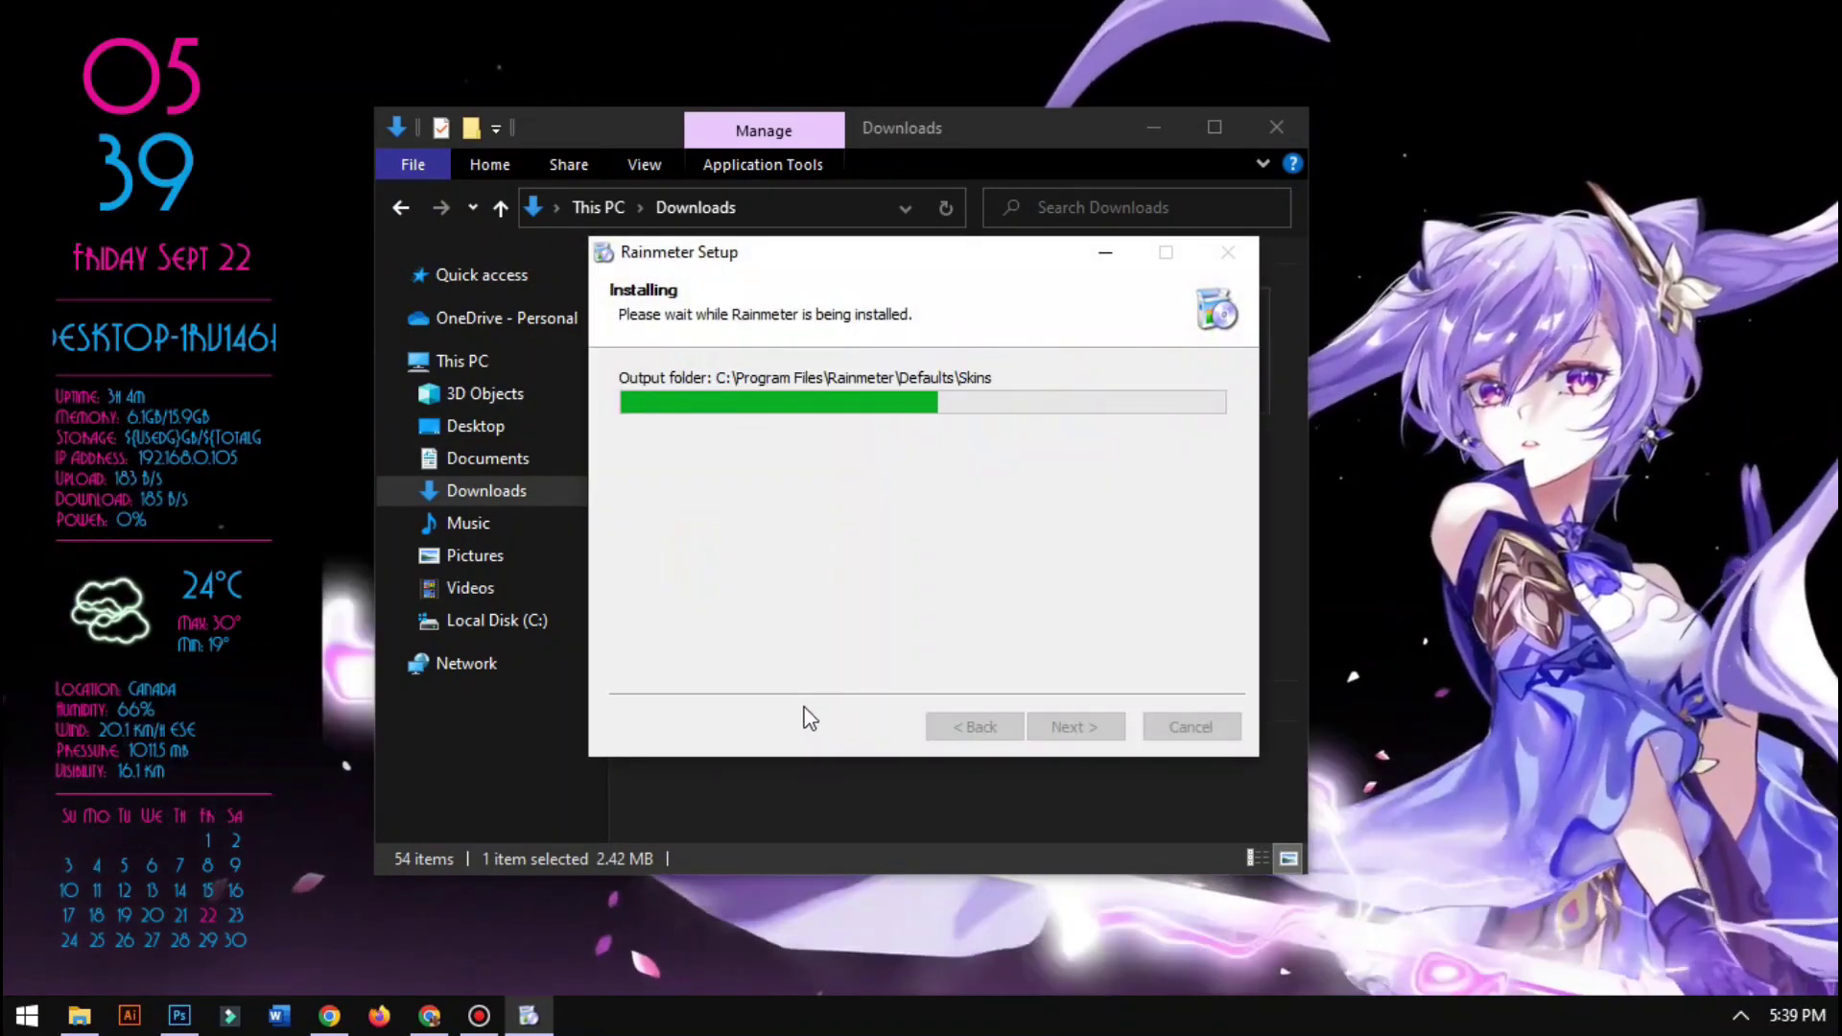
{"action": "left_click", "coordinate": [1076, 731]}
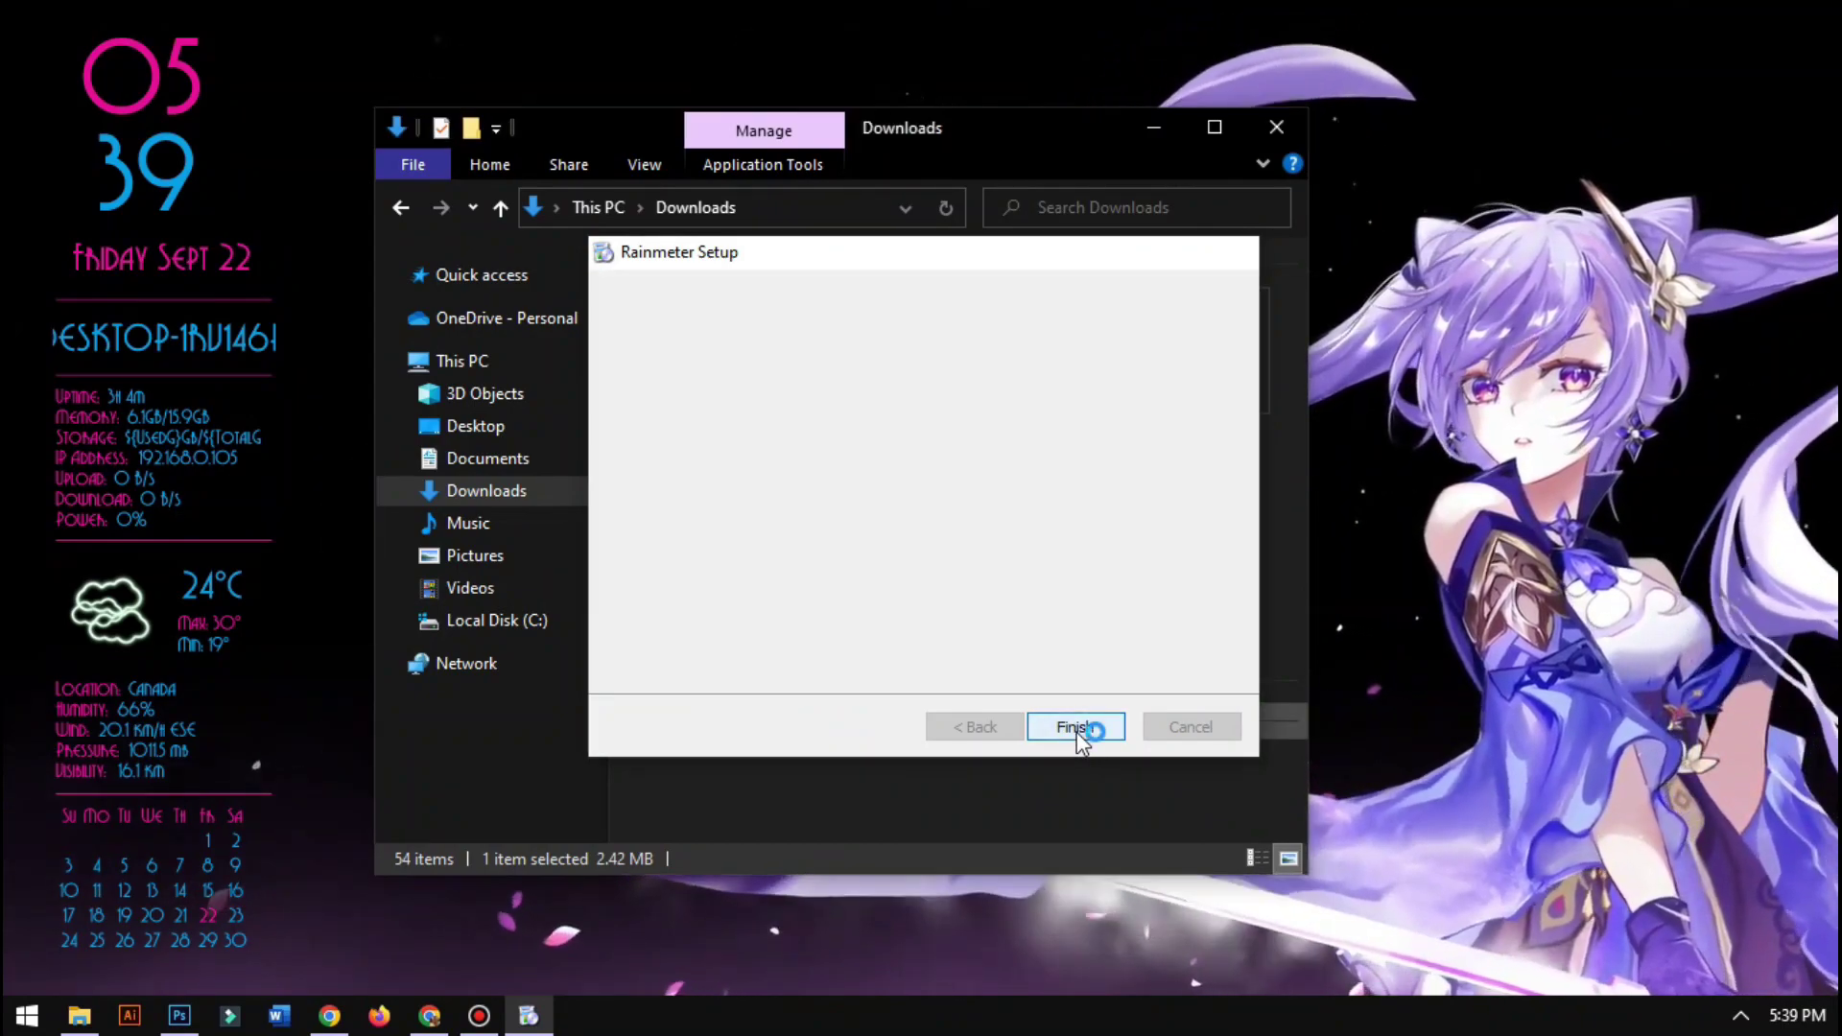
{"action": "left_click", "coordinate": [1065, 607]}
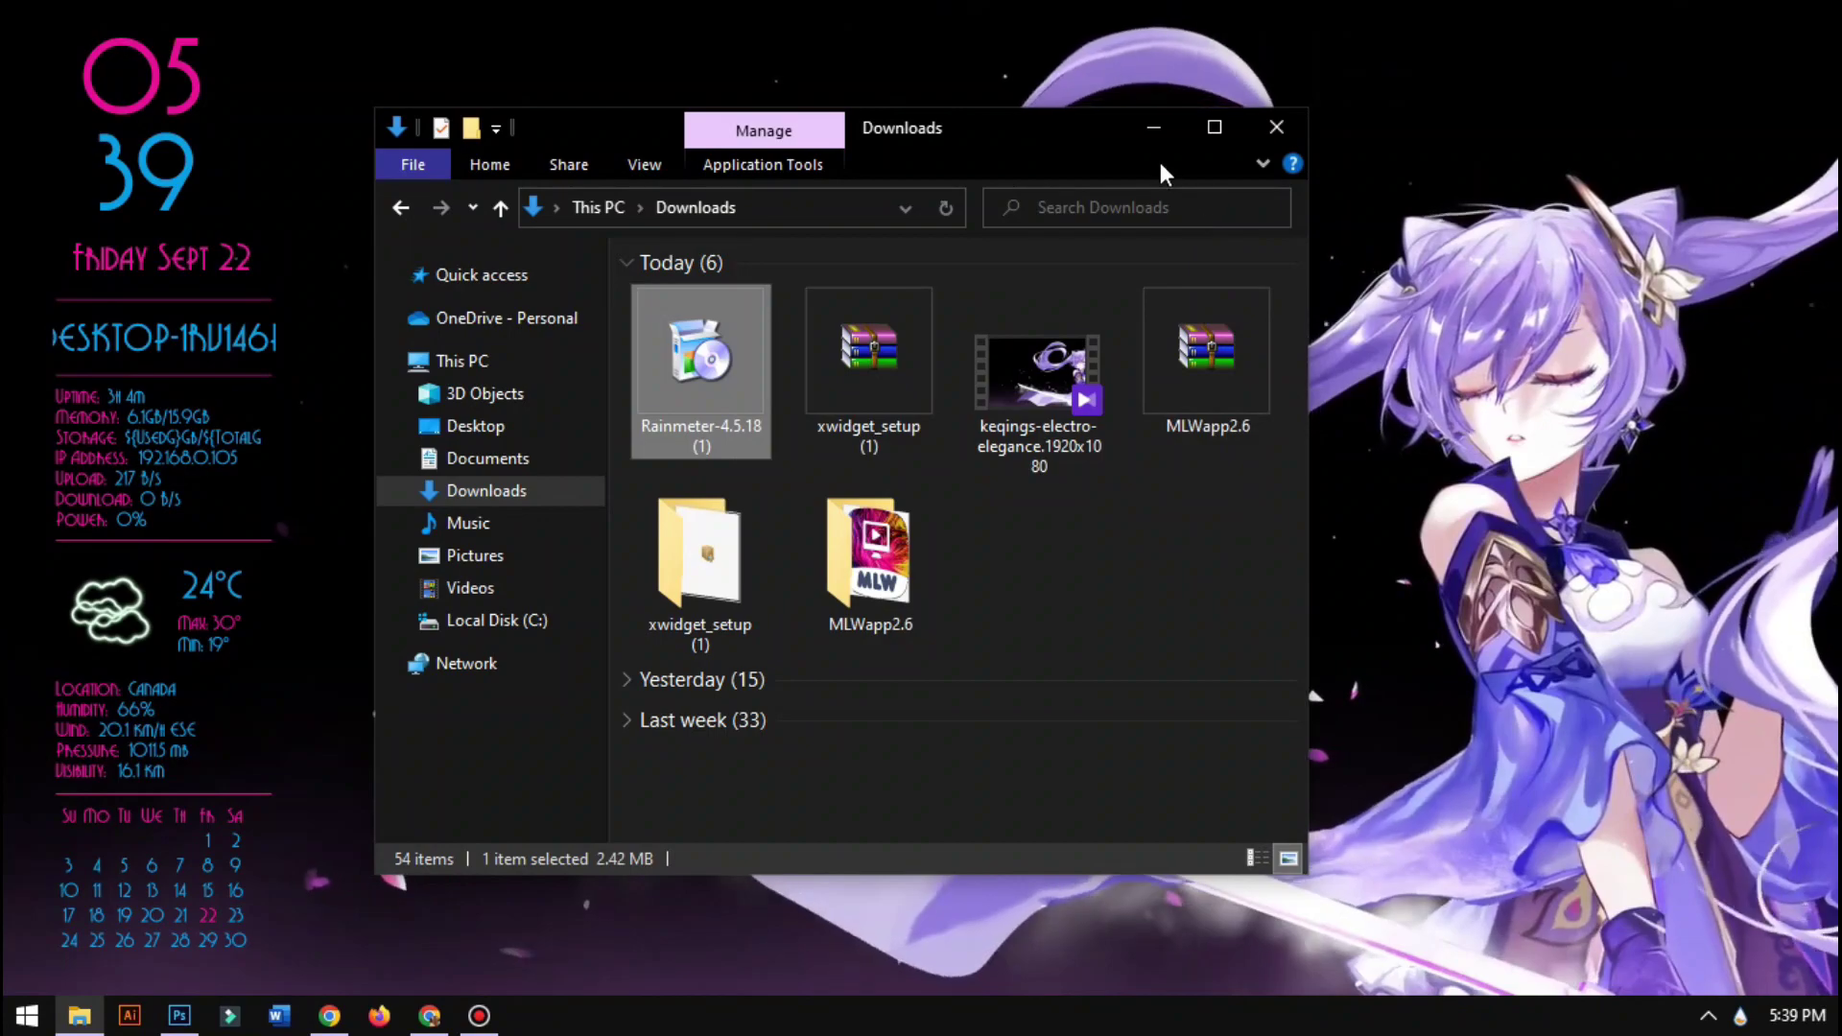
Switch back to Chrome and download the Windows 11 Start Menu Rainmeter skin from its DeviantArt page
{"action": "left_click", "coordinate": [1151, 127]}
{"action": "left_click", "coordinate": [429, 1015]}
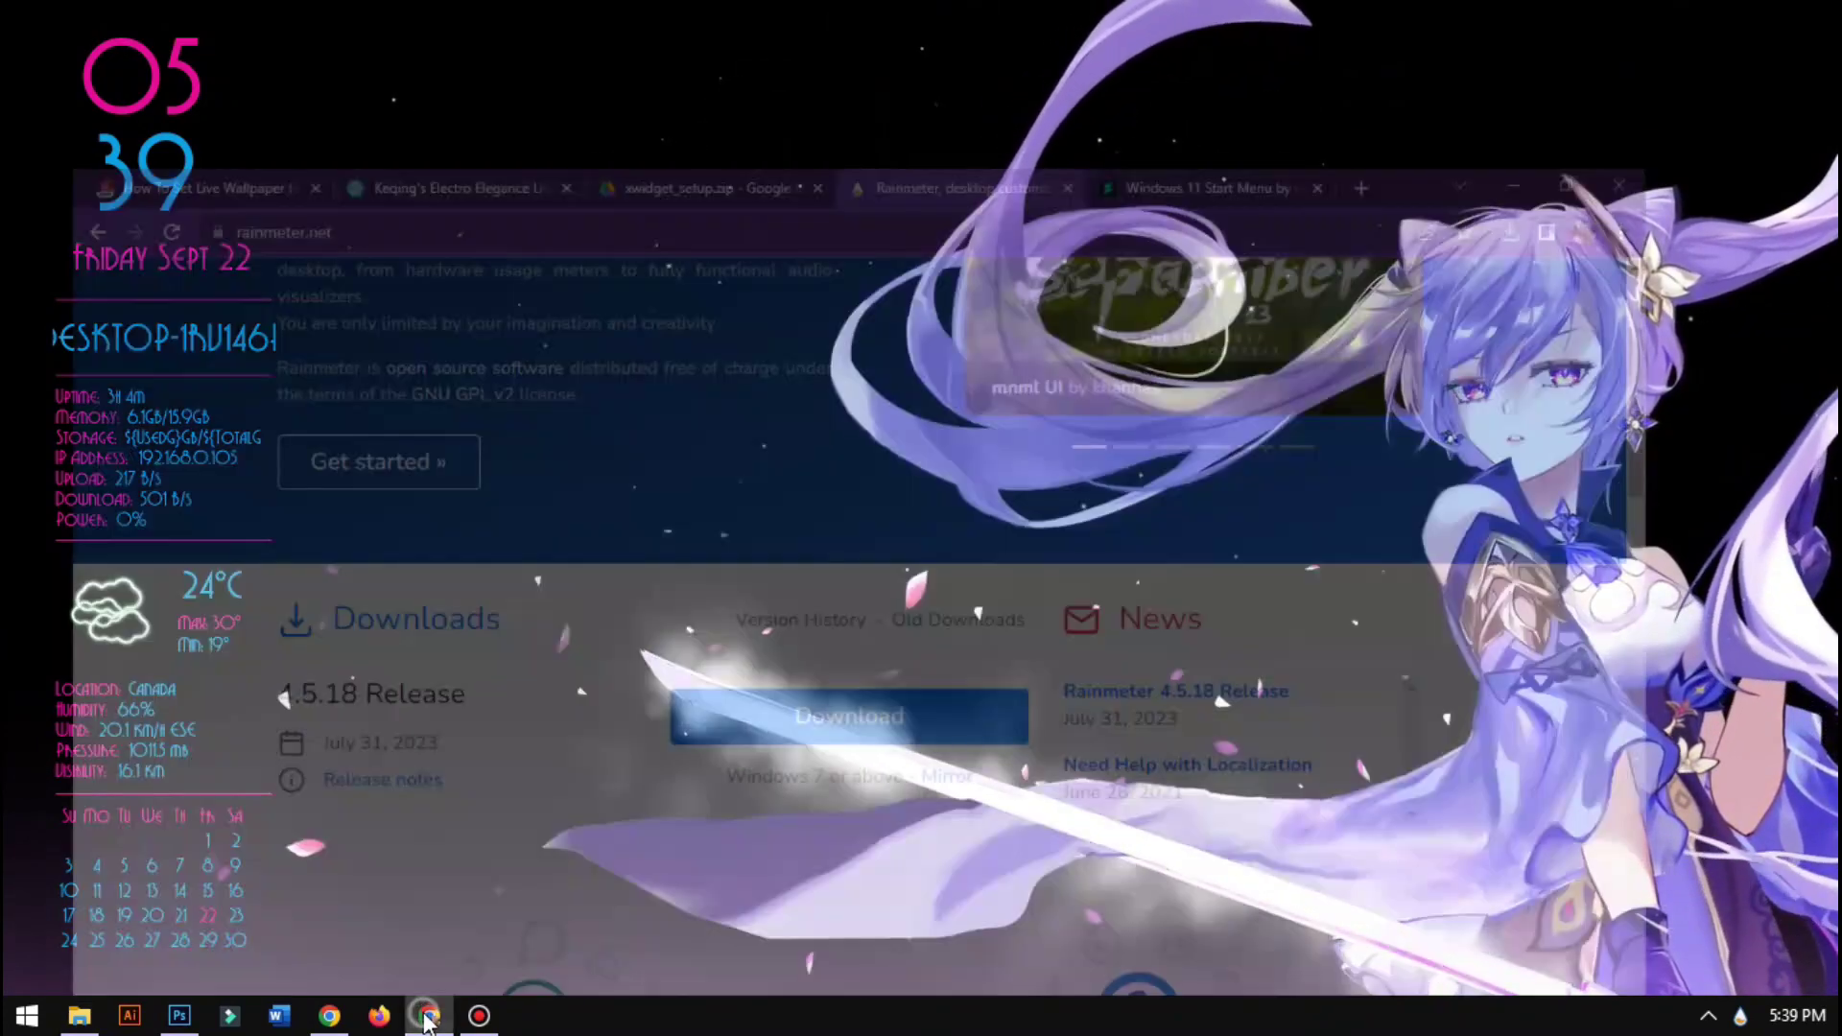
{"action": "left_click", "coordinate": [1290, 31]}
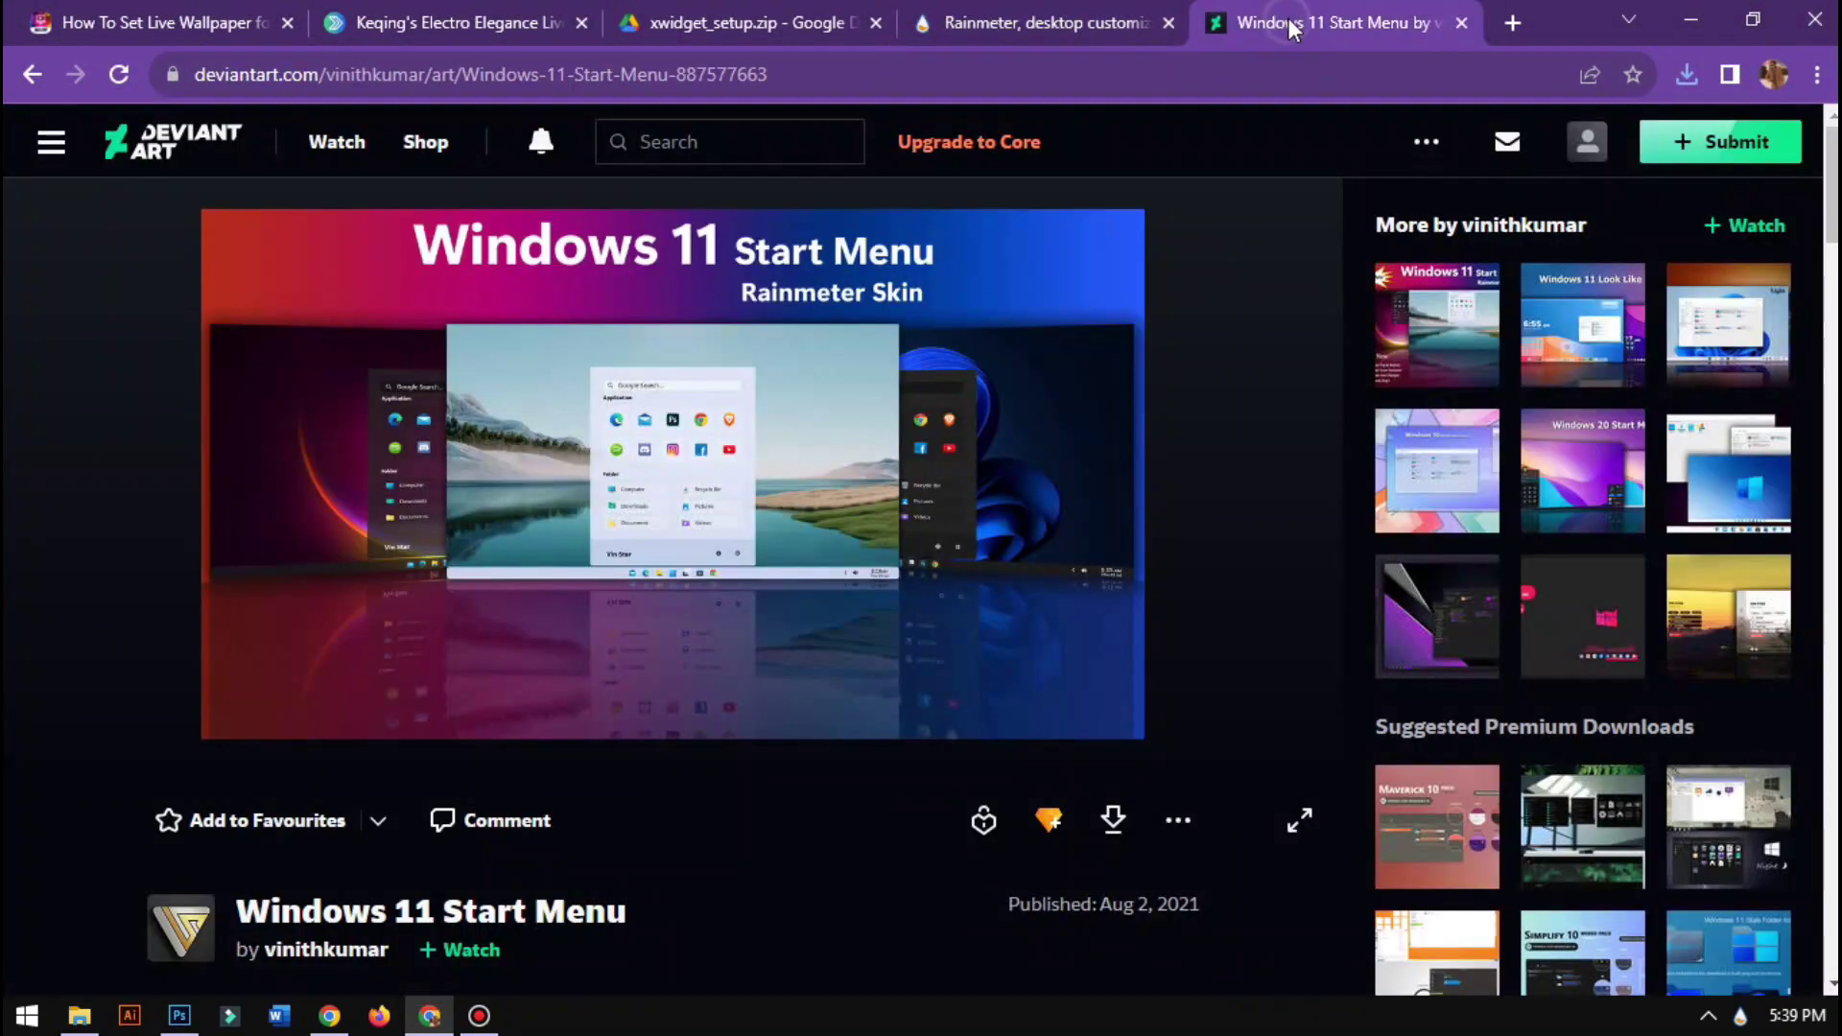
{"action": "left_click", "coordinate": [1110, 825]}
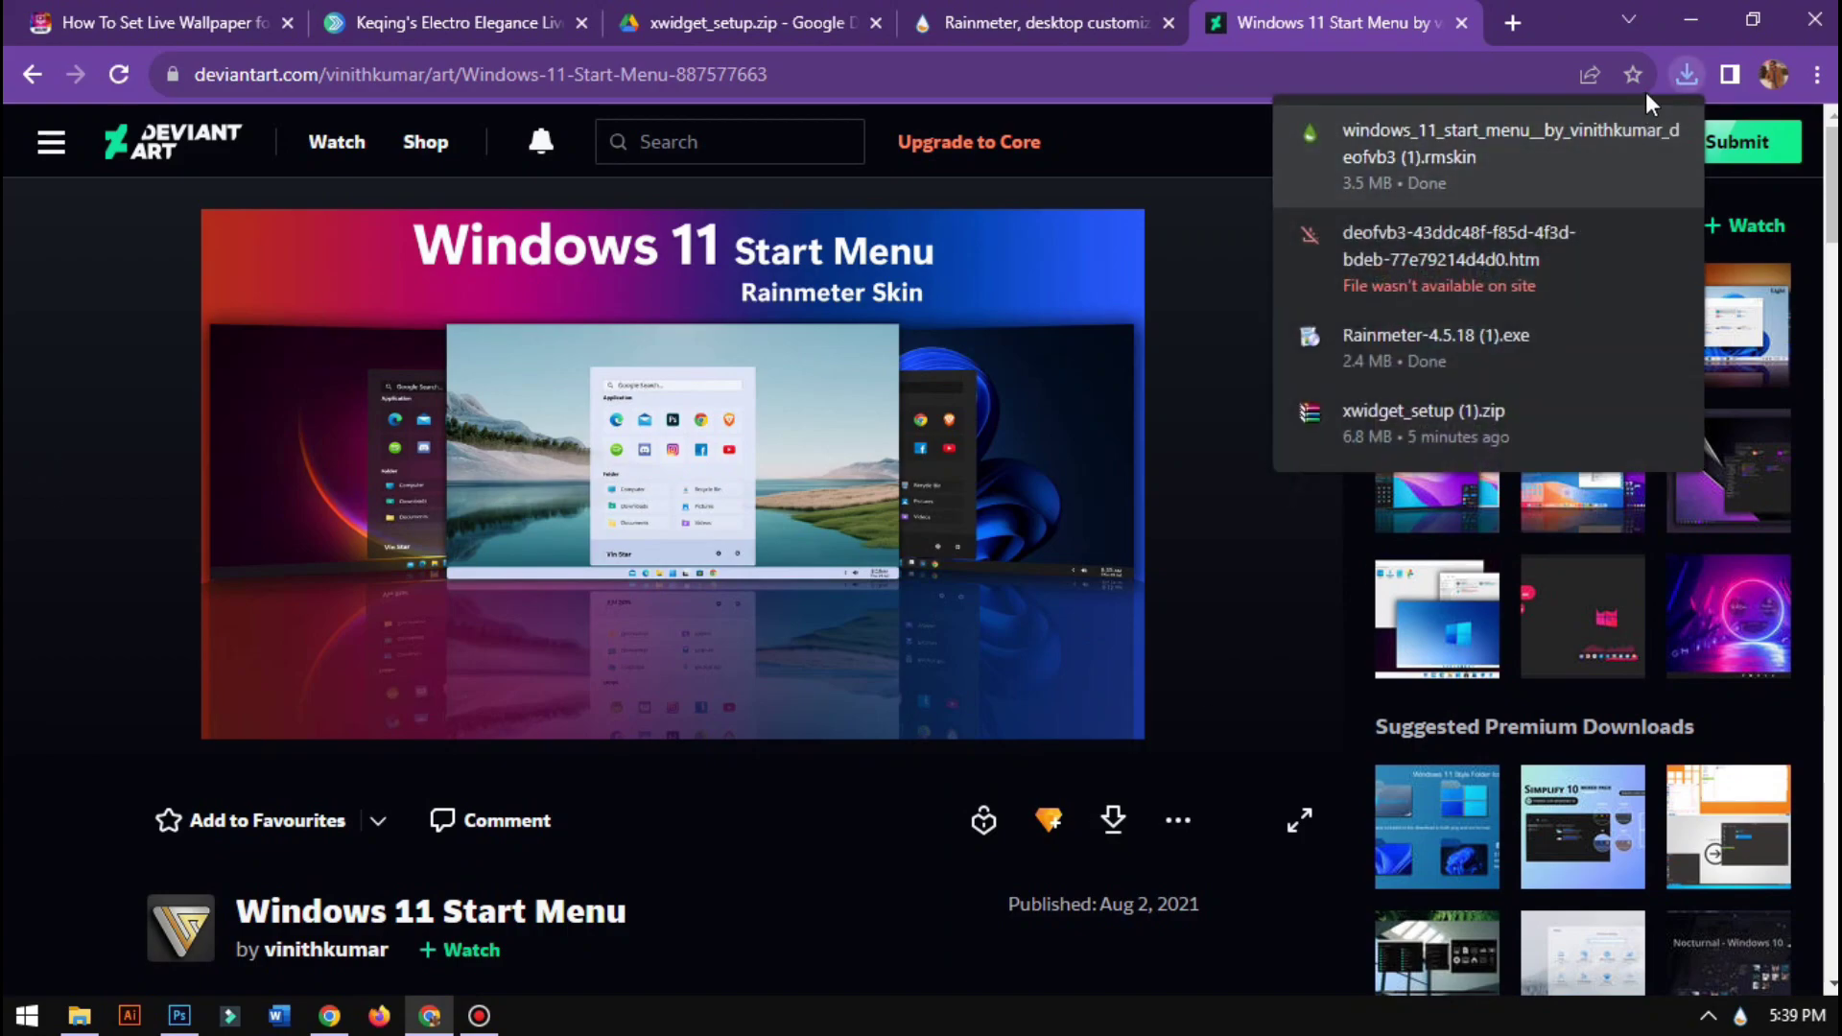
Install the downloaded Windows 11 Start Menu .rmskin package from the Downloads folder with its included layout applied
{"action": "left_click", "coordinate": [1677, 25]}
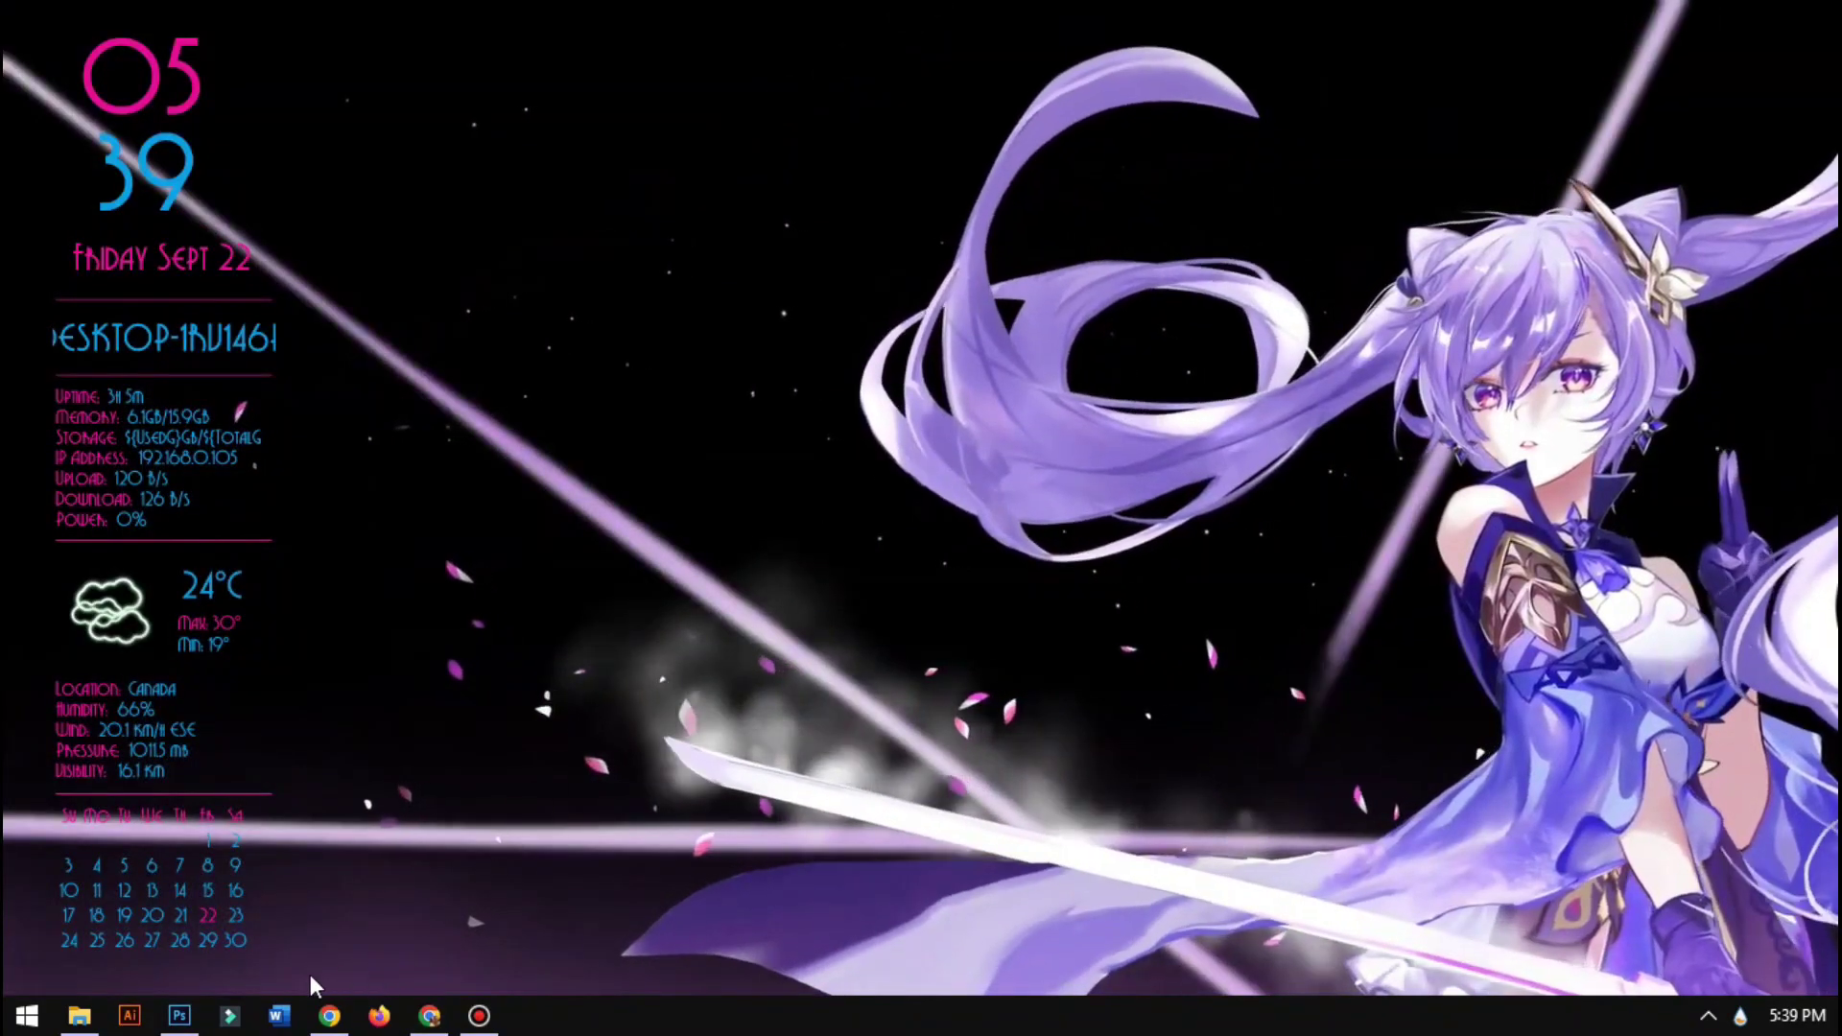
{"action": "left_click", "coordinate": [79, 1015]}
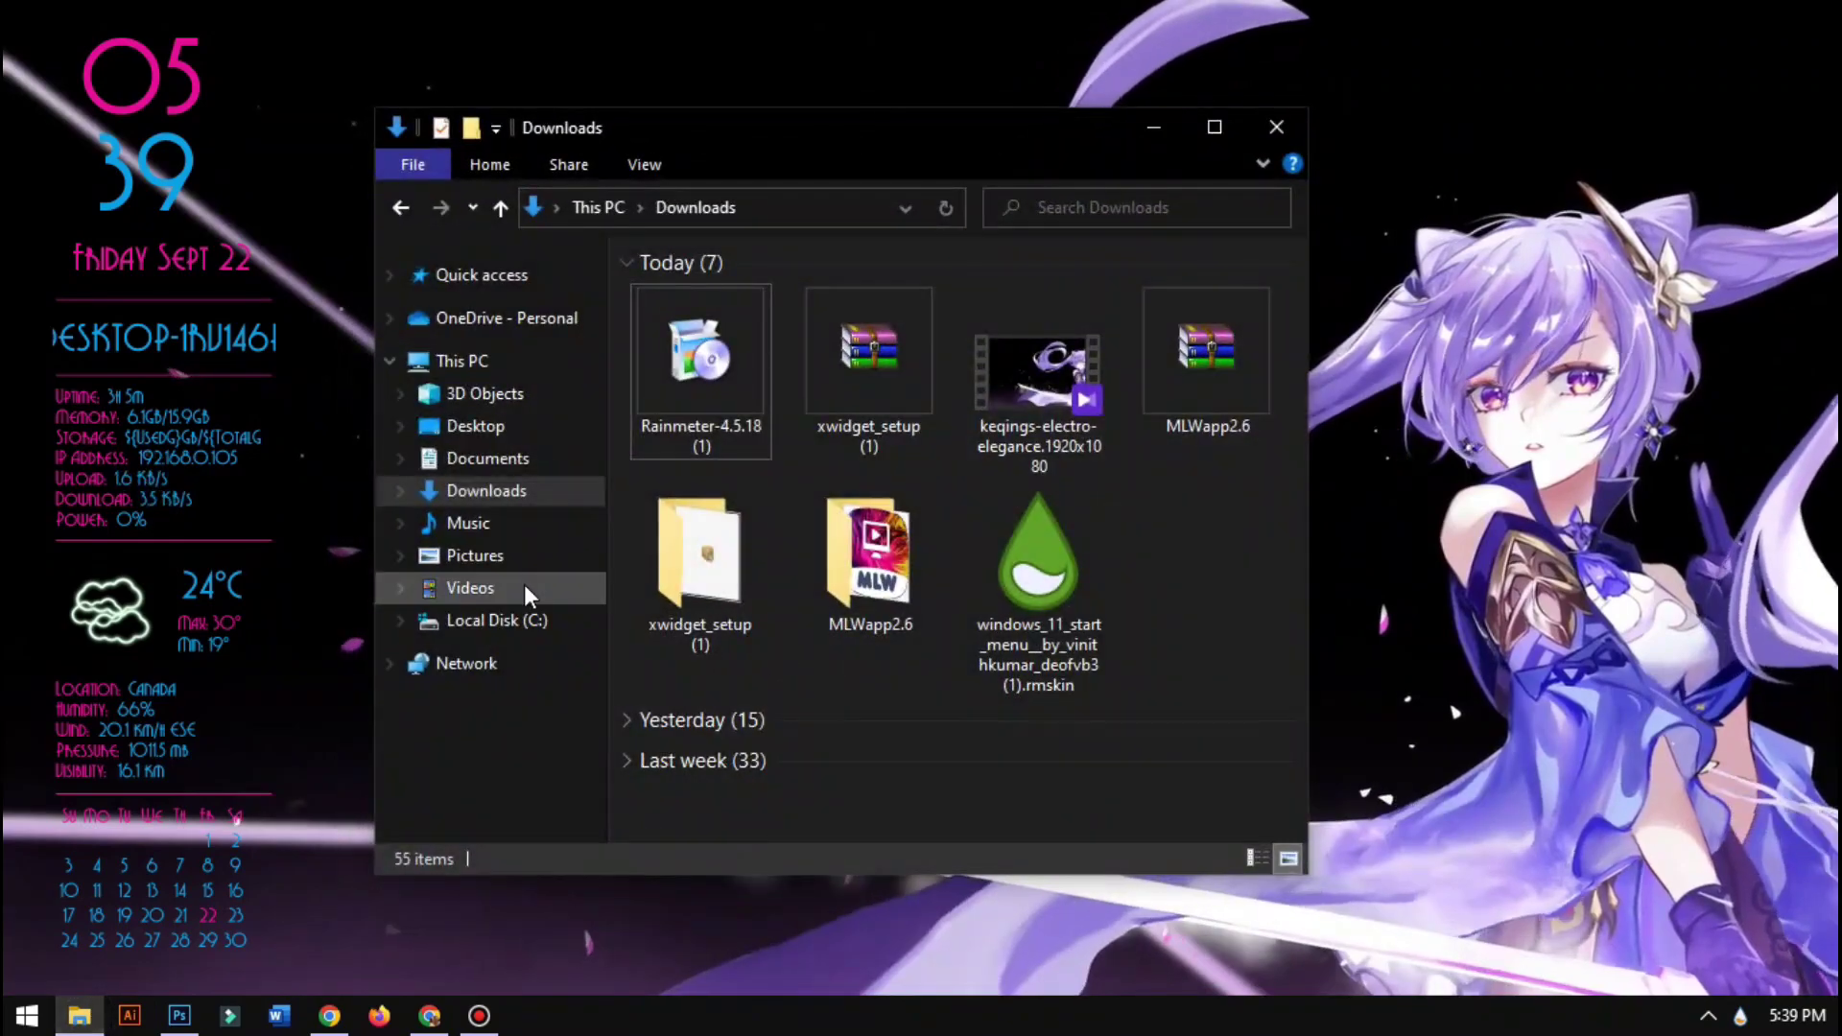
{"action": "double_click", "coordinate": [1040, 551]}
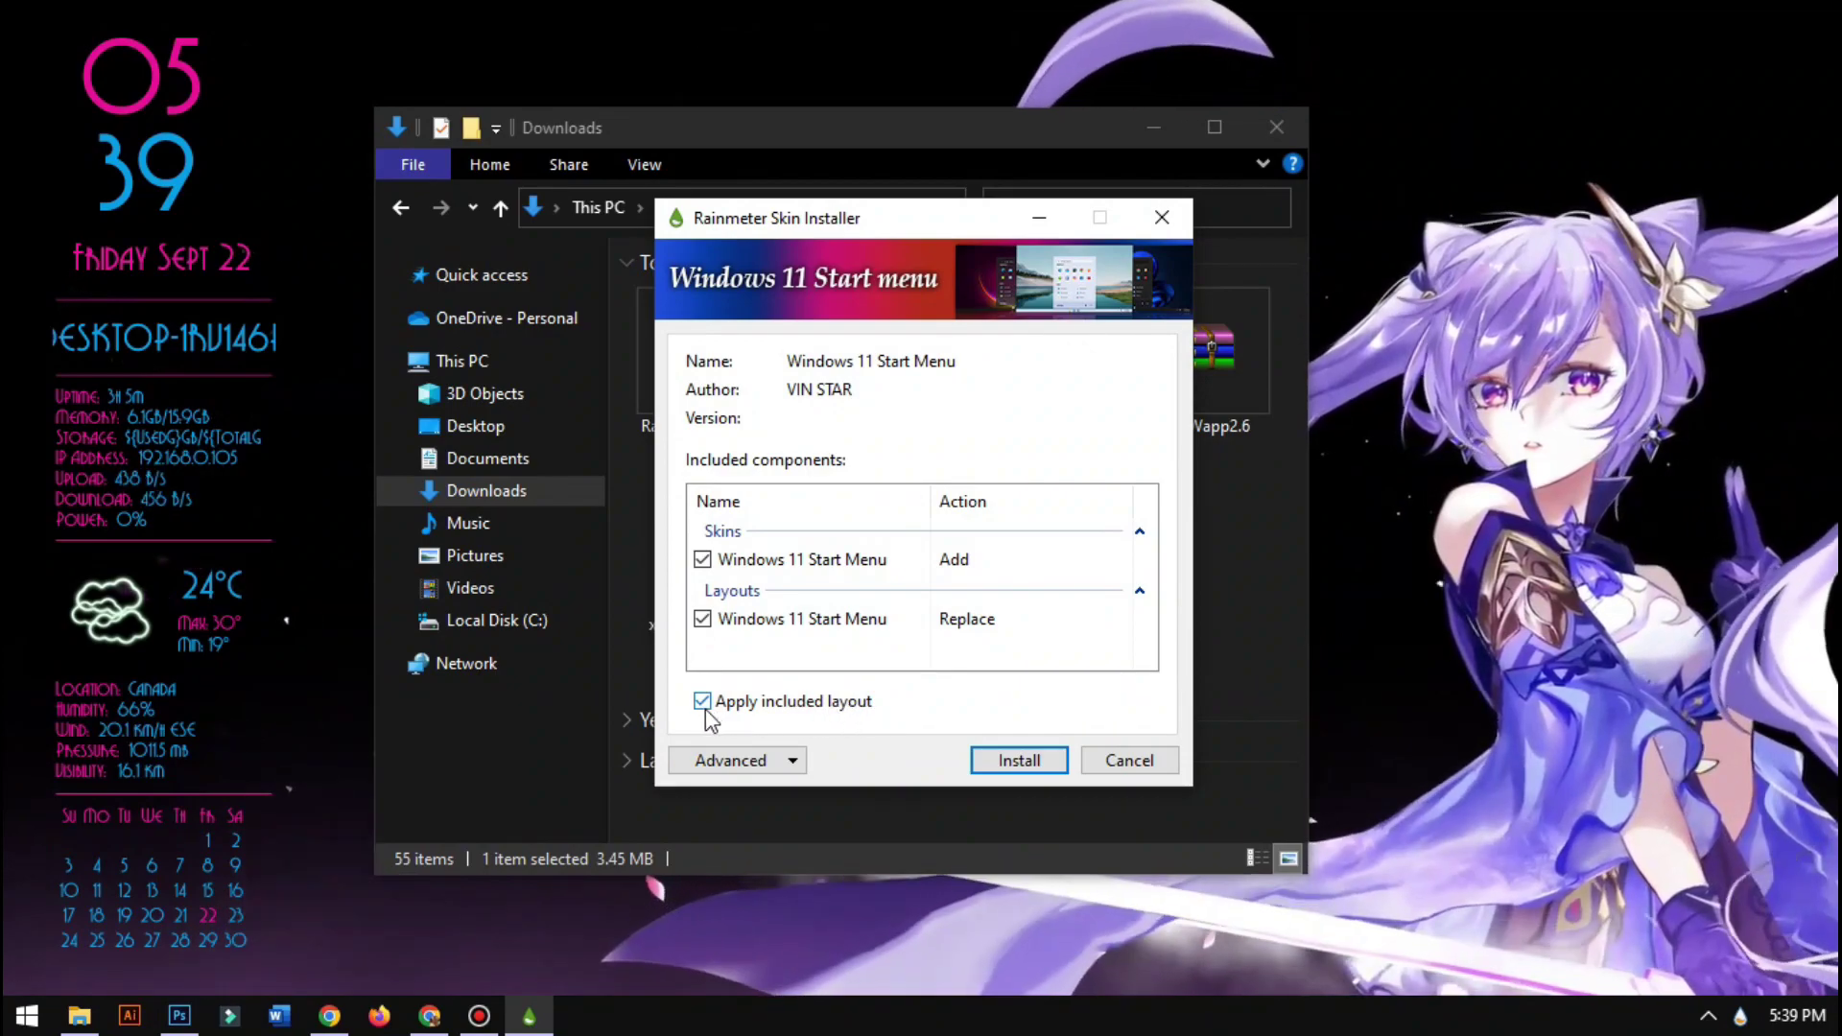
{"action": "left_click", "coordinate": [982, 756]}
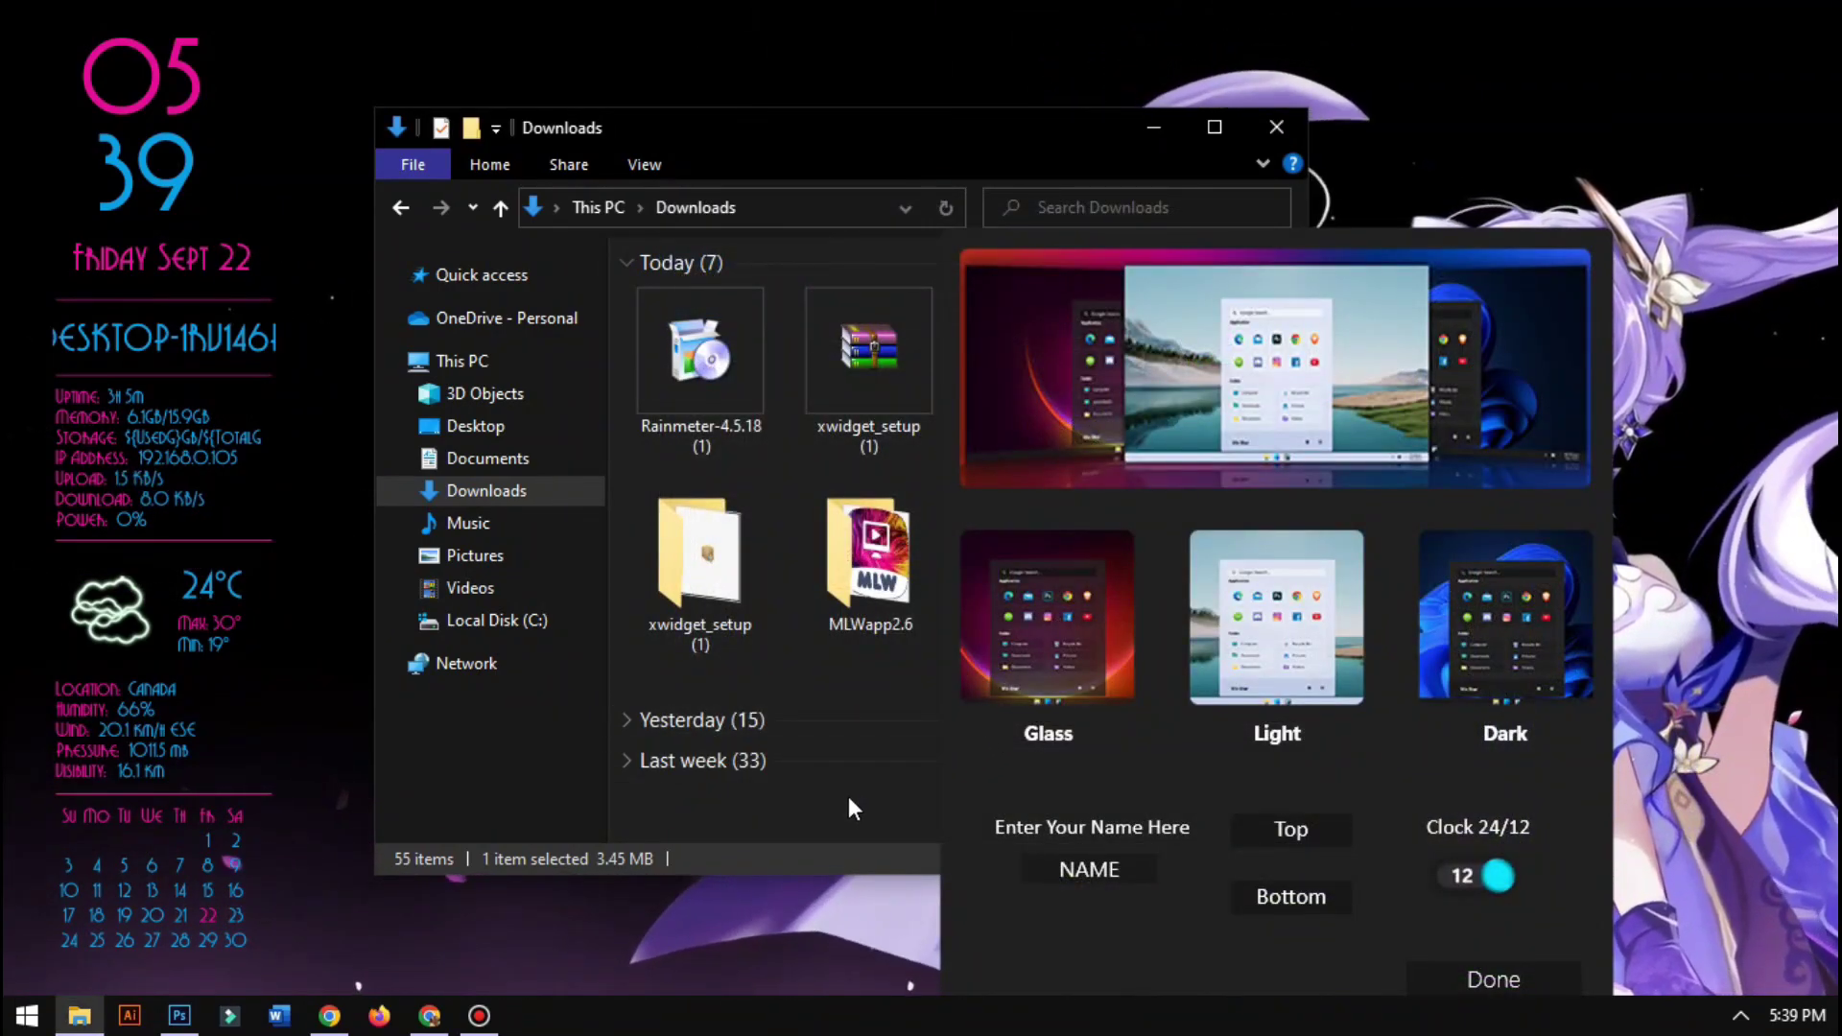
Close the Downloads window, move the skin's setup panel fully into view, and finish the setup with the 12-hour clock
{"action": "left_click", "coordinate": [971, 139]}
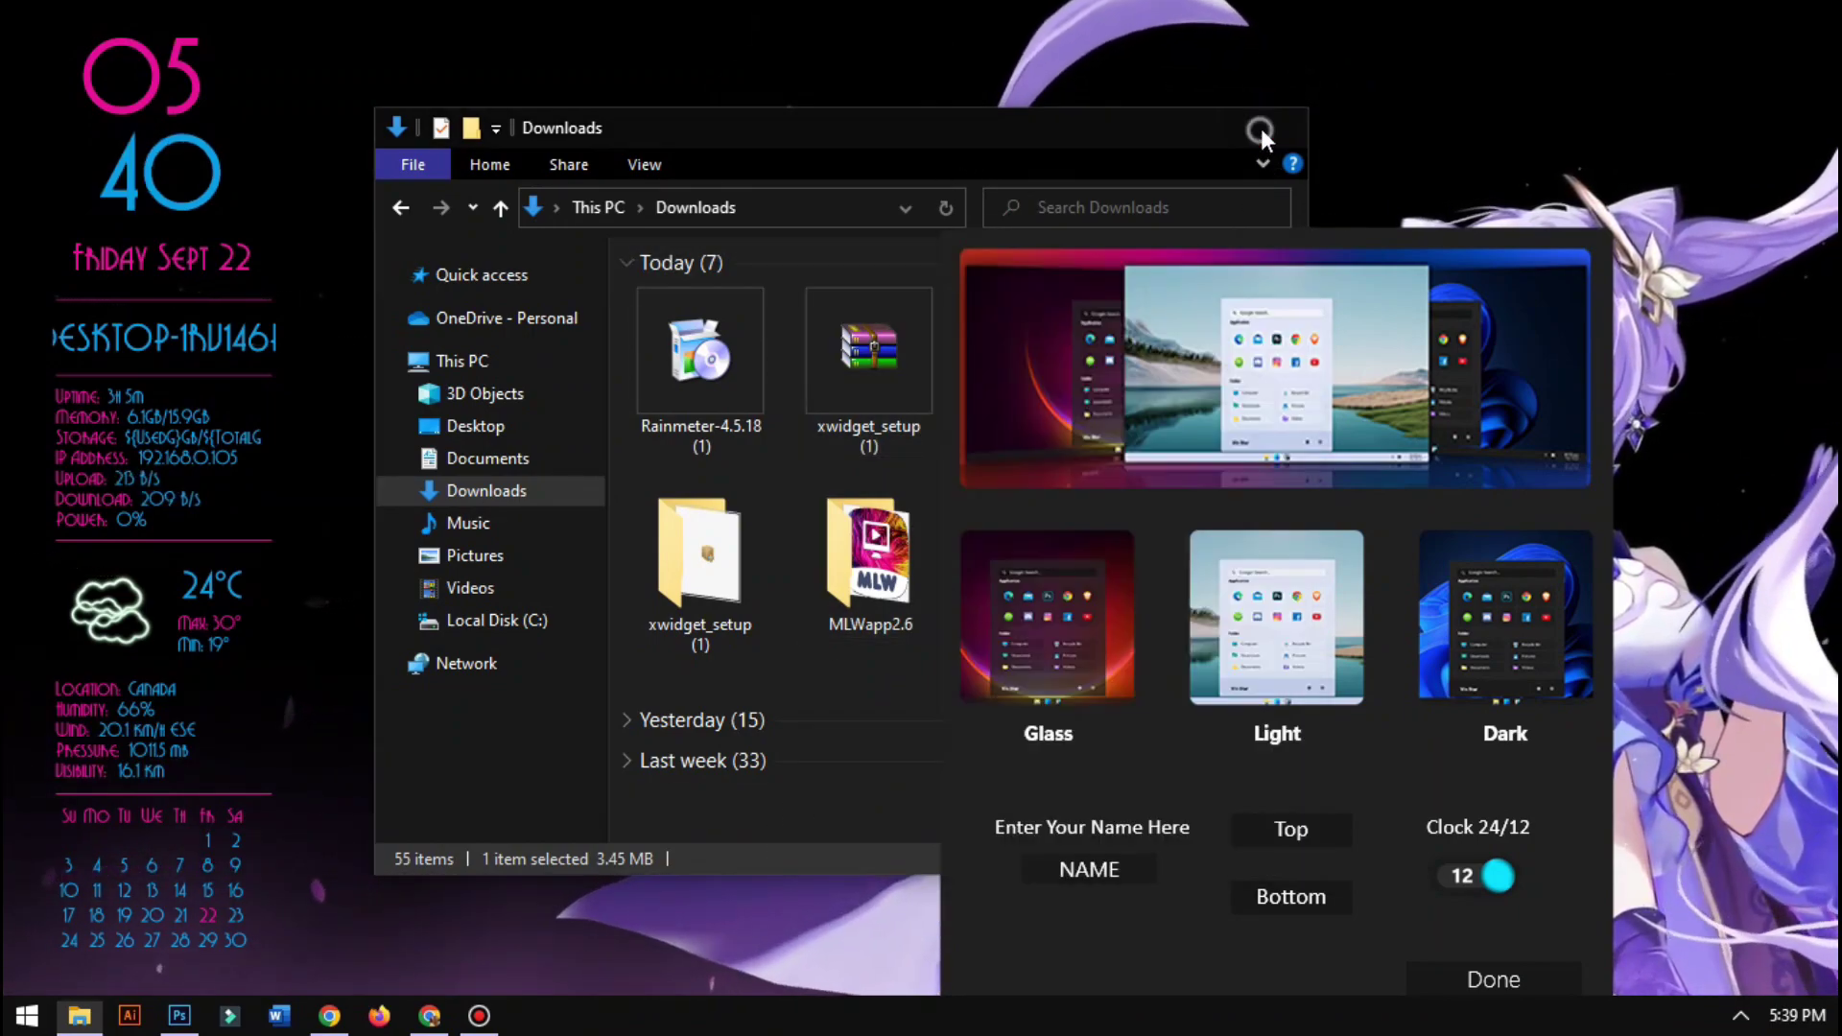
{"action": "left_click", "coordinate": [1260, 125]}
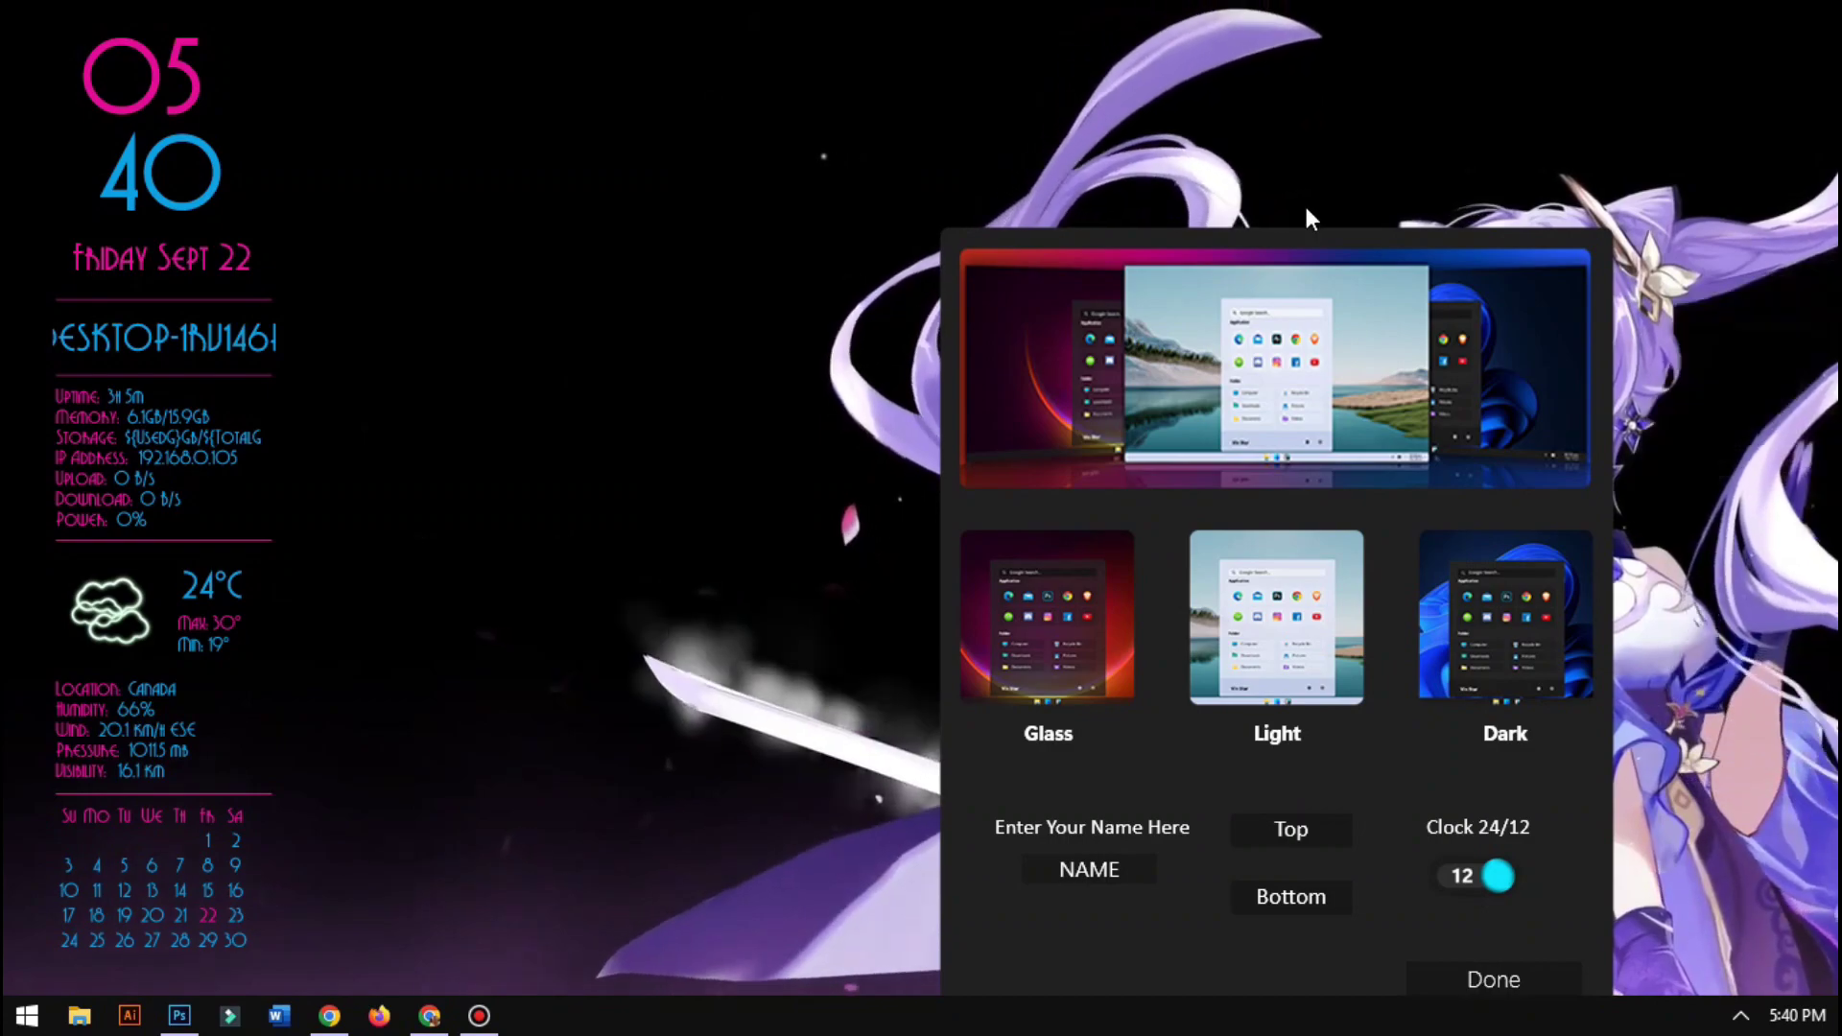
{"action": "left_click_drag", "start_coordinate": [1299, 229], "coordinate": [1024, 71]}
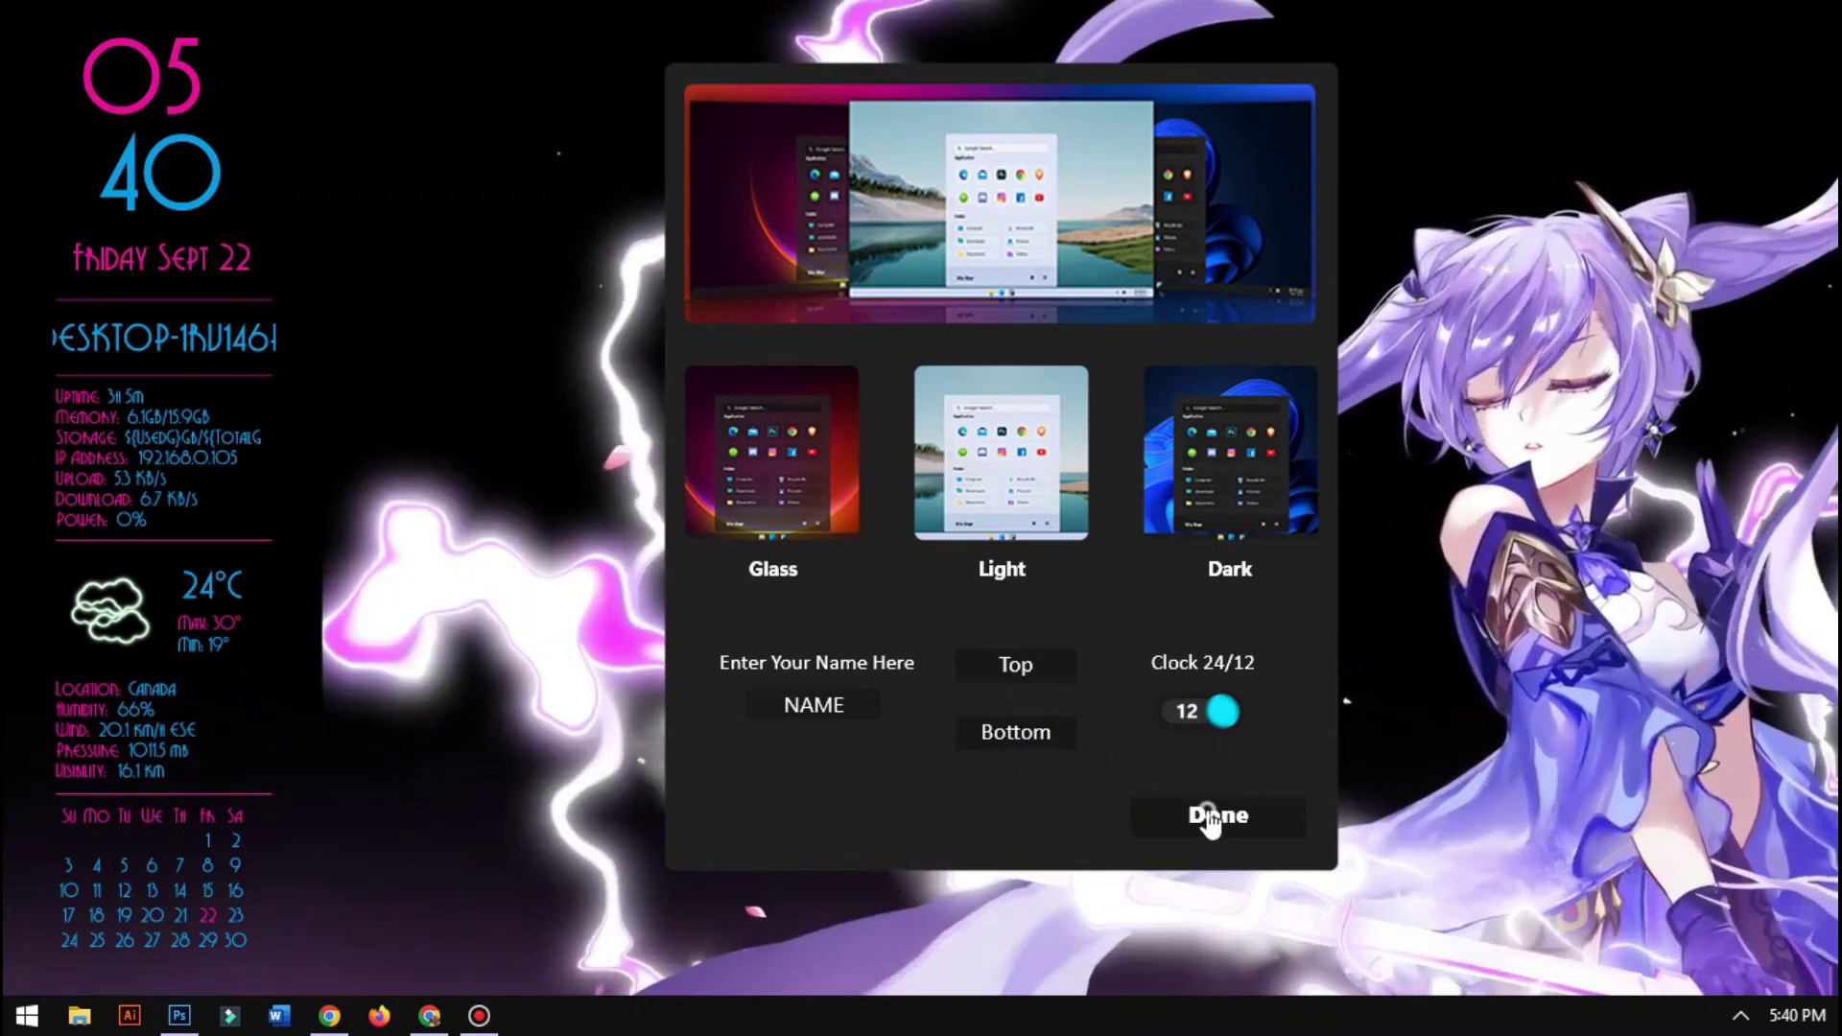
{"action": "left_click", "coordinate": [1215, 818]}
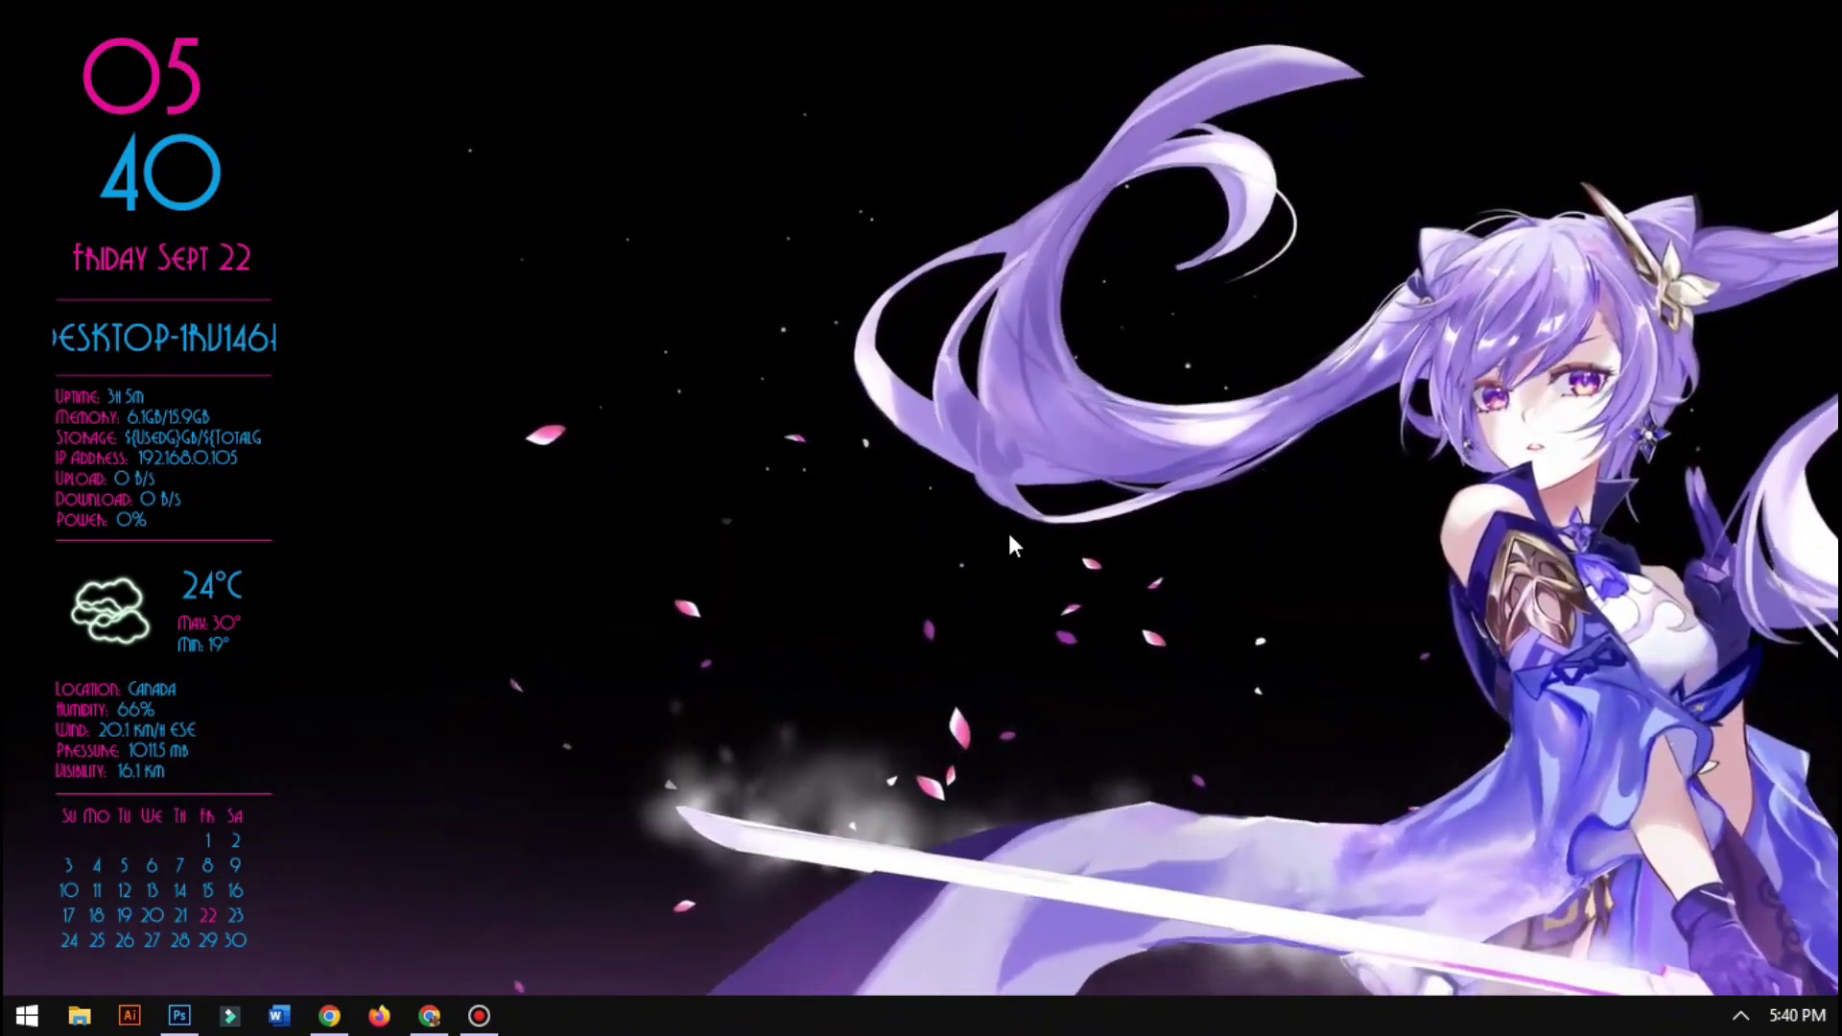
Set the Windows taskbar location on screen to Top and close the Settings window
{"action": "right_click", "coordinate": [977, 1007]}
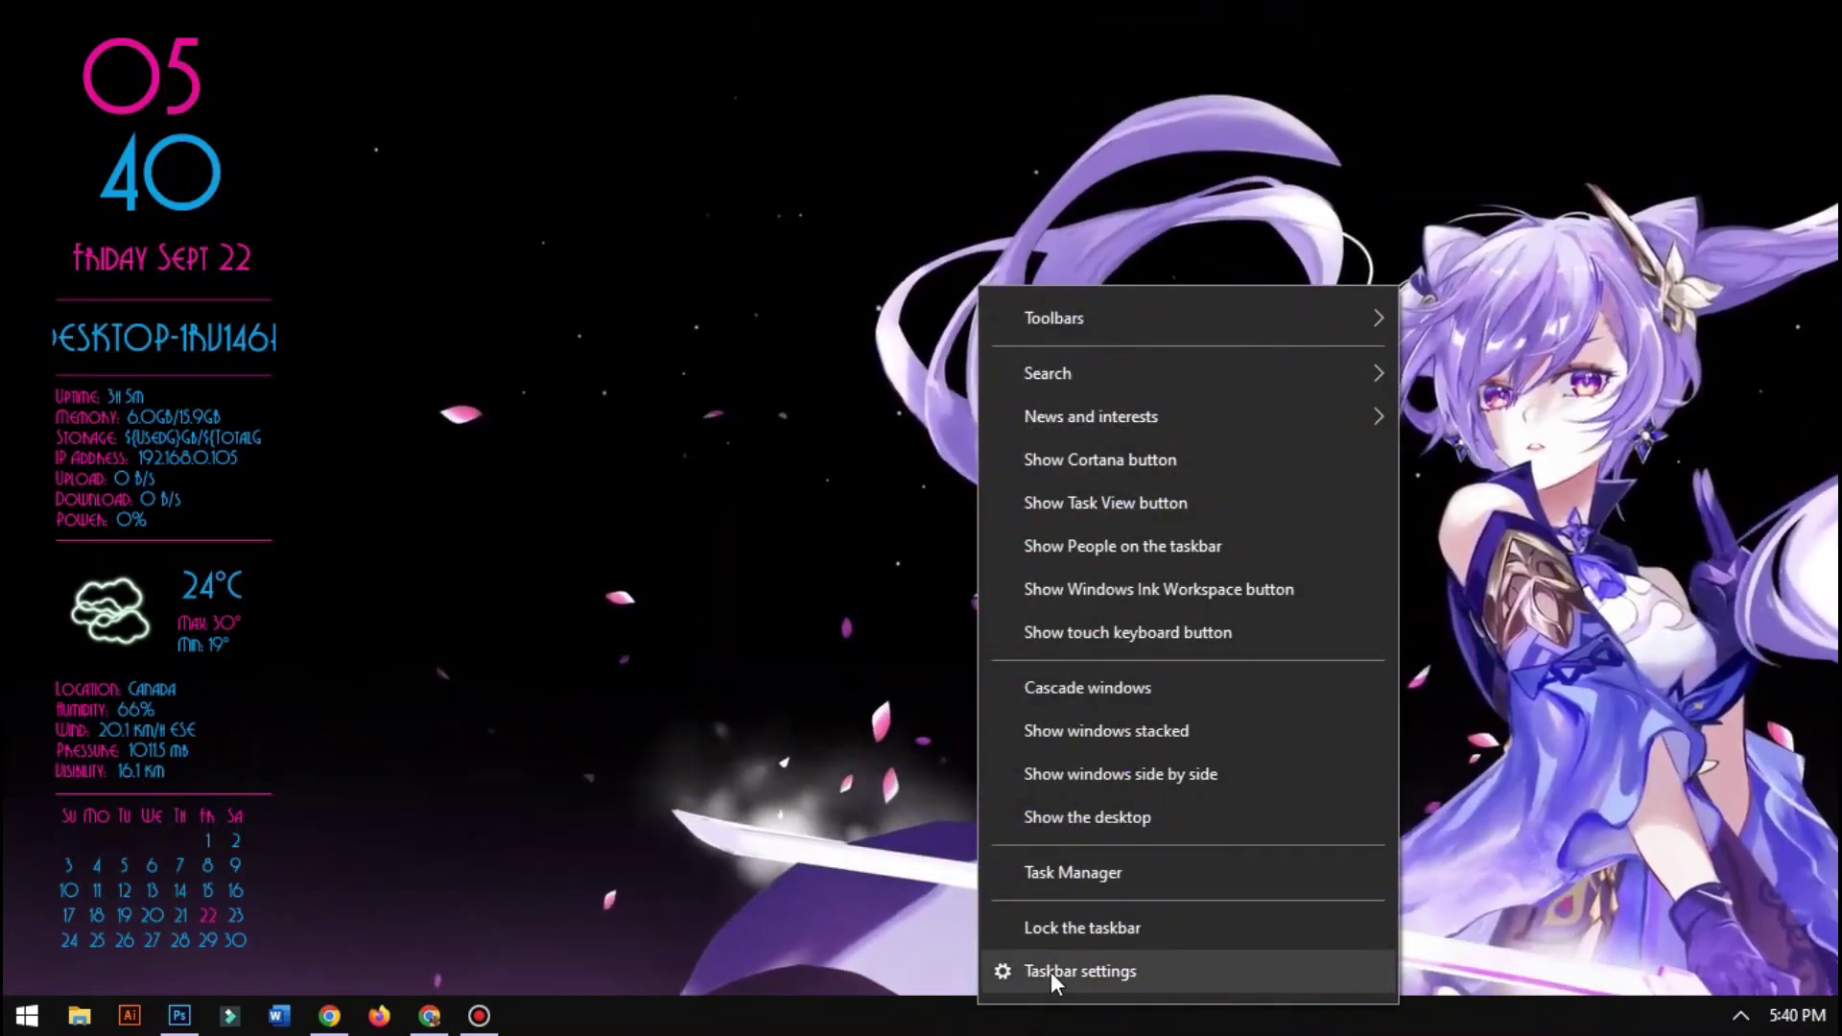
{"action": "left_click", "coordinate": [1051, 971]}
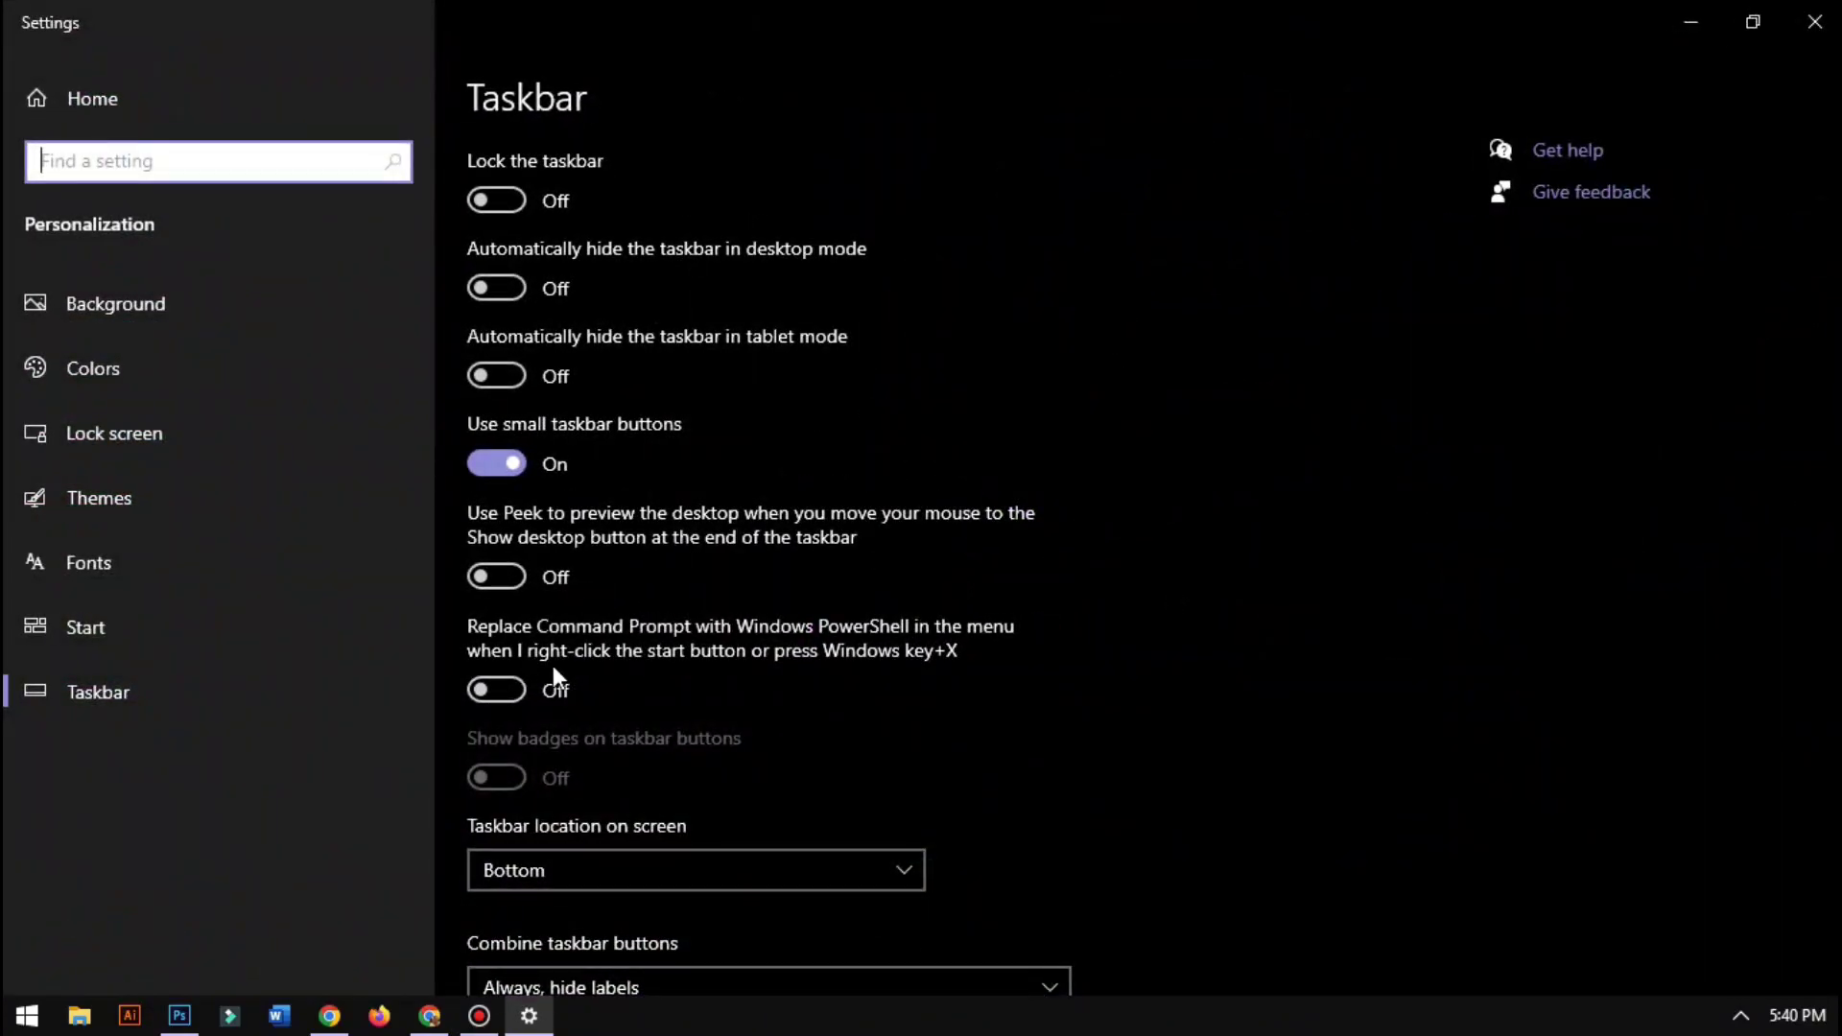
{"action": "left_click", "coordinate": [618, 871]}
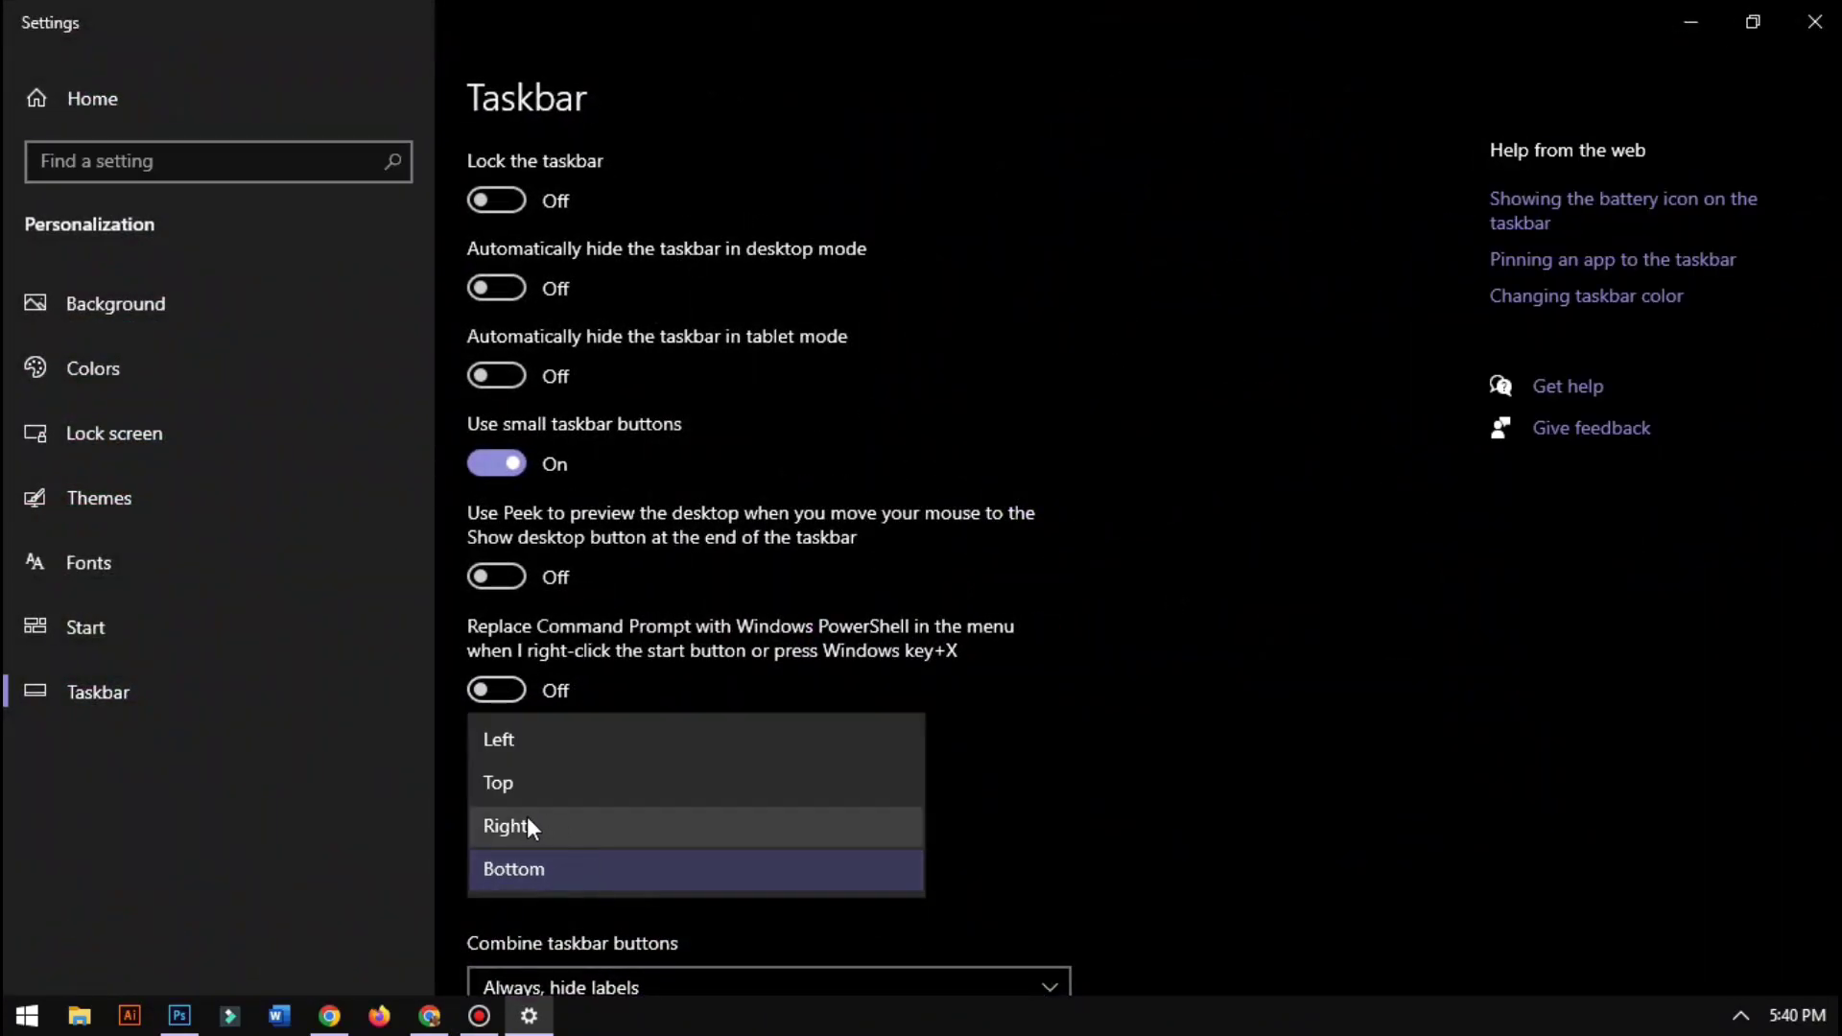
{"action": "left_click", "coordinate": [499, 783]}
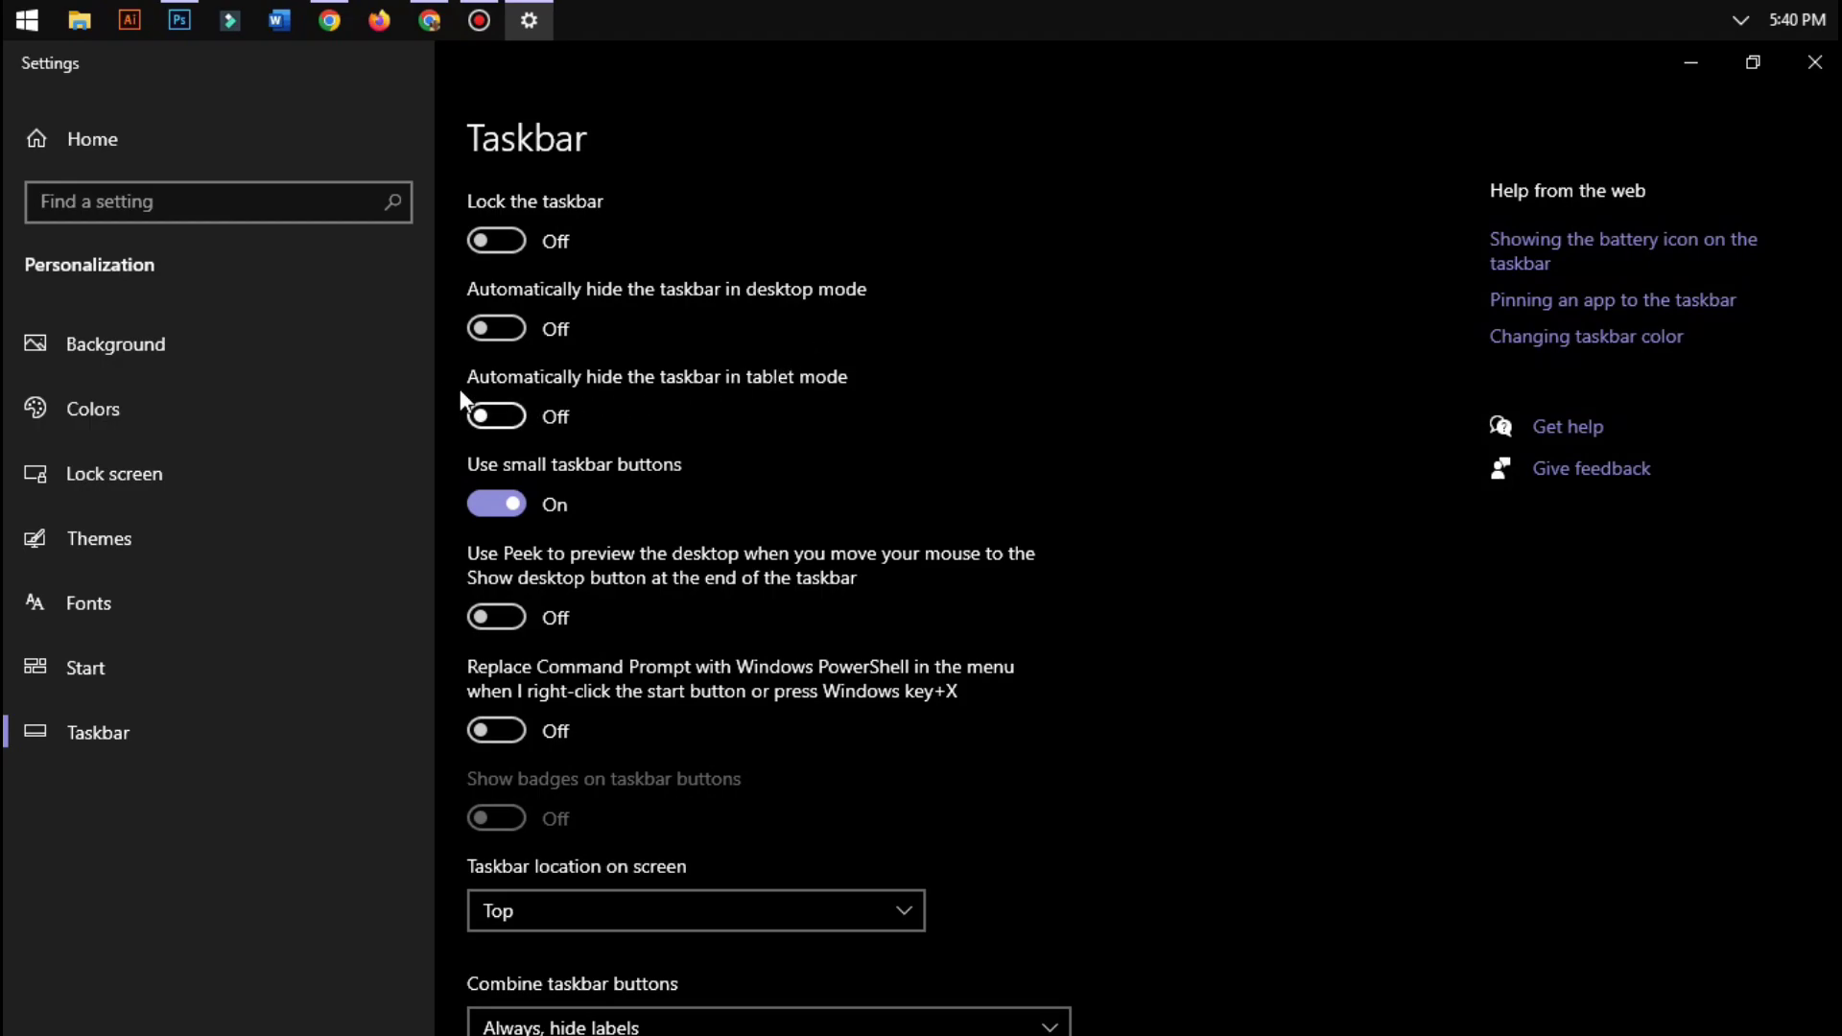
{"action": "left_click", "coordinate": [1811, 84]}
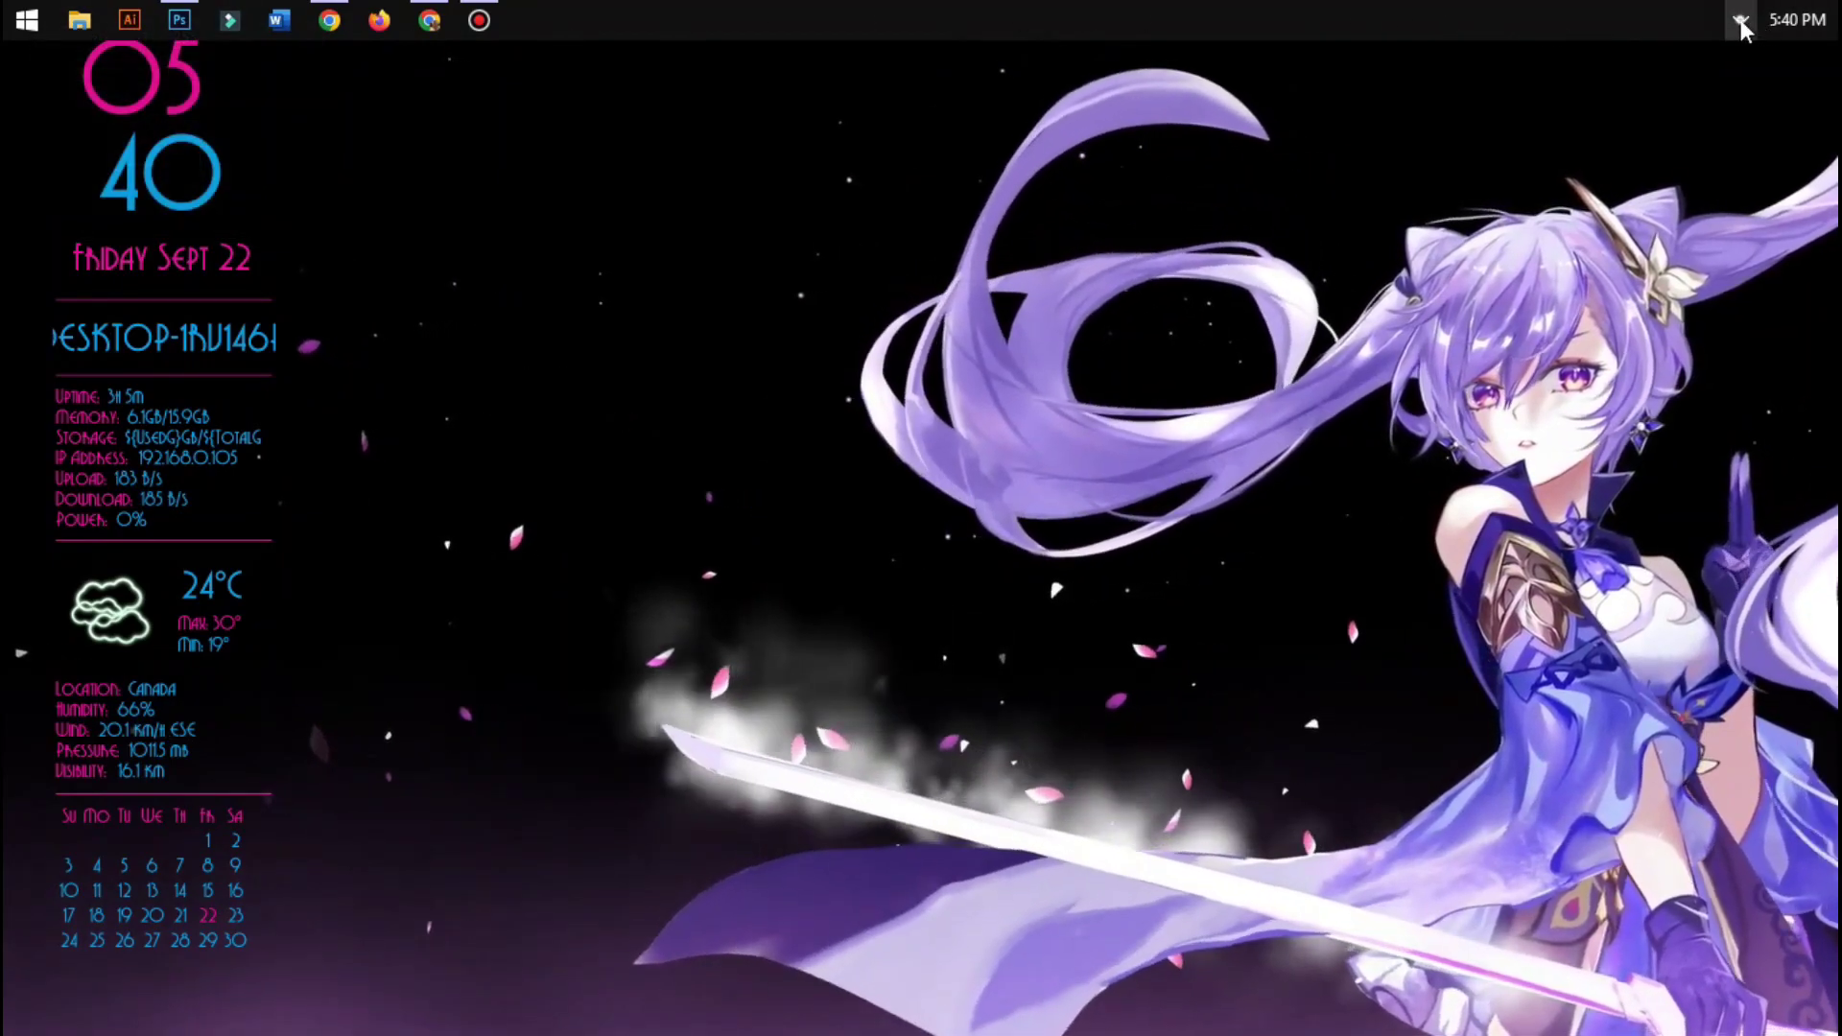
Open Rainmeter's skin manager and load TaskBar B.ini from the Windows 11 Start Menu skin
{"action": "left_click", "coordinate": [1740, 19]}
{"action": "left_click", "coordinate": [1688, 119]}
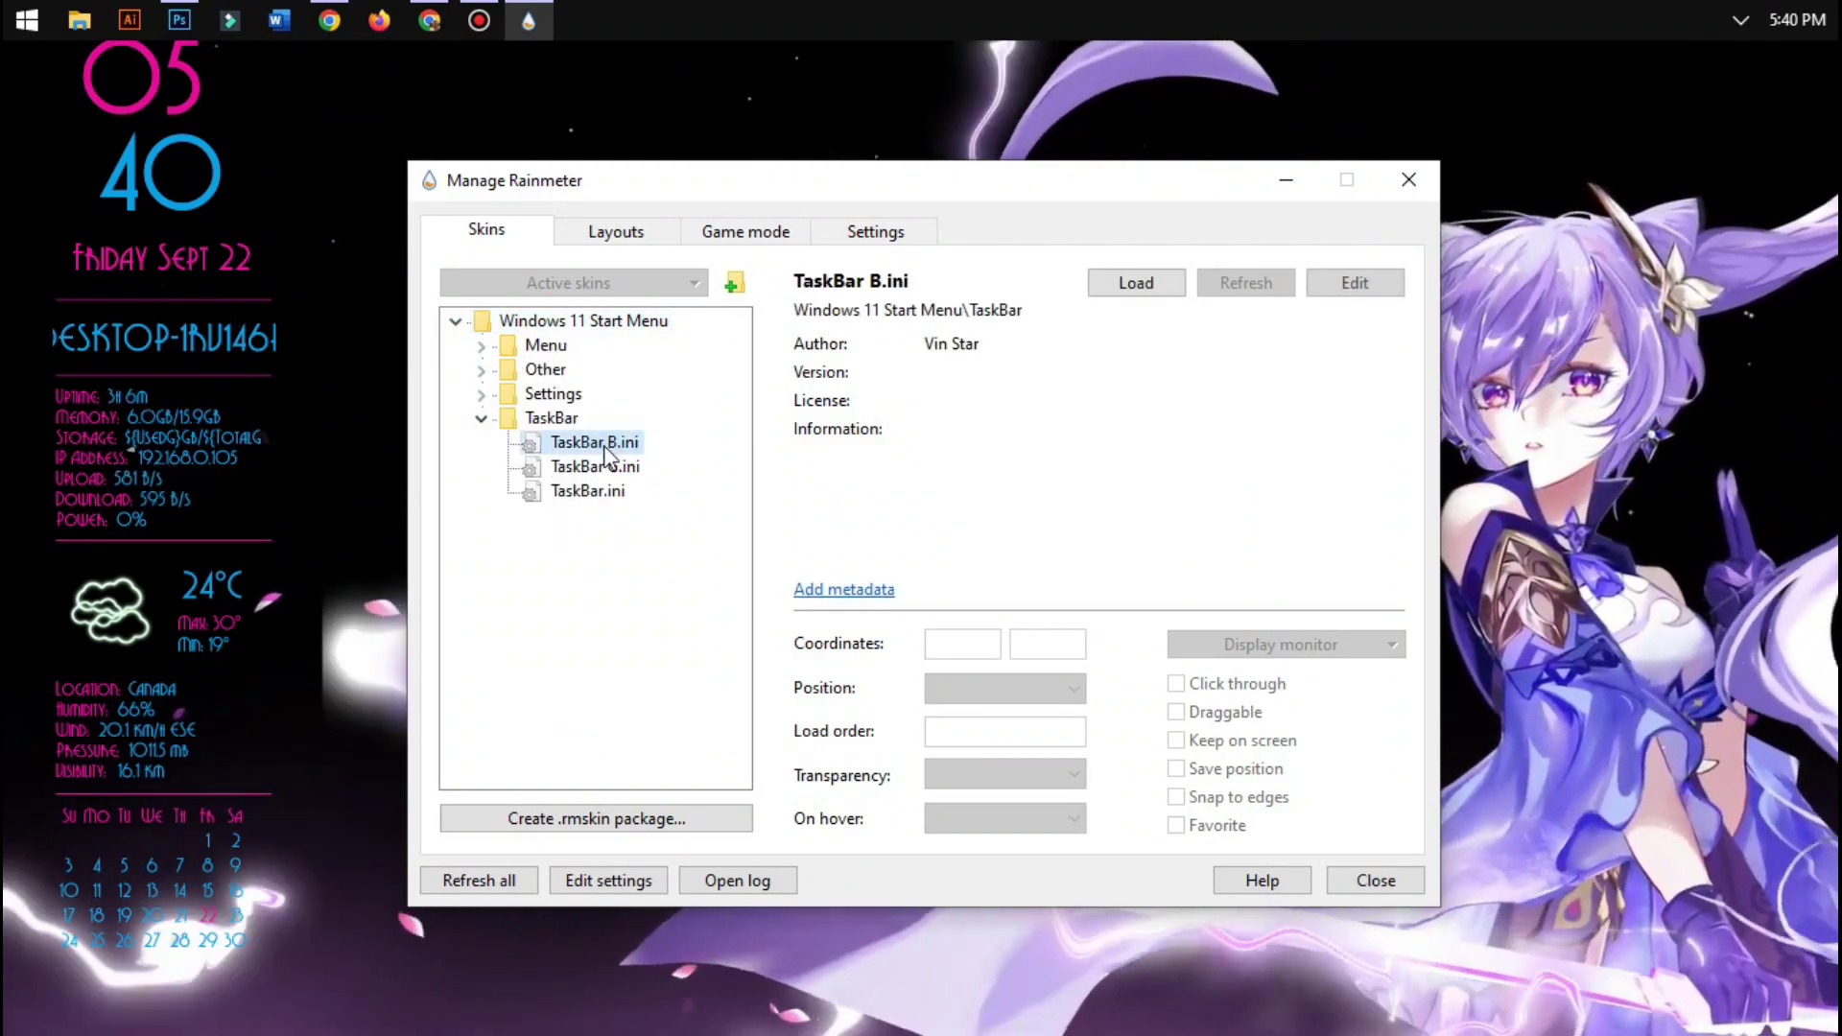
{"action": "left_click", "coordinate": [1118, 284]}
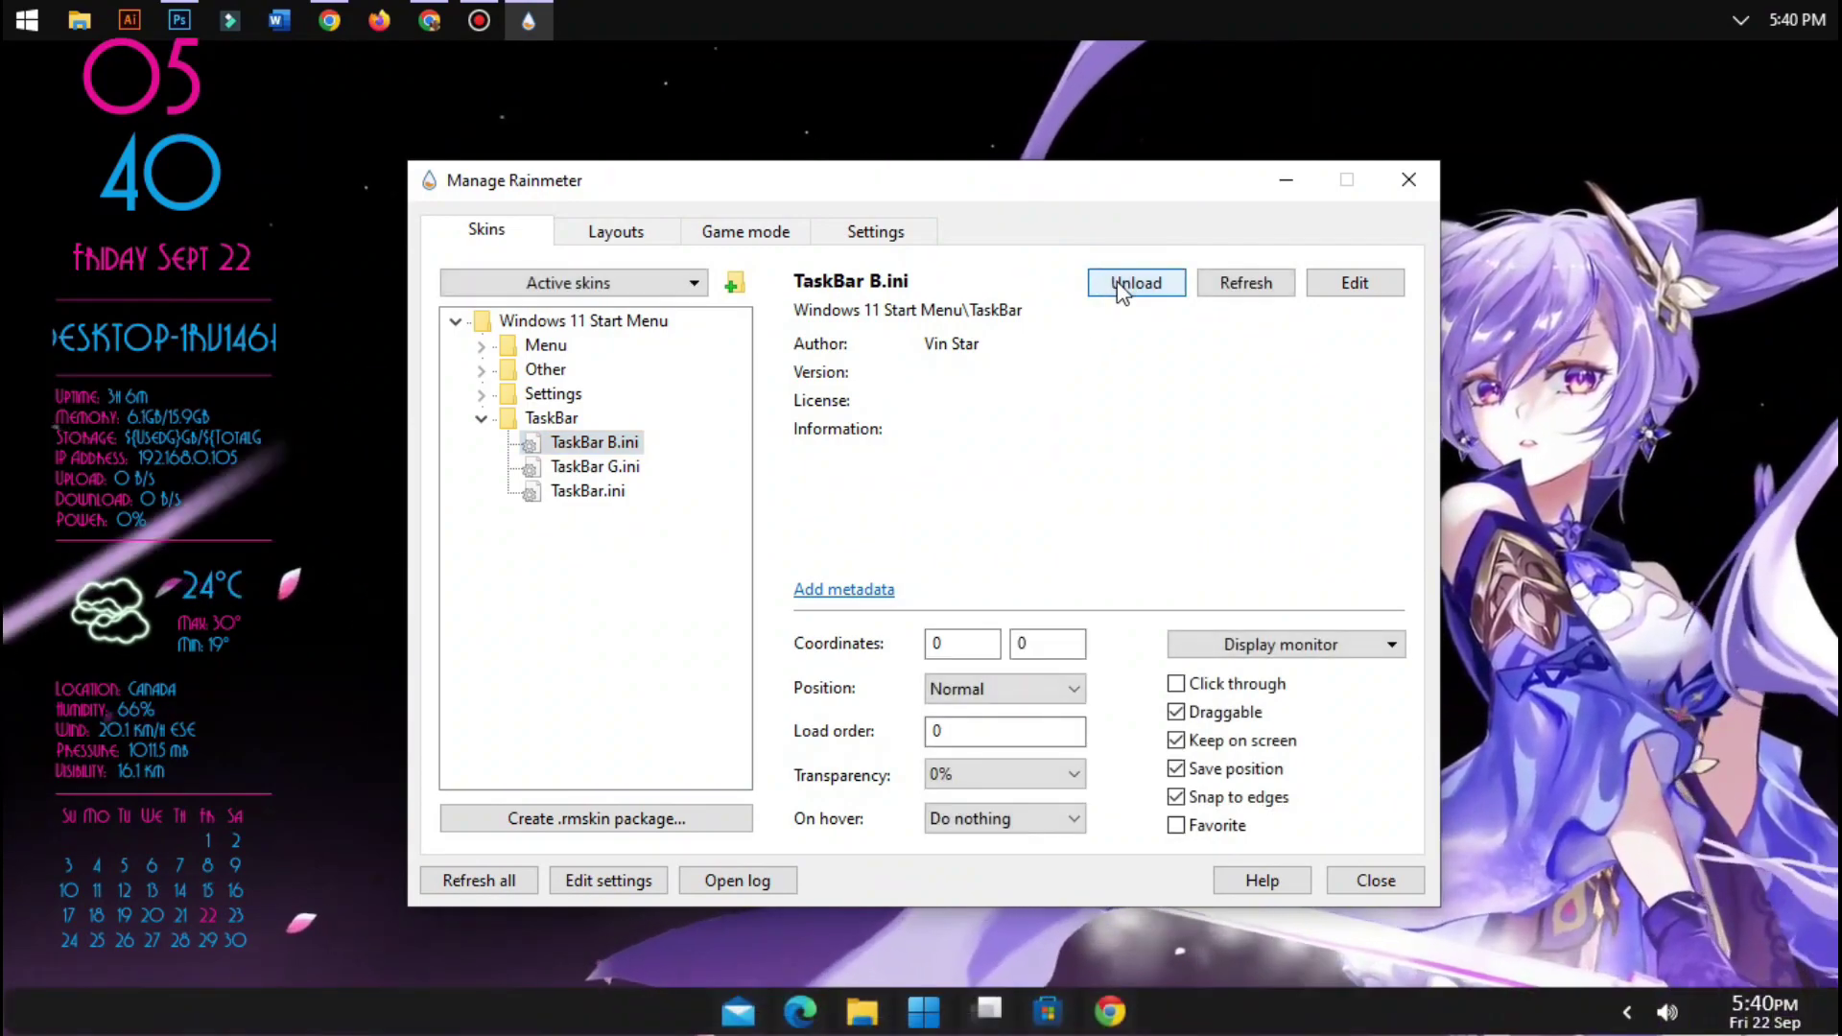
Load the TaskBar G.ini variant in place of TaskBar B.ini and set its position to On desktop
{"action": "left_click", "coordinate": [583, 468]}
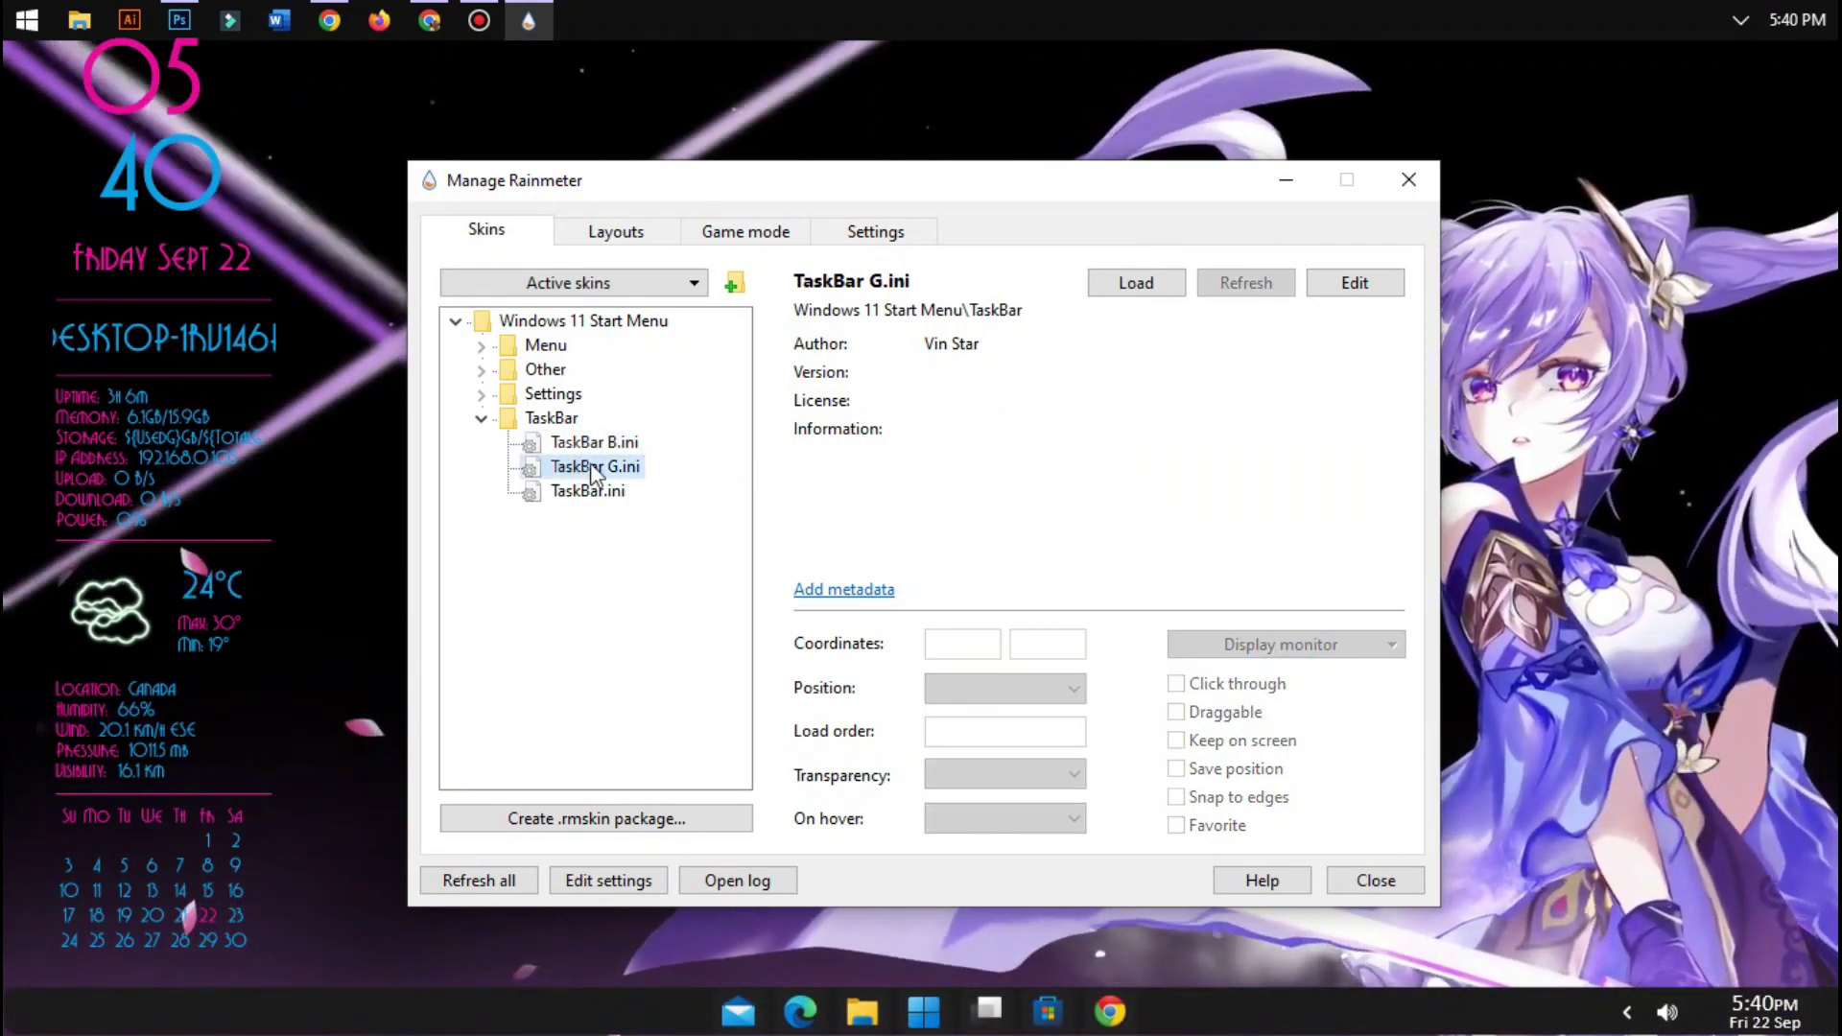
{"action": "left_click", "coordinate": [1114, 288]}
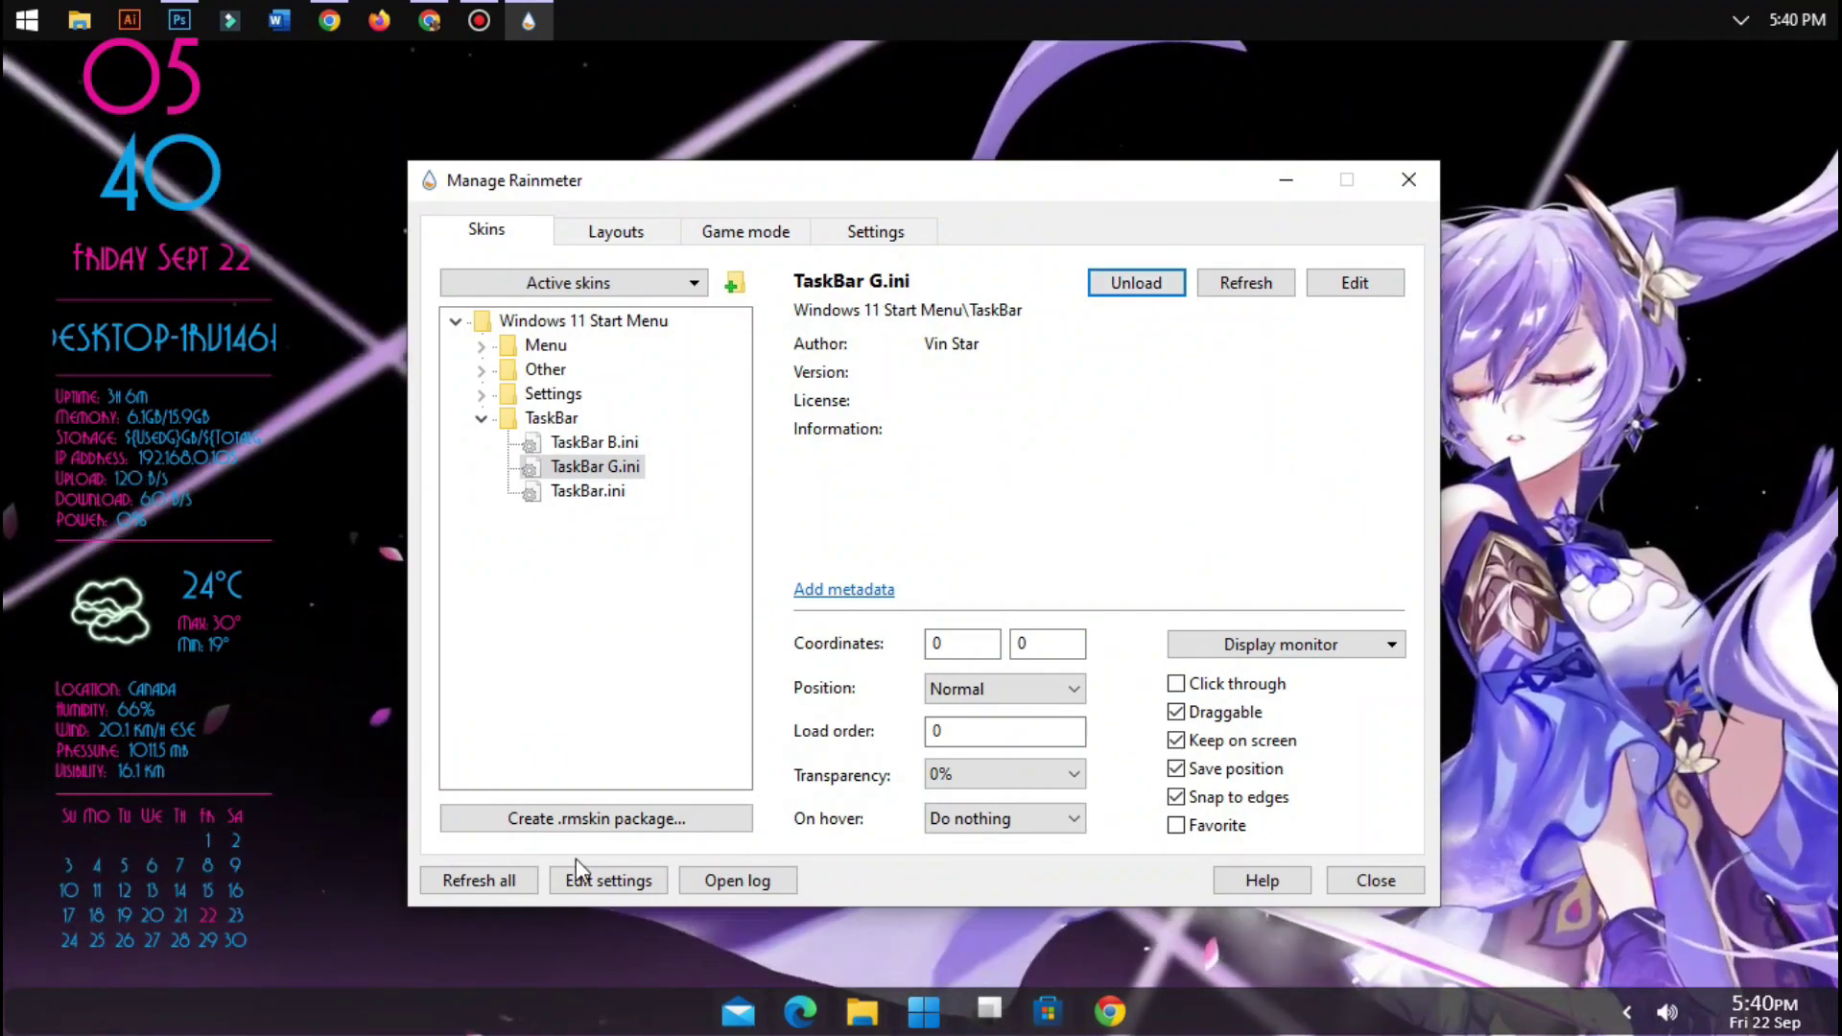
{"action": "left_click", "coordinate": [1057, 689]}
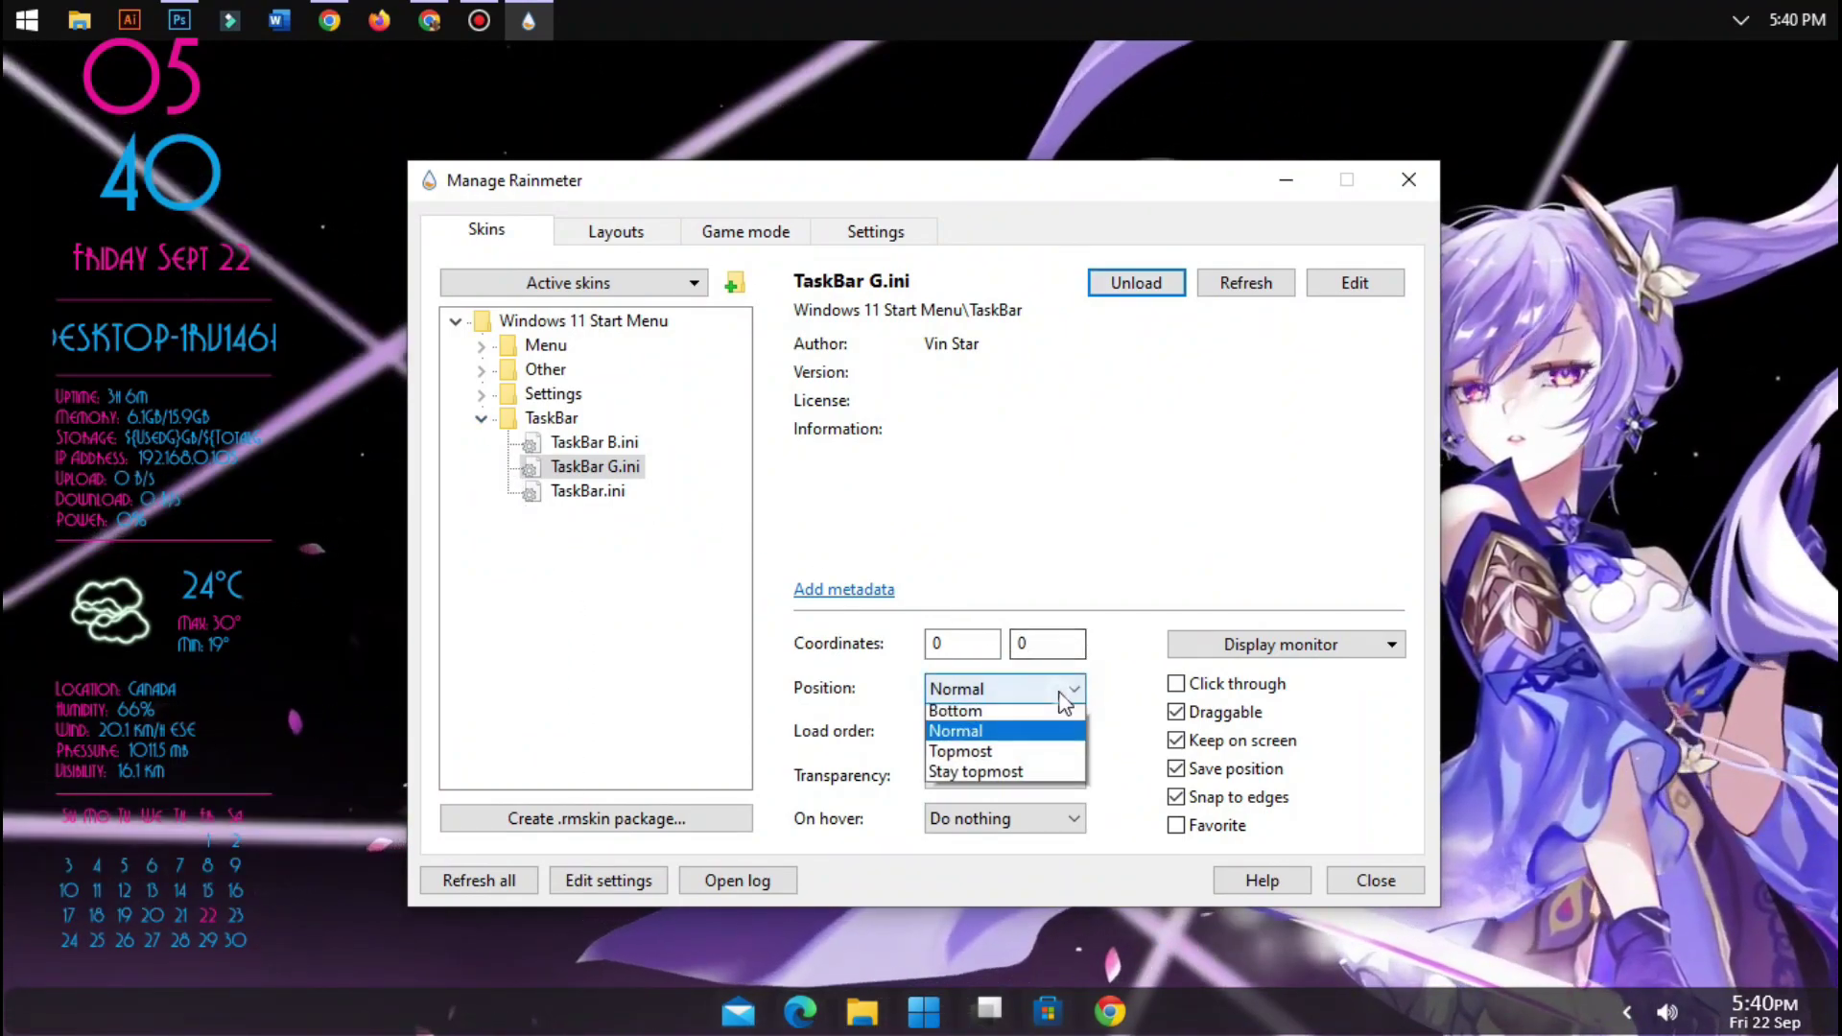
{"action": "left_click", "coordinate": [997, 711]}
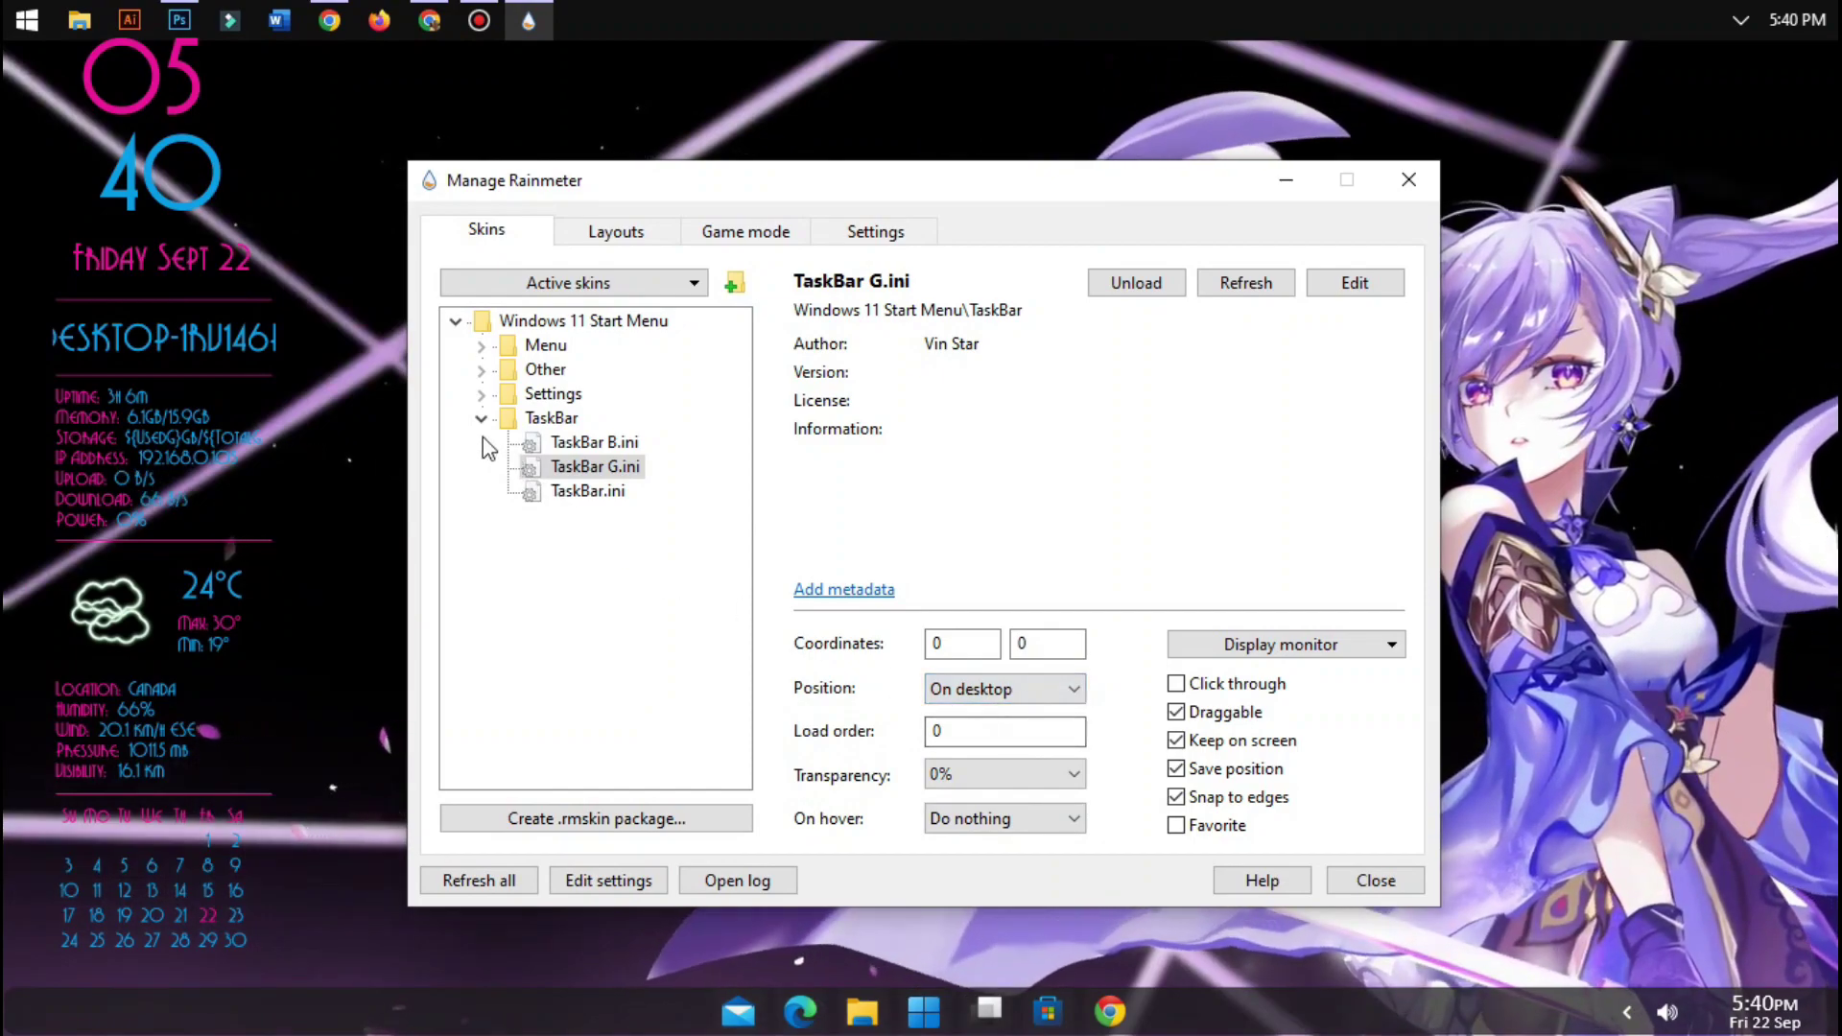
Load Notification G.ini from the skin's Other folder and set its position to On desktop
{"action": "left_click", "coordinate": [482, 421]}
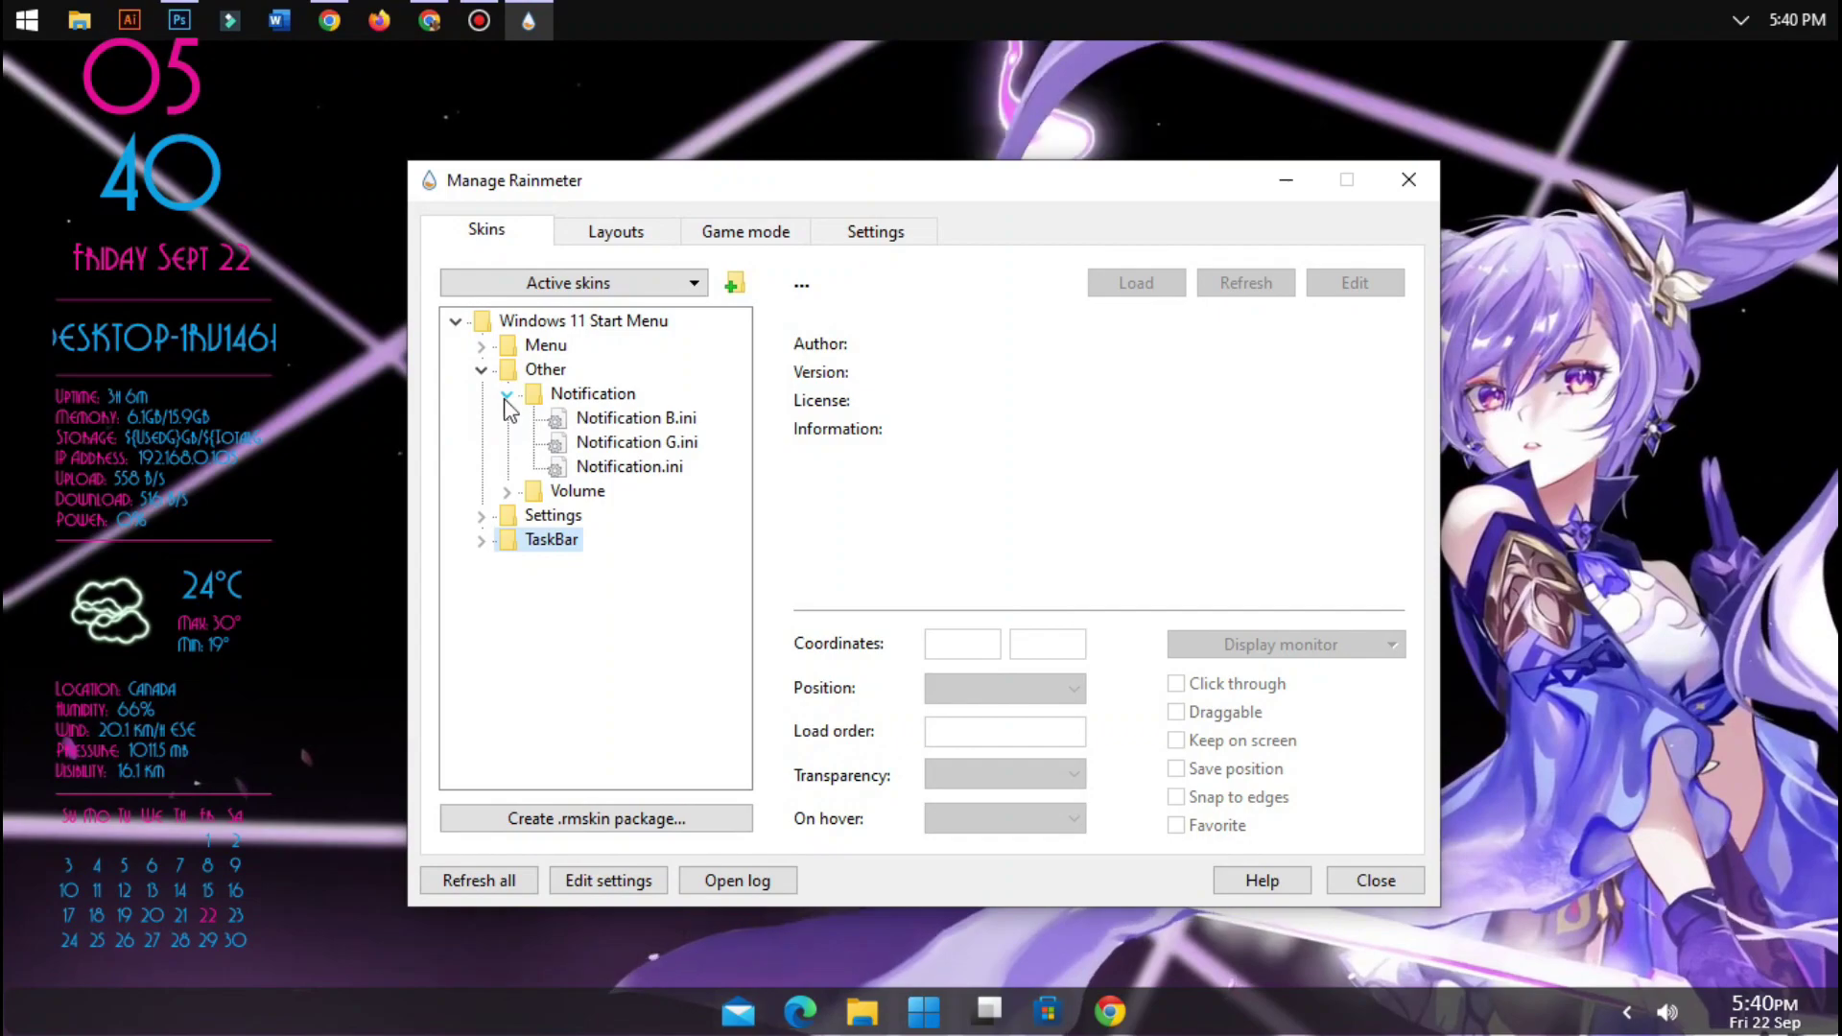
{"action": "left_click", "coordinate": [651, 443]}
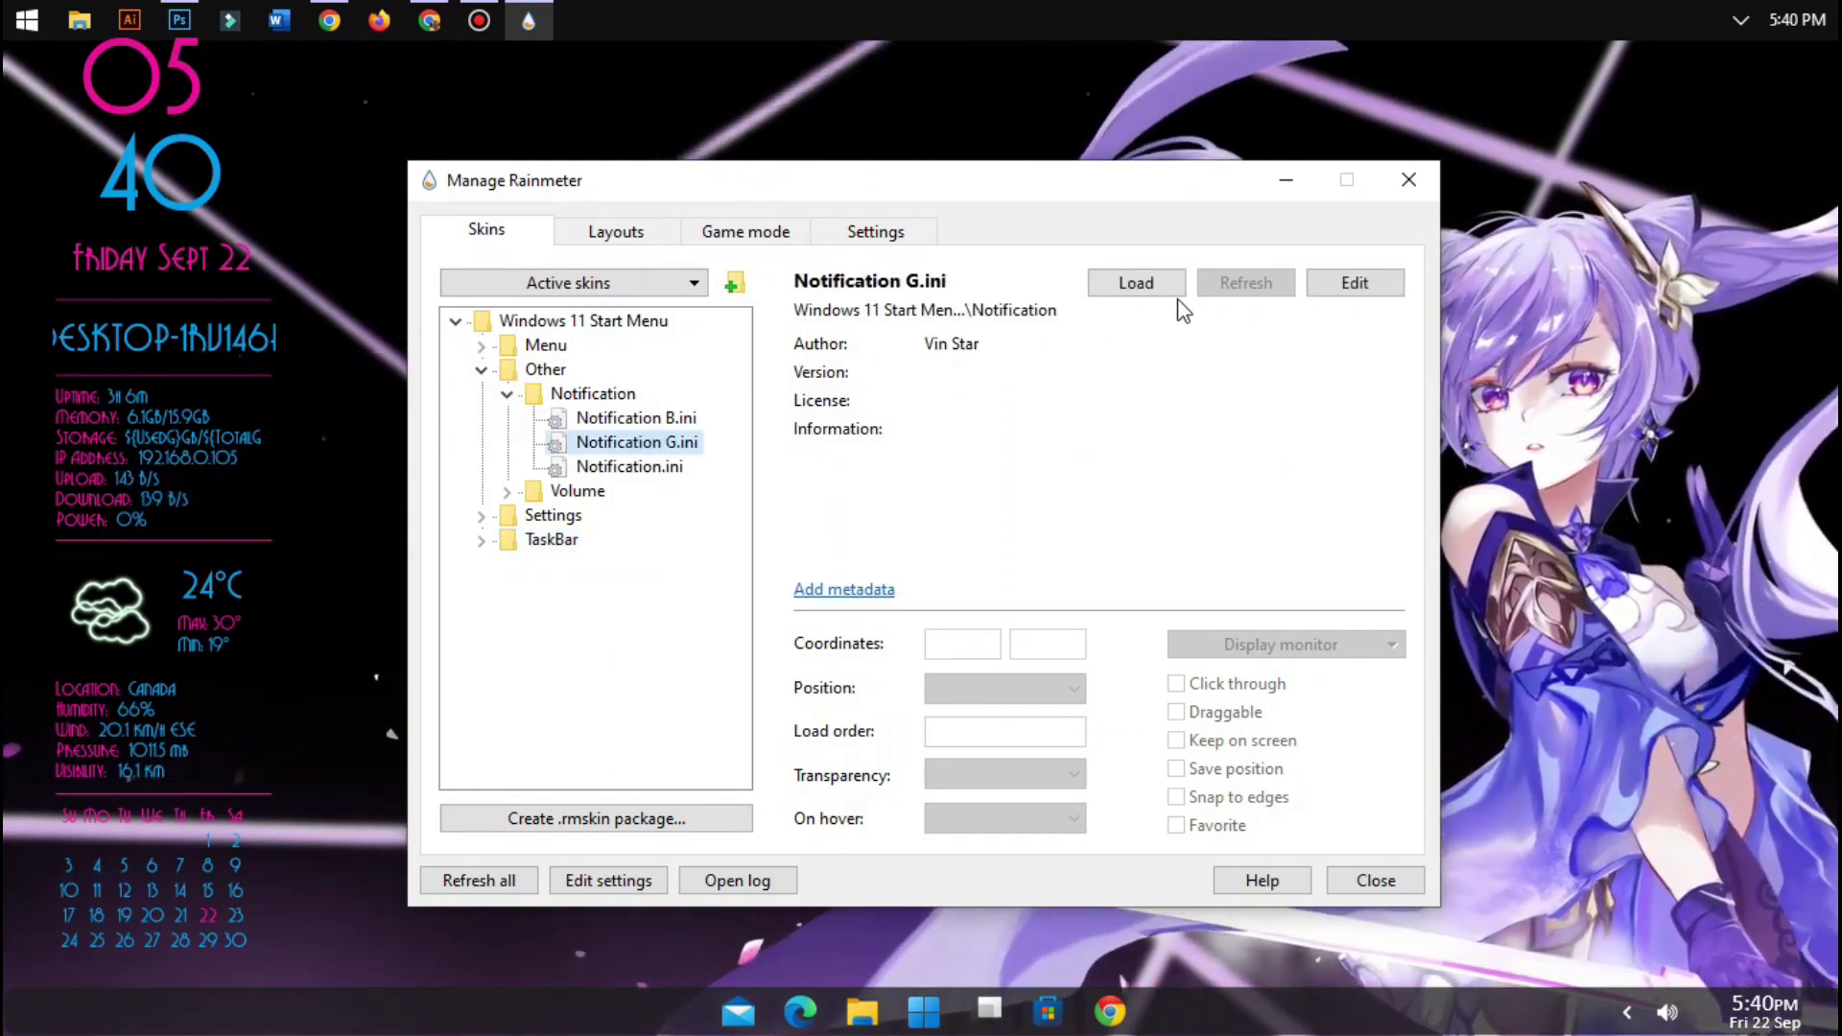
{"action": "left_click", "coordinate": [1138, 285]}
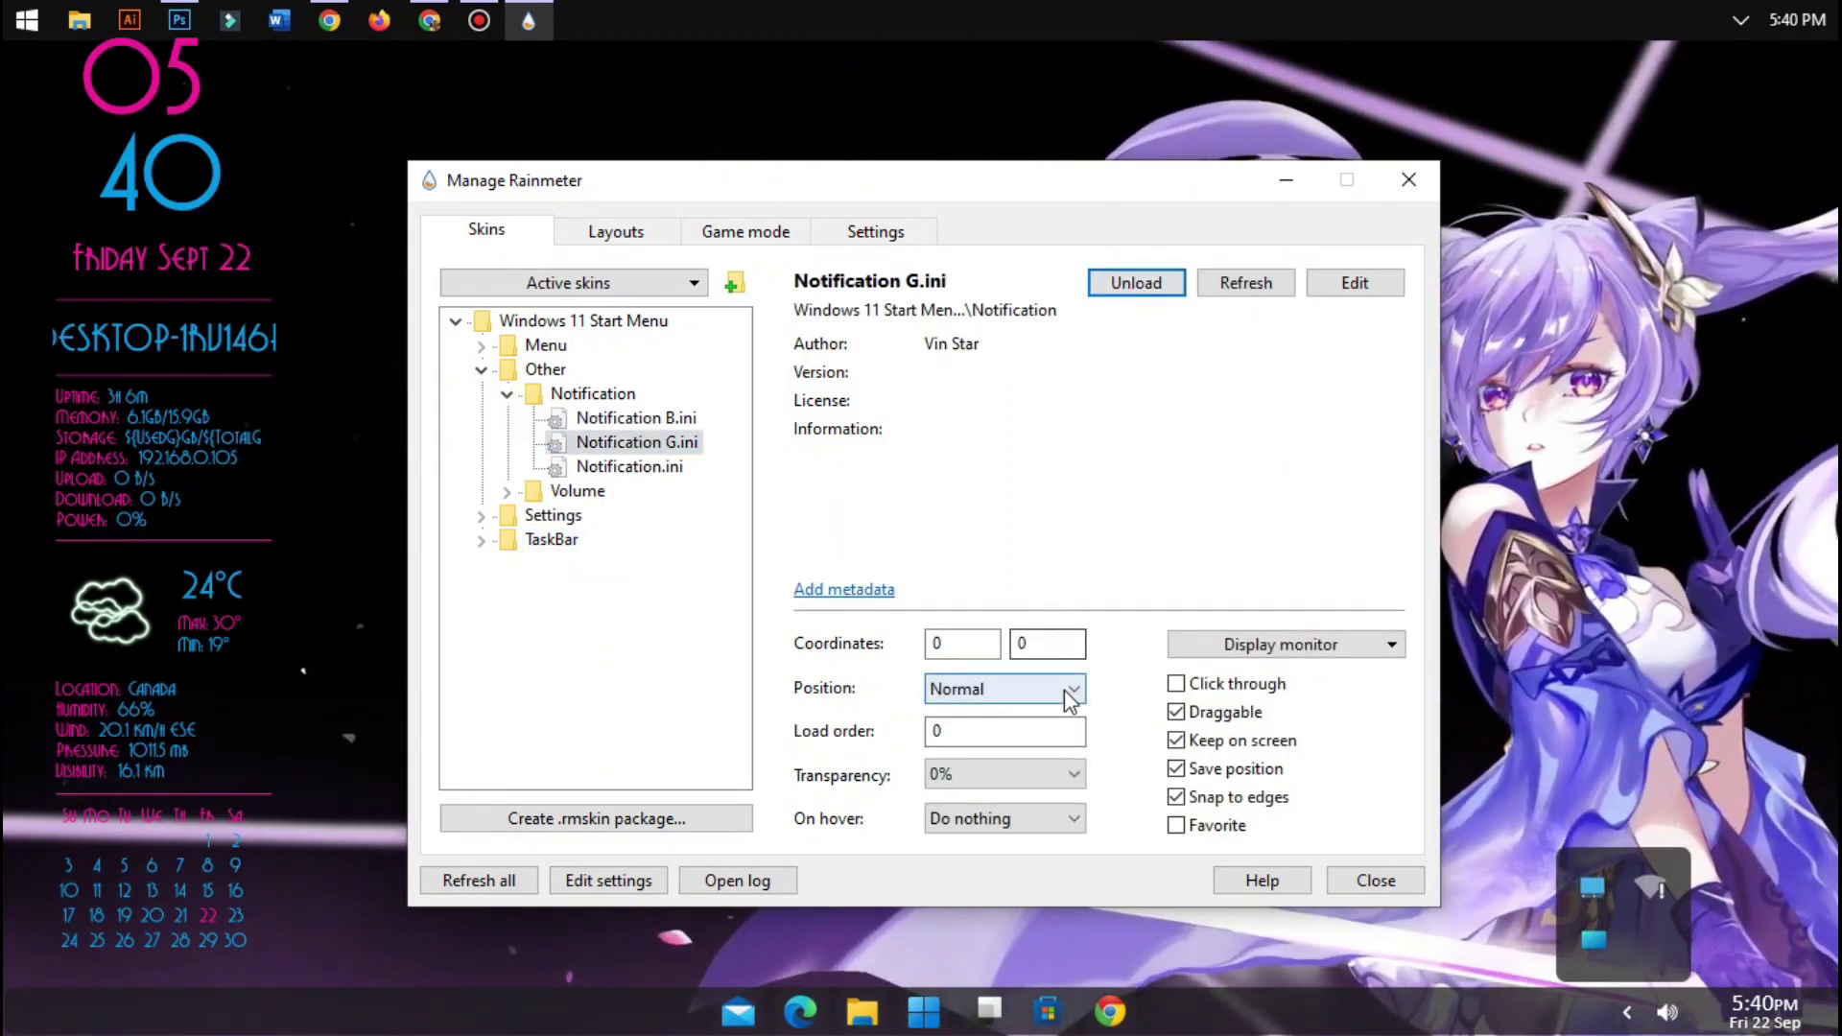
{"action": "left_click", "coordinate": [971, 715]}
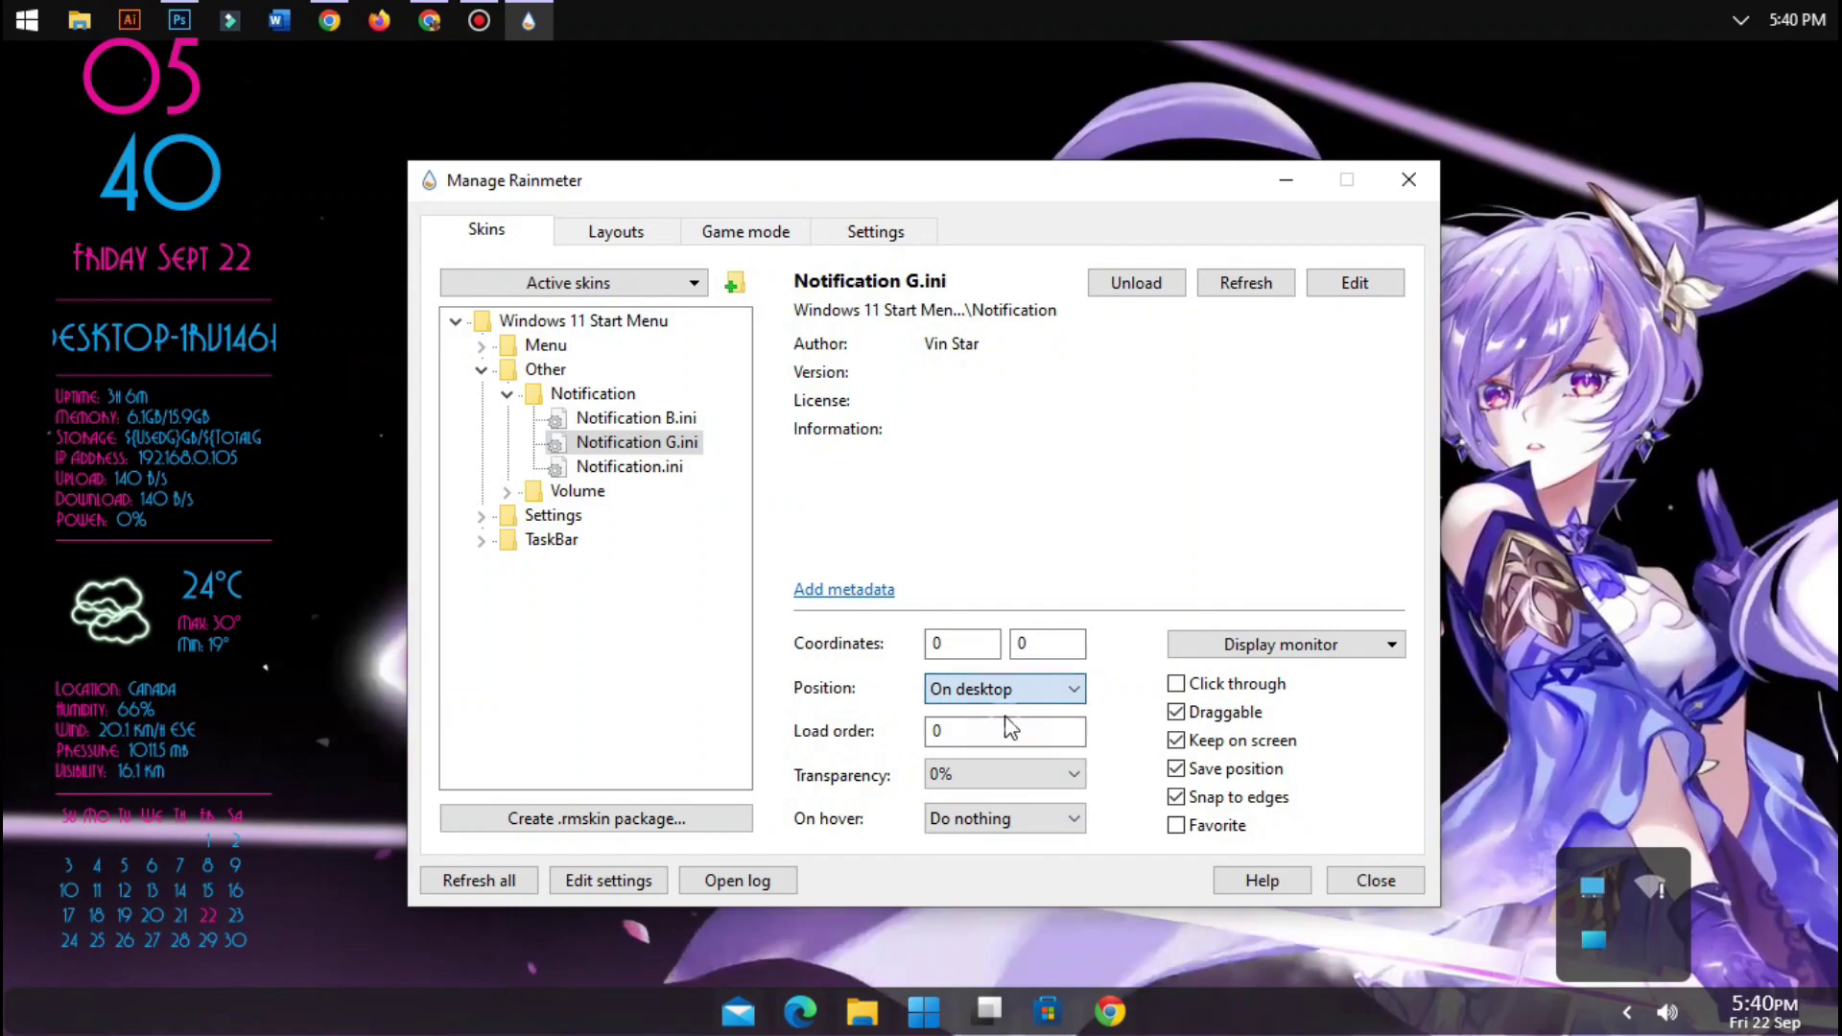
Load Volume G.ini from the skin's Other folder and set its position to On desktop
{"action": "left_click", "coordinate": [508, 395]}
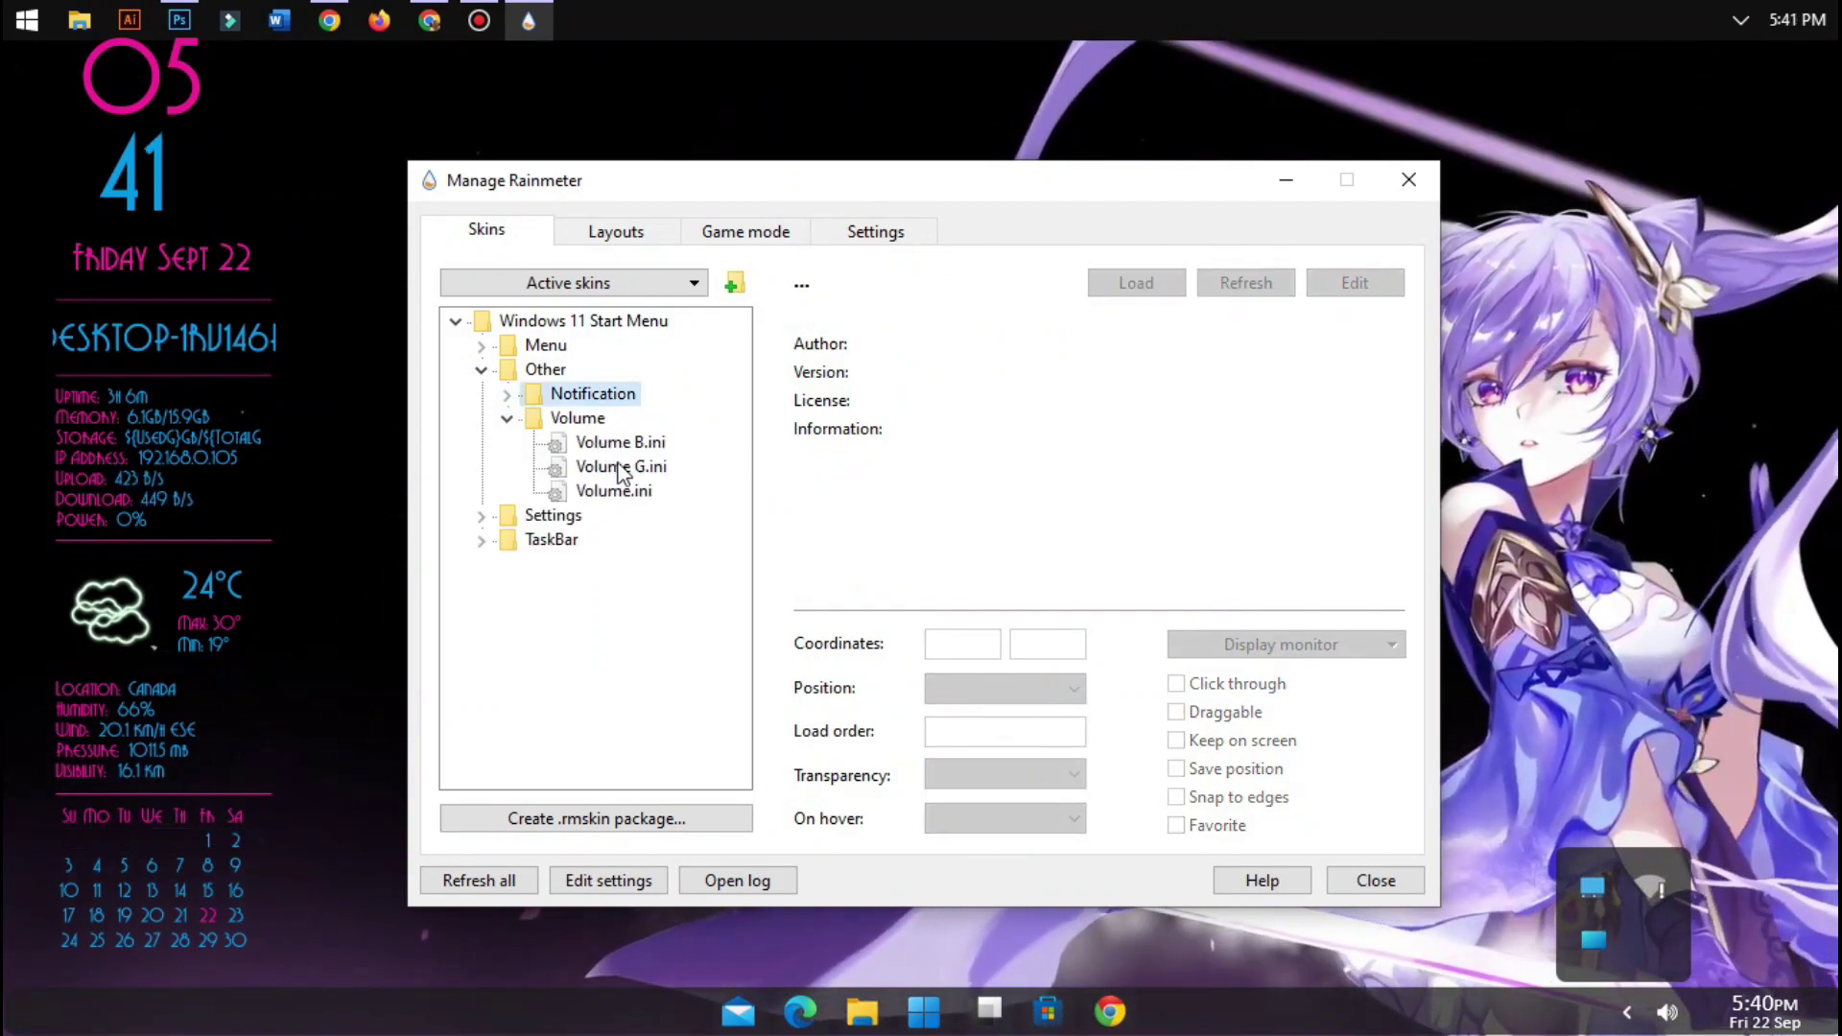
{"action": "left_click", "coordinate": [1135, 286]}
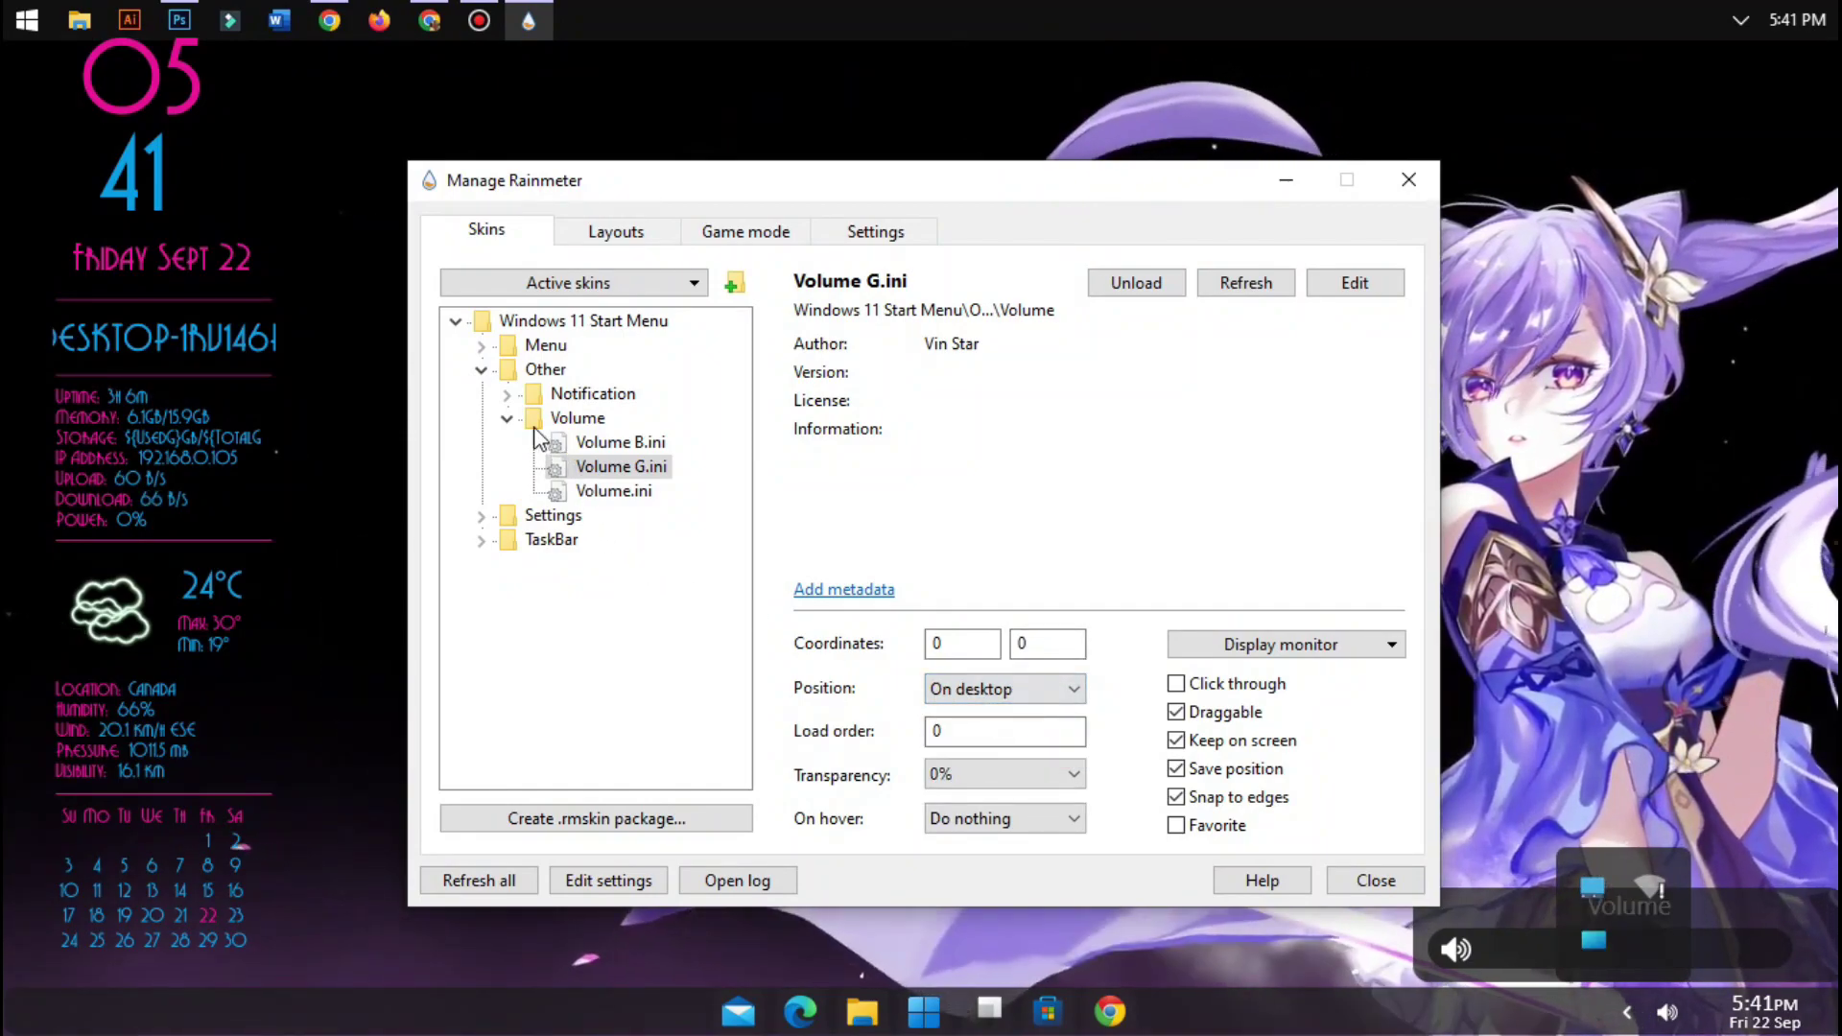
Try loading Menu B.ini from the Menu folder of the Windows 11 Start Menu skin
{"action": "left_click", "coordinate": [507, 419]}
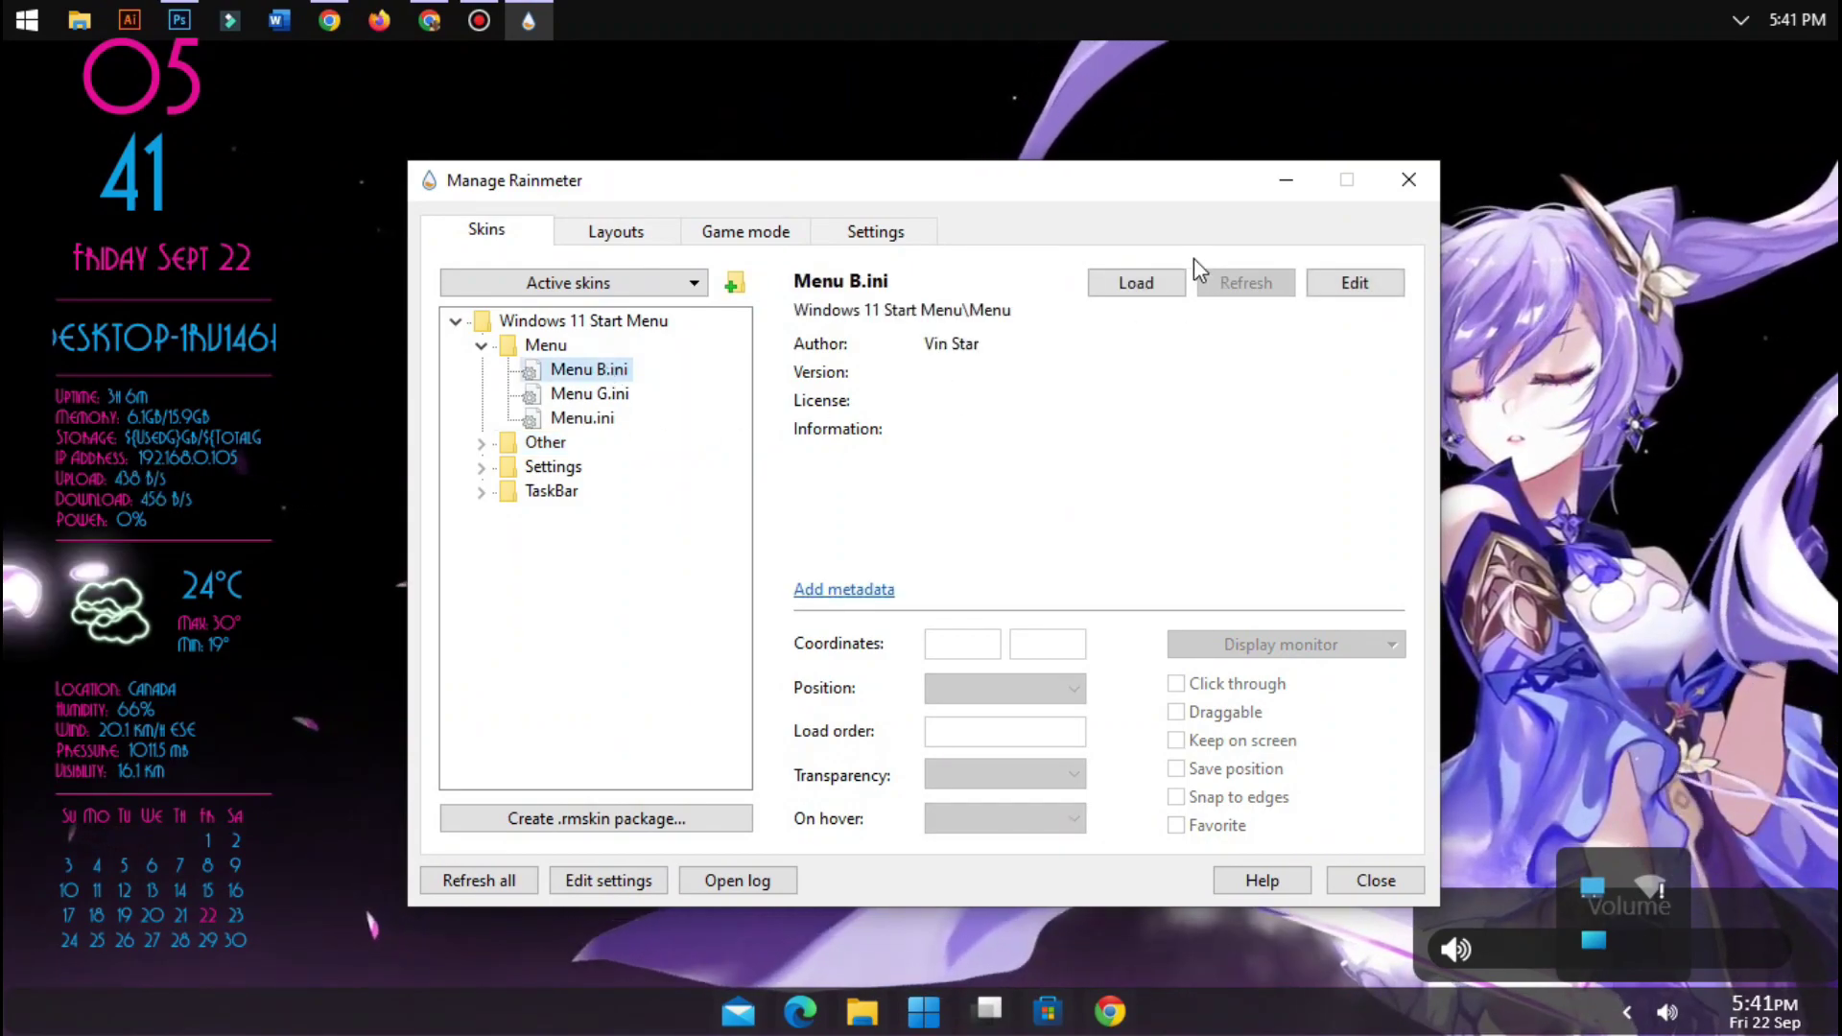
{"action": "left_click", "coordinate": [1146, 286]}
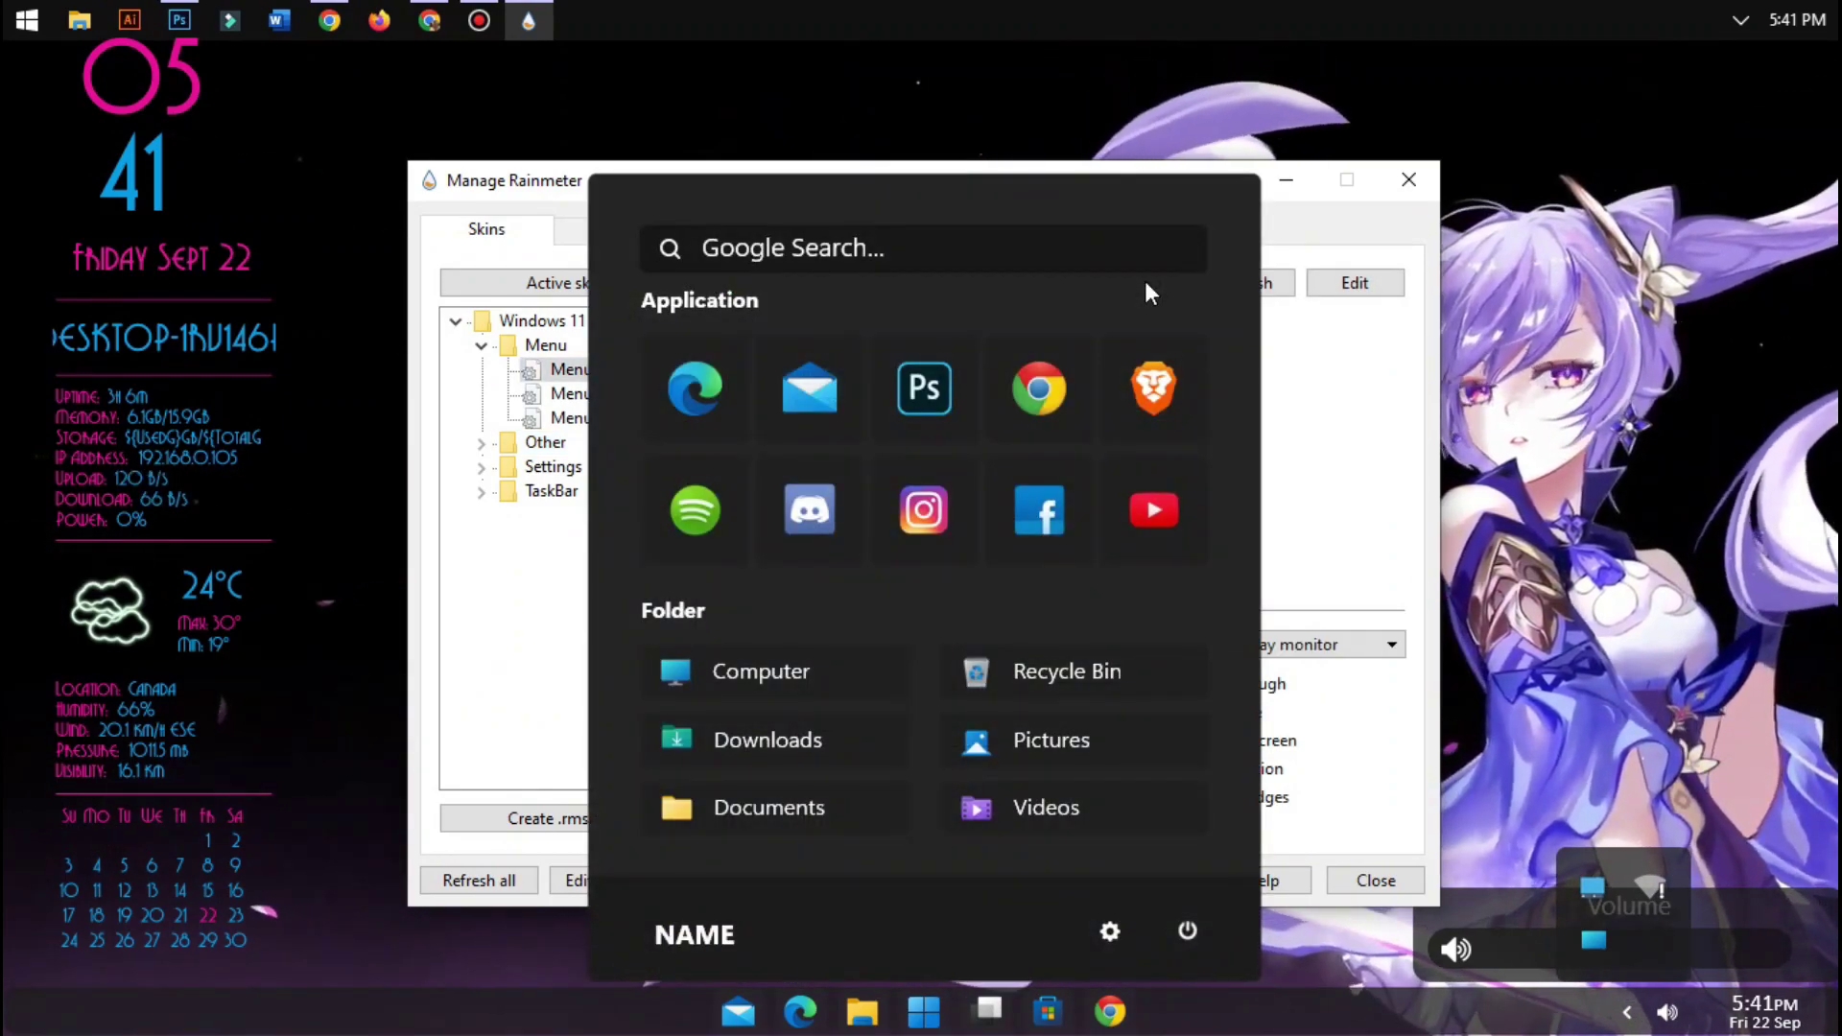
{"action": "left_click", "coordinate": [991, 768]}
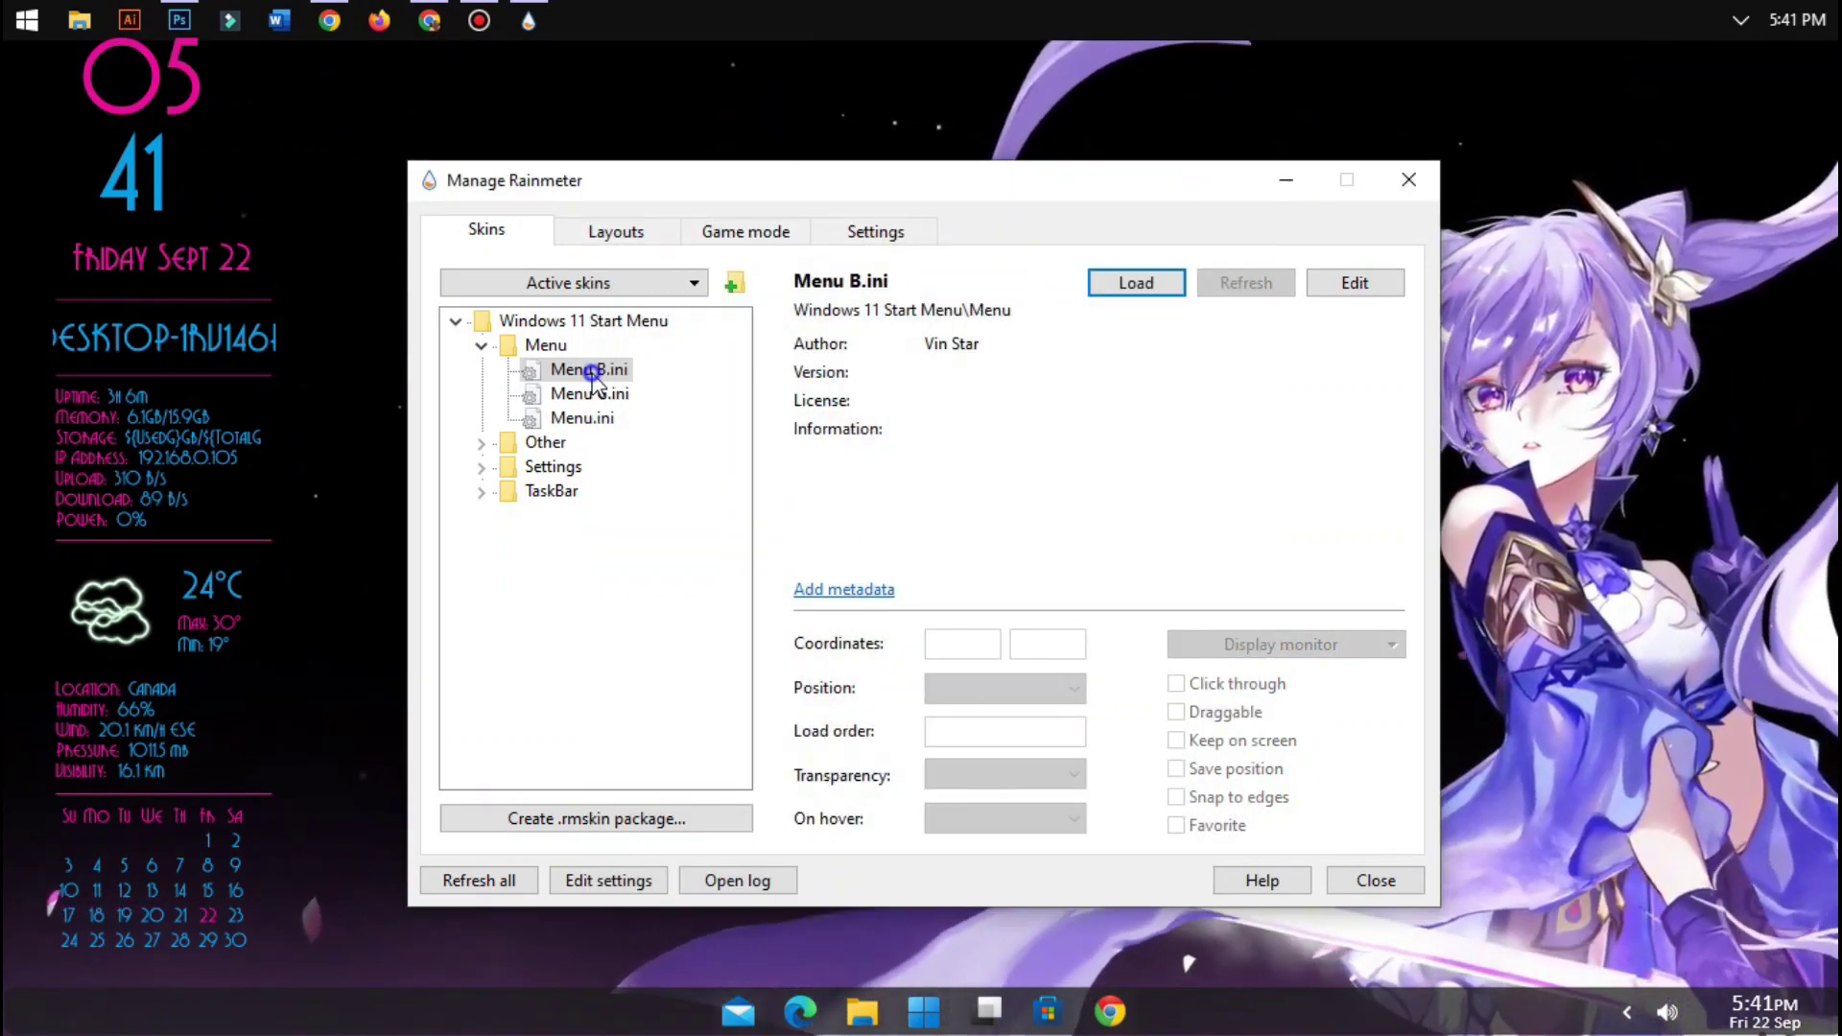
{"action": "right_click", "coordinate": [591, 375]}
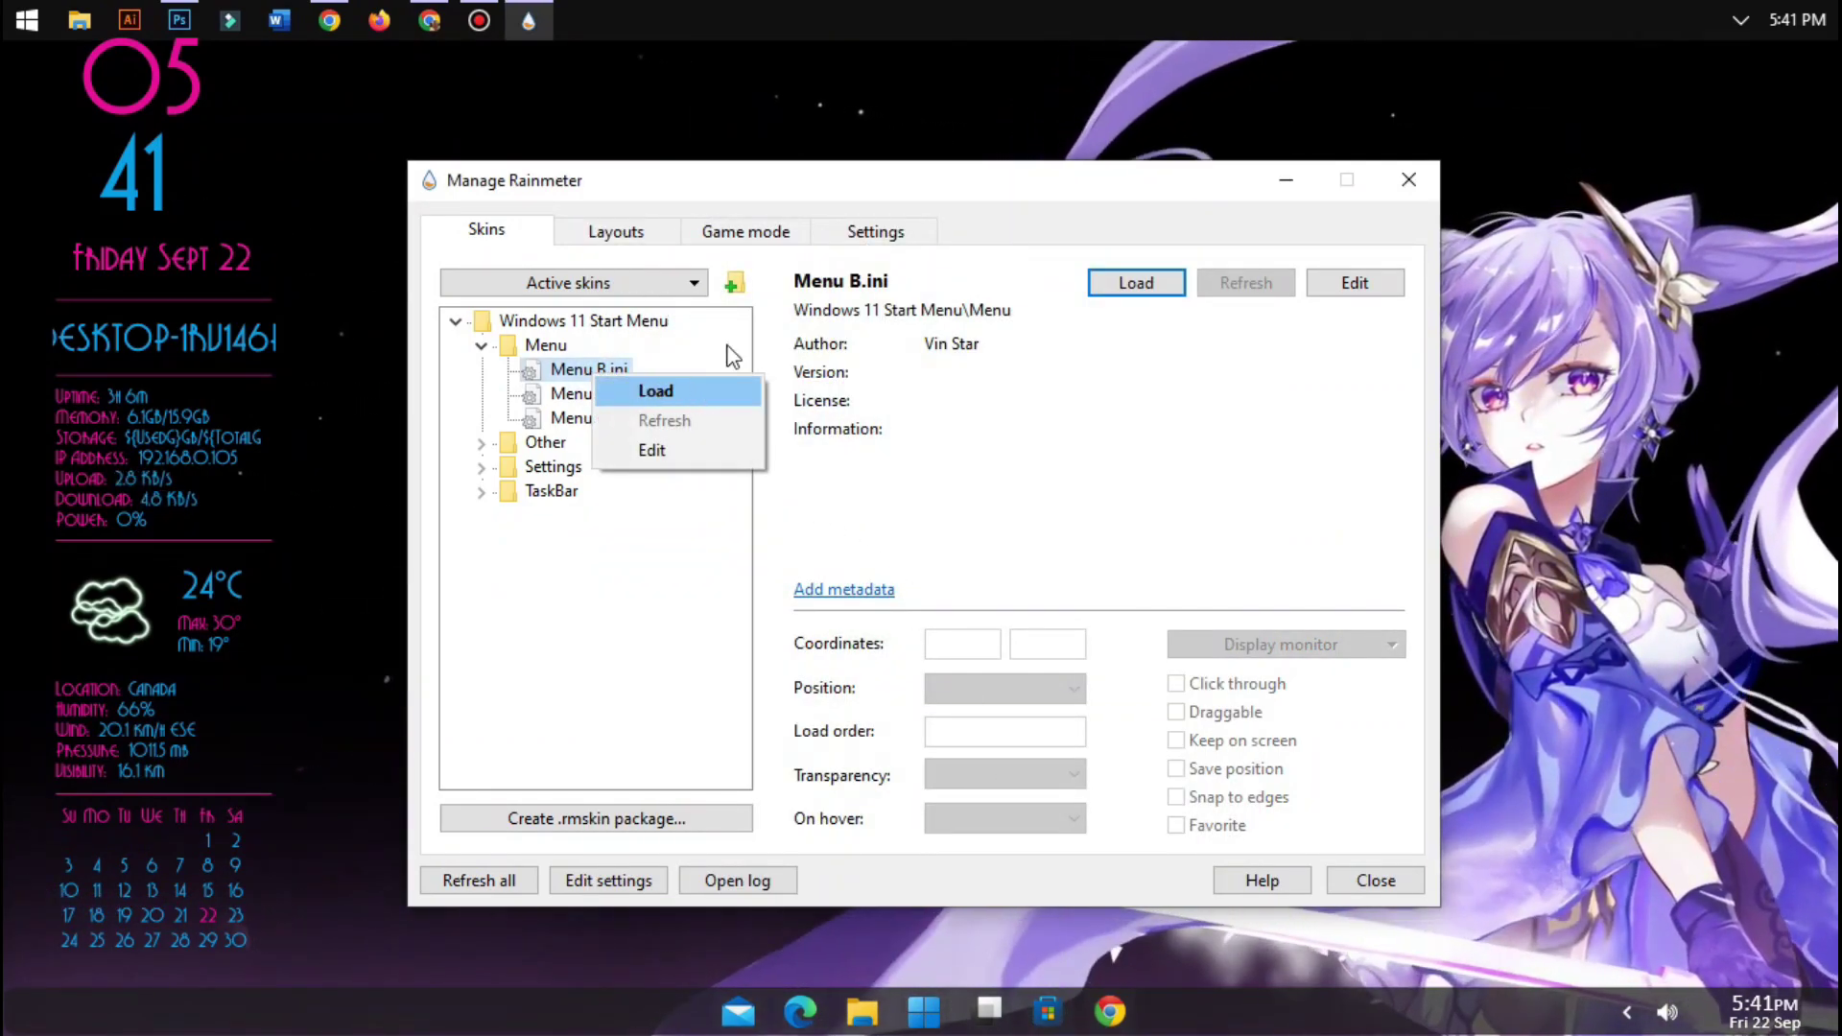
{"action": "right_click", "coordinate": [955, 187]}
{"action": "left_click", "coordinate": [817, 188]}
Move the skin manager window aside, load and refresh Menu B.ini with its position On desktop, and close the manager and the displayed menu
{"action": "left_click_drag", "start_coordinate": [817, 187], "coordinate": [482, 91]}
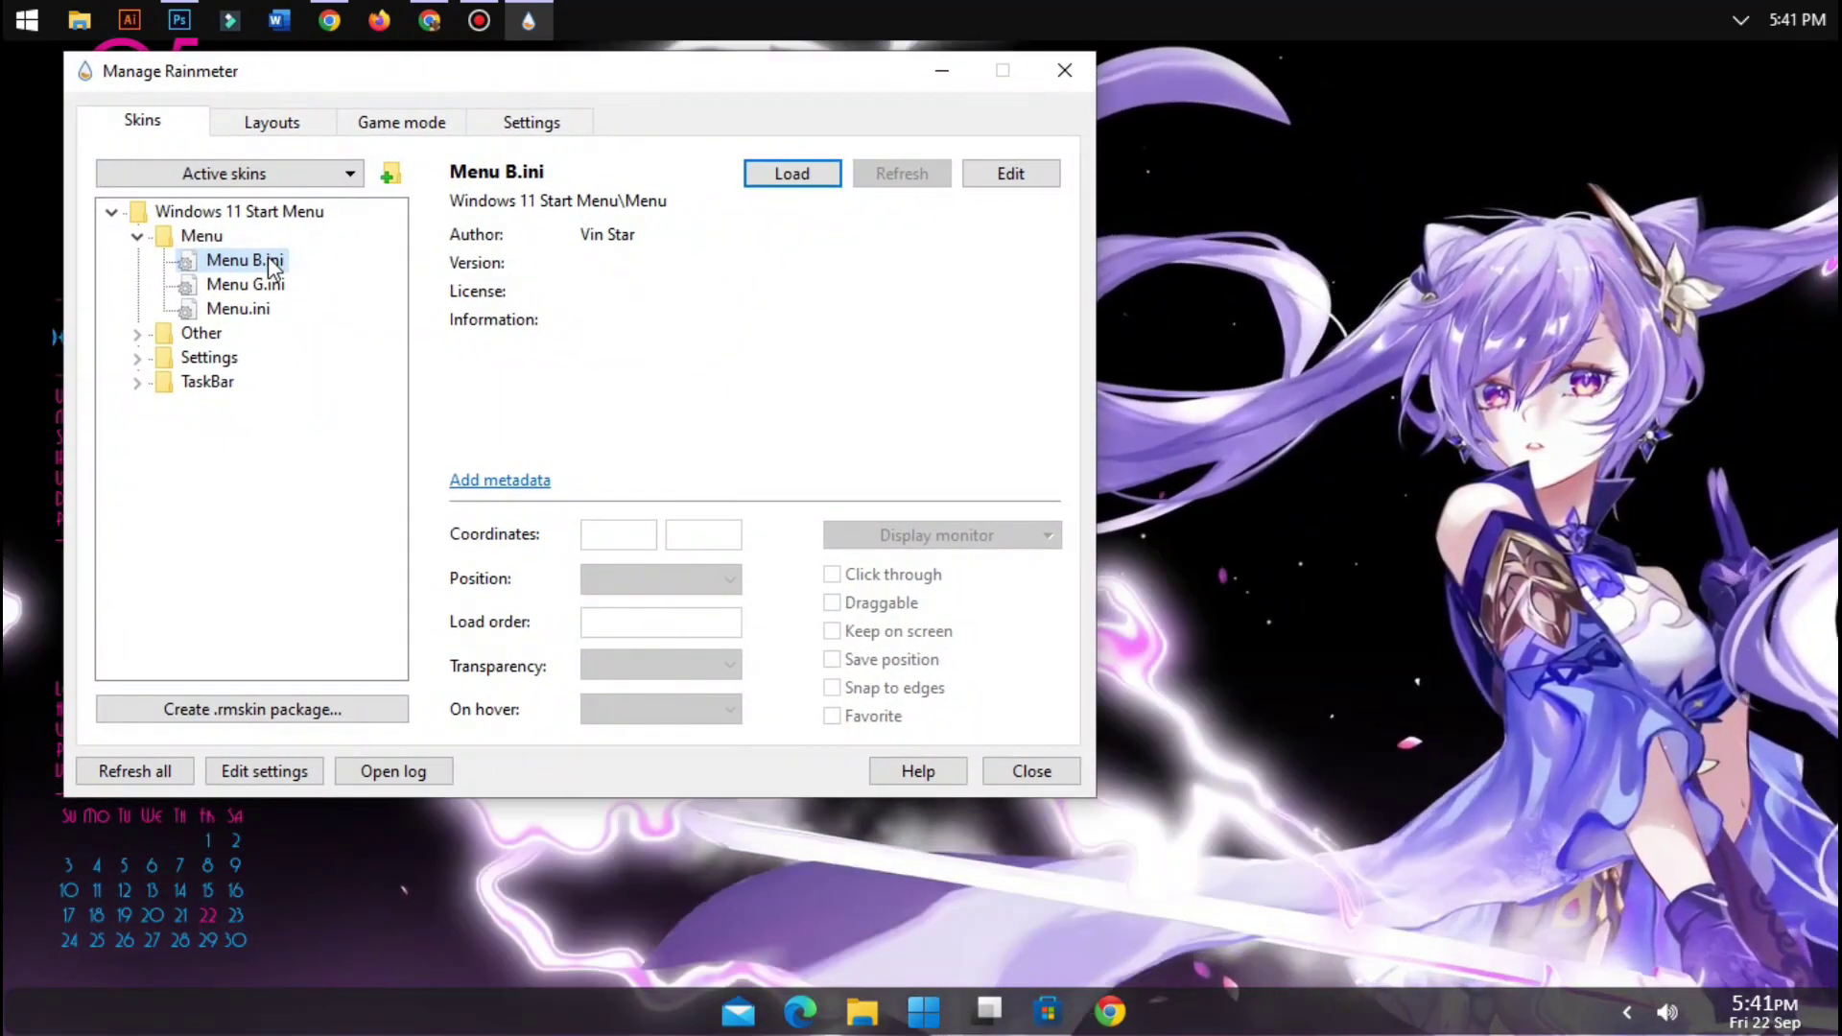
{"action": "right_click", "coordinate": [271, 261]}
{"action": "left_click", "coordinate": [314, 278]}
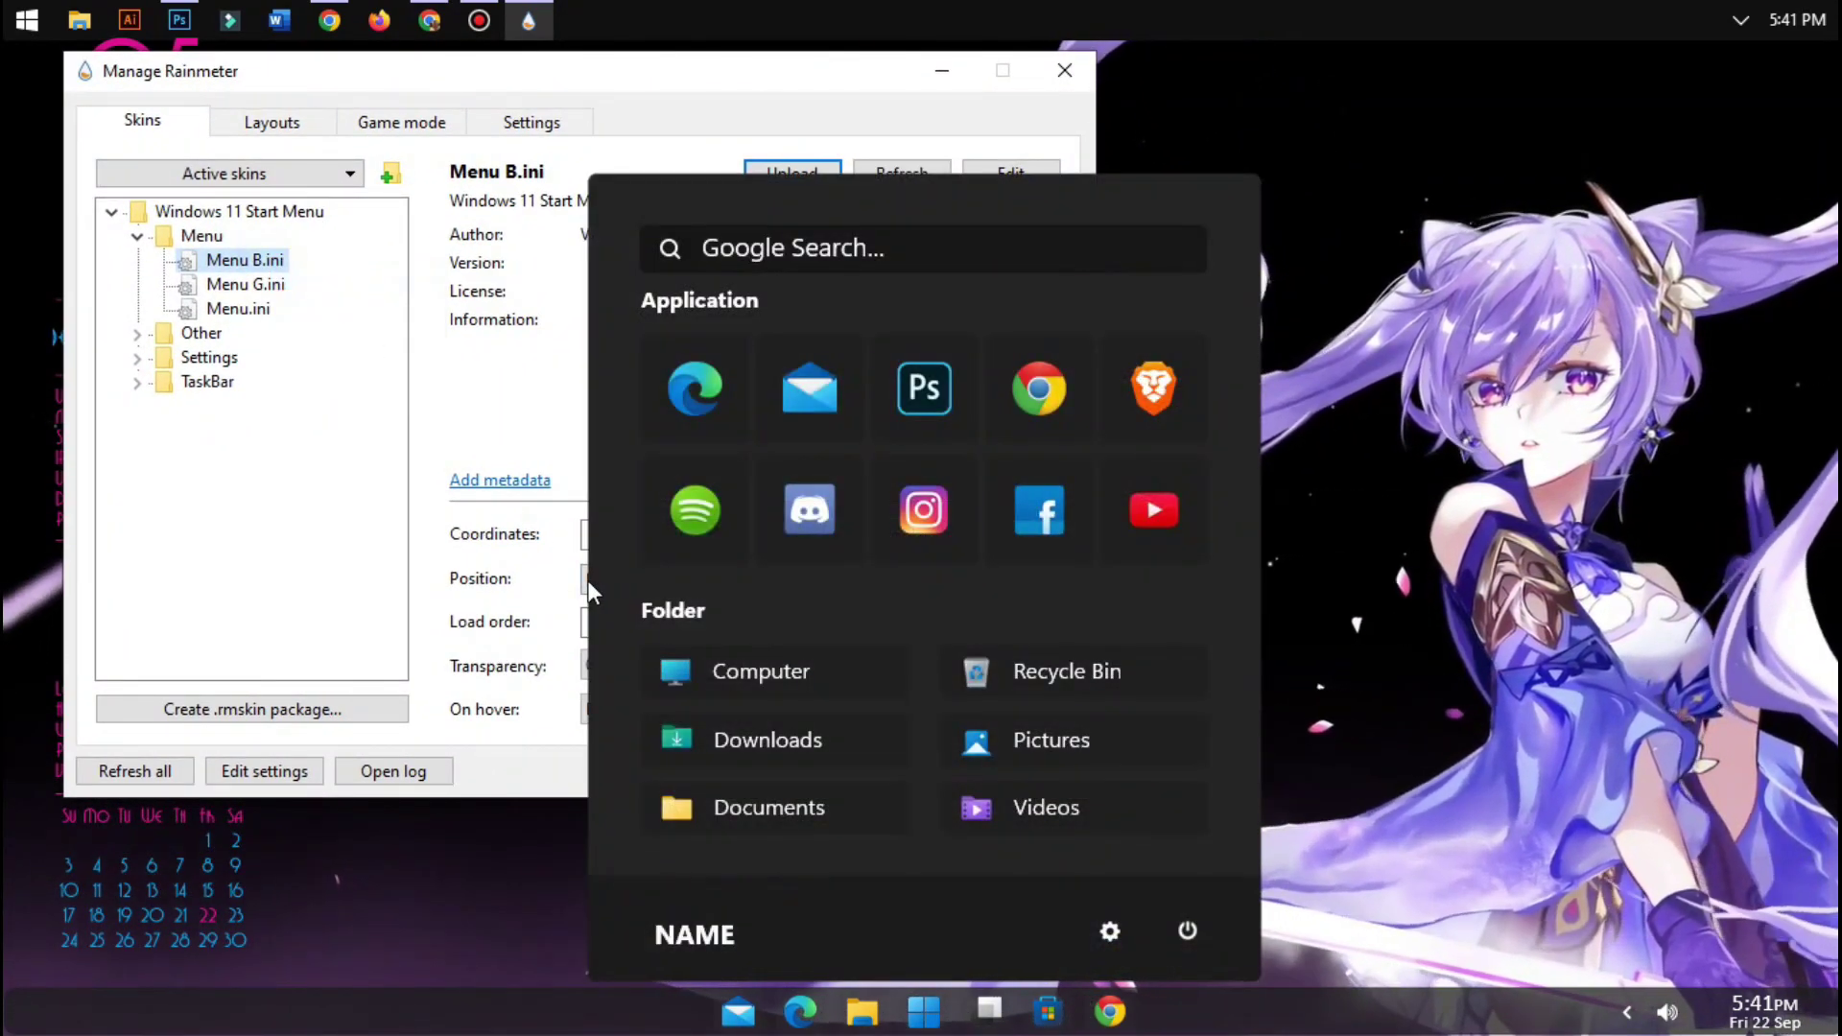
{"action": "left_click", "coordinate": [583, 576]}
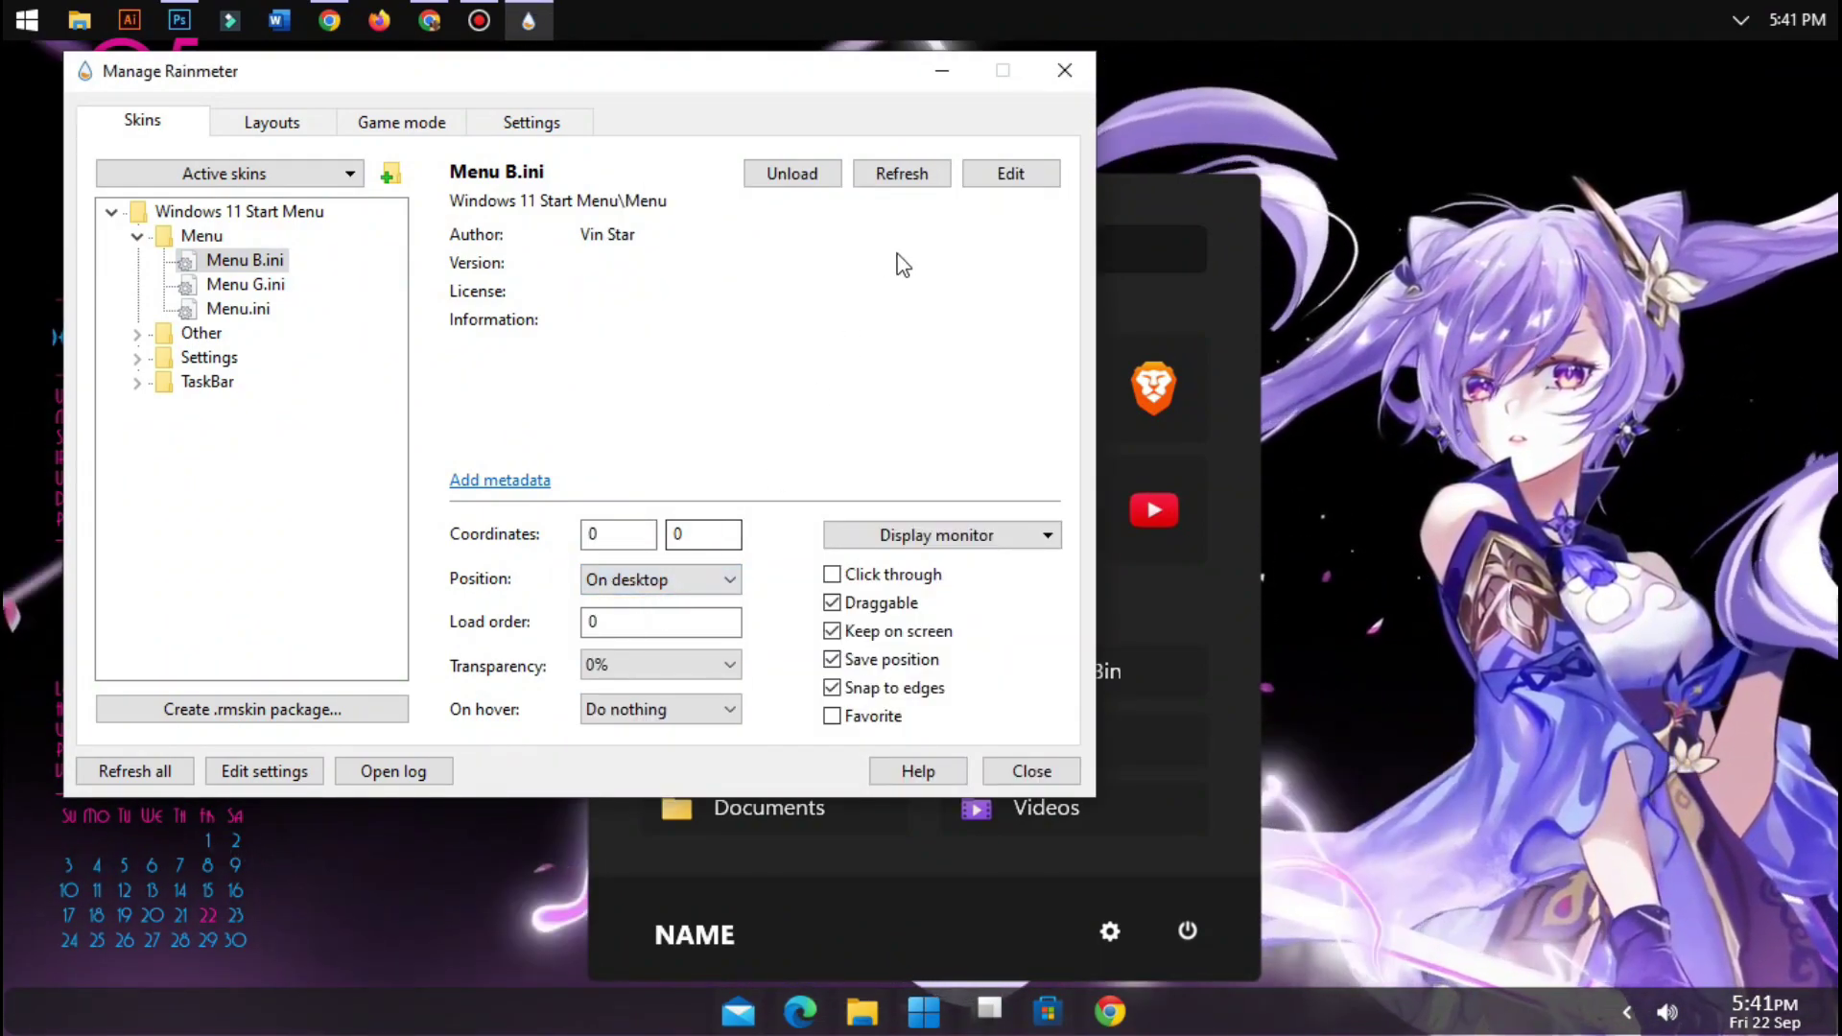
{"action": "left_click", "coordinate": [897, 173]}
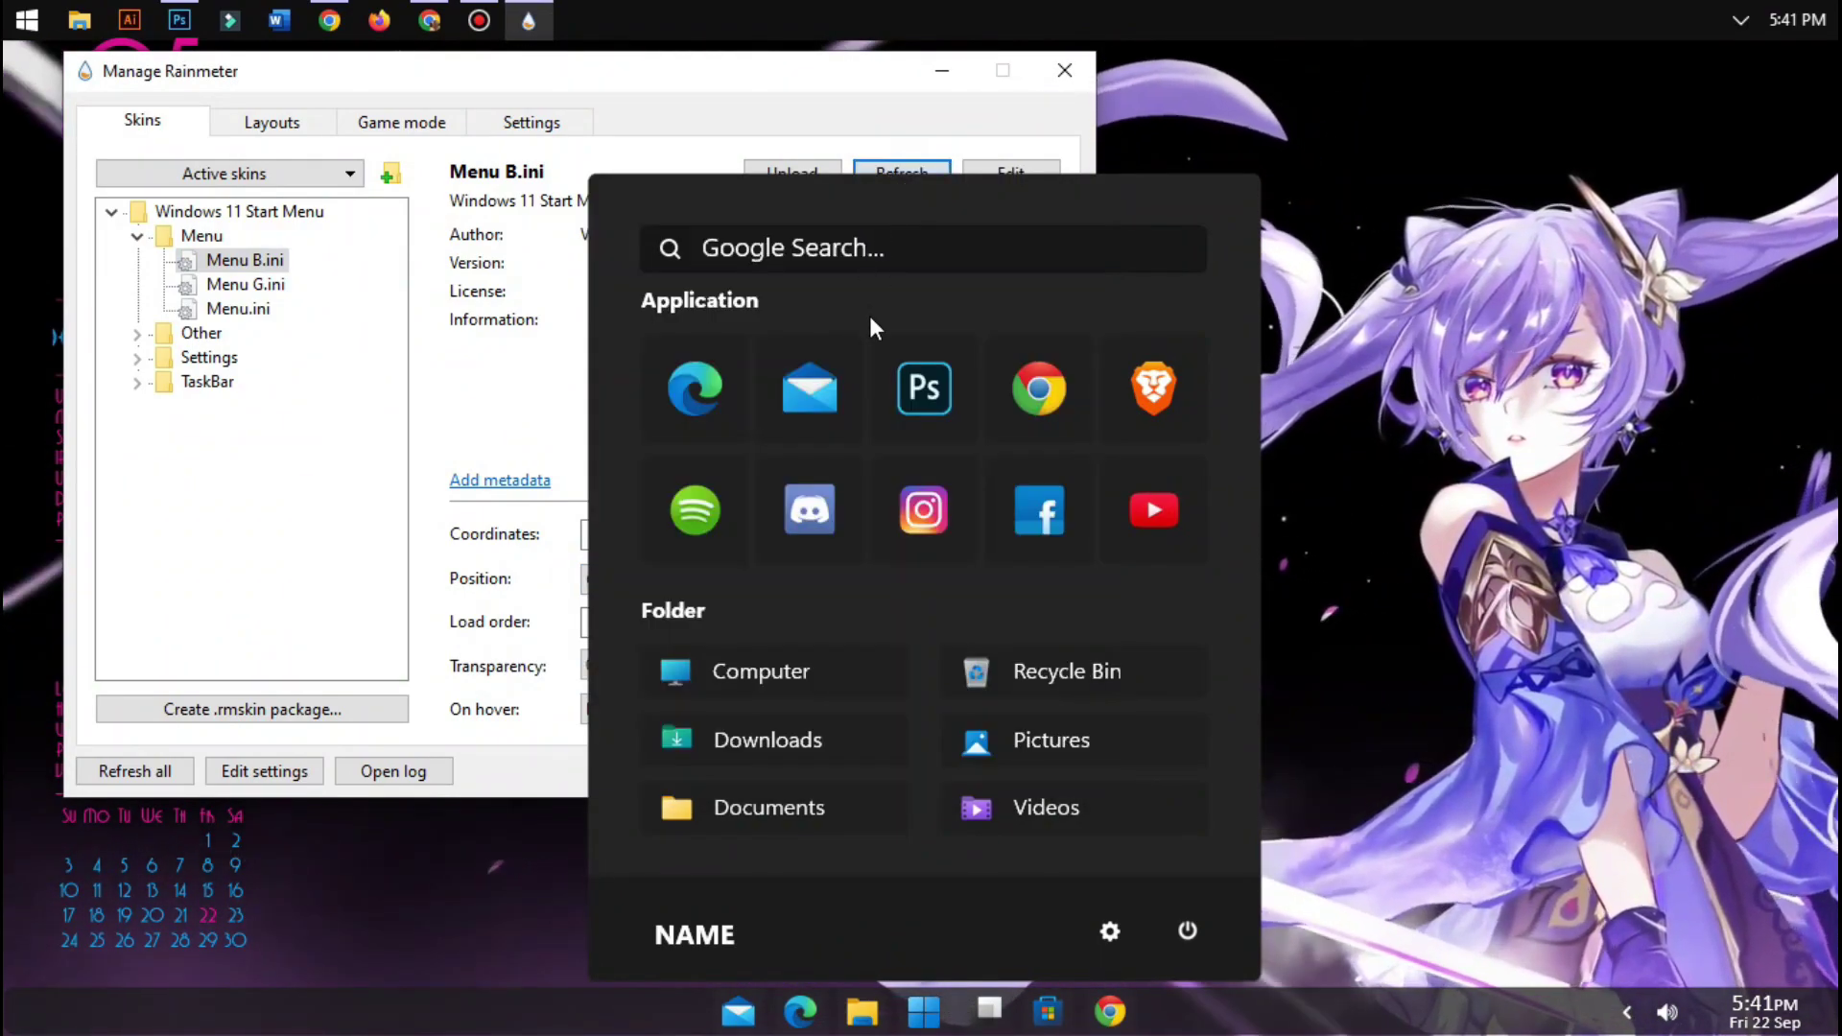
{"action": "left_click", "coordinate": [1063, 75]}
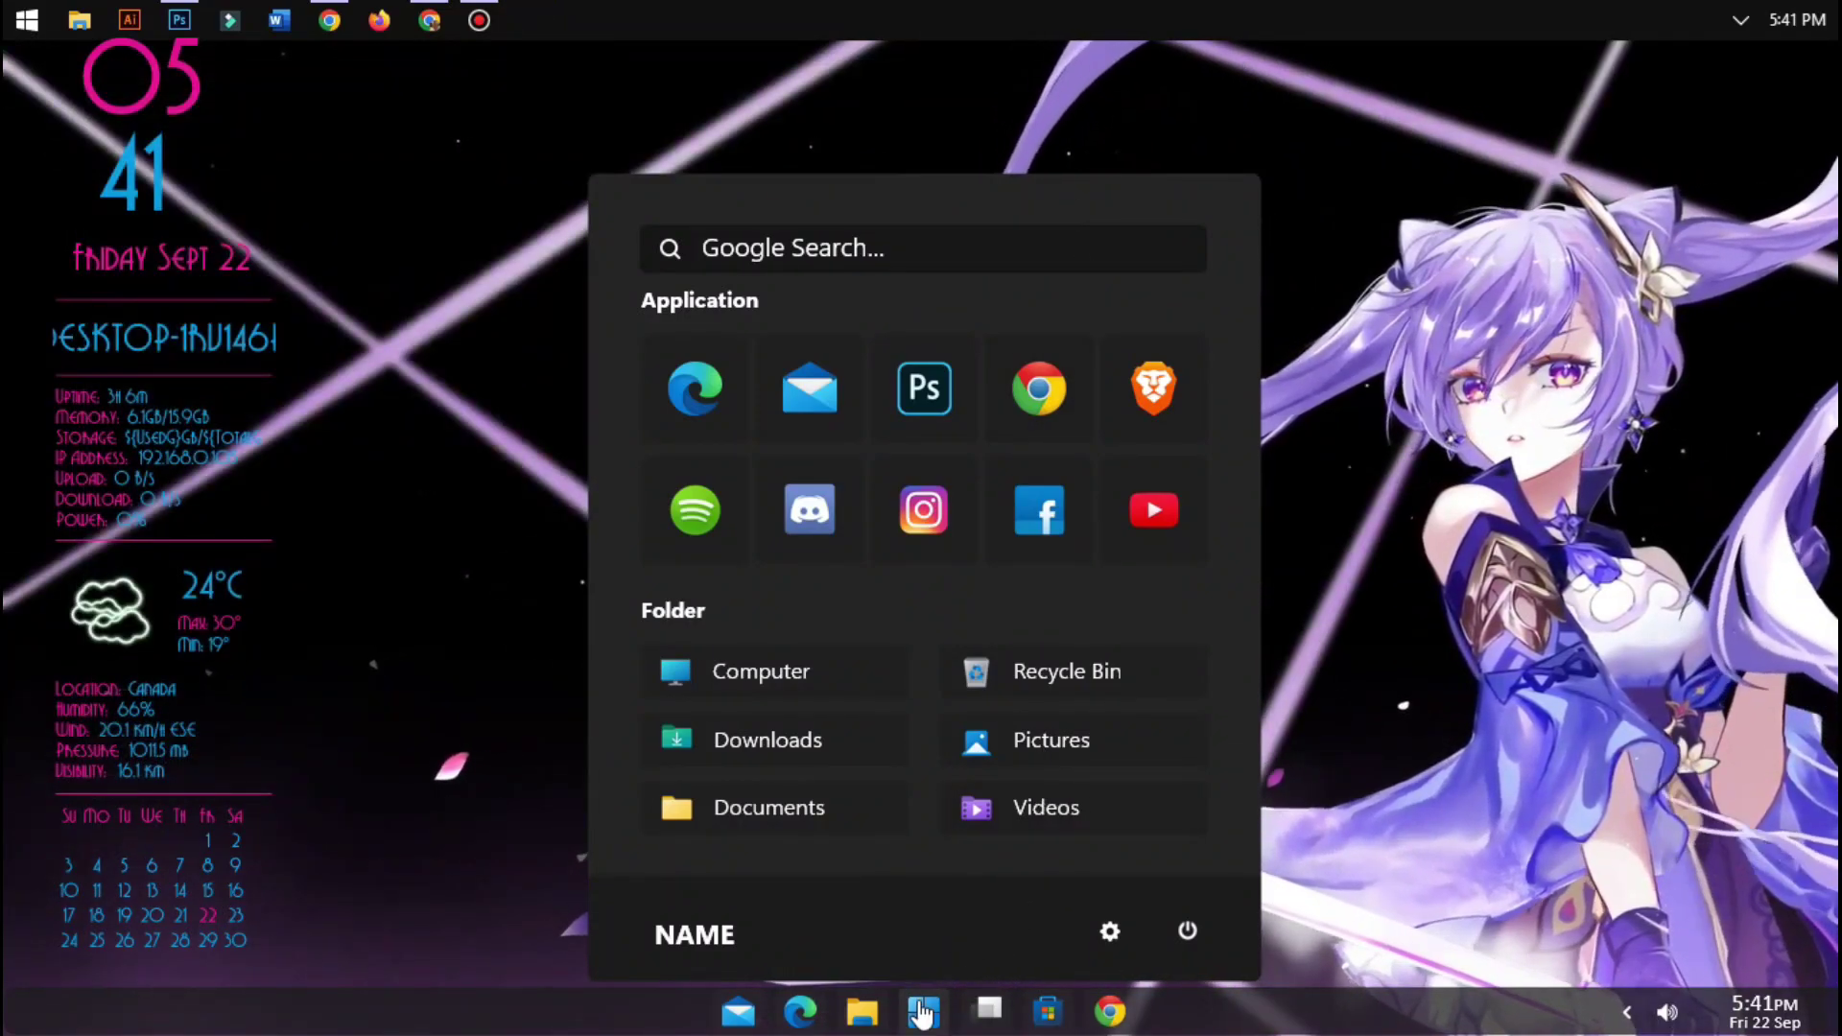
{"action": "left_click", "coordinate": [921, 1012]}
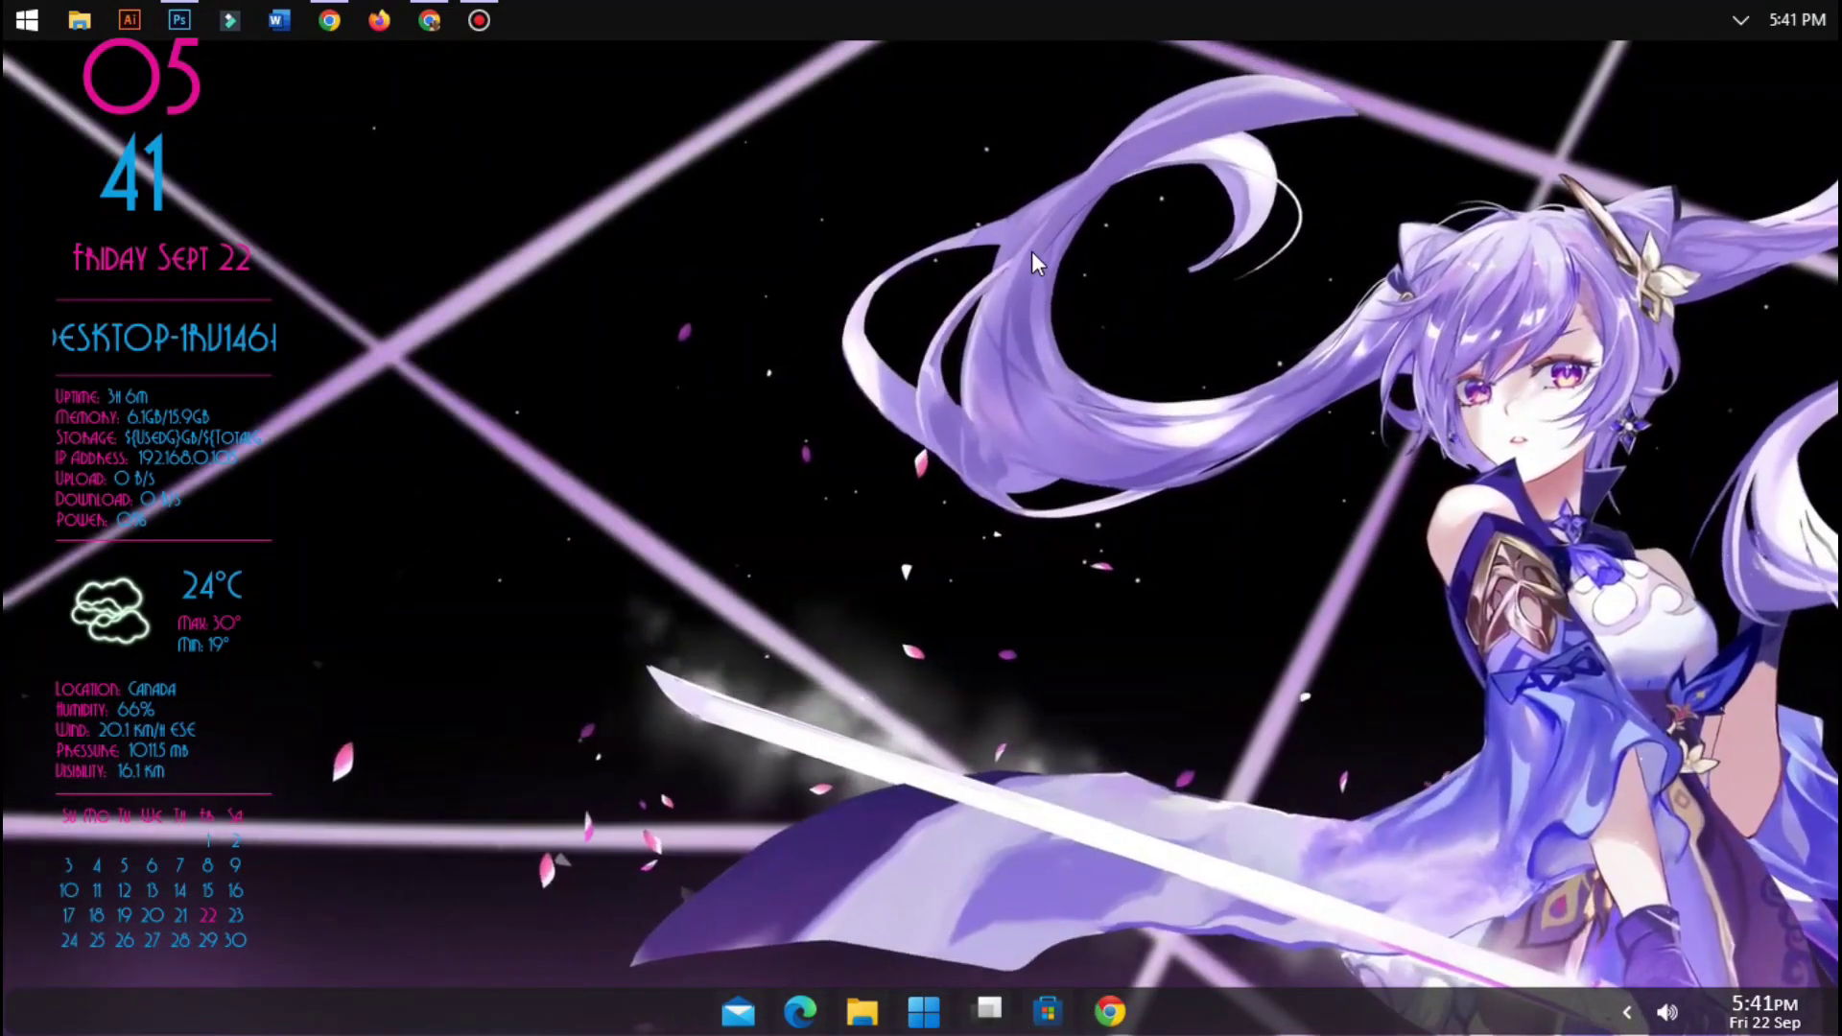
Turn on automatically hiding the Windows taskbar in desktop mode and close the settings
{"action": "left_click", "coordinate": [999, 26]}
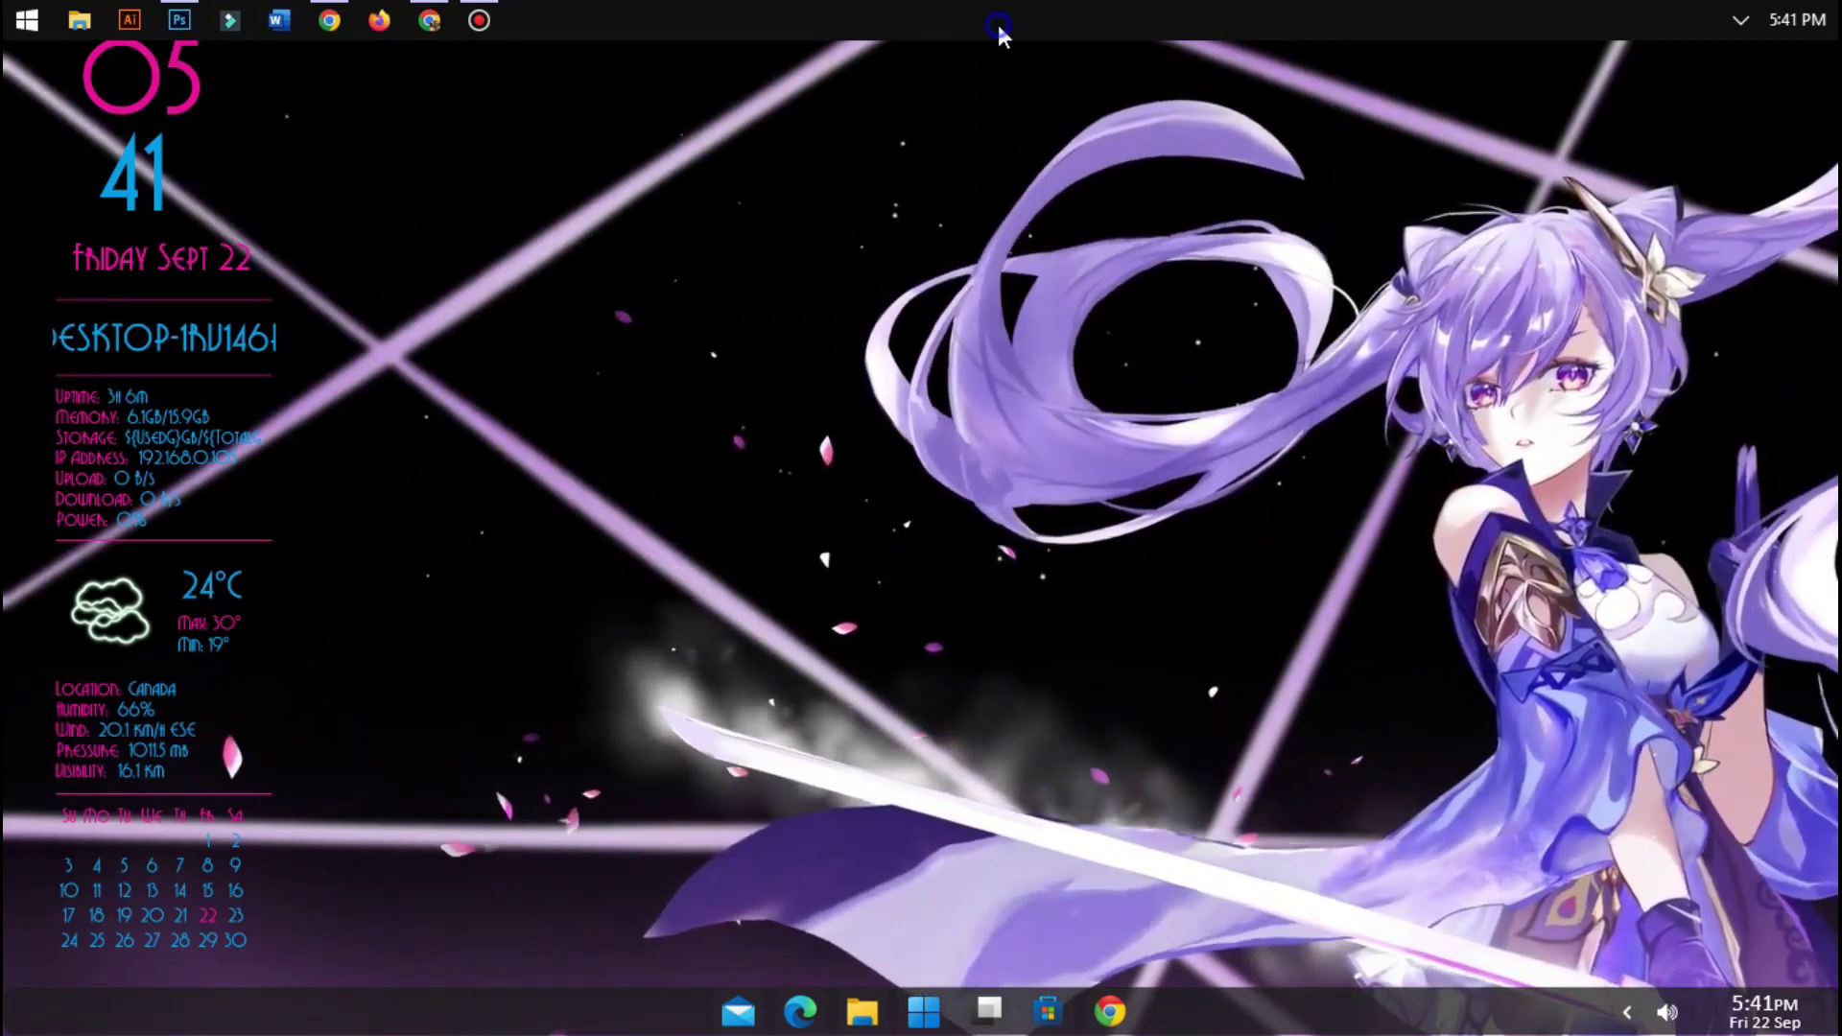
{"action": "right_click", "coordinate": [998, 25]}
{"action": "left_click", "coordinate": [1119, 658]}
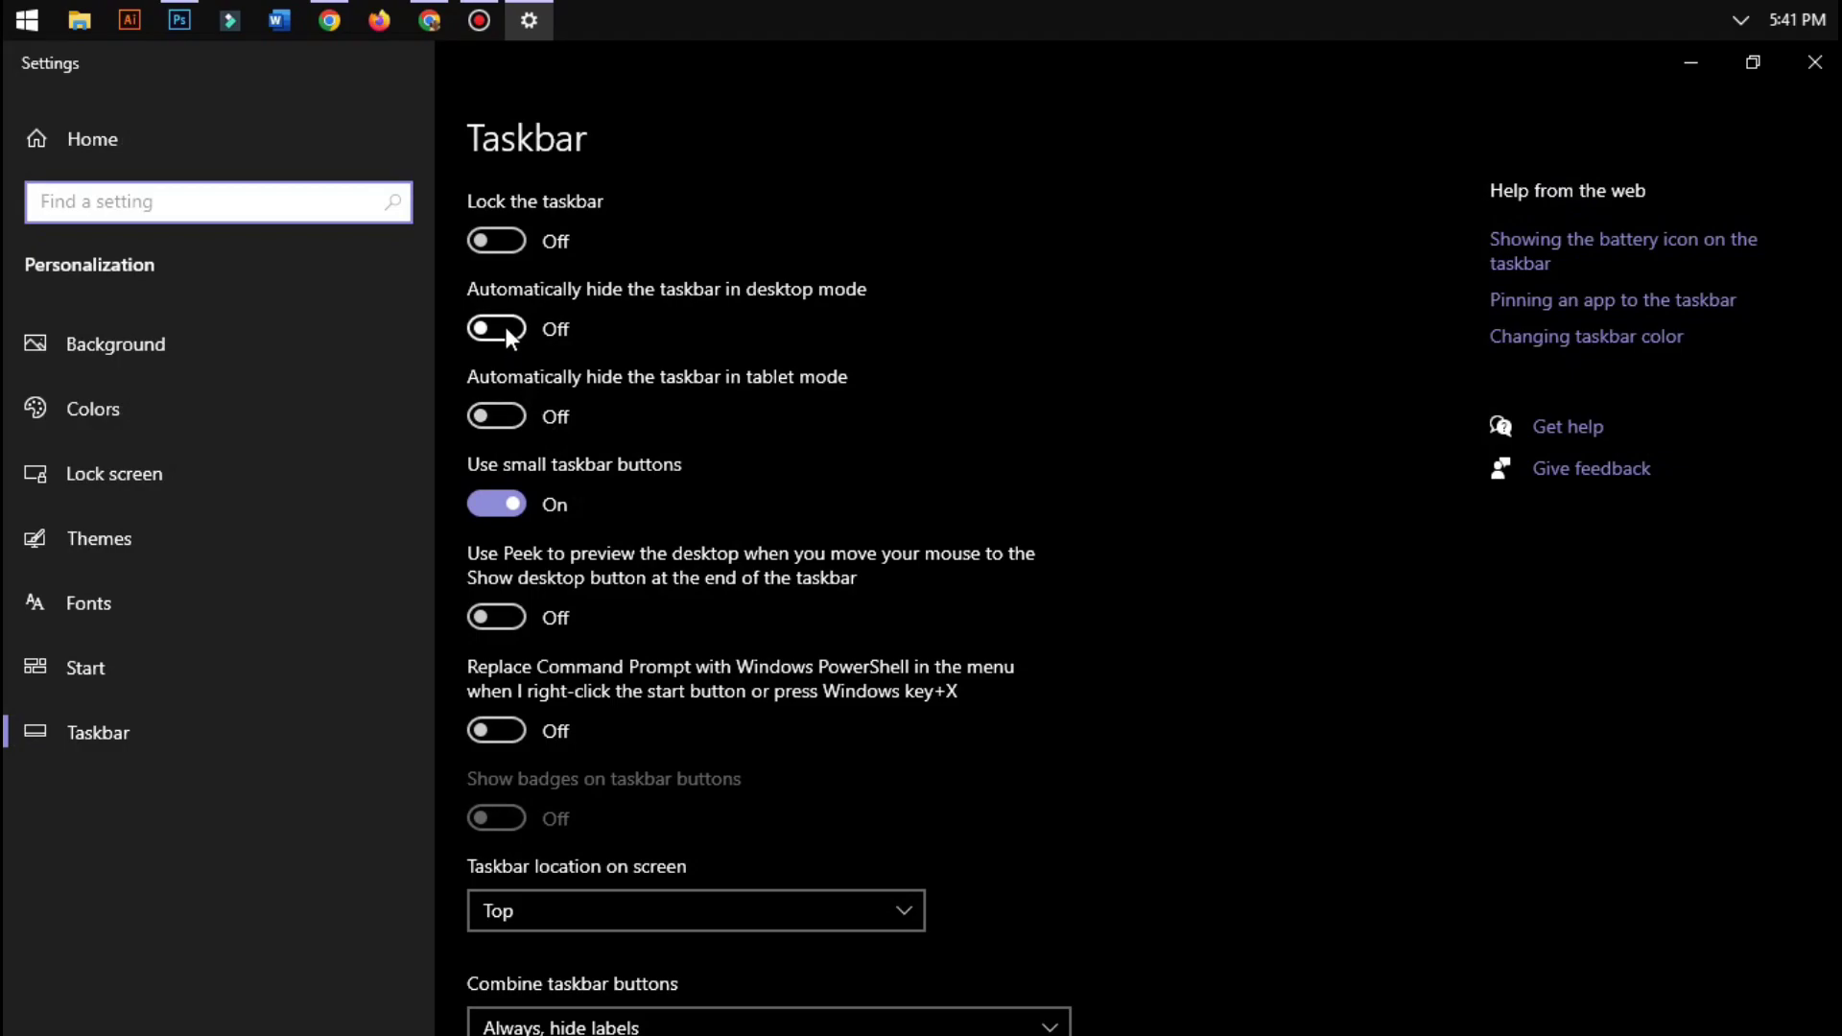
{"action": "left_click", "coordinate": [505, 320]}
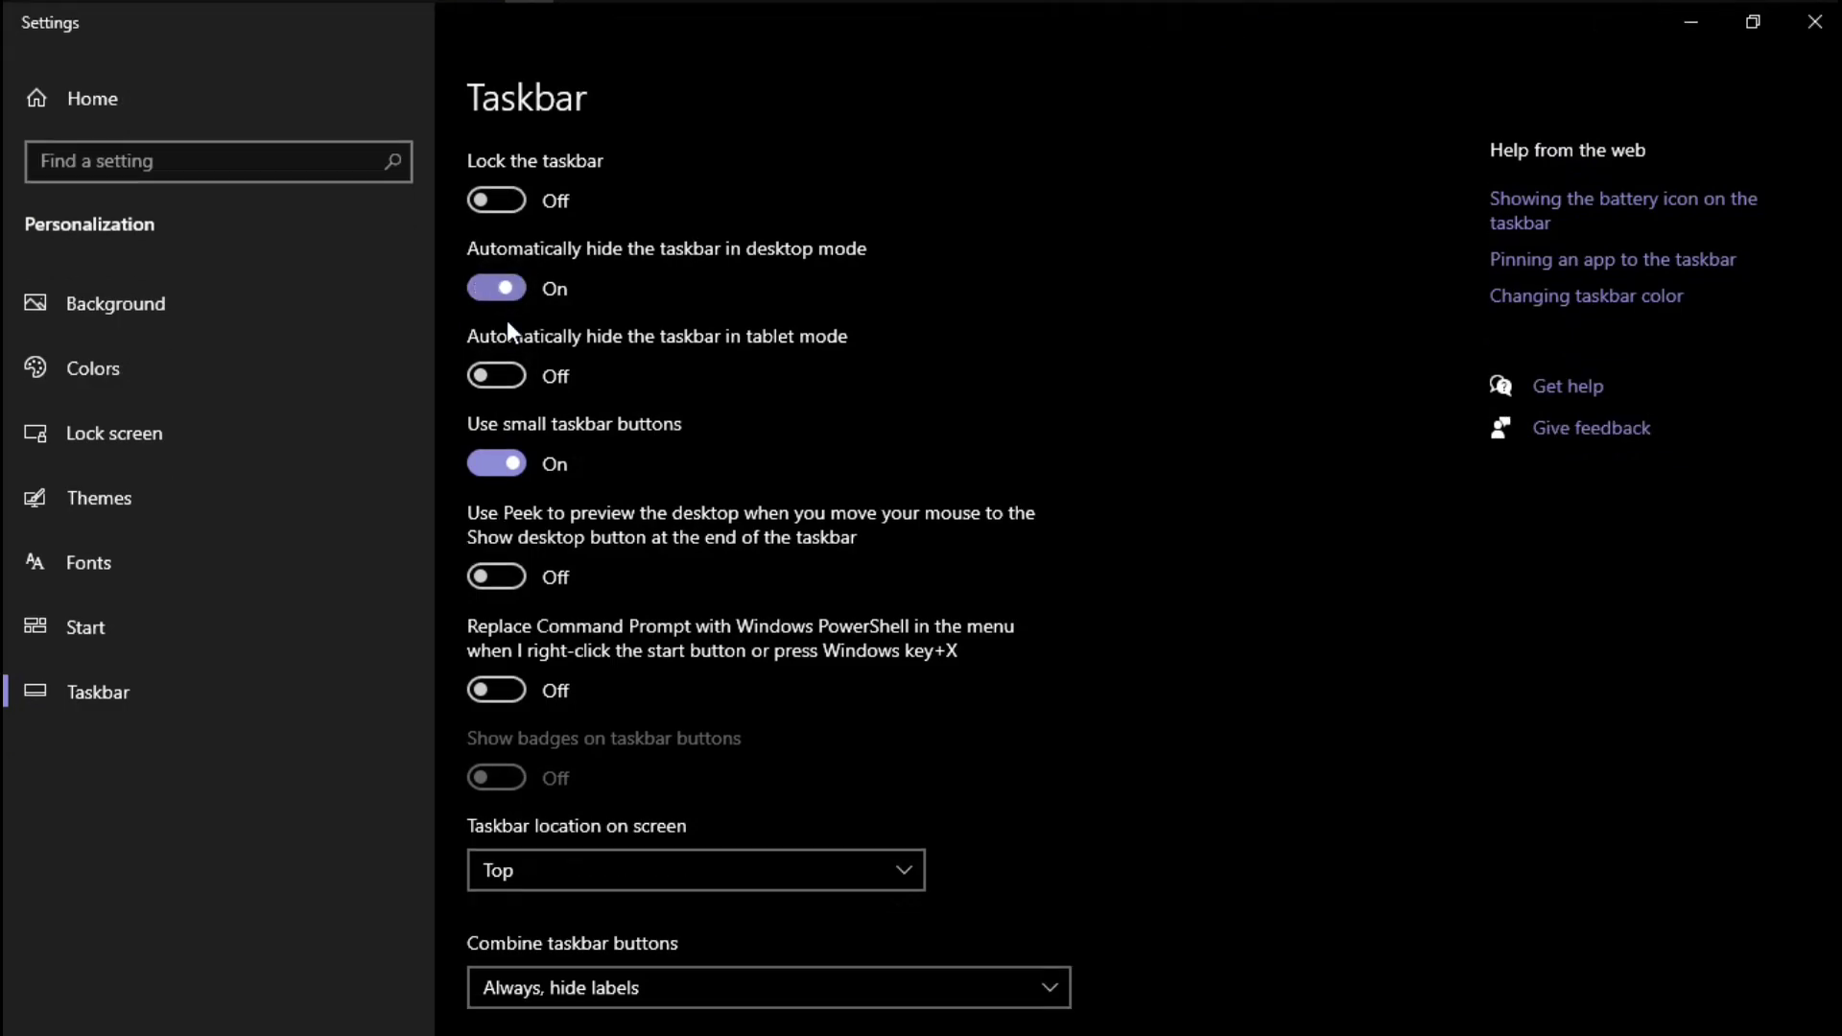
{"action": "left_click", "coordinate": [1814, 27]}
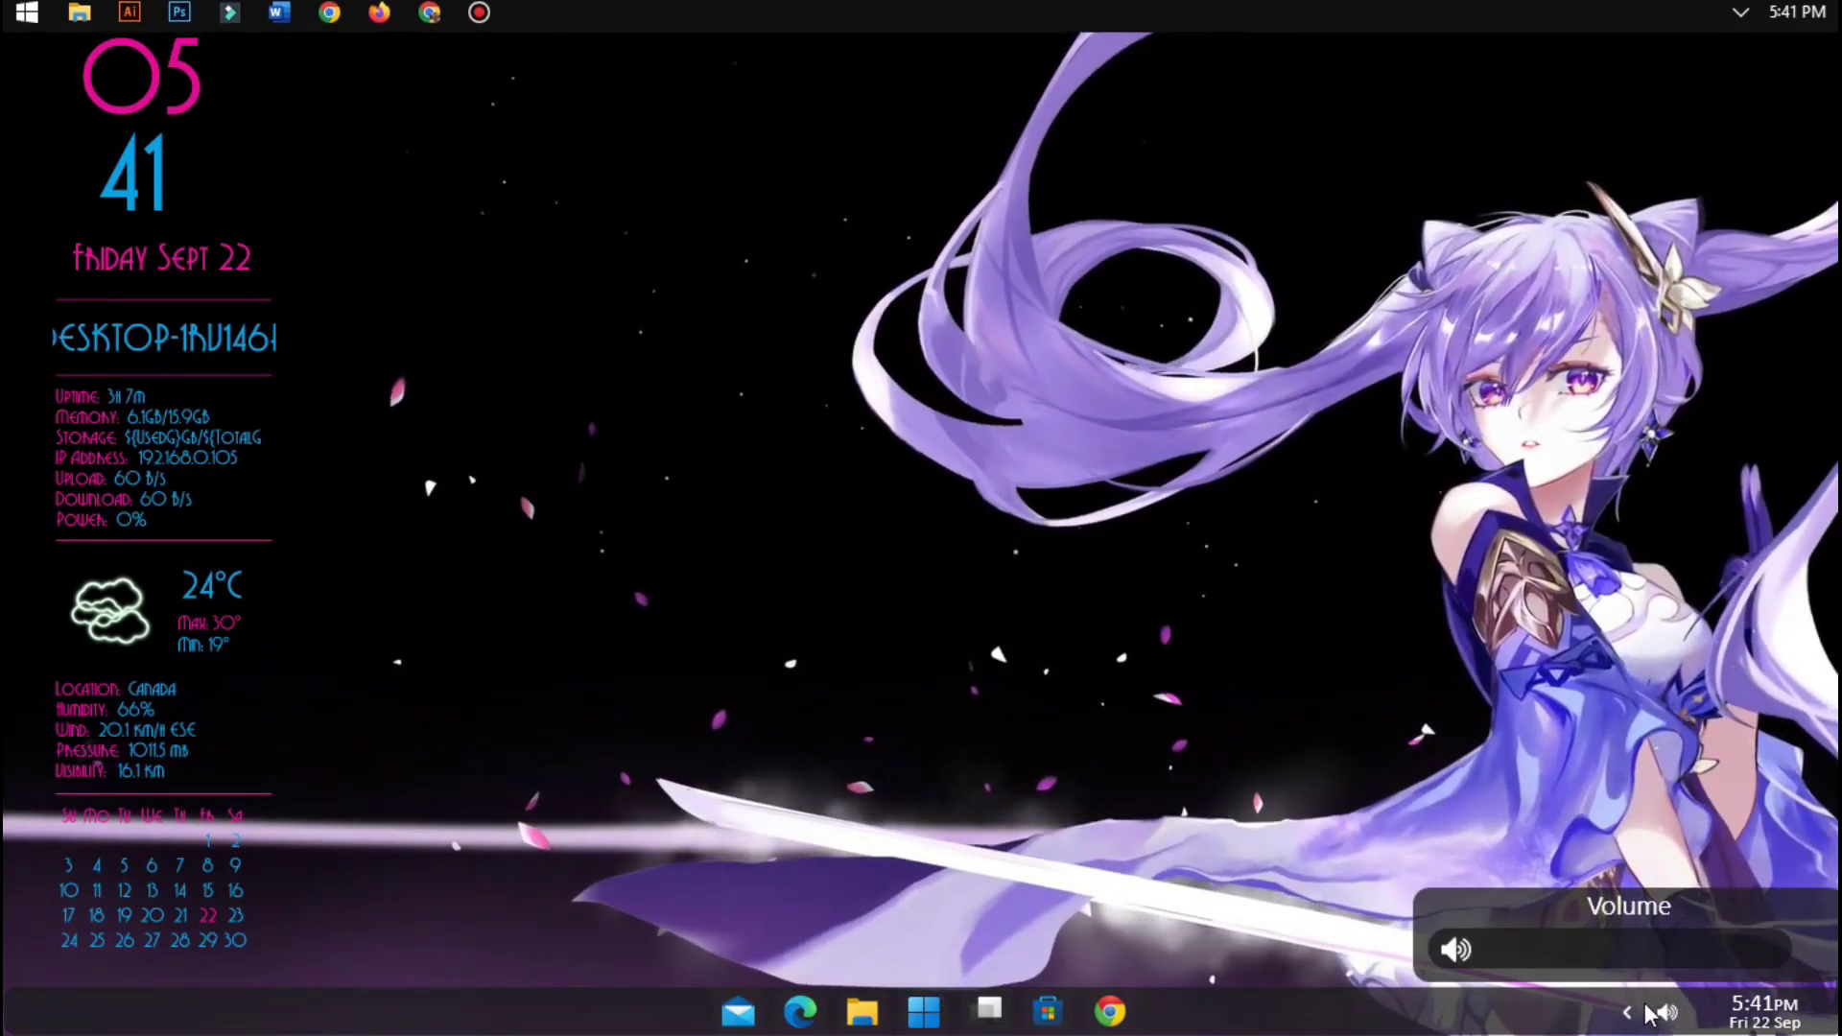
Raise the system volume to 100 with the Rainmeter volume skin and lower it to 55
{"action": "scroll", "coordinate": [1467, 951], "scroll_direction": "up", "scroll_amount": 10}
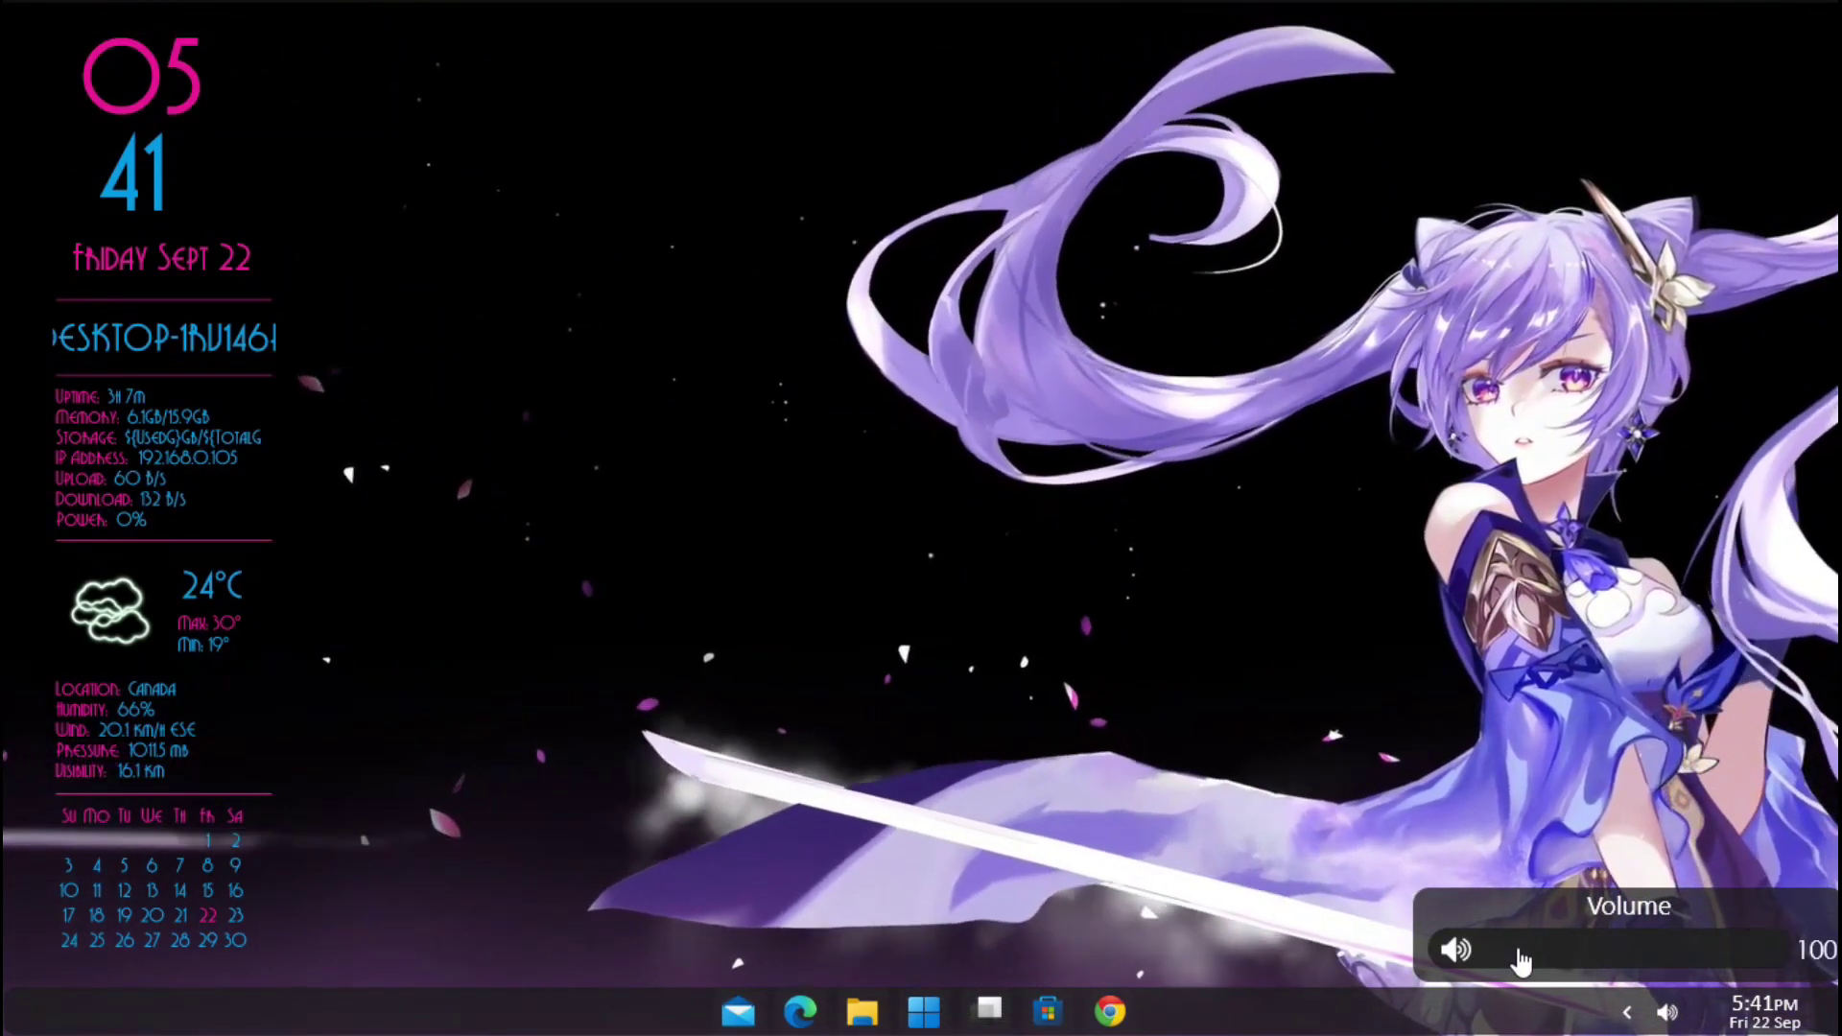
{"action": "scroll", "coordinate": [1637, 955], "scroll_direction": "down", "scroll_amount": 15}
{"action": "scroll", "coordinate": [1637, 954], "scroll_direction": "down", "scroll_amount": 8}
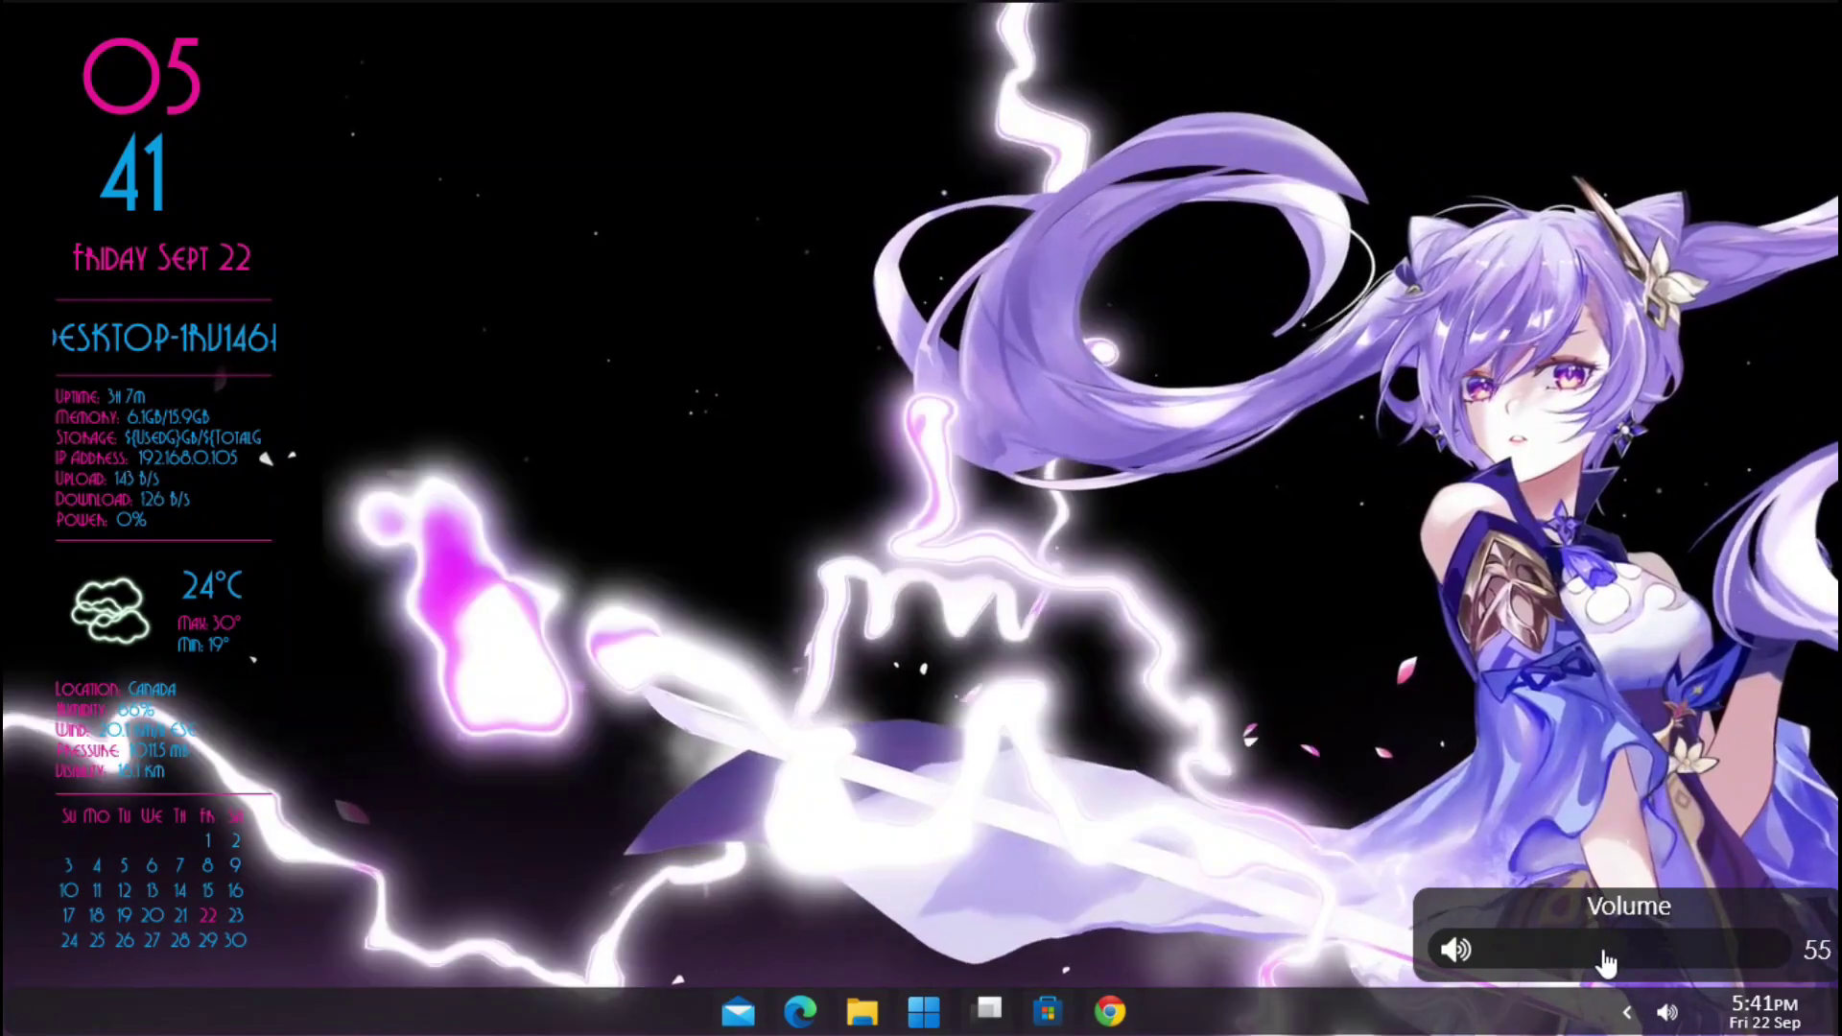
Test the Rainmeter taskbar by toggling the notification flyout, then launching File Explorer and closing it
{"action": "left_click", "coordinate": [1625, 1015]}
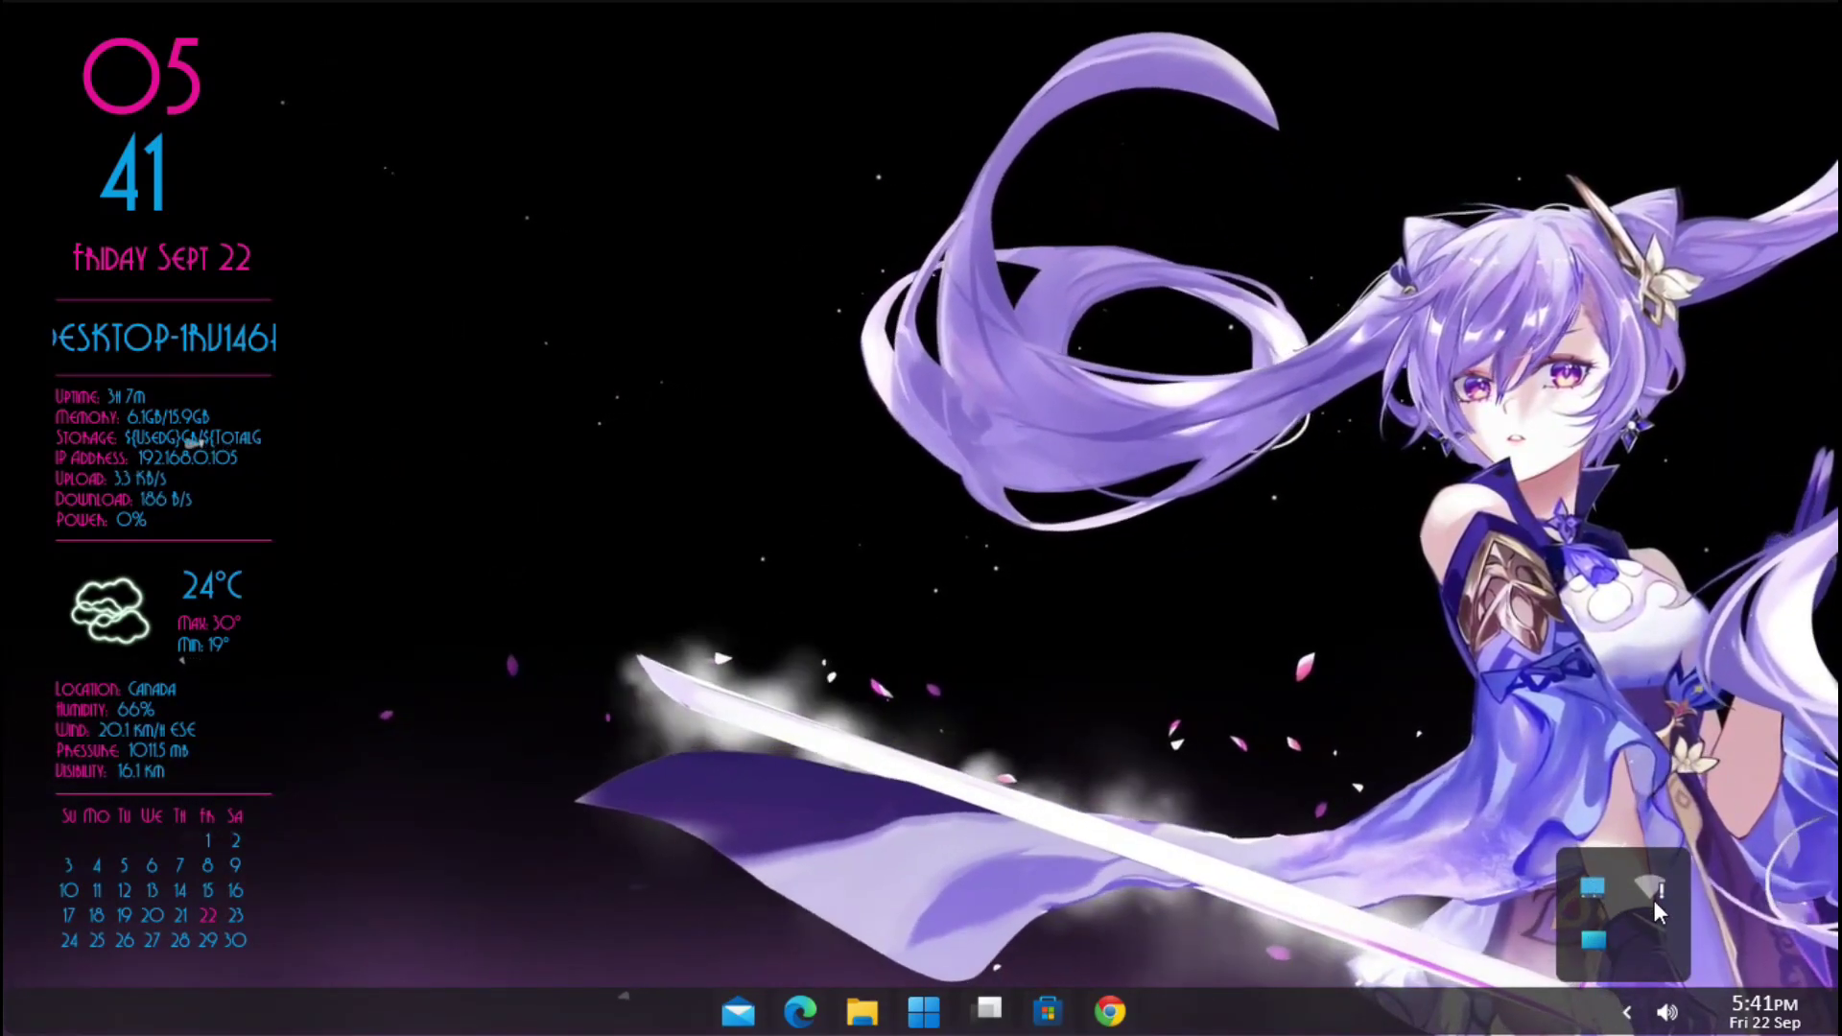
{"action": "left_click", "coordinate": [1623, 1012]}
{"action": "left_click", "coordinate": [1625, 1013]}
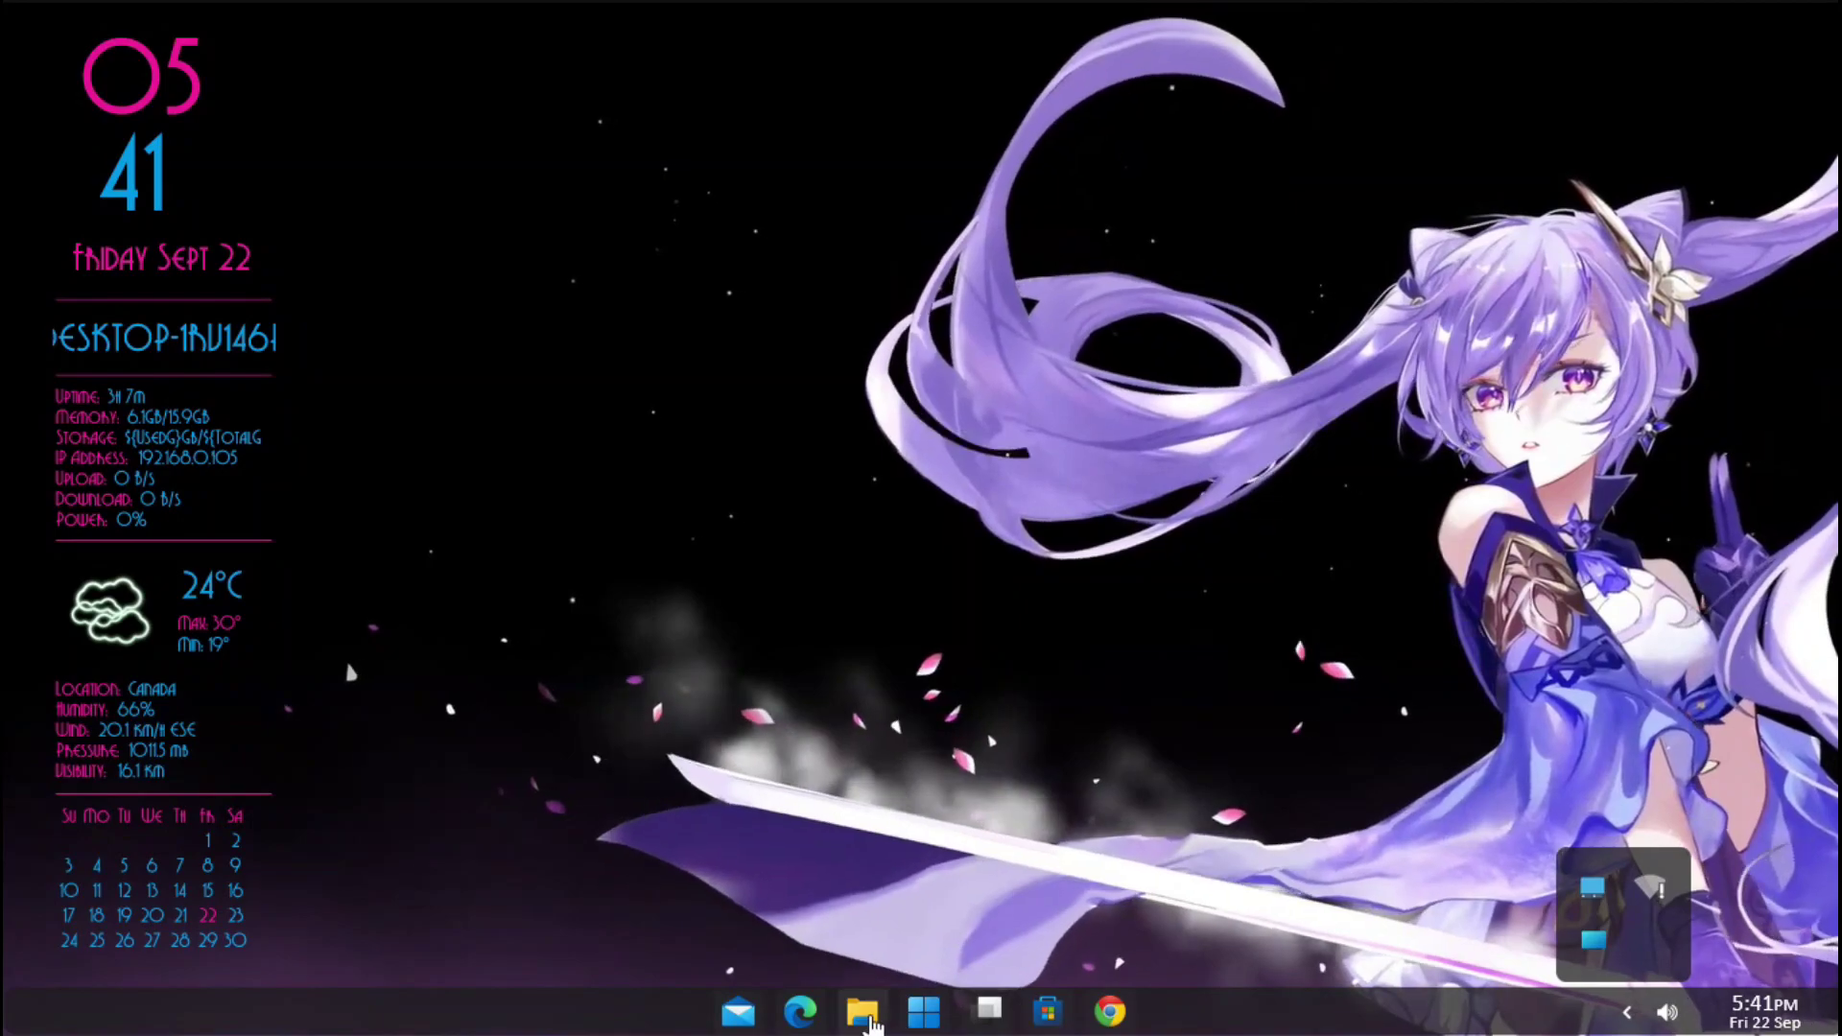
{"action": "left_click", "coordinate": [867, 1019]}
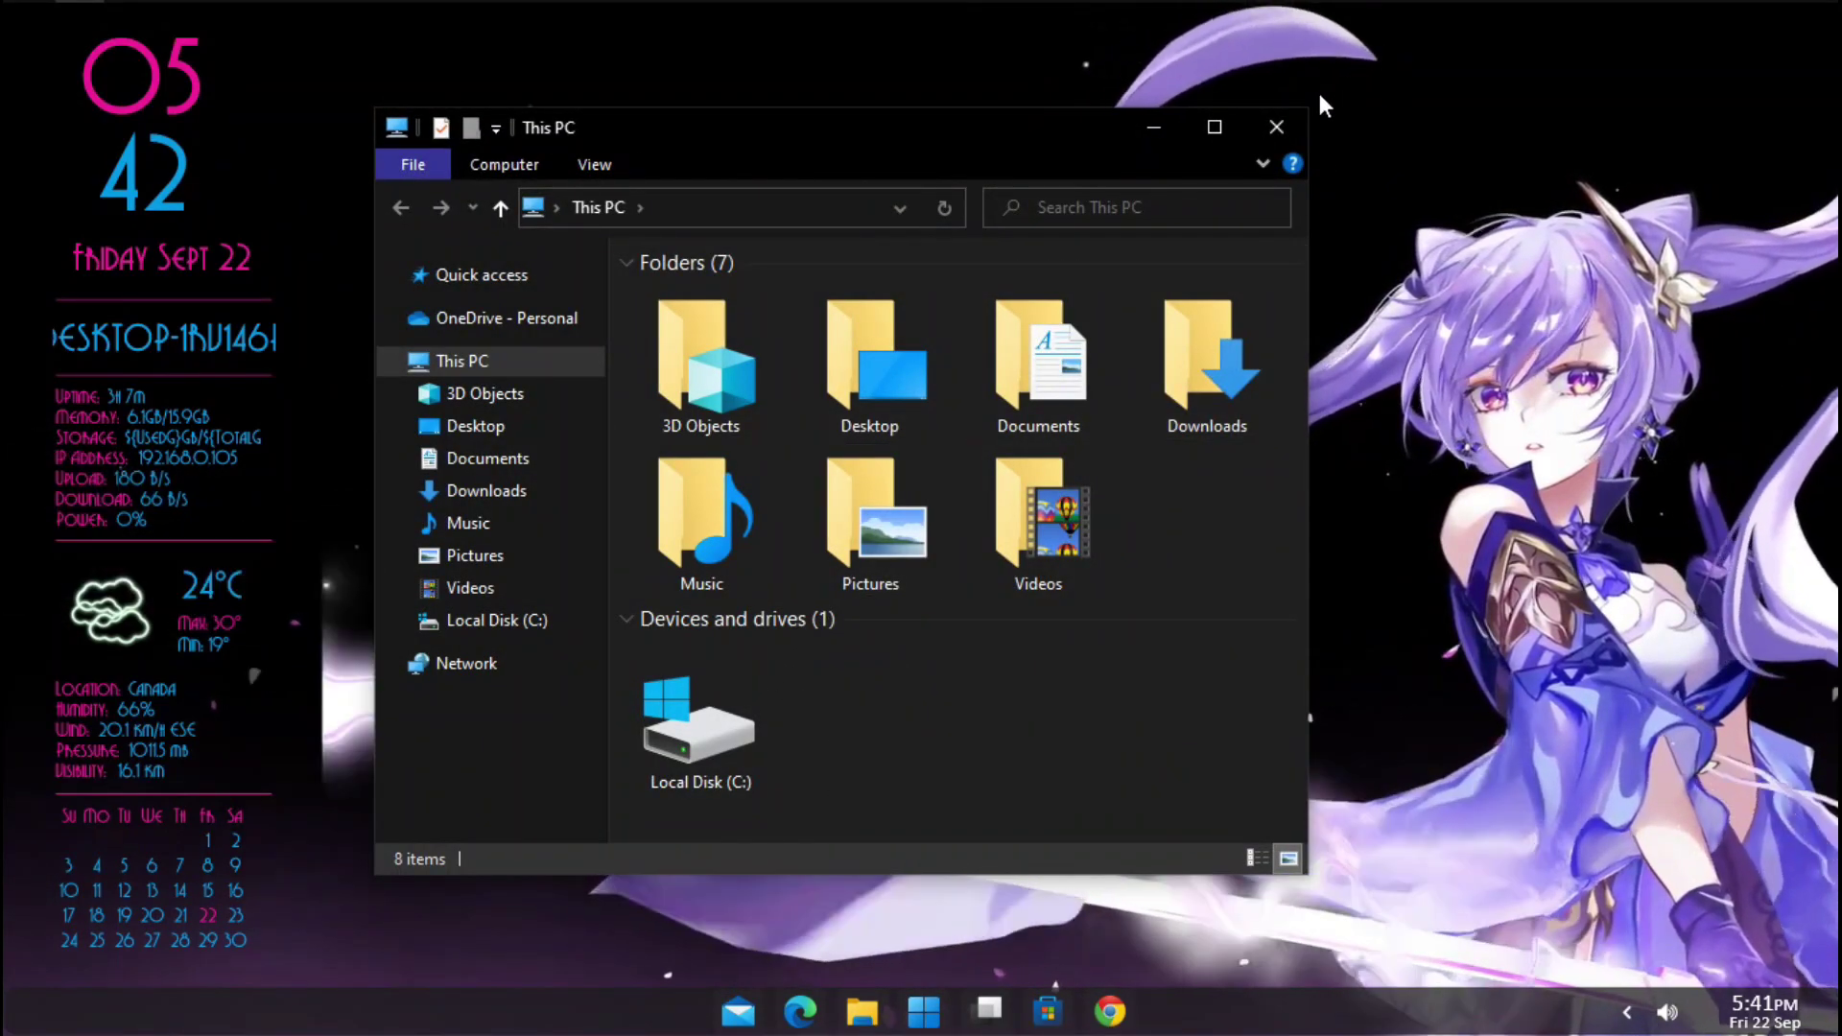
{"action": "left_click", "coordinate": [1283, 129]}
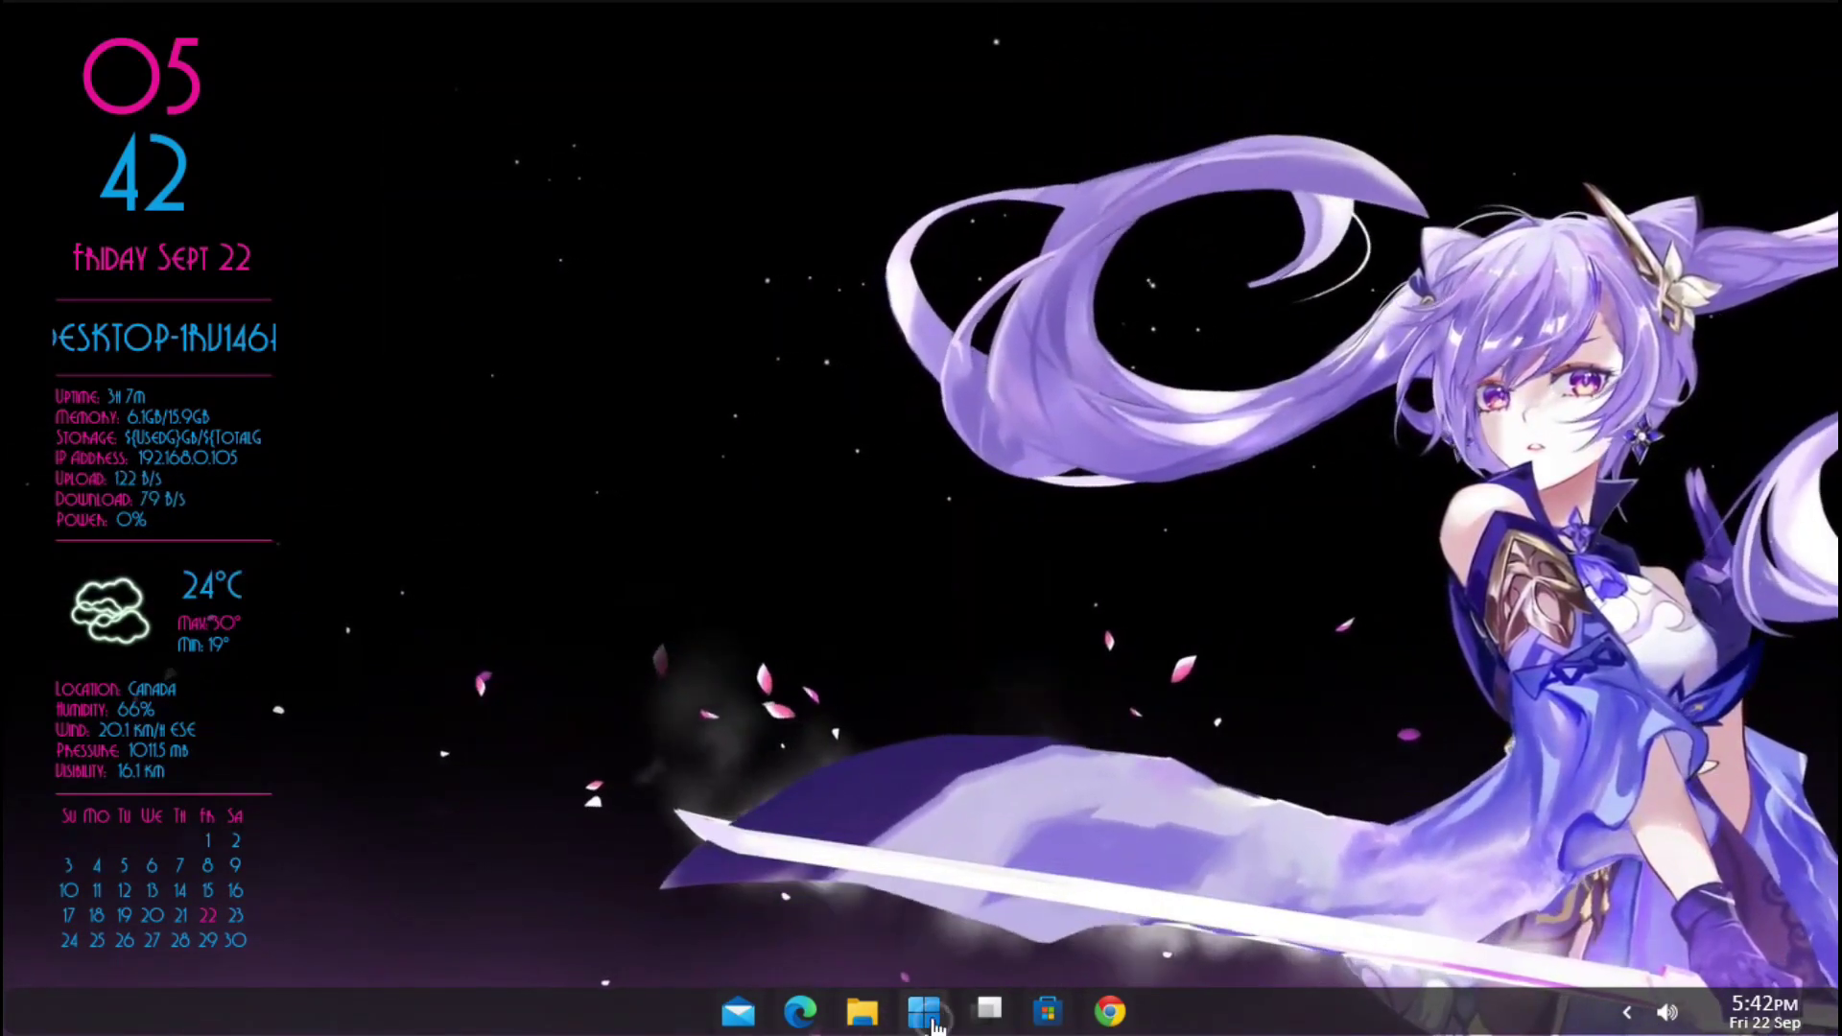
Test the Rainmeter start menu by opening and closing Control Panel through its settings shortcut, then showing its power options and dismissing the menu
{"action": "left_click", "coordinate": [923, 1010]}
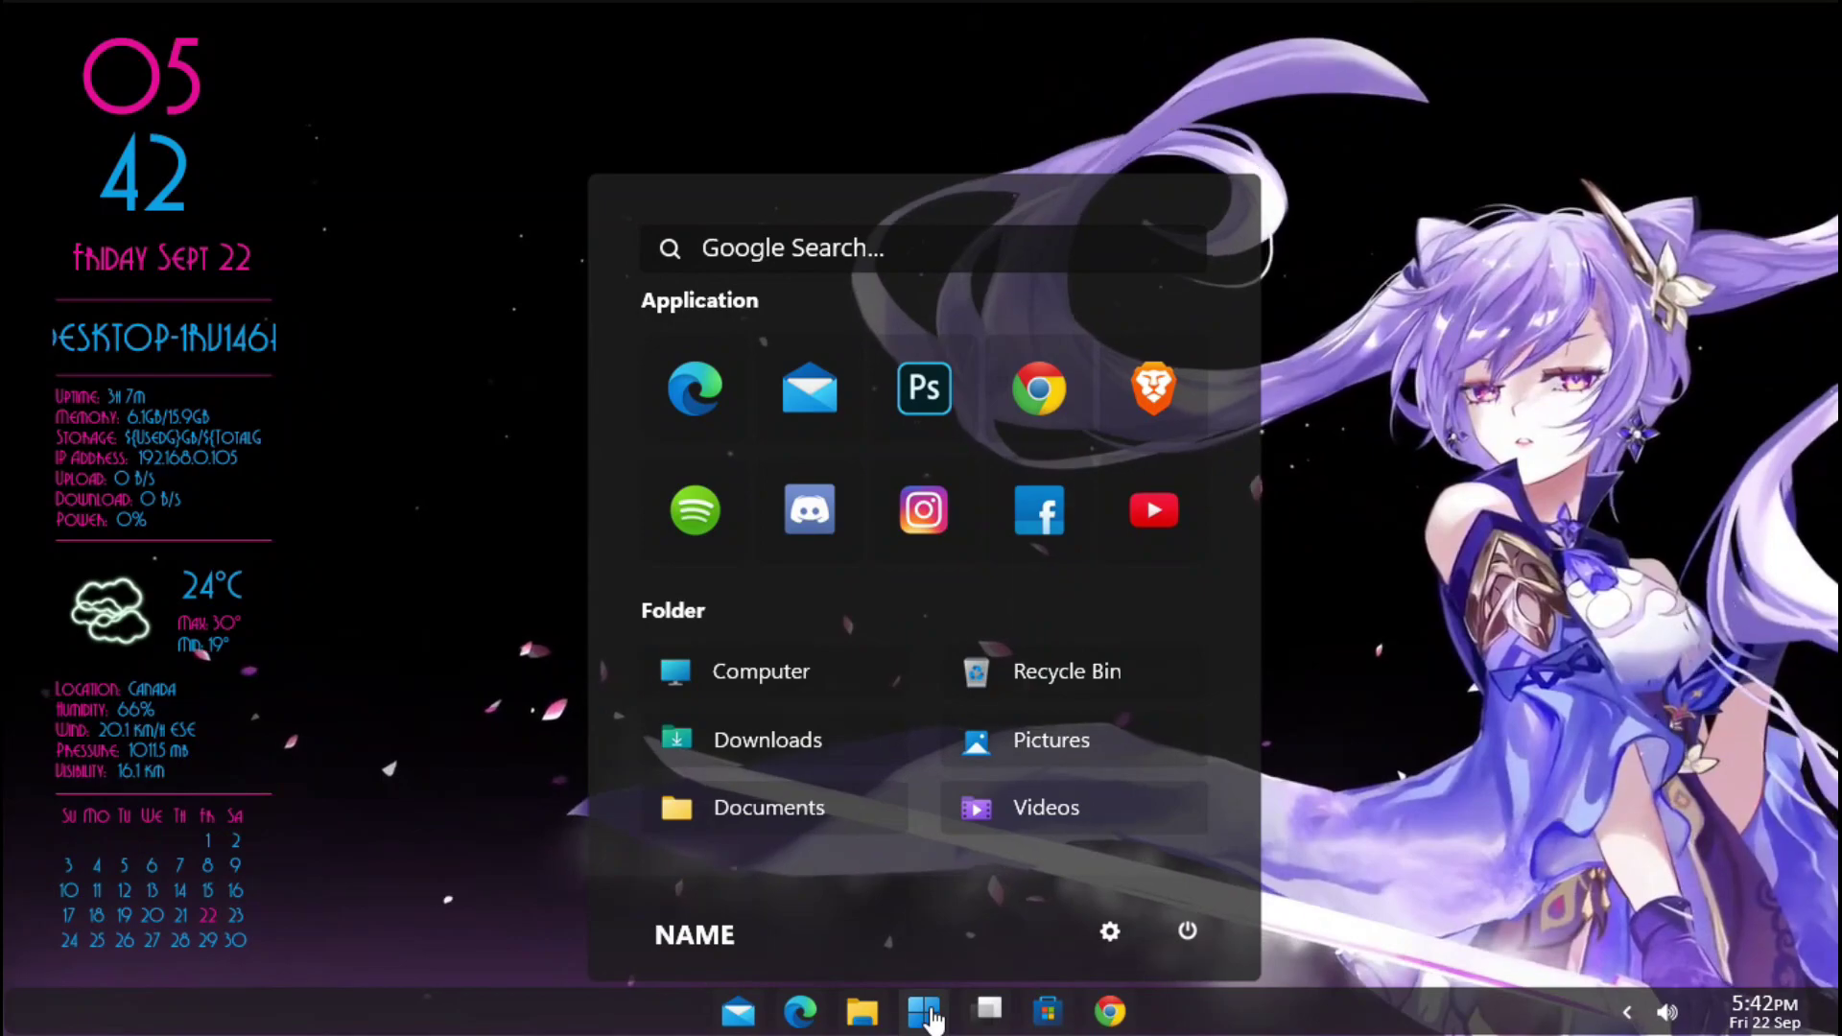
{"action": "left_click", "coordinate": [1108, 933]}
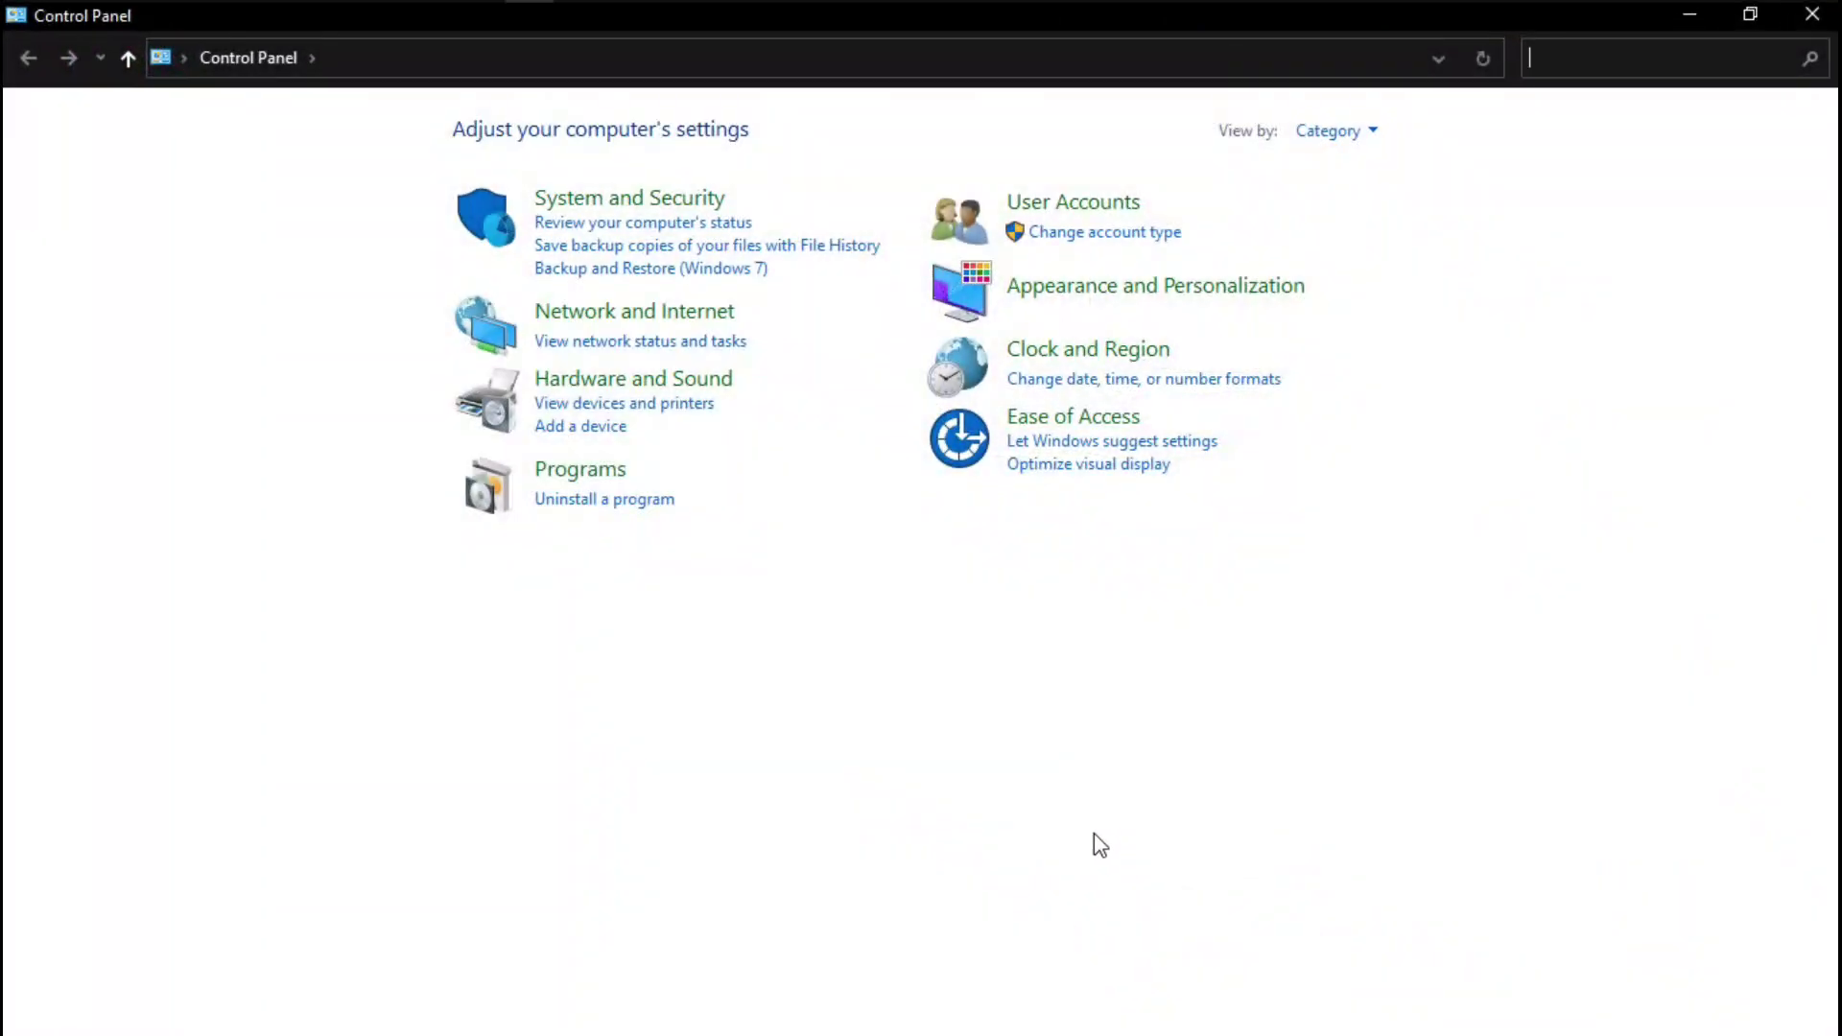
{"action": "left_click", "coordinate": [1810, 25]}
{"action": "left_click", "coordinate": [924, 1009]}
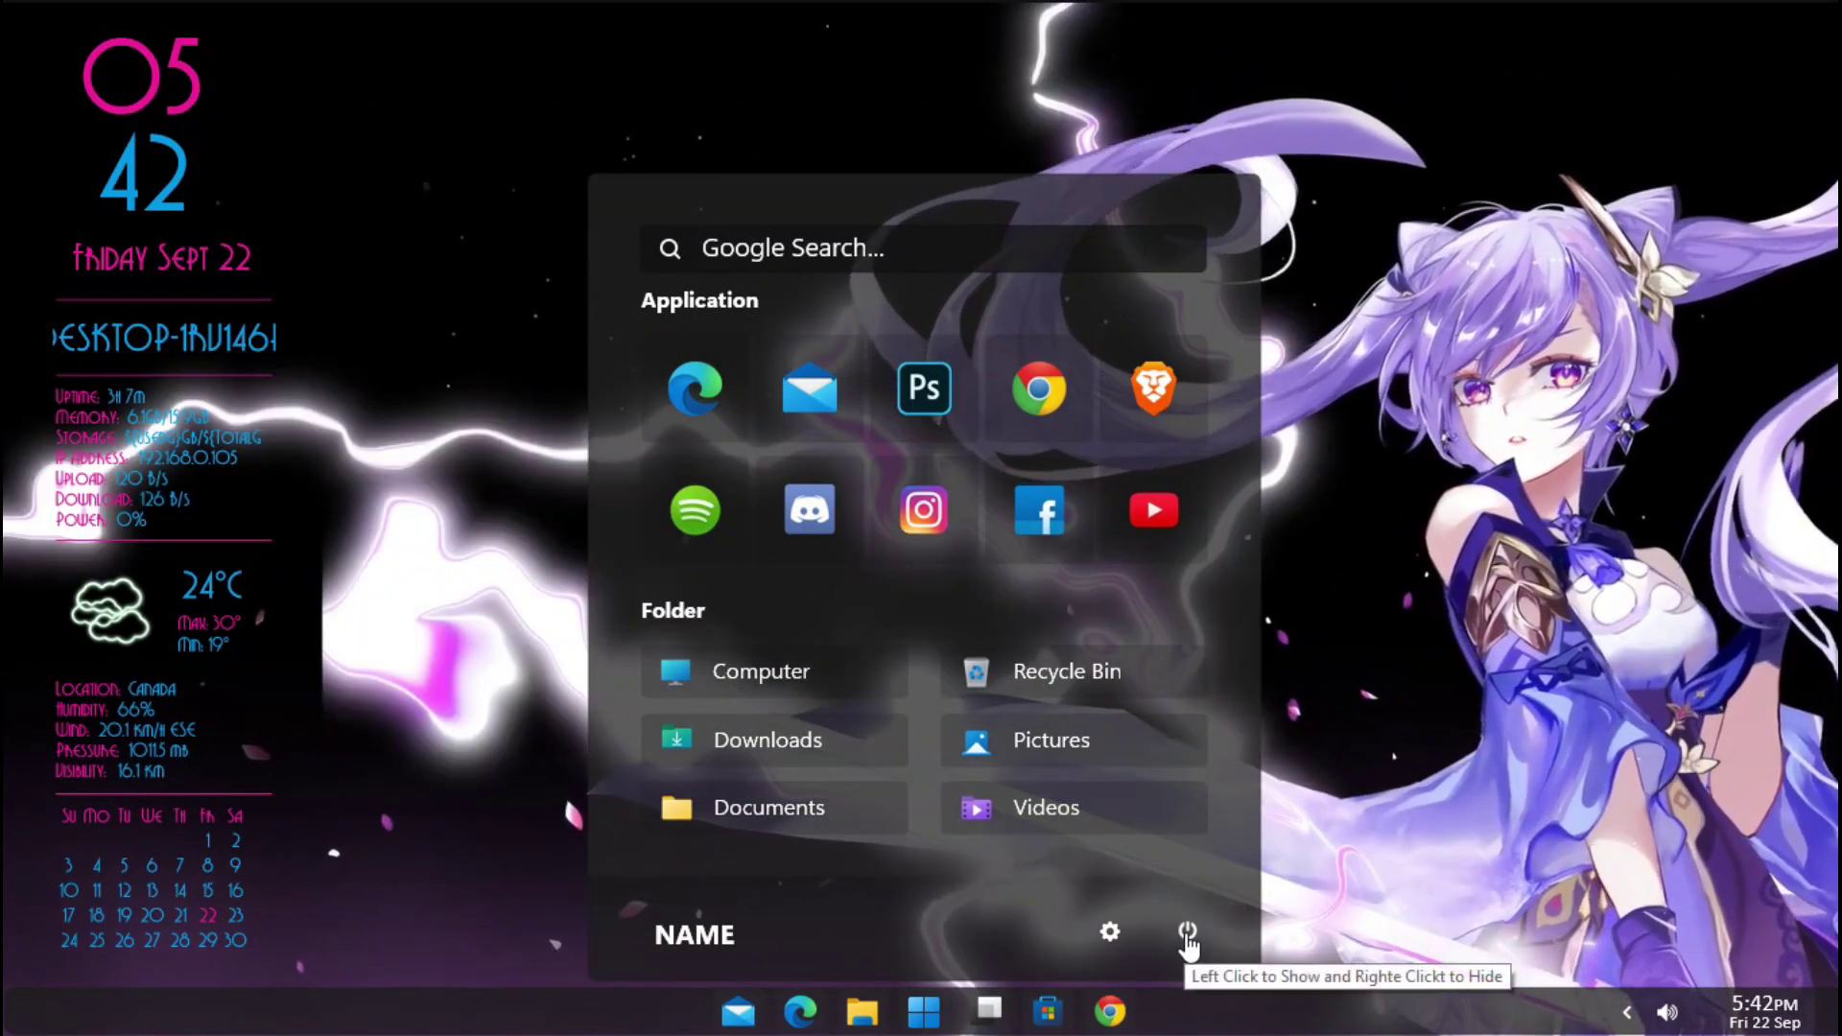
{"action": "left_click", "coordinate": [1187, 935]}
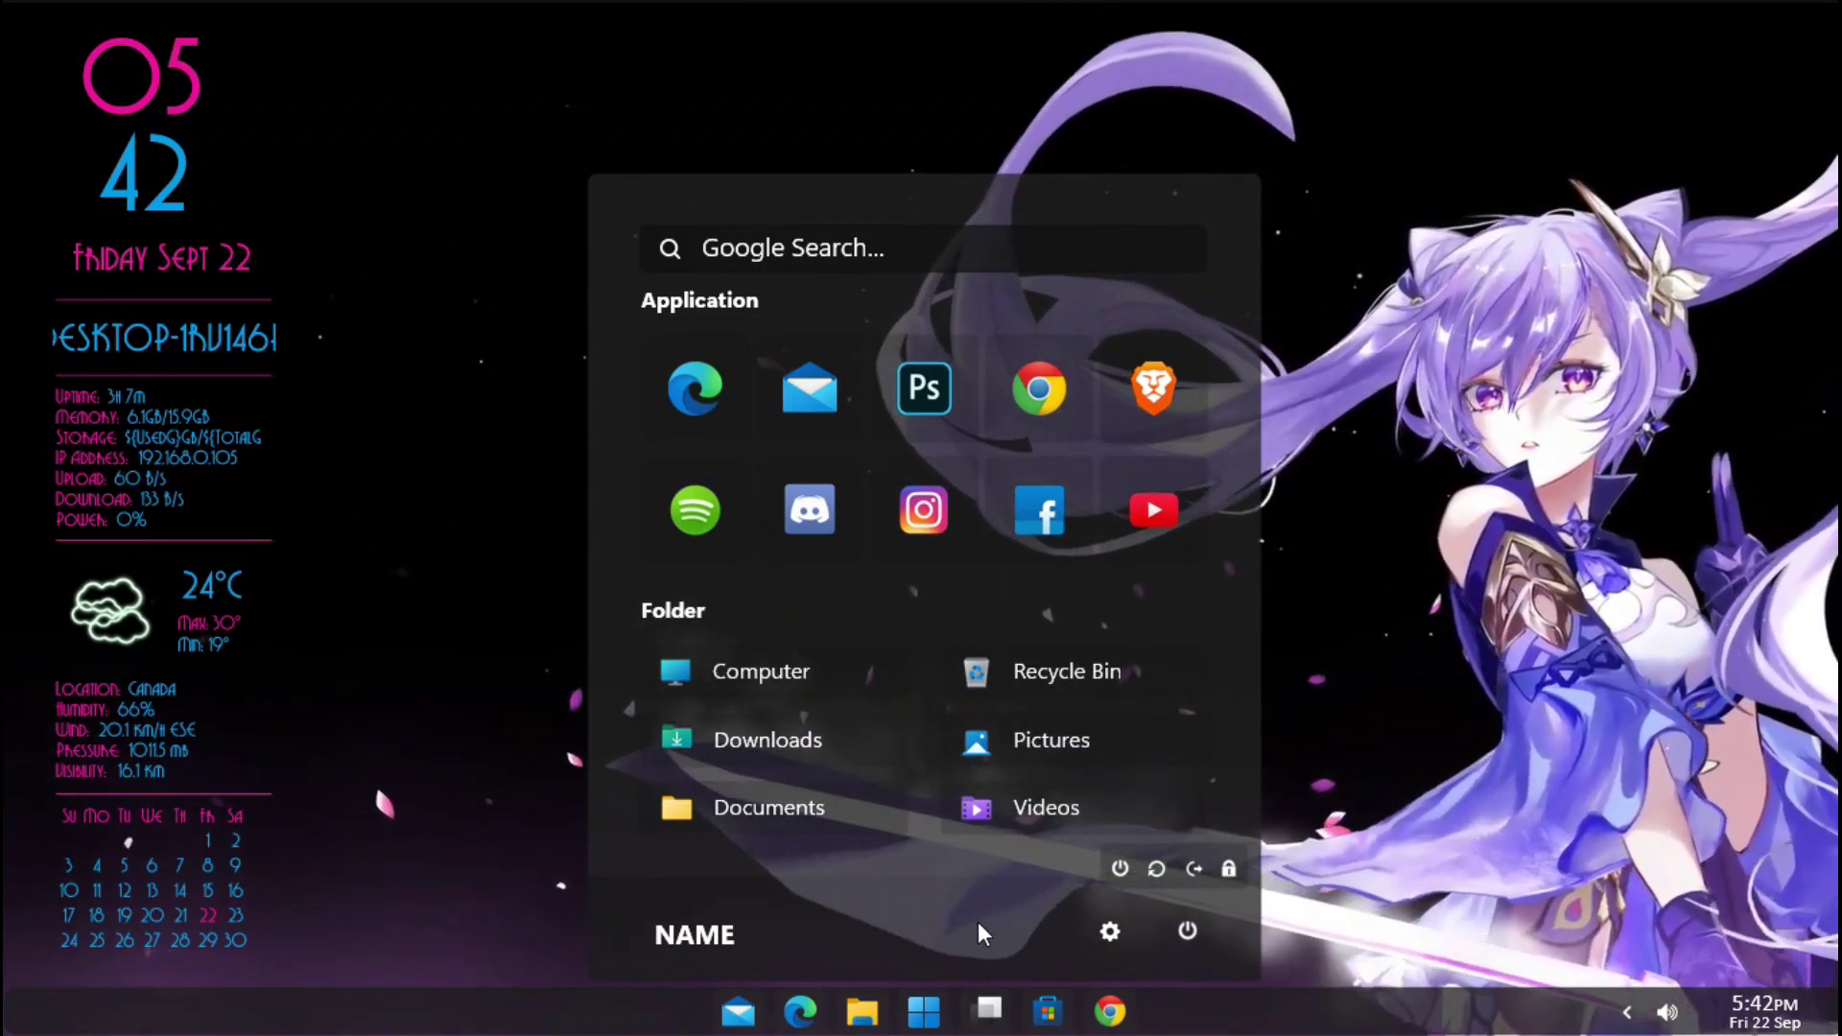
{"action": "key", "text": "super"}
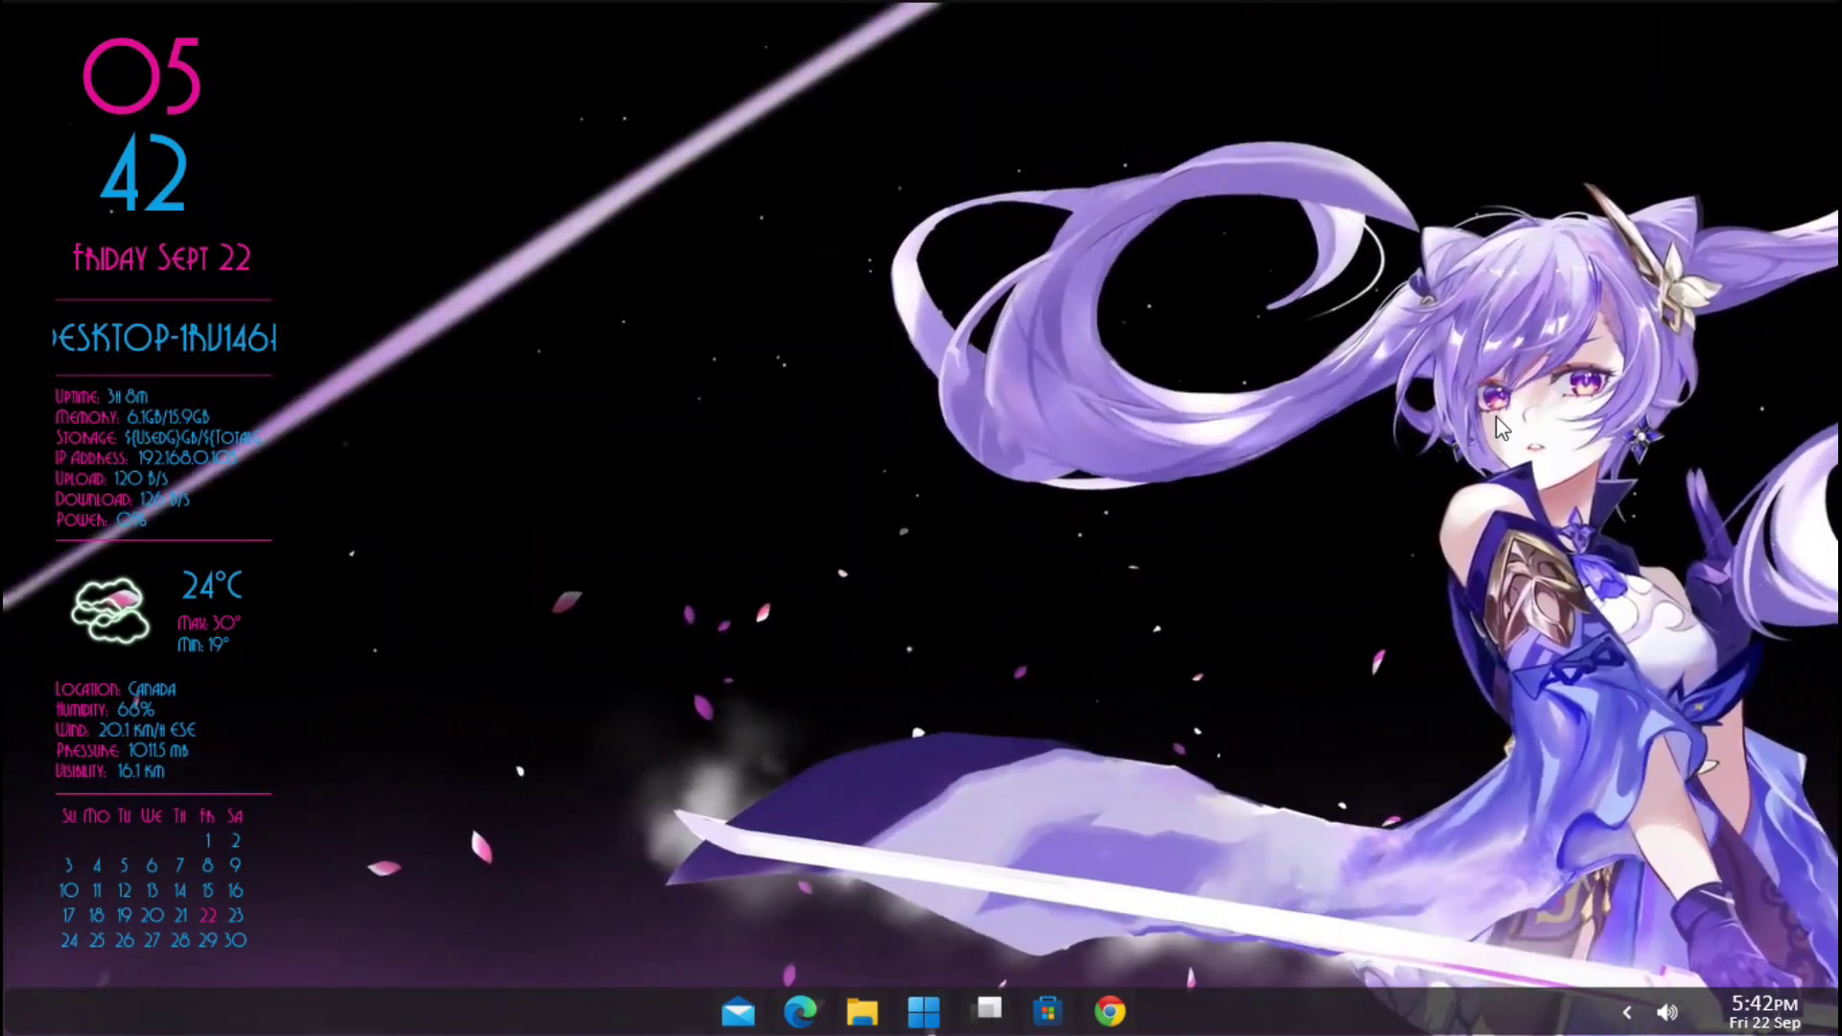